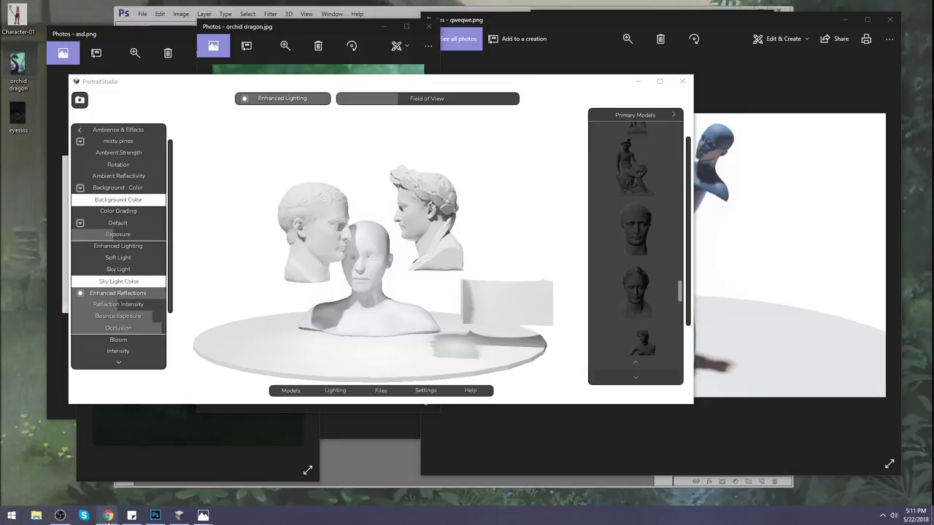
Step: Bring Chrome forward and scroll down through the artist's Patreon page
mouse_move(110, 517)
left_click(129, 474)
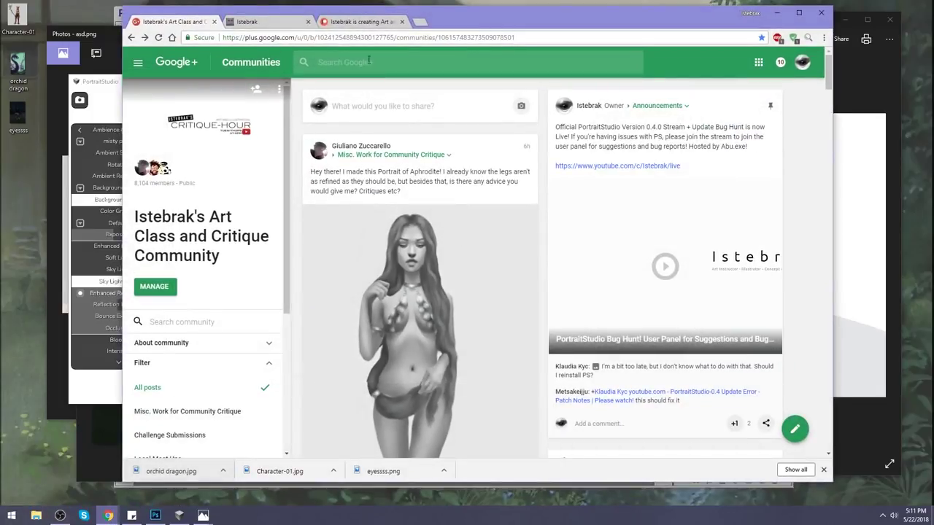
left_click(365, 22)
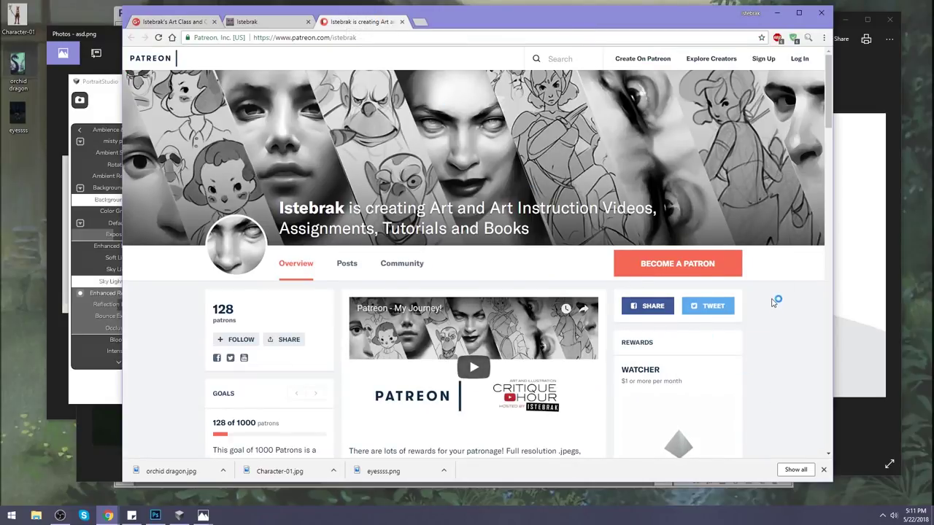
scroll(786, 306, "down", 8)
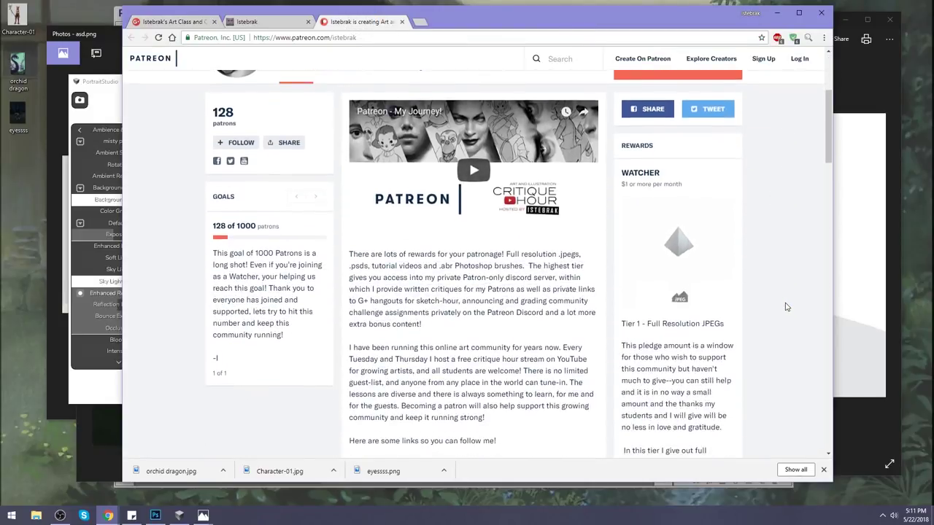
scroll(786, 306, "down", 9)
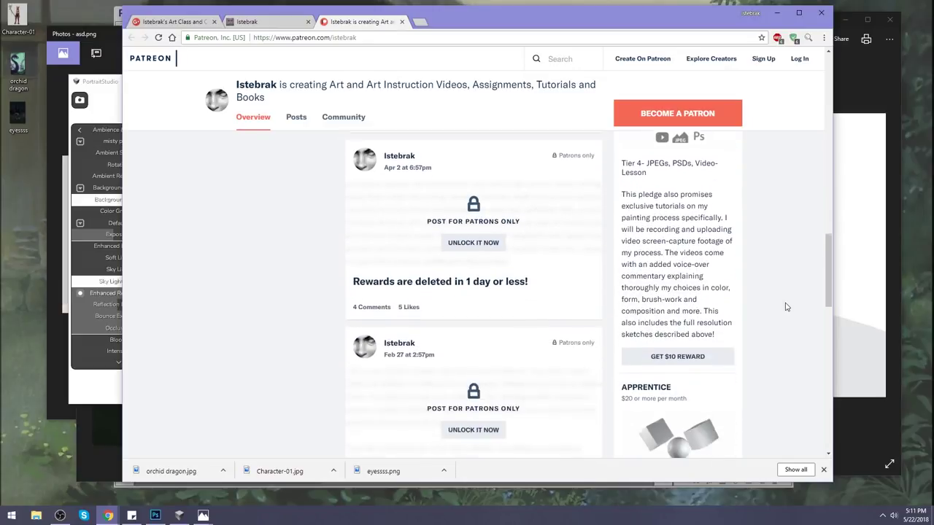
scroll(786, 307, "down", 3)
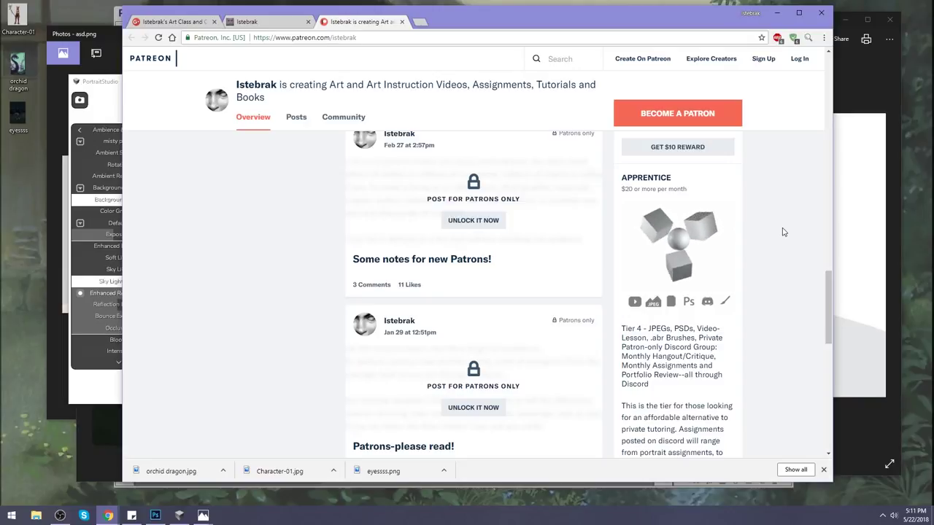
Step: Check the taskbar calendar, then scroll back to the top of the Patreon page
left_click(895, 515)
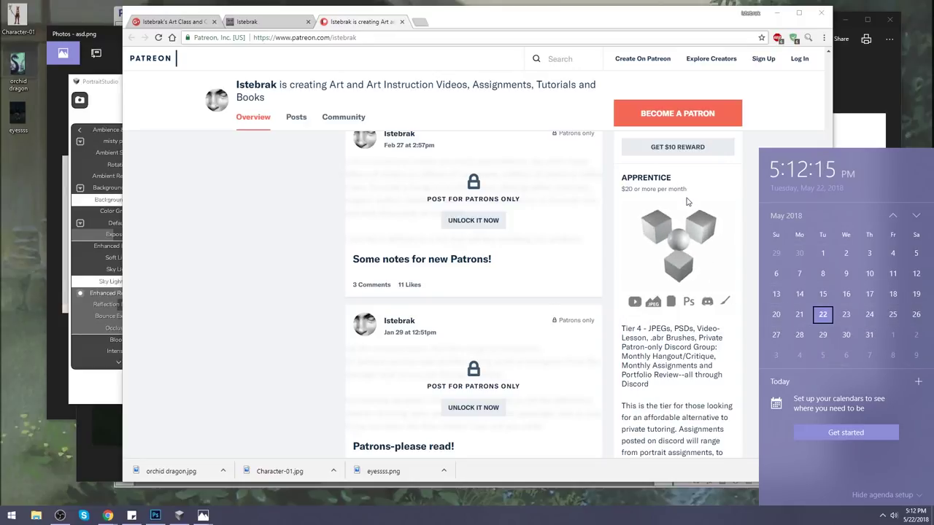
left_click(784, 138)
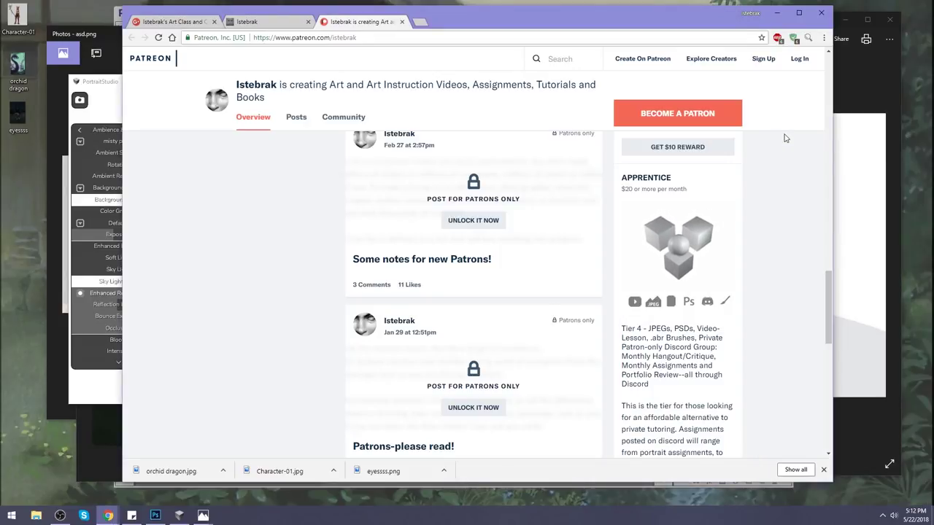
scroll(781, 292, "up", 5)
scroll(782, 292, "up", 15)
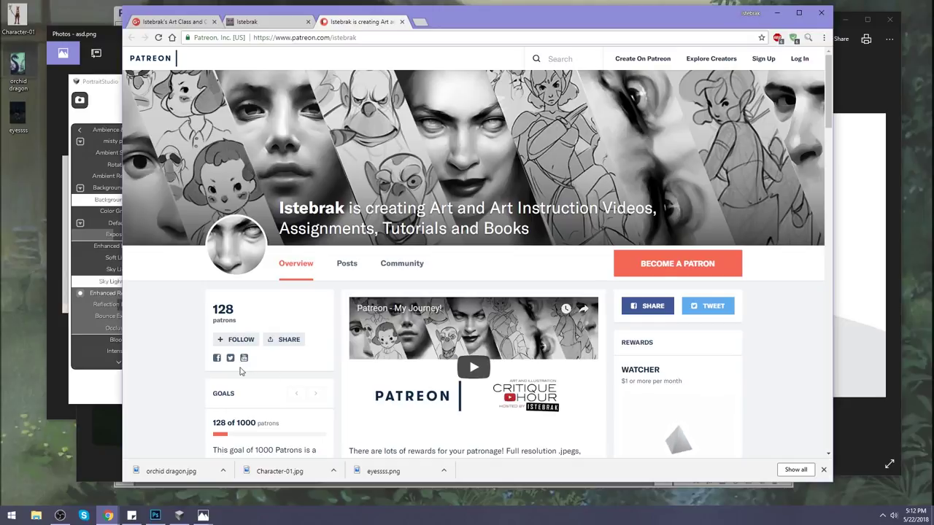
left_click_drag(256, 423, 236, 423)
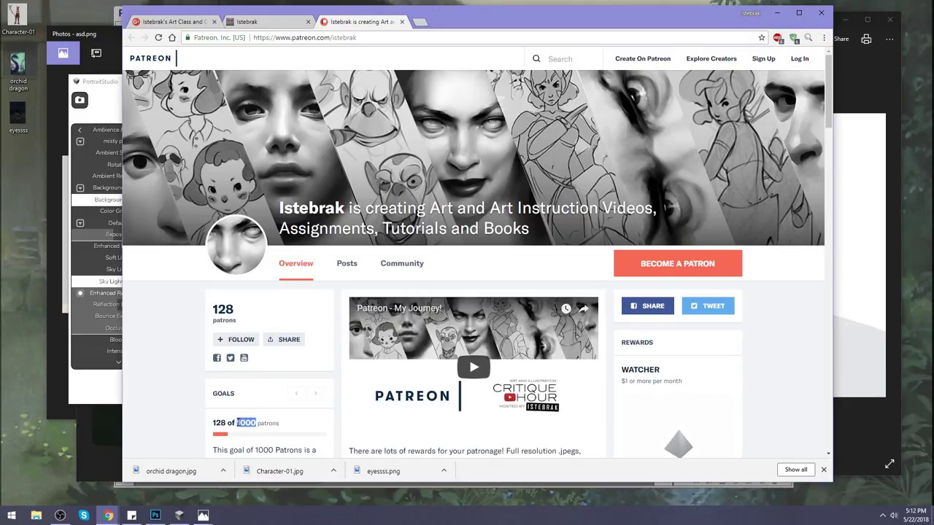
left_click(784, 300)
Step: Unpin the bug-hunt announcement post in the Google+ community
left_click(146, 21)
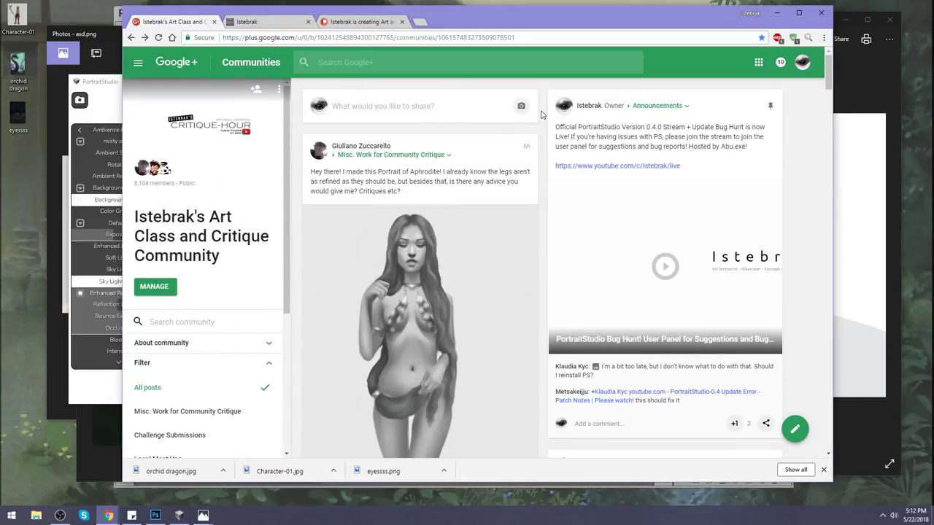
mouse_move(777, 140)
left_click(769, 107)
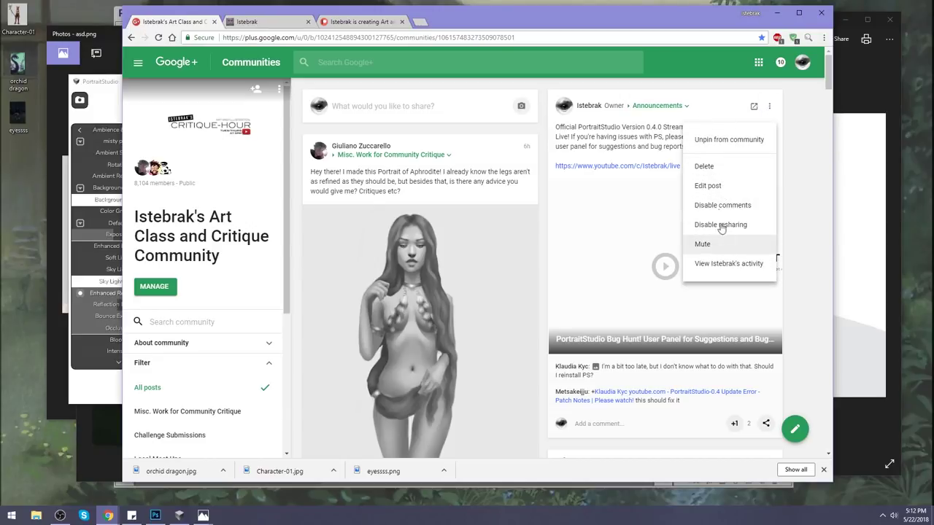
left_click(719, 146)
scroll(183, 400, "down", 2)
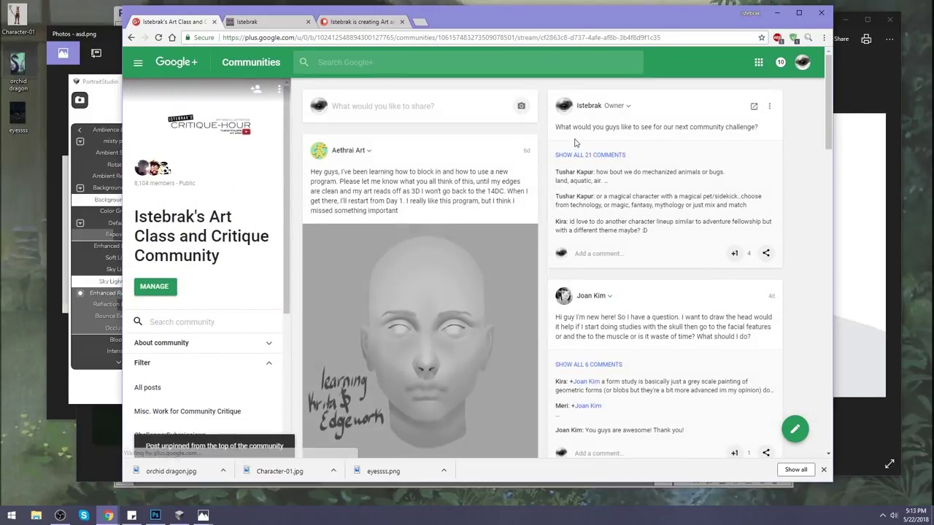
Step: Pin the next-community-challenge question post to the community and close Chrome
left_click_drag(754, 127, 562, 140)
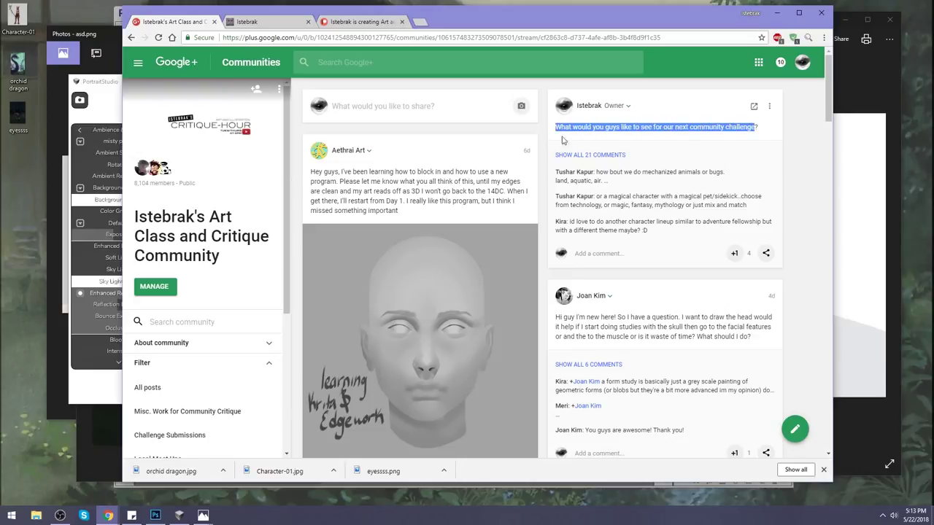
left_click(770, 106)
left_click(754, 139)
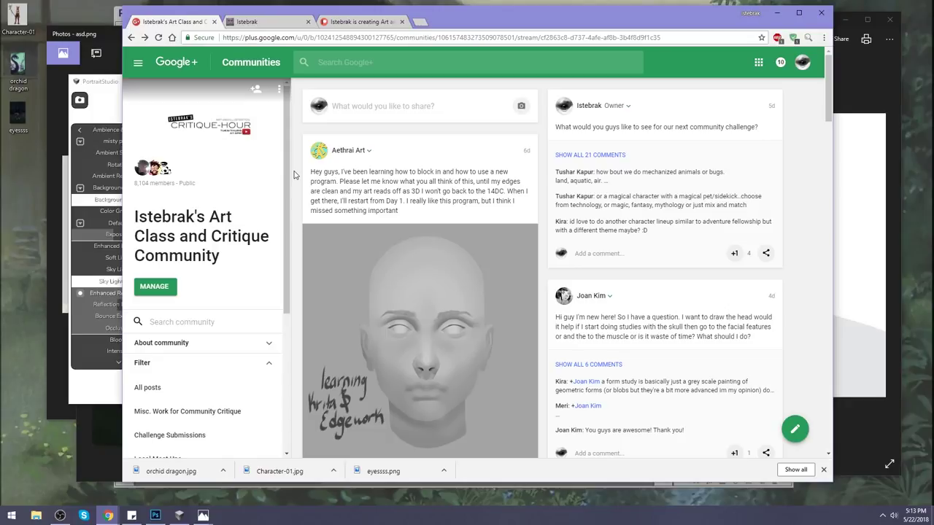
scroll(294, 174, "down", 1)
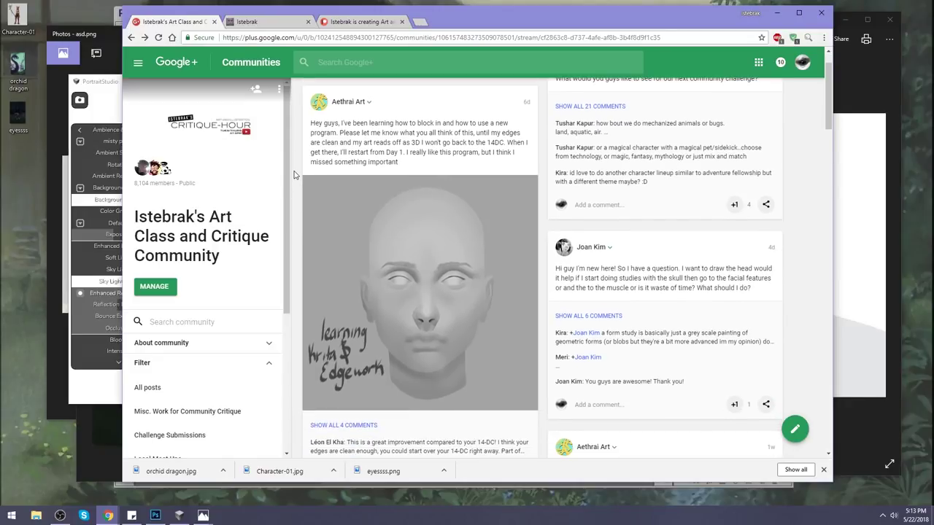
left_click(820, 15)
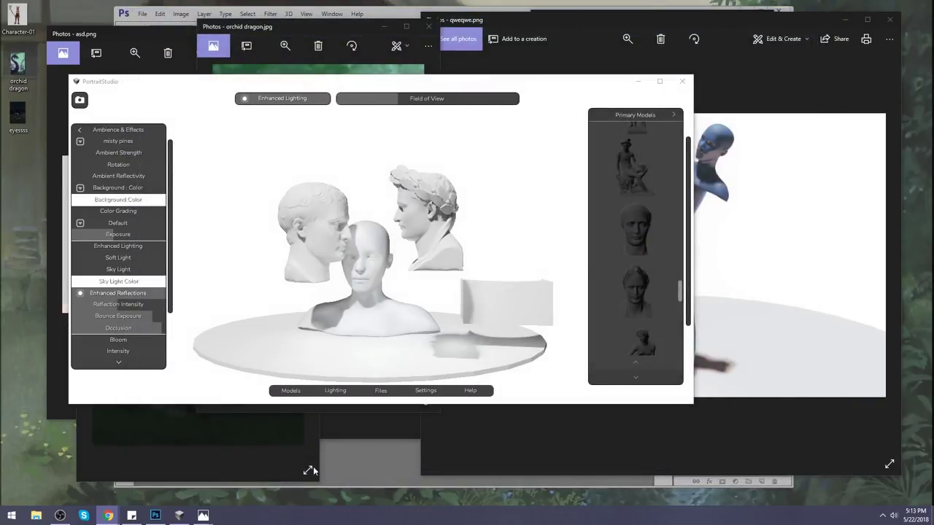
Step: Open unknown.png in Photos and toggle it between full screen and a smaller window
left_click(35, 515)
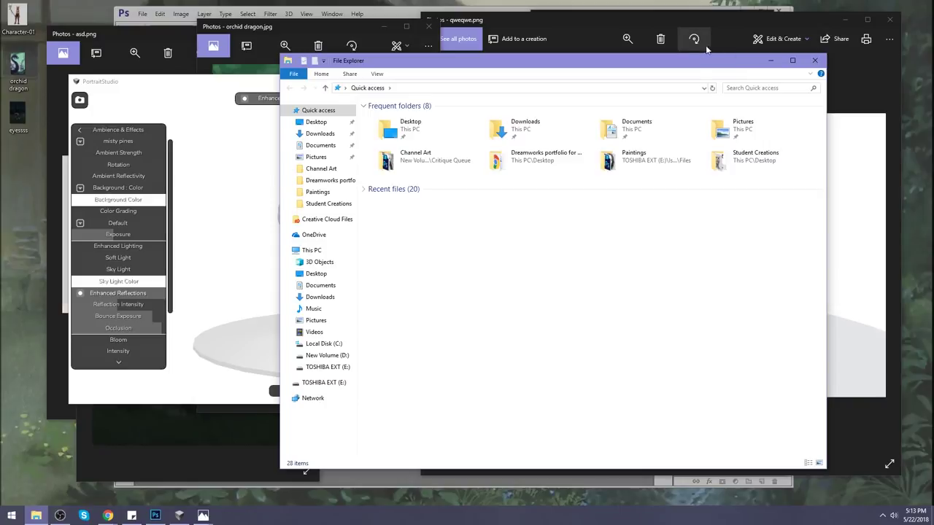
left_click_drag(706, 61, 933, 62)
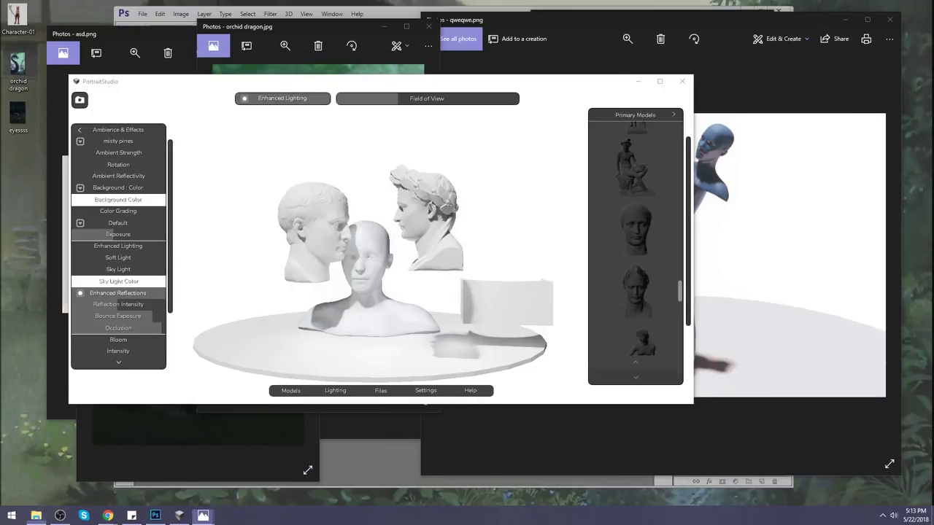
left_click(255, 35)
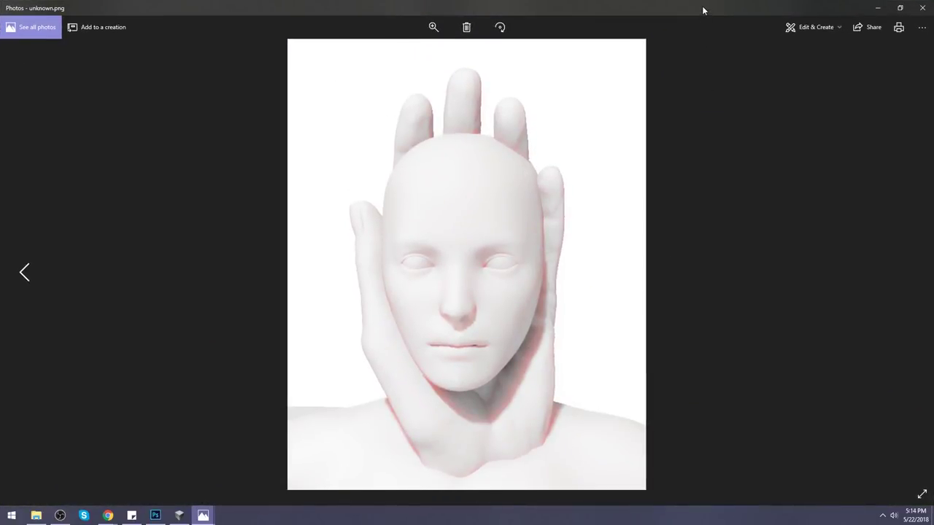
left_click_drag(702, 6, 499, 36)
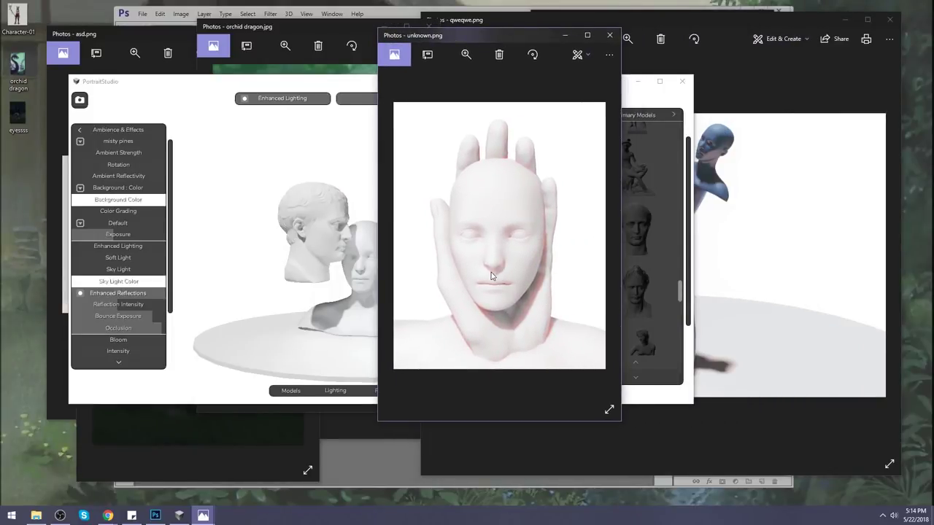
left_click(585, 35)
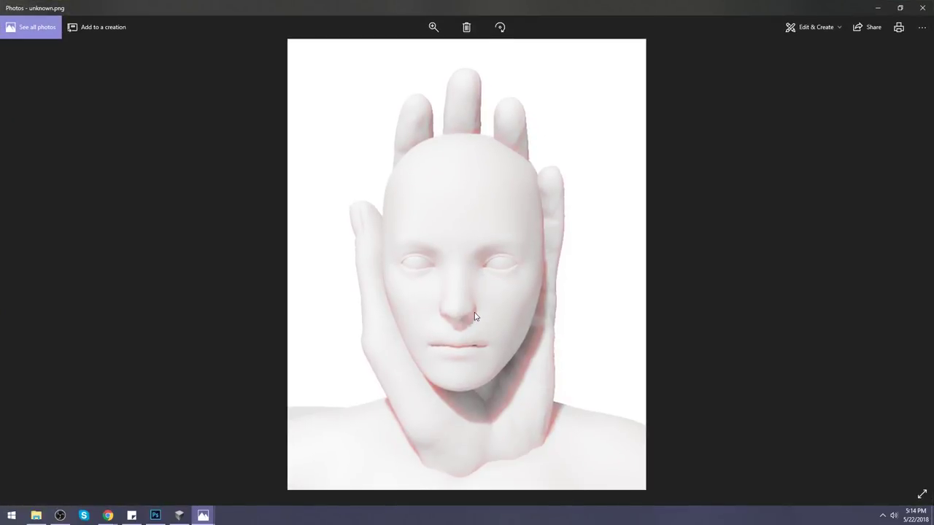
left_click_drag(617, 8, 459, 39)
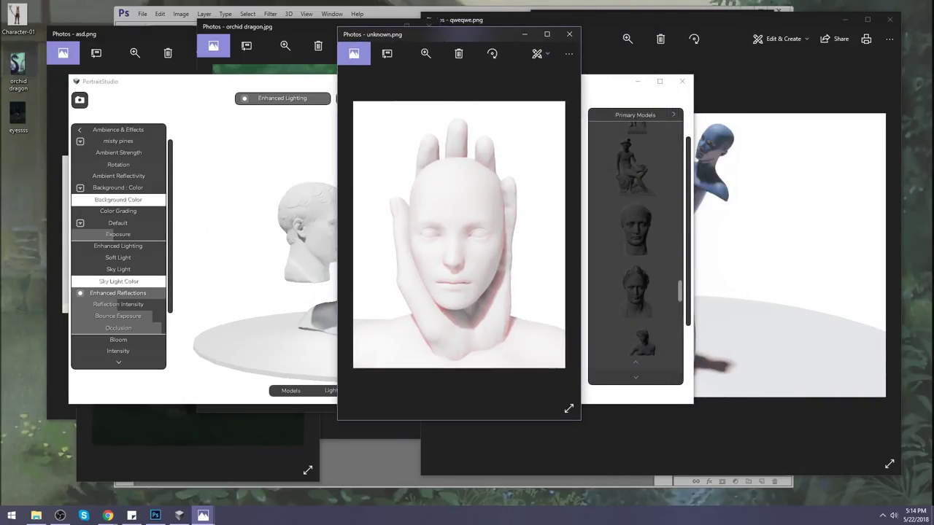
Step: View asd.png full screen and restore it, then show screenshot0.png full screen
left_click(73, 33)
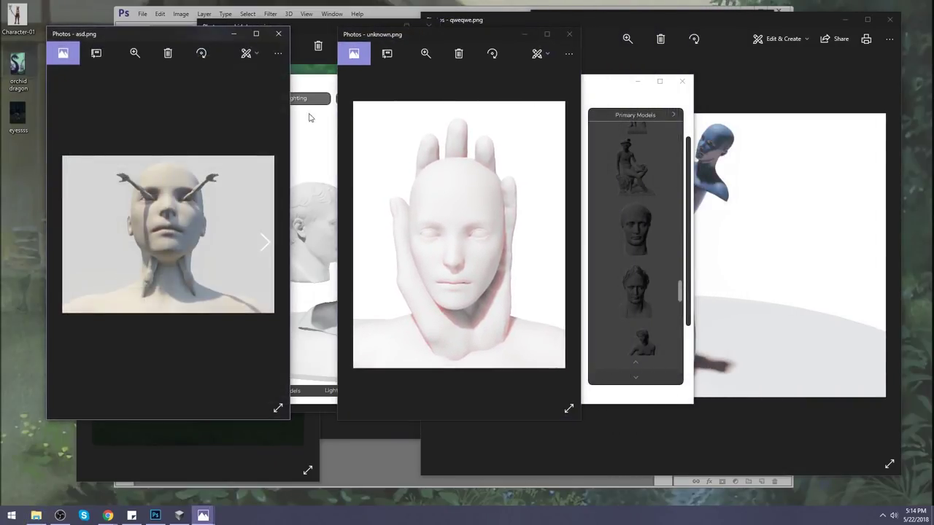
left_click(254, 35)
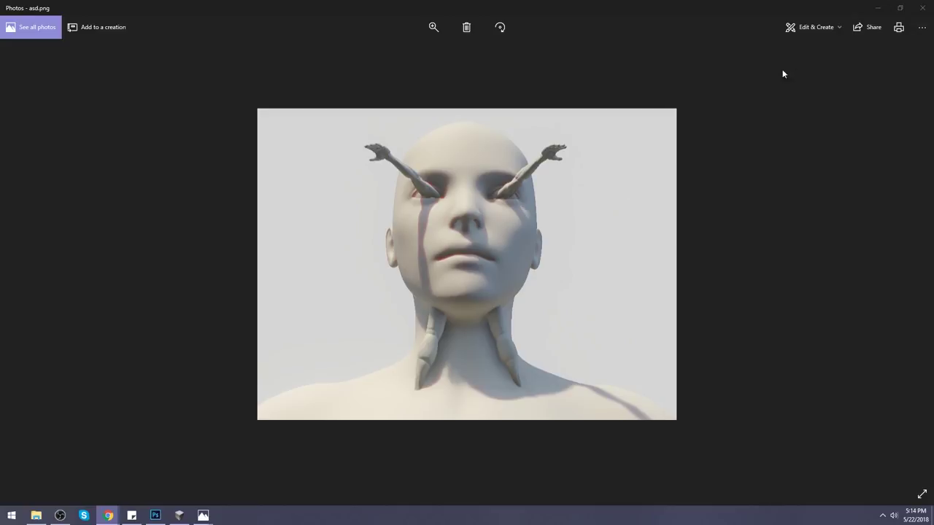
left_click(901, 9)
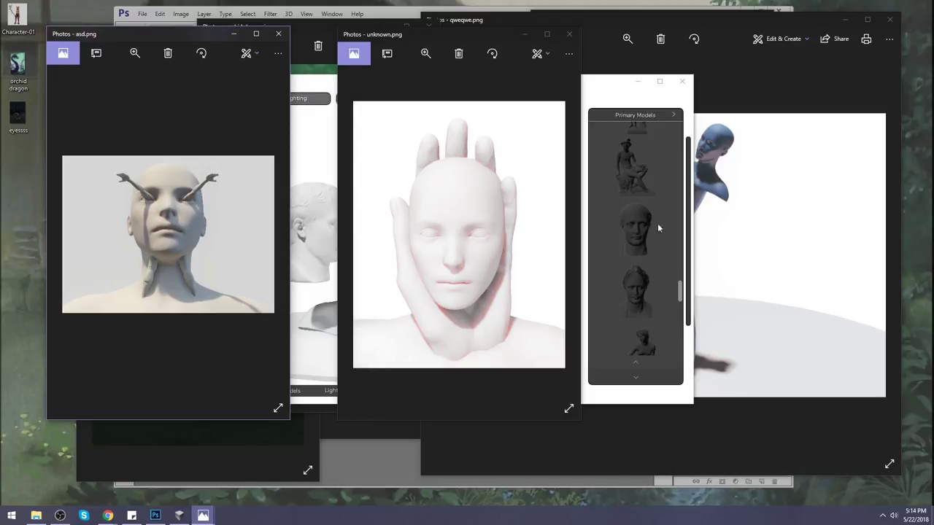
key("super+e")
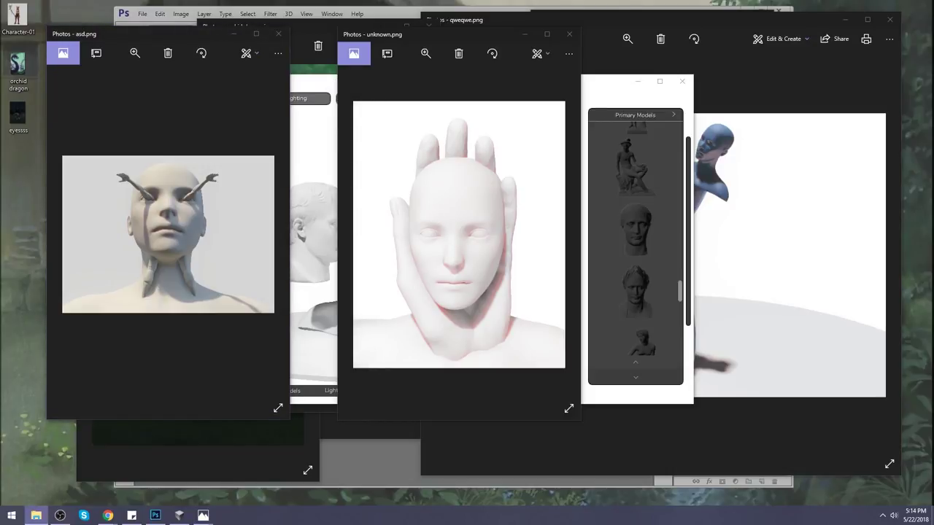
key("Right")
left_click(256, 33)
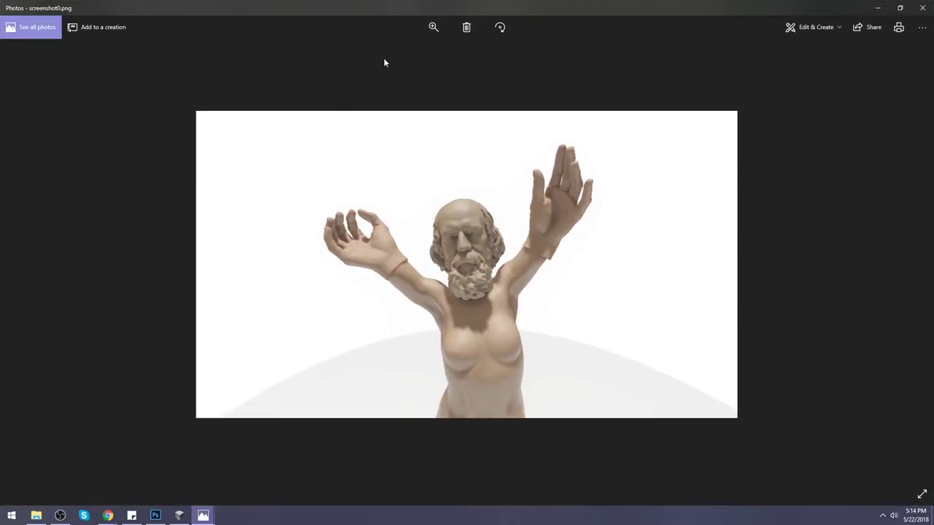
Step: Zoom screenshot0.png to level 14, then back to best fit
key("Left")
key("Right")
left_click(434, 27)
left_click_drag(392, 51, 401, 51)
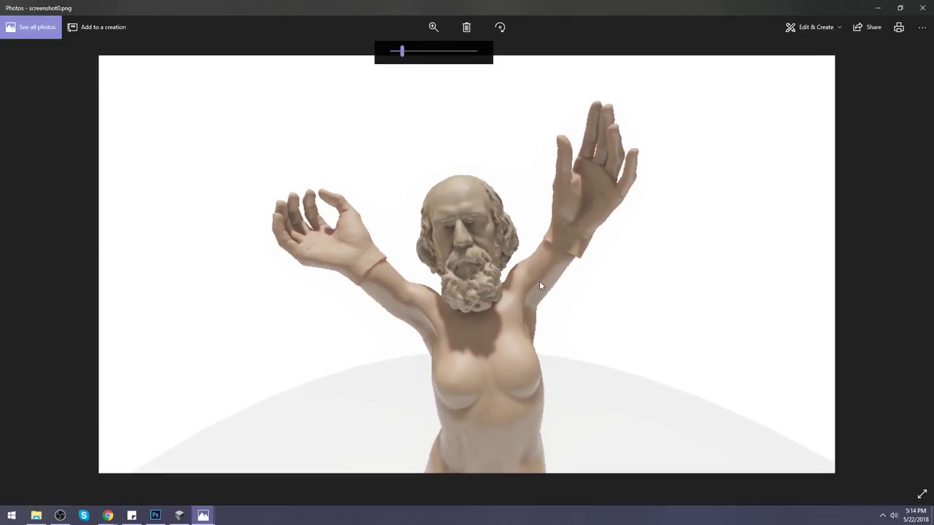
left_click_drag(402, 51, 392, 51)
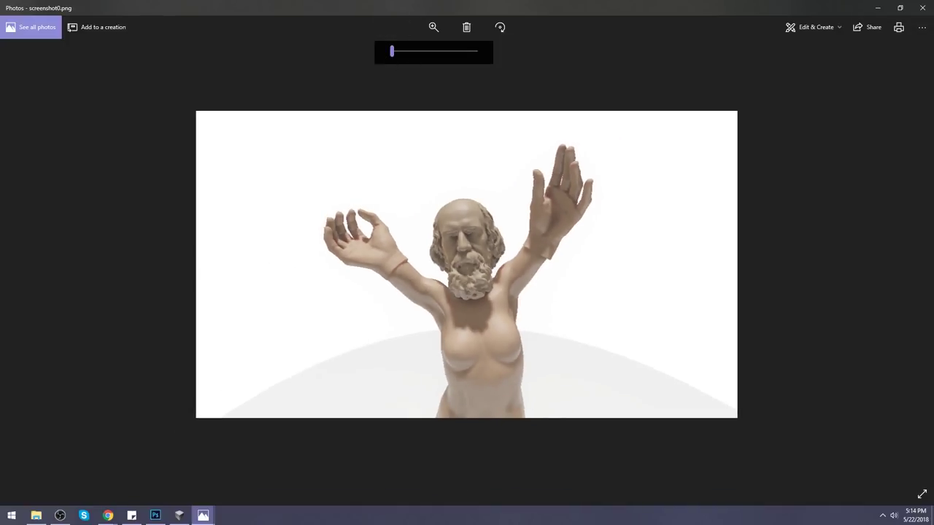
Step: Open qweqwe.png and zoom in, then restore the viewers to smaller windows
left_click(247, 32)
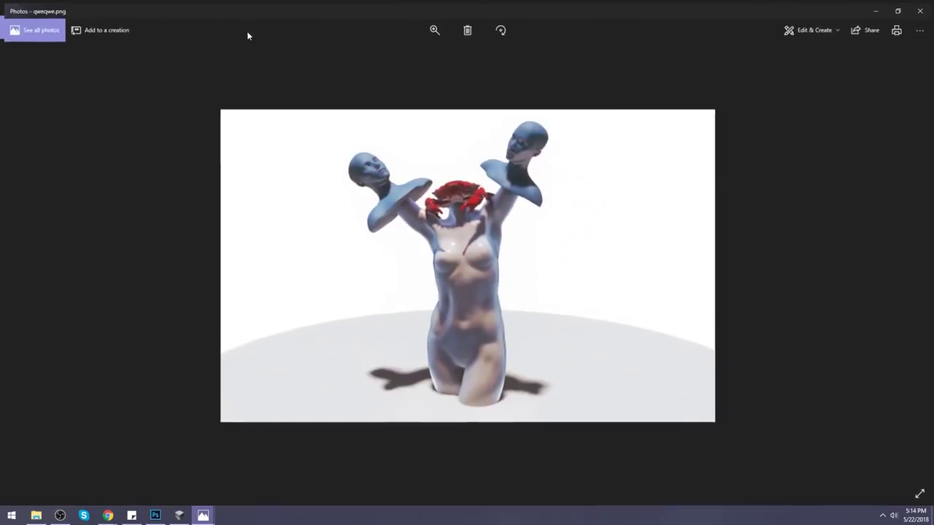
left_click(433, 29)
left_click_drag(414, 50, 404, 50)
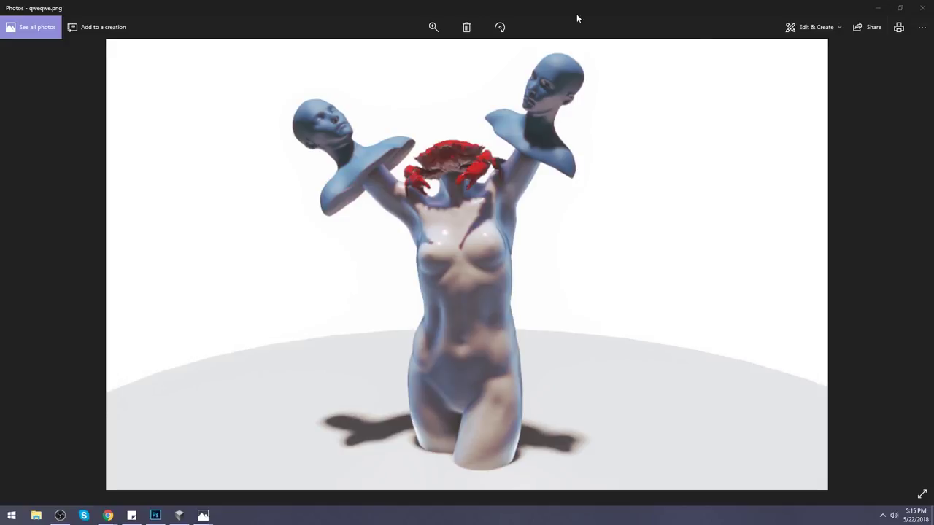
left_click_drag(576, 13, 481, 35)
left_click(579, 37)
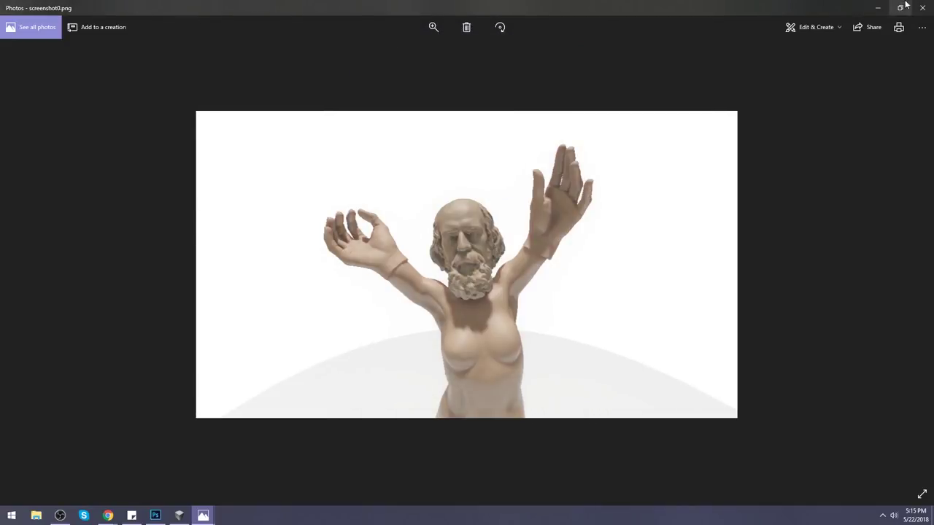
left_click(922, 8)
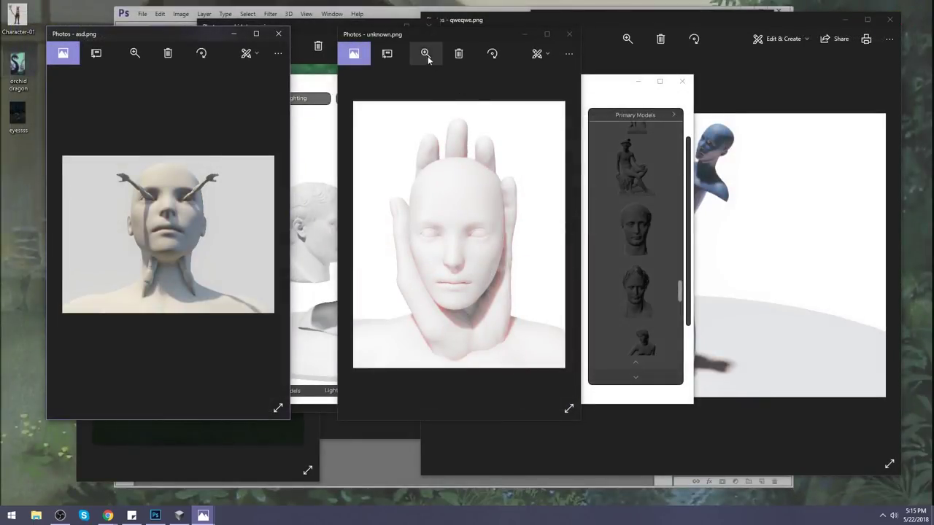
Step: Close the unknown.png, asd.png, orchid dragon.jpg and qweqwe.png Photos viewers
left_click_drag(420, 38, 390, 21)
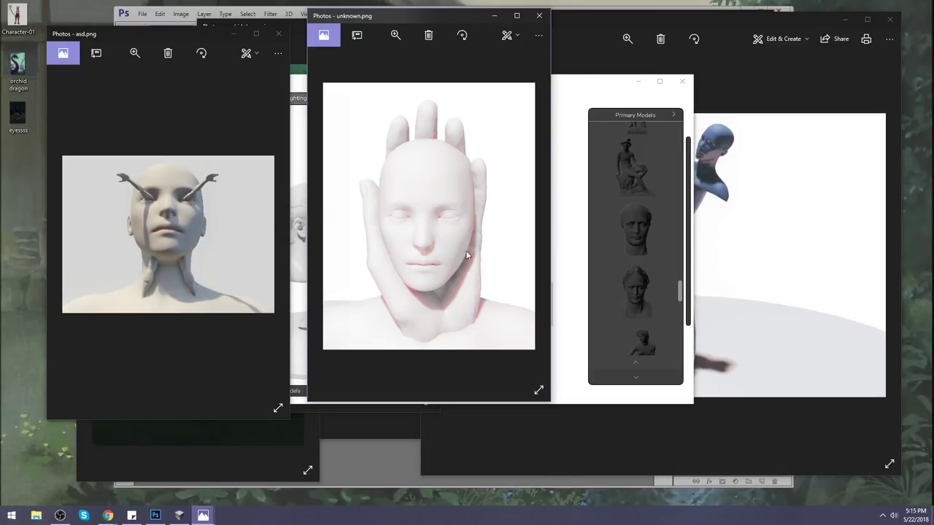
left_click(103, 520)
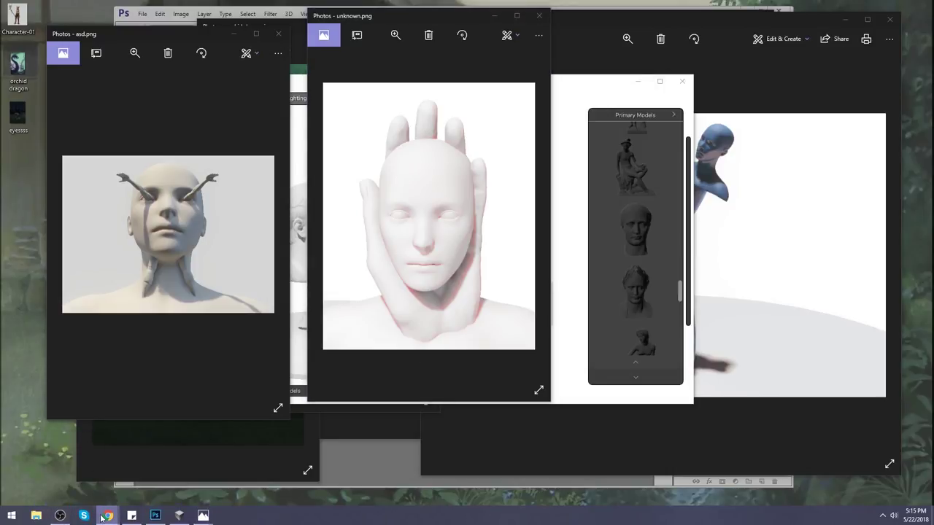
mouse_move(108, 515)
left_click(538, 16)
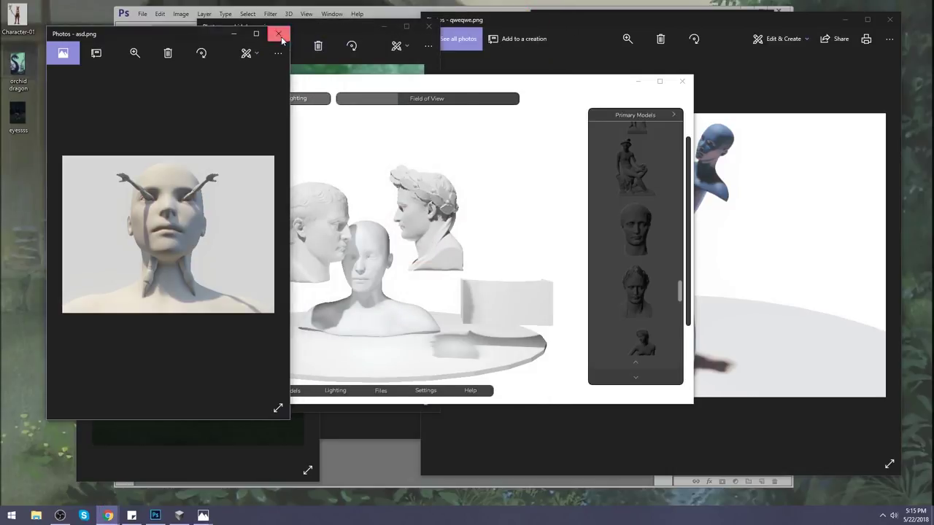
left_click(278, 34)
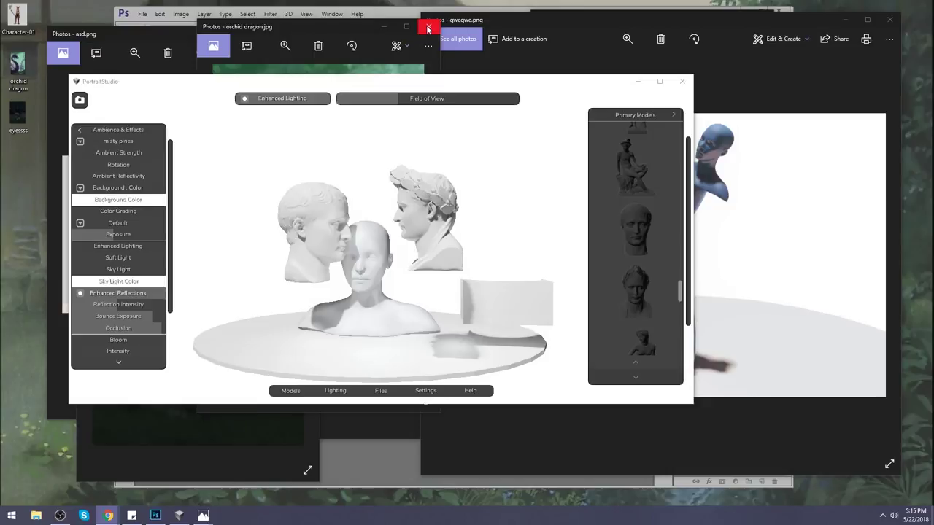
left_click(428, 28)
left_click(889, 19)
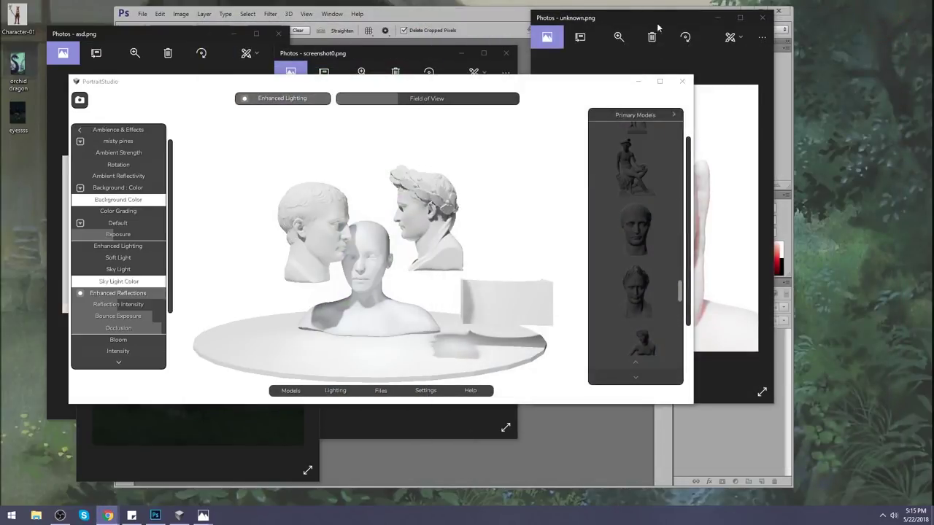
Step: Close the last unknown.png viewer, move PortraitStudio down-right, and scroll Primary Models to the top
left_click(763, 17)
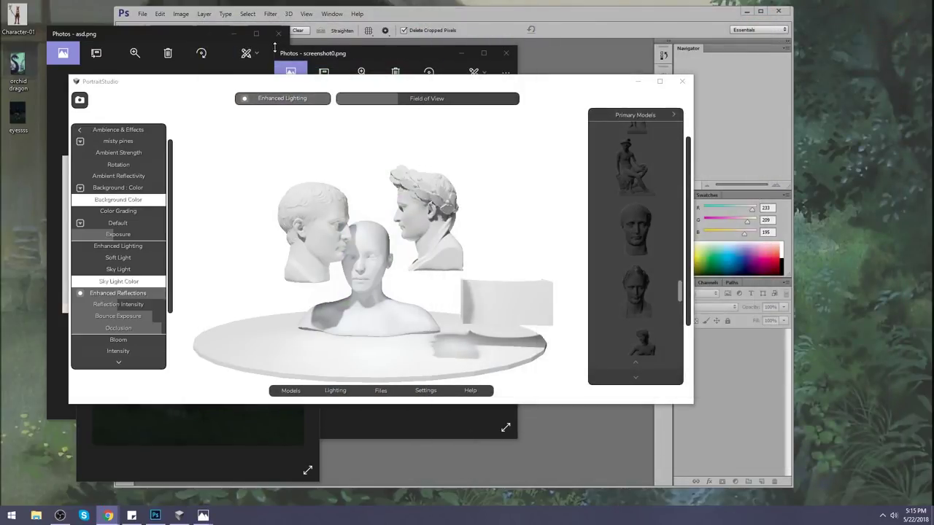
left_click_drag(365, 81, 448, 91)
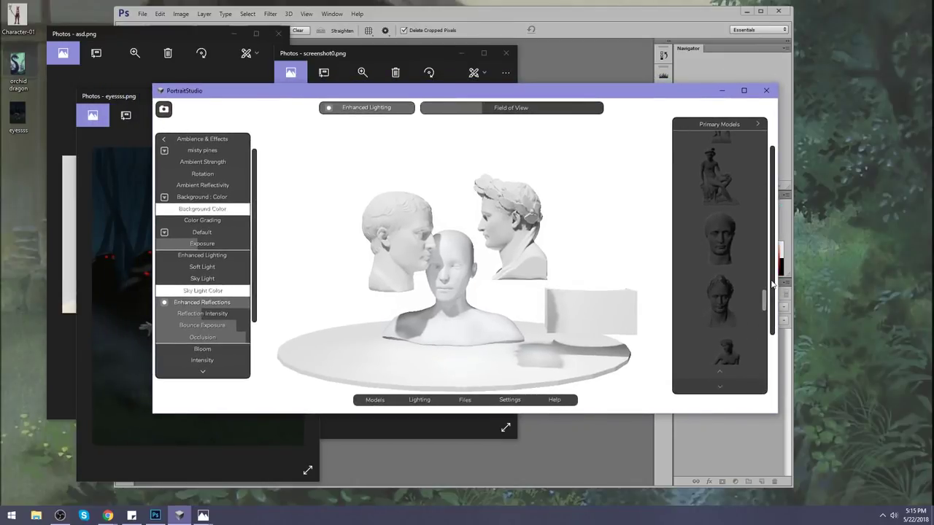
left_click_drag(766, 298, 772, 143)
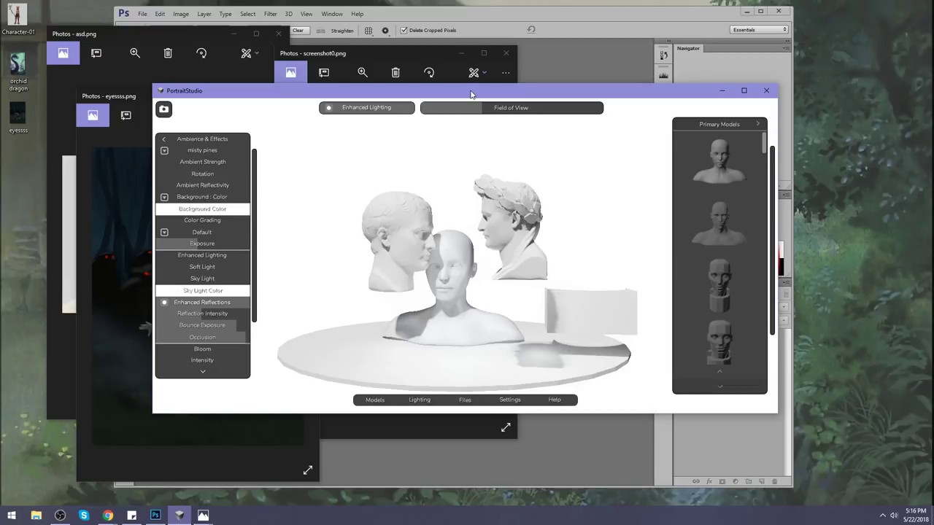
Step: Close the PortraitStudio sculpted-heads scene window
left_click(479, 4)
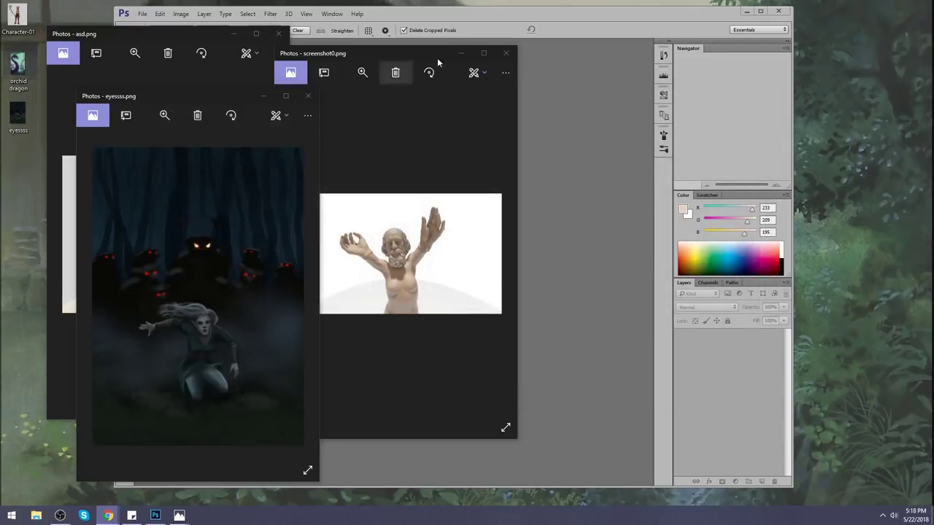
Step: Close the Photos viewers and drag Character-01.jpg, orchid dragon.jpg and eyessss.png into Photoshop
left_click(505, 53)
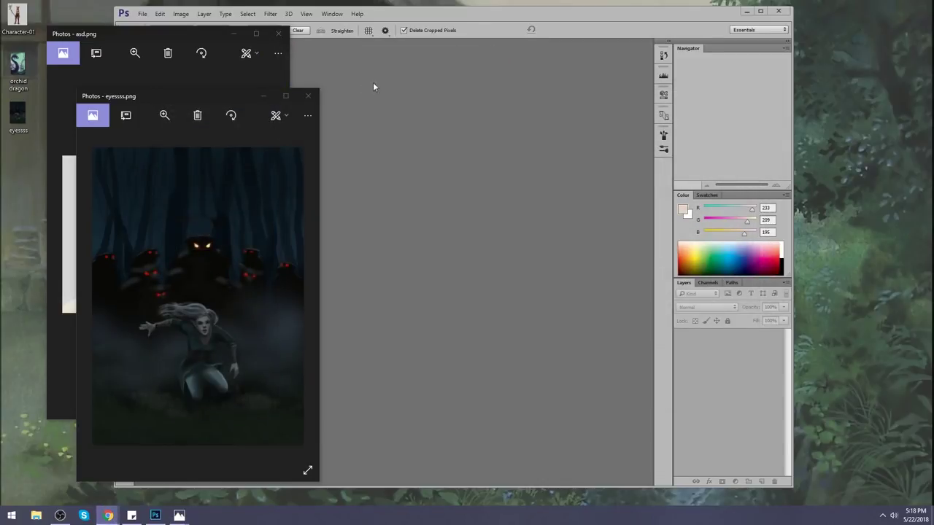
left_click(309, 95)
left_click(284, 33)
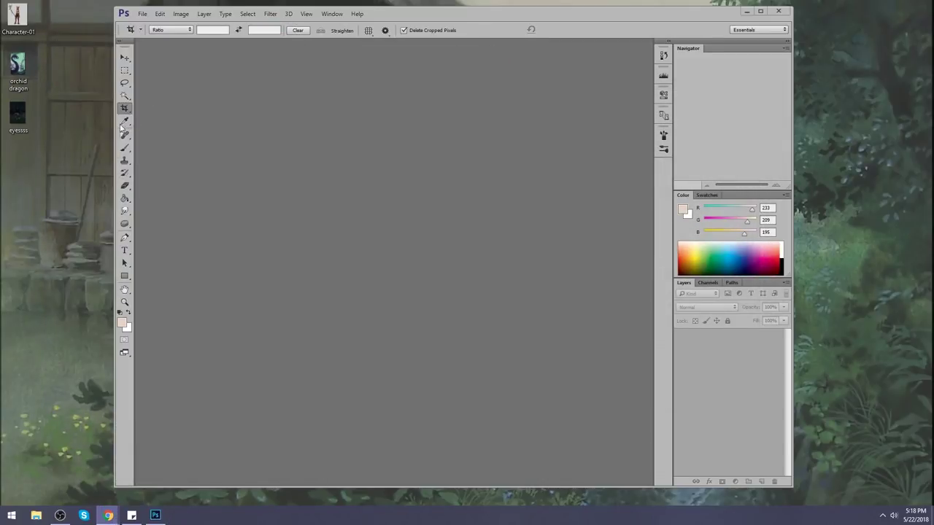
left_click_drag(46, 7, 11, 135)
left_click_drag(30, 73, 481, 172)
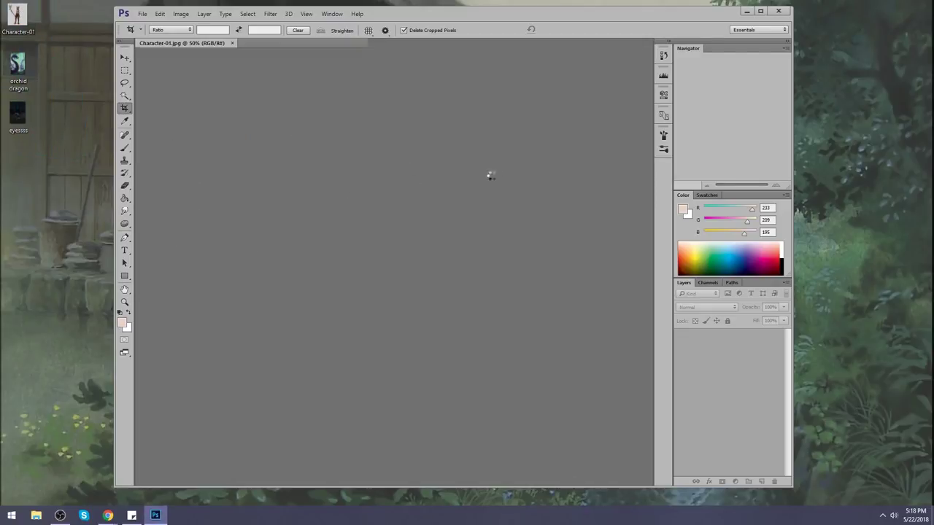
Step: Look through each opened image, ending maximized on the eyessss.png forest painting
left_click(182, 42)
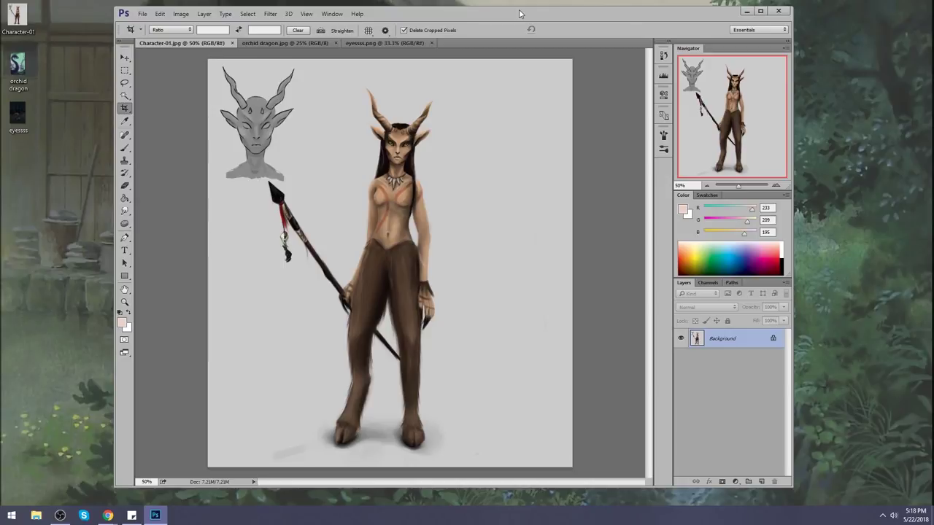
left_click(299, 44)
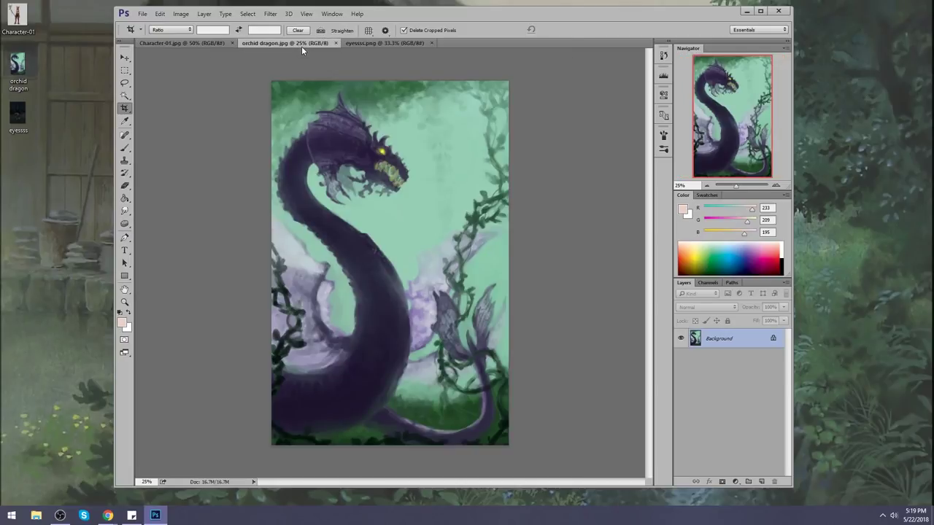
left_click(399, 41)
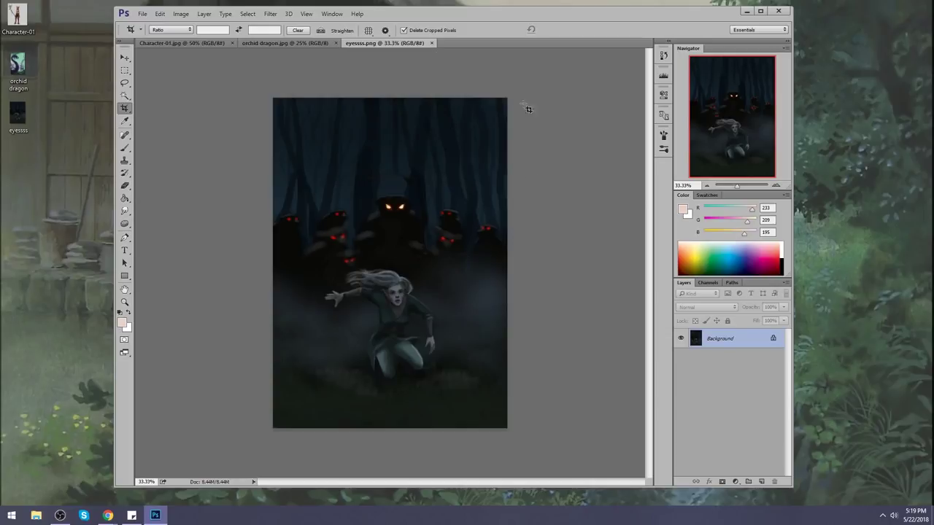
double_click(532, 14)
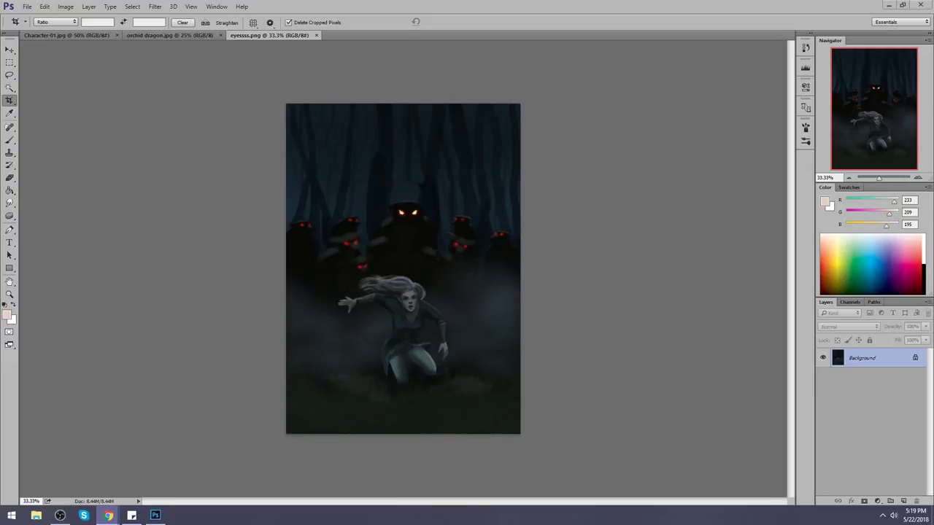
Step: Add Layer 1 and set up a red 30 px soft brush
left_click(904, 501)
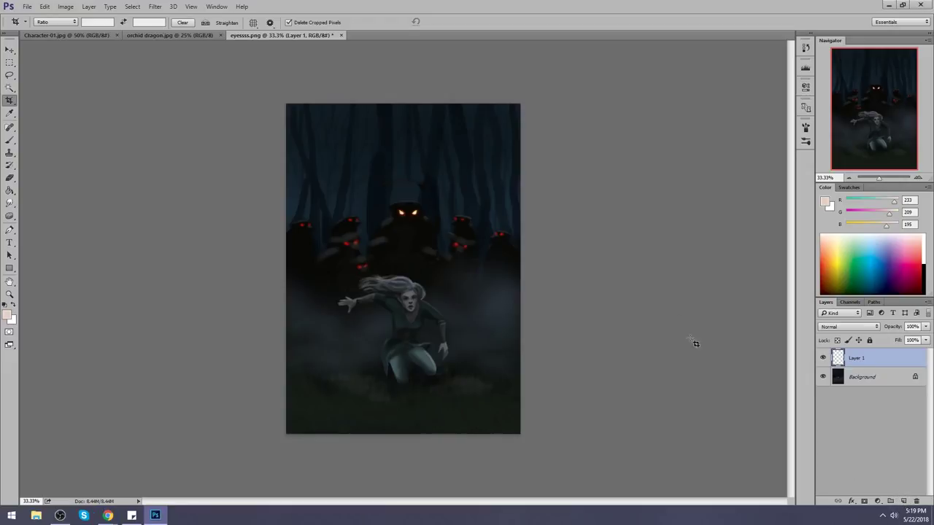
key("b")
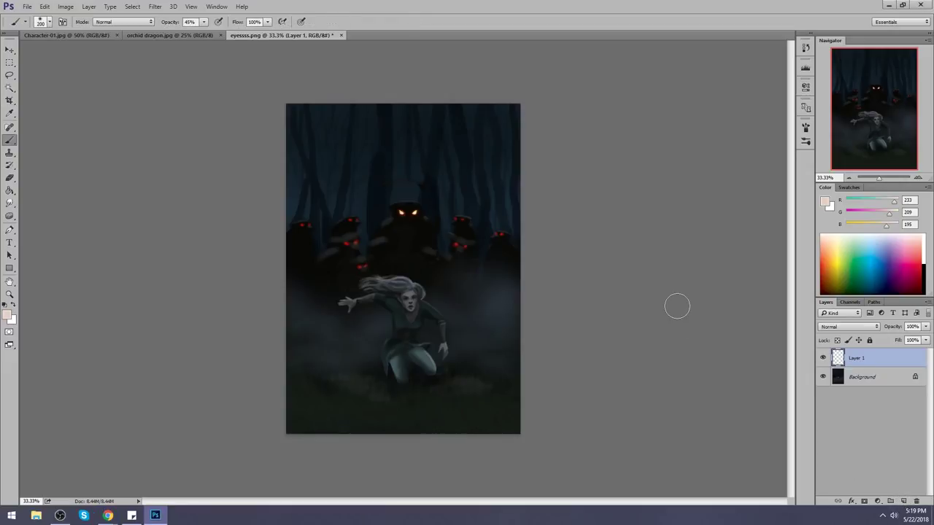
key("Return")
left_click(915, 275)
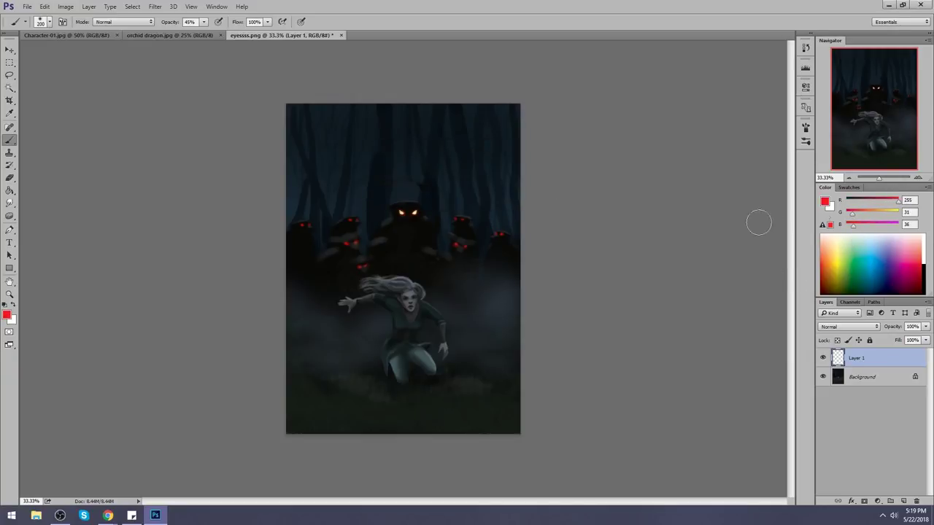
right_click(417, 264)
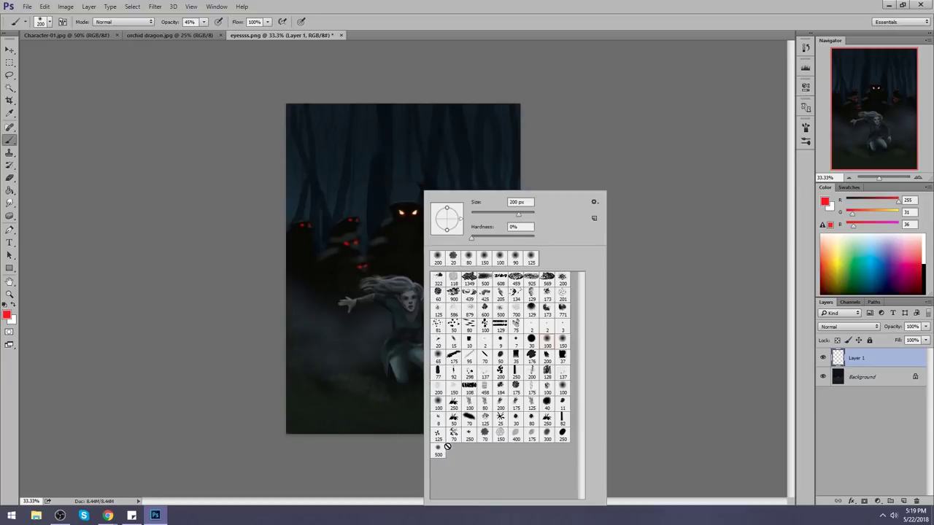
double_click(518, 422)
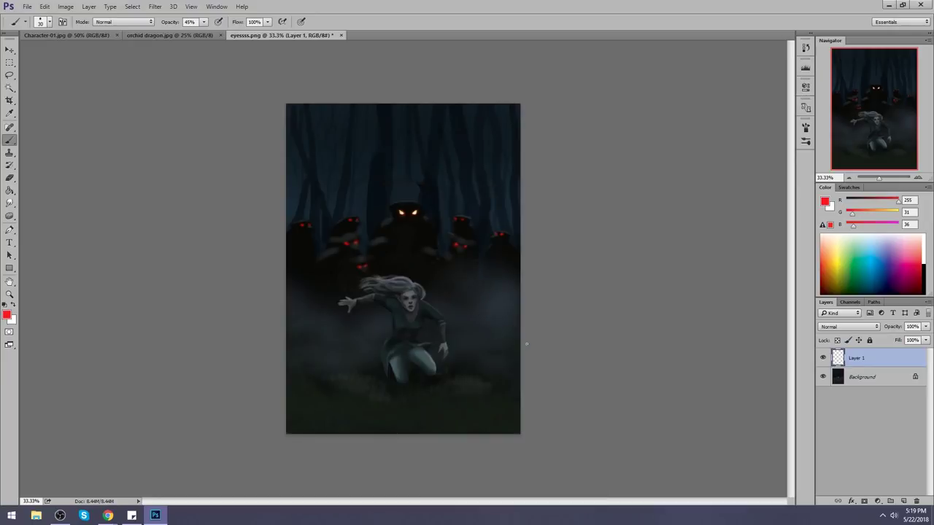
Step: Scribble red strokes and zigzags across the lower canvas, then delete Layer 1
left_click_drag(516, 339, 290, 338)
mouse_move(515, 415)
left_mouse_down()
mouse_move(290, 416)
mouse_move(348, 432)
left_mouse_up()
left_click_drag(468, 432, 521, 419)
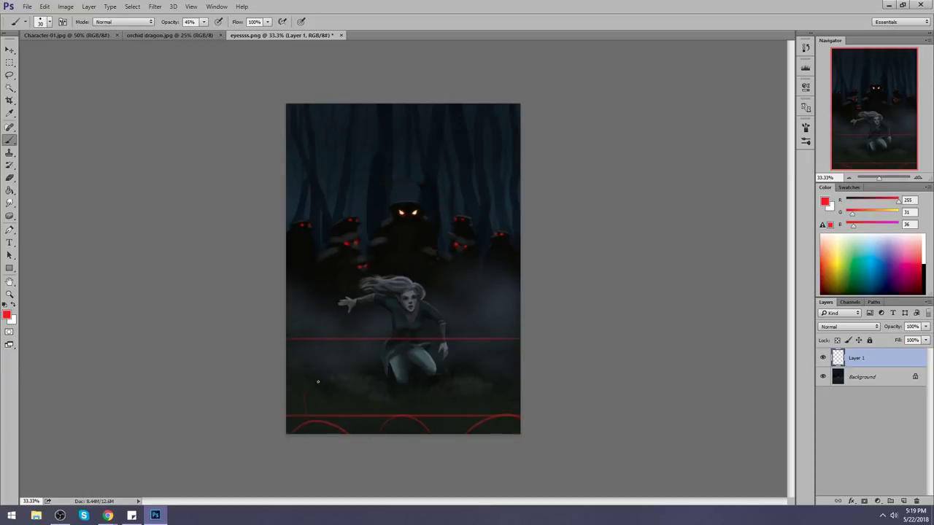
left_click_drag(458, 421, 409, 421)
mouse_move(505, 356)
left_mouse_down()
mouse_move(438, 387)
mouse_move(292, 364)
mouse_move(286, 323)
mouse_move(379, 326)
left_mouse_up()
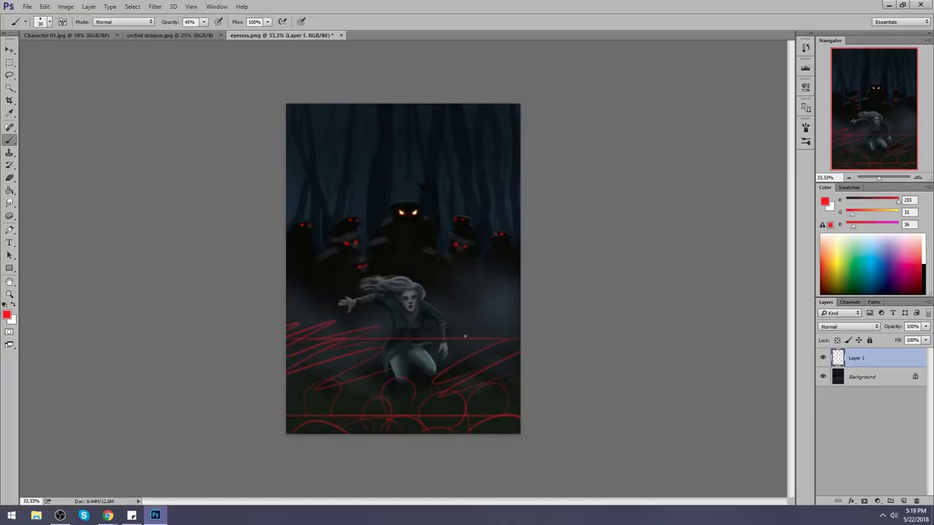
left_click_drag(456, 330, 532, 348)
mouse_move(309, 416)
left_mouse_down()
mouse_move(393, 390)
mouse_move(447, 389)
mouse_move(455, 409)
mouse_move(520, 429)
left_mouse_up()
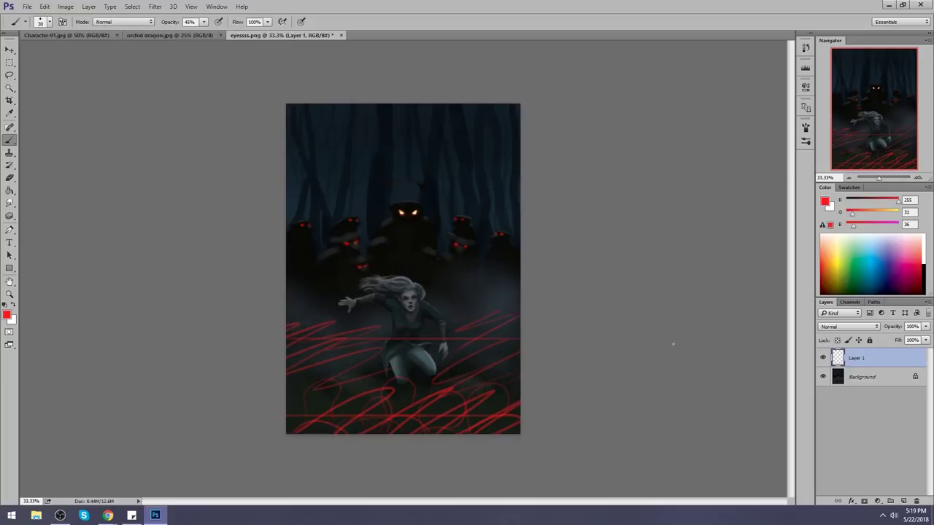
mouse_move(915, 356)
left_mouse_down()
mouse_move(903, 506)
mouse_move(916, 501)
left_mouse_up()
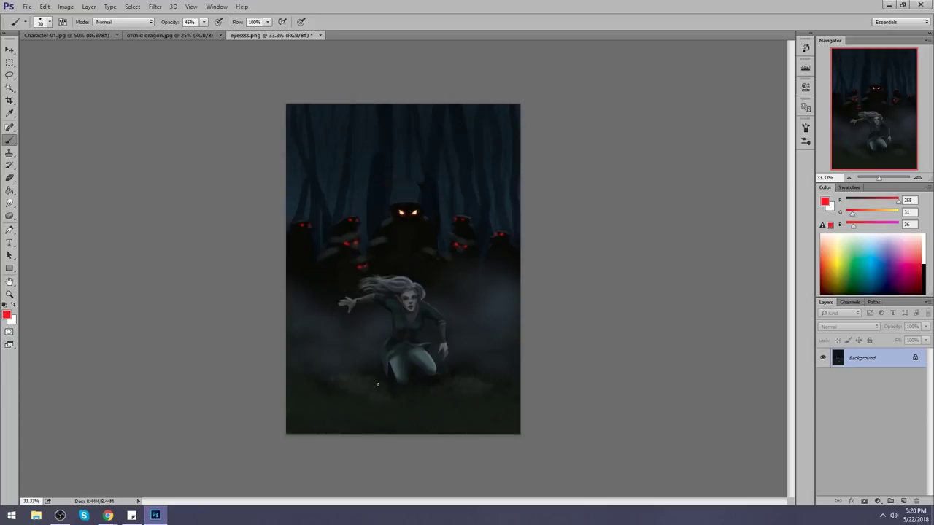
Step: Lasso the girl onto her own layer, enlarge and reposition her, then merge her down
key("l")
mouse_move(442, 293)
left_mouse_down()
mouse_move(361, 281)
mouse_move(321, 348)
mouse_move(484, 348)
mouse_move(441, 286)
left_mouse_up()
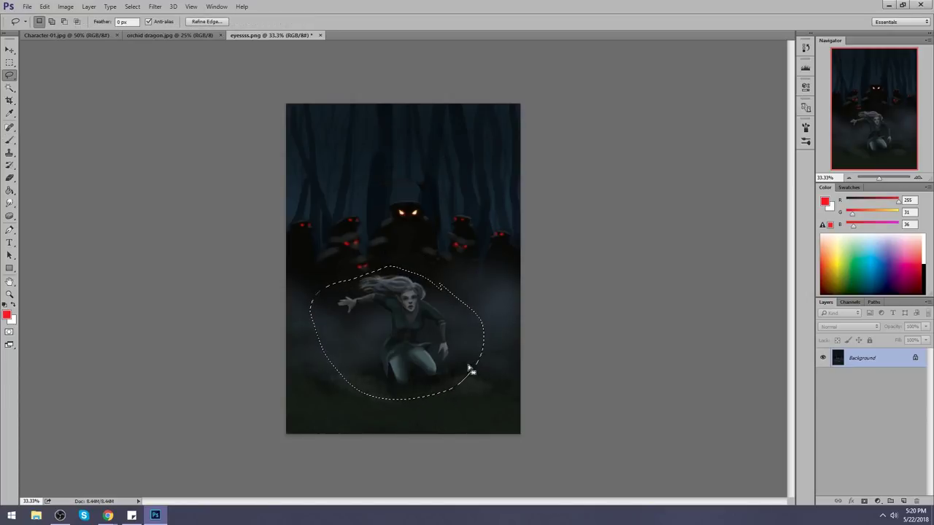
key("ctrl+j")
key("ctrl+t")
left_click_drag(483, 399, 512, 421)
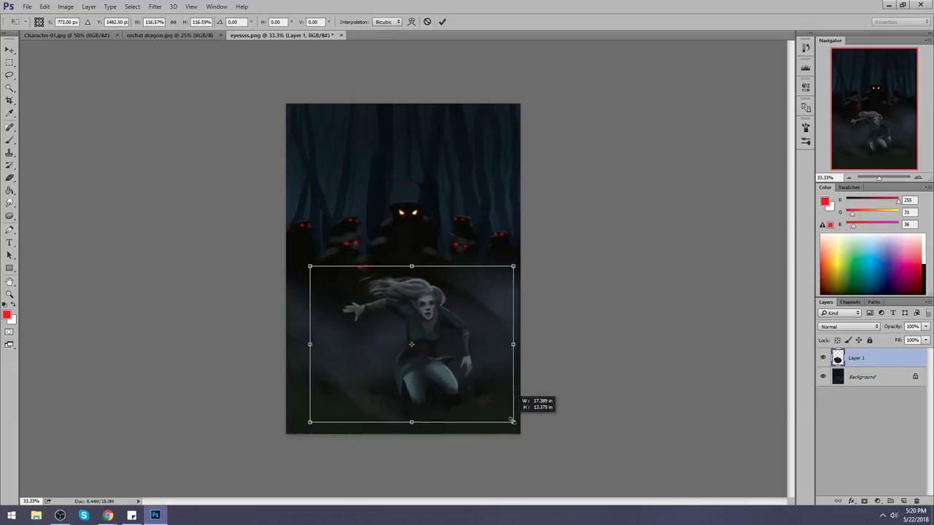
left_click_drag(461, 375, 429, 385)
left_click_drag(480, 431, 524, 430)
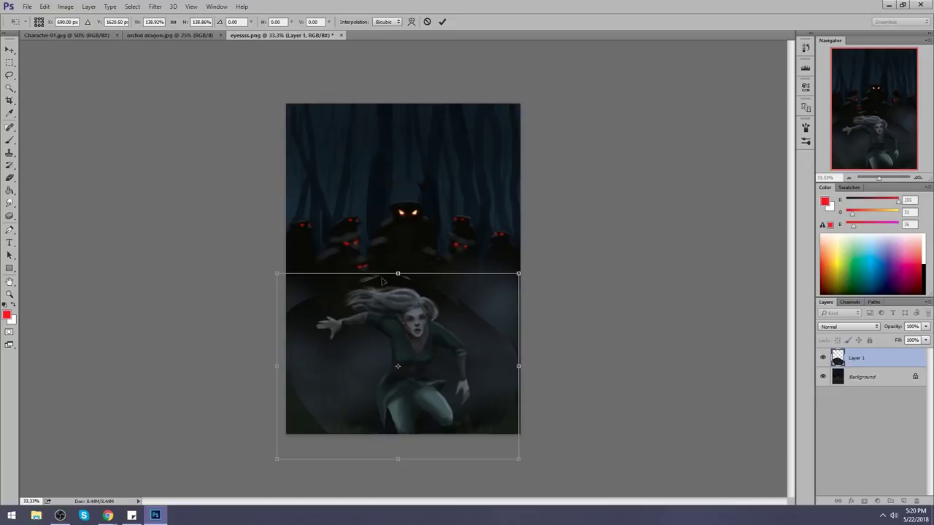
left_click_drag(404, 361, 425, 350)
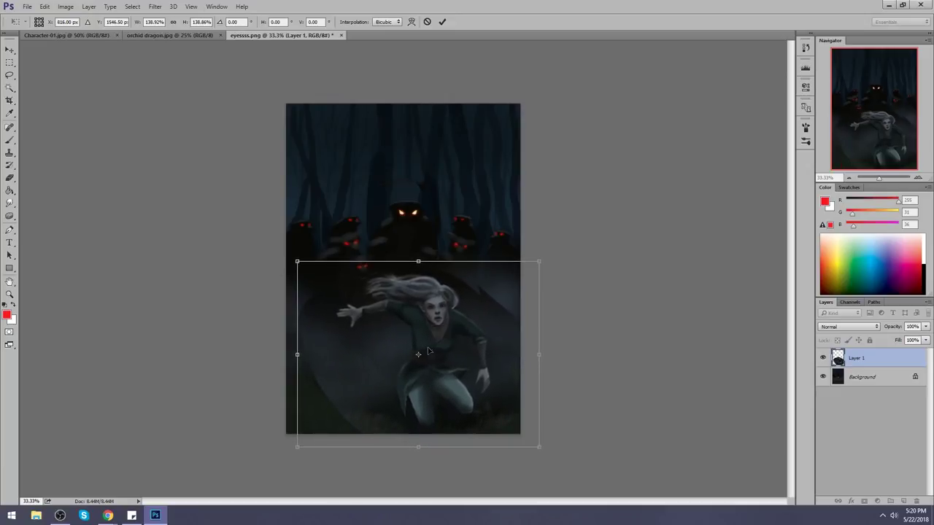
left_click(441, 21)
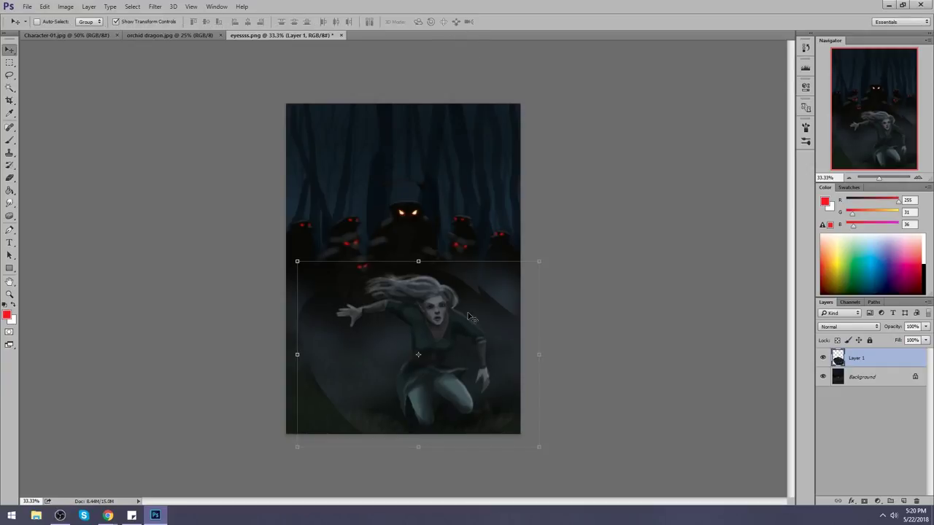
right_click(890, 360)
left_click(842, 354)
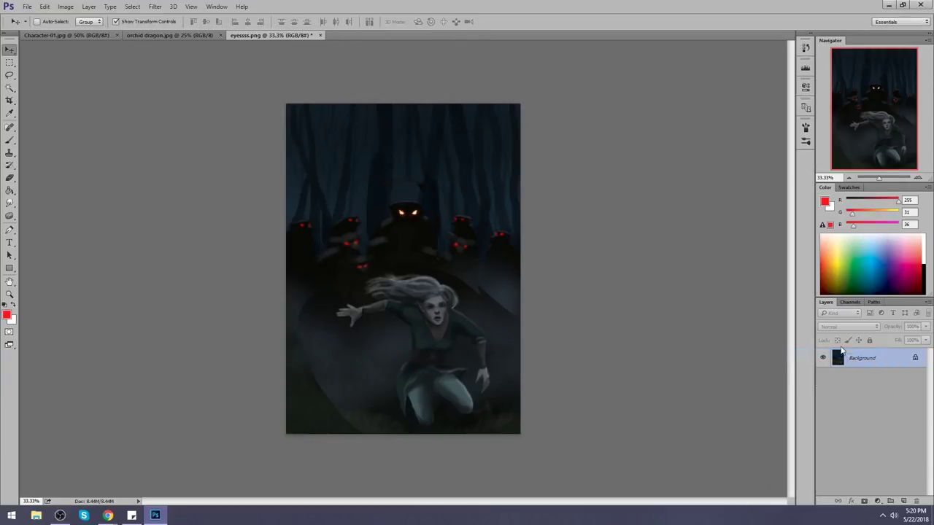
Step: Duplicate the painting, cancel a trial rotation, merge it back down, and sample a dark grey
key("ctrl+j")
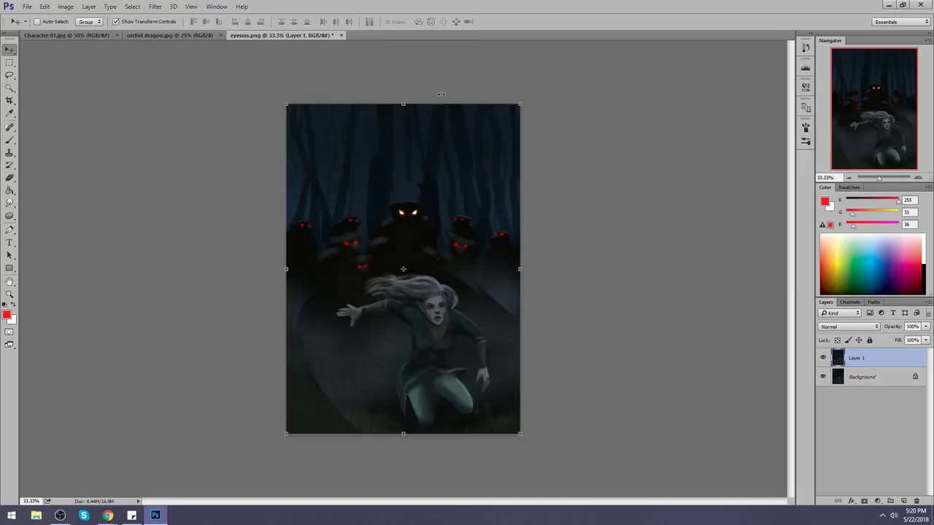
key("ctrl+t")
left_click_drag(442, 94, 459, 95)
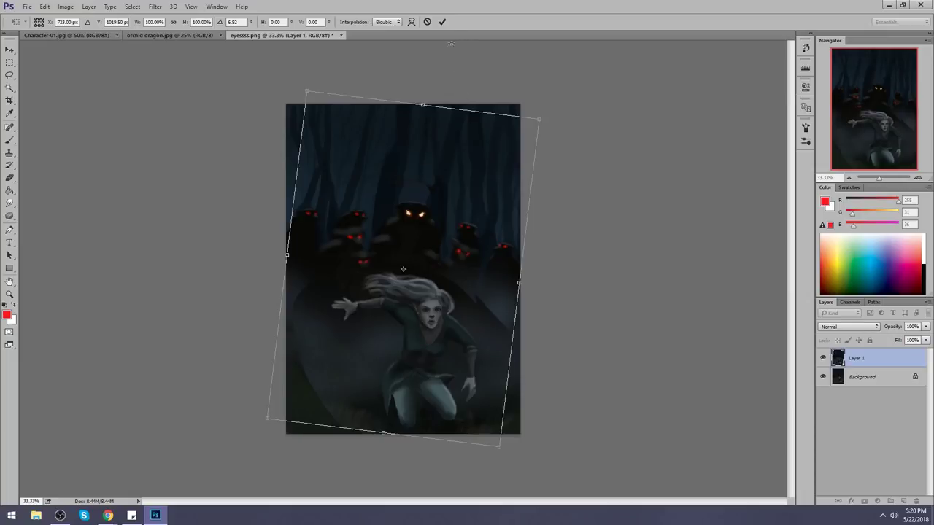
key("Escape")
key("b")
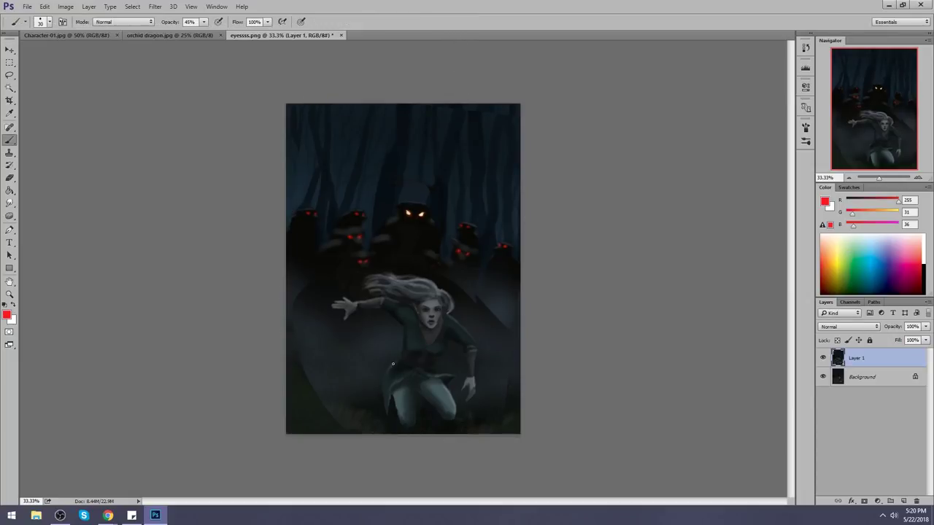
right_click(876, 359)
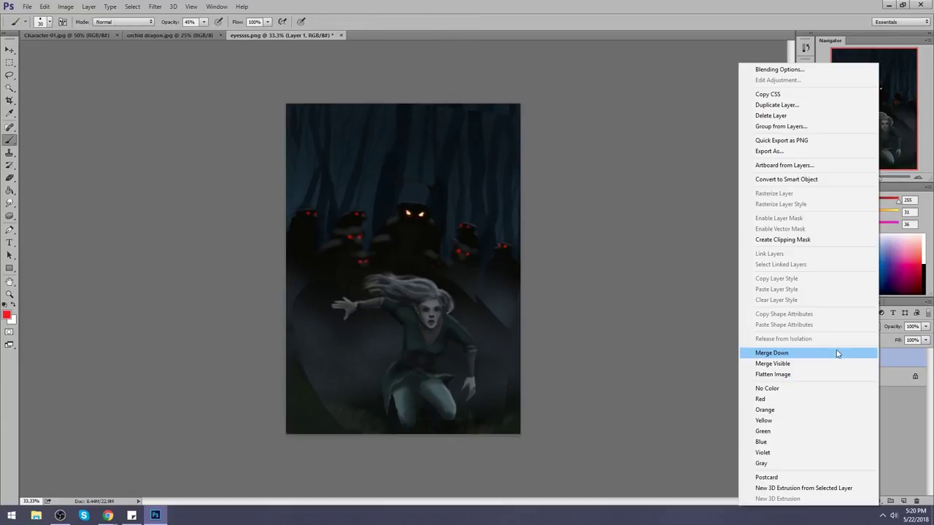
left_click(809, 353)
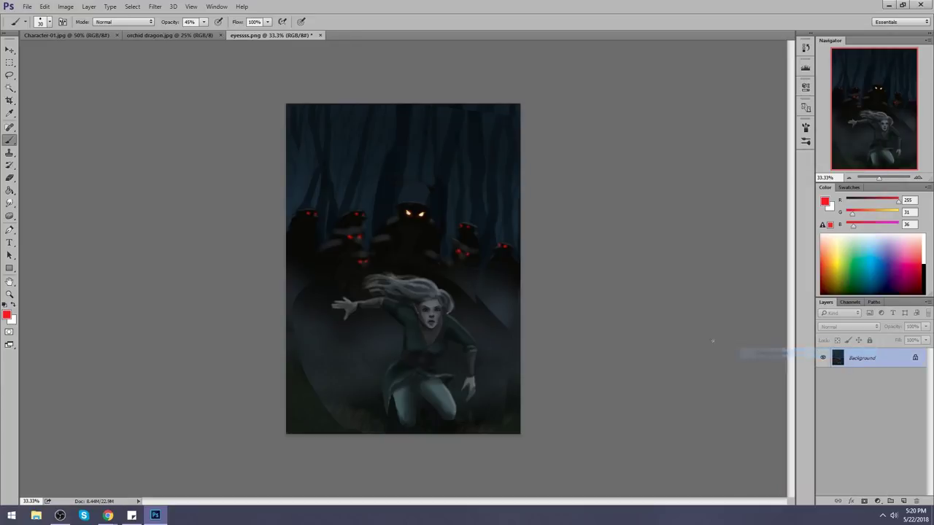
left_click(435, 328, "alt")
Step: In Liquify, nudge the girl's face slightly right with a 175-size Forward Warp brush
left_click(155, 7)
left_click(213, 85)
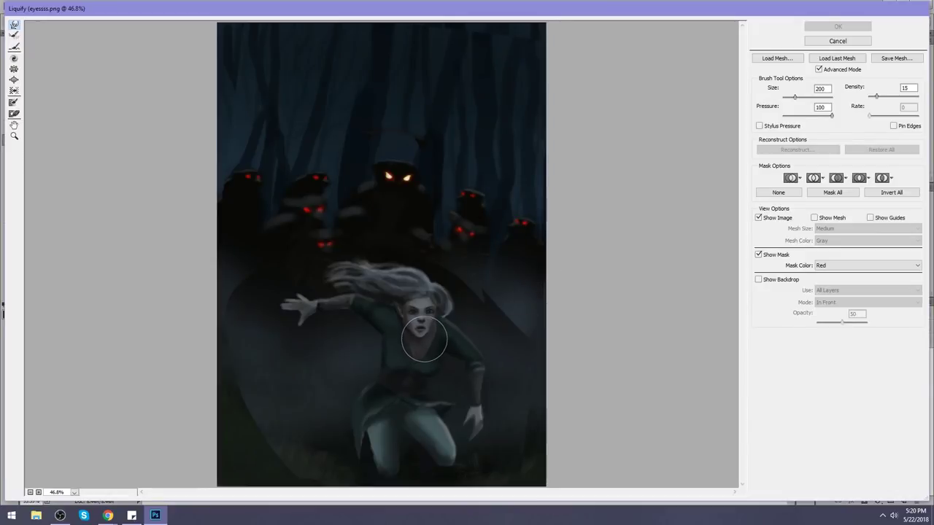
key("bracketleft")
key("bracketleft")
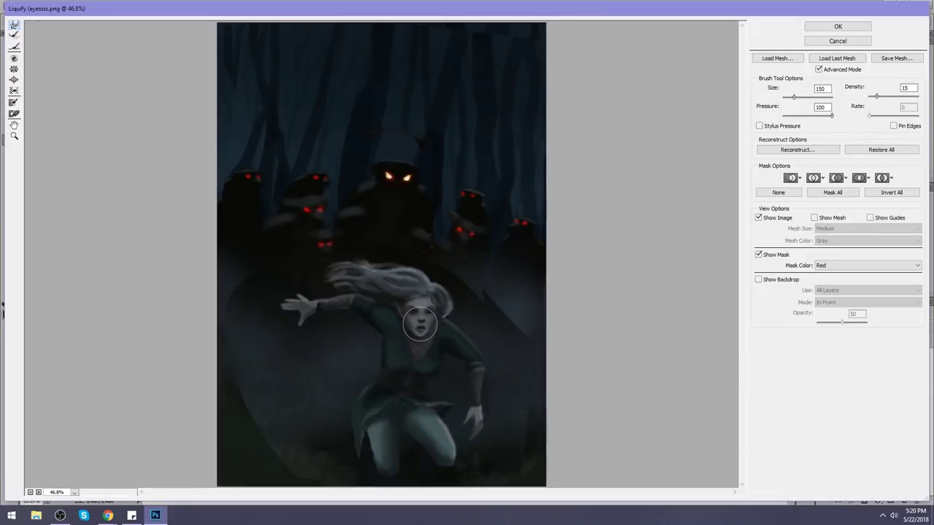
key("bracketleft")
key("bracketleft")
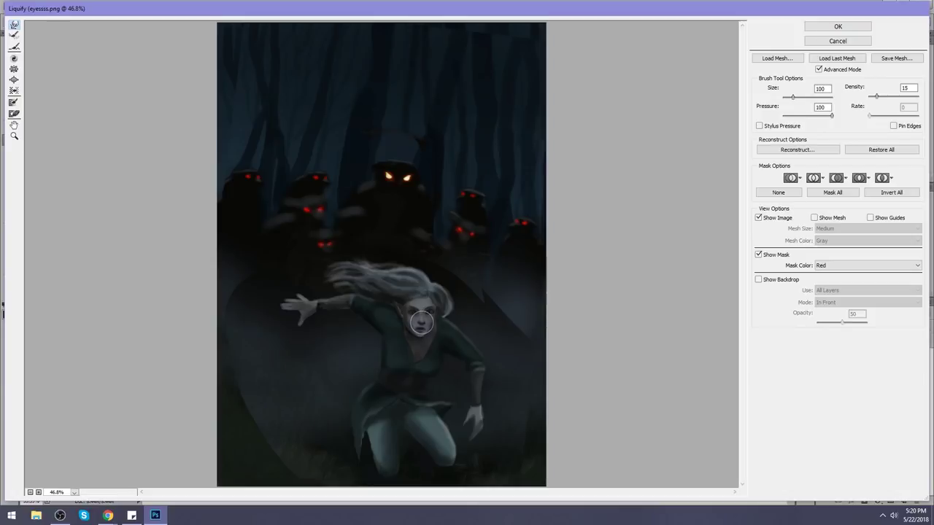
key("bracketright")
key("bracketright")
key("bracketright")
left_click_drag(420, 307, 426, 307)
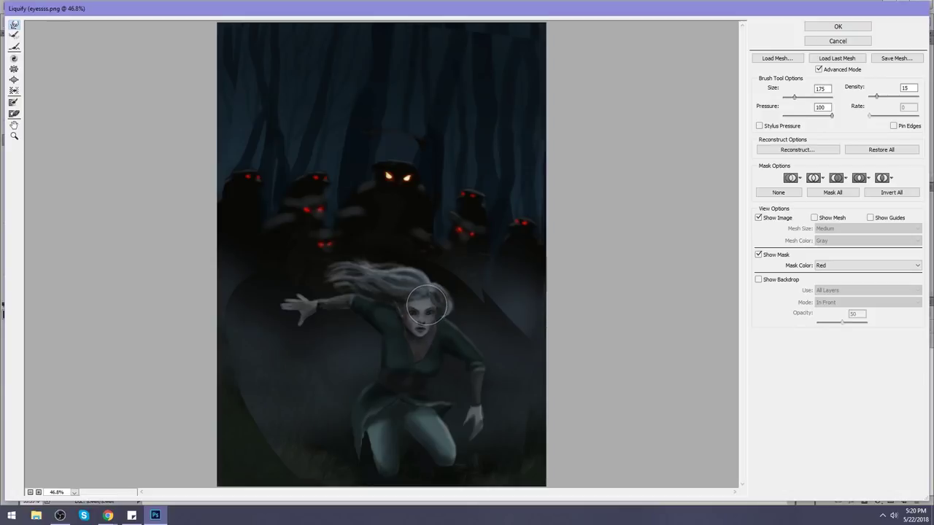
Step: Push the face and hair right, reshape the face down-left, and apply the warp
key("bracketleft")
key("bracketleft")
key("bracketleft")
key("bracketright")
key("bracketleft")
key("bracketleft")
key("bracketleft")
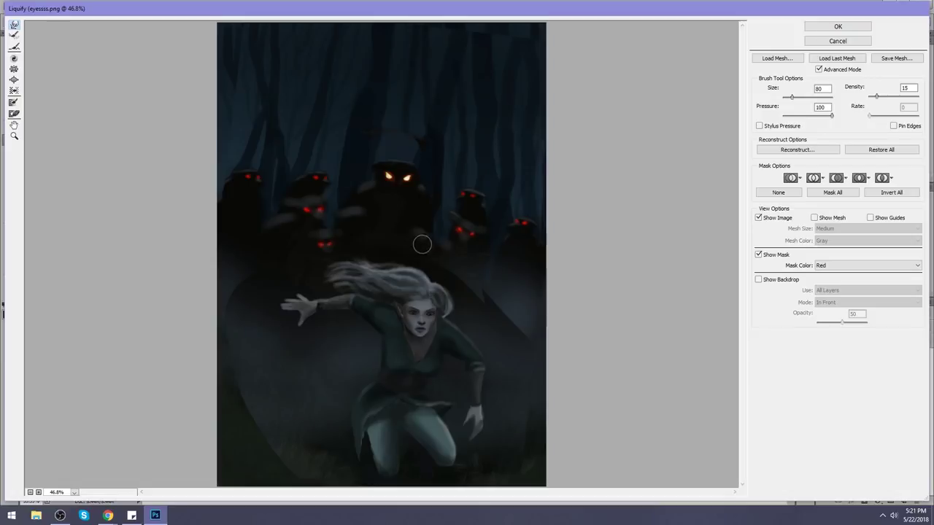
key("bracketright")
key("alt")
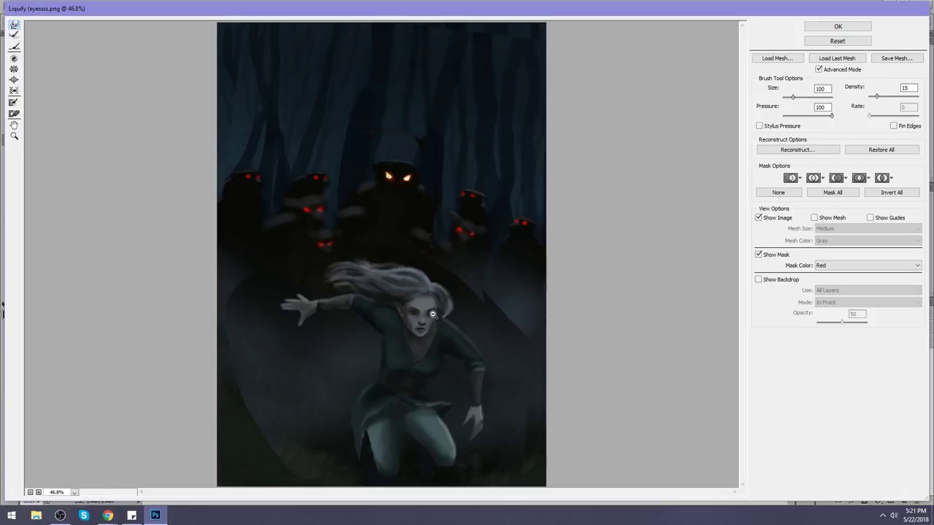
key("b")
left_click(15, 24)
left_click_drag(413, 318, 425, 317)
scroll(413, 313, "up", 2)
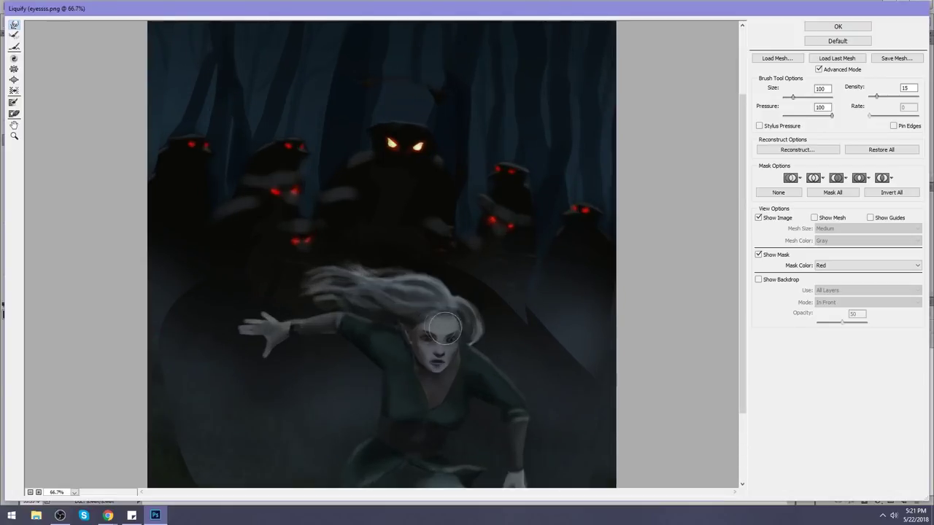
mouse_move(444, 328)
left_mouse_down()
mouse_move(426, 342)
mouse_move(452, 341)
mouse_move(435, 332)
mouse_move(438, 363)
mouse_move(446, 364)
mouse_move(421, 361)
mouse_move(449, 368)
mouse_move(434, 380)
mouse_move(411, 366)
mouse_move(447, 374)
mouse_move(437, 385)
mouse_move(452, 367)
left_mouse_up()
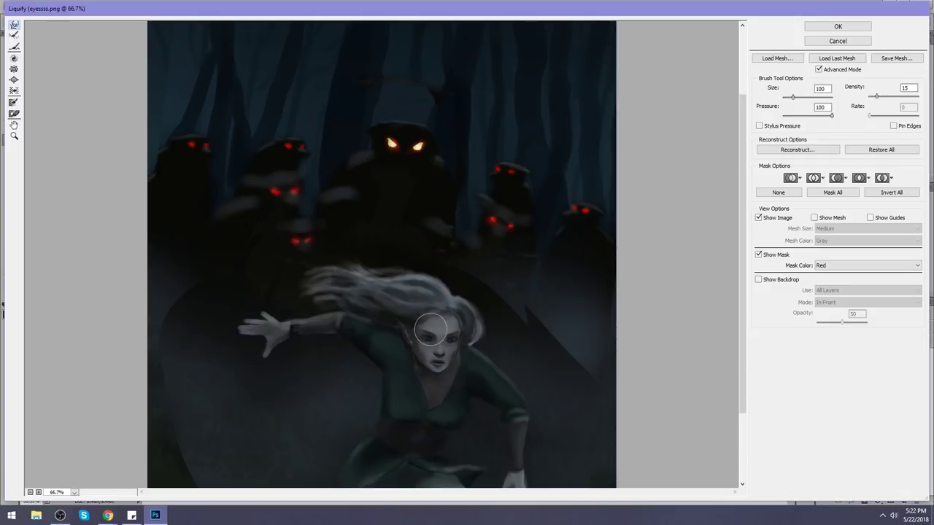
left_click(842, 32)
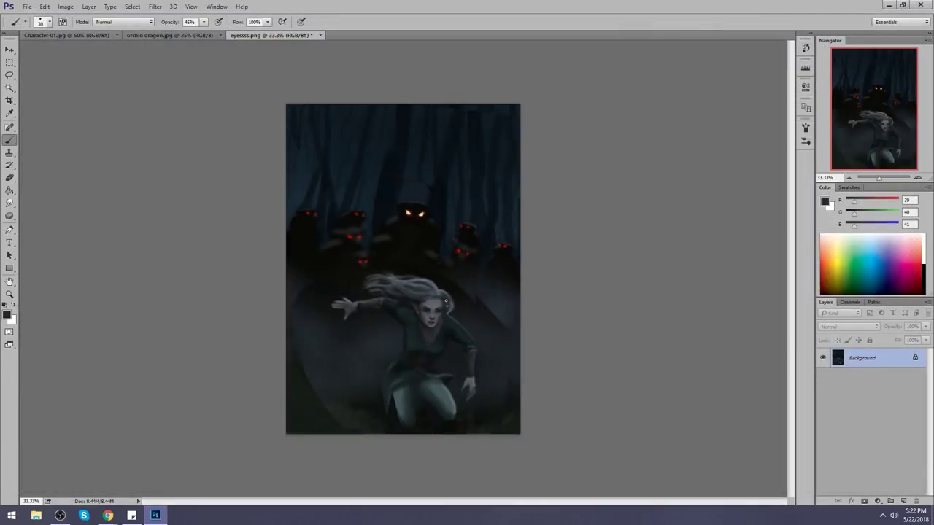
Step: With a smaller full-opacity brush, paint both eyes in a sampled pale bluish colour
scroll(452, 333, "up", 5)
key("bracketleft")
key("bracketleft")
key("bracketleft")
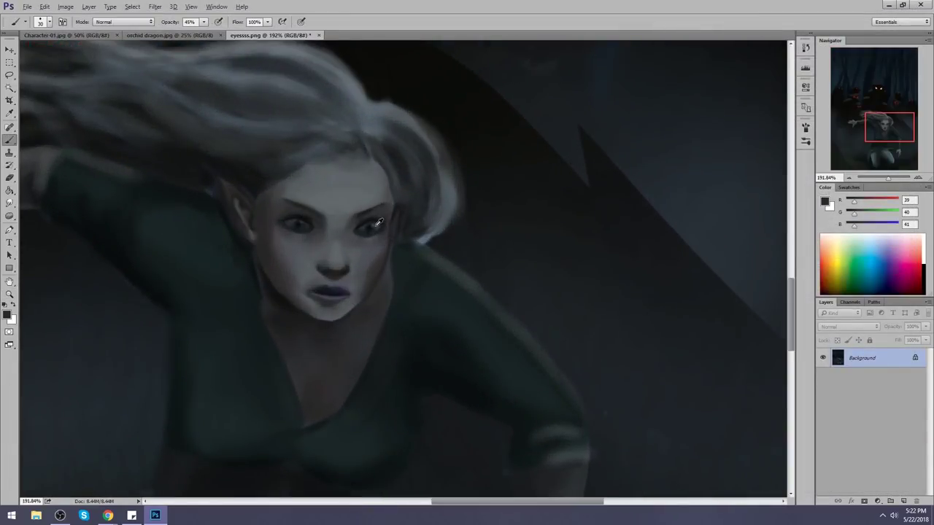
left_click(375, 219, "alt")
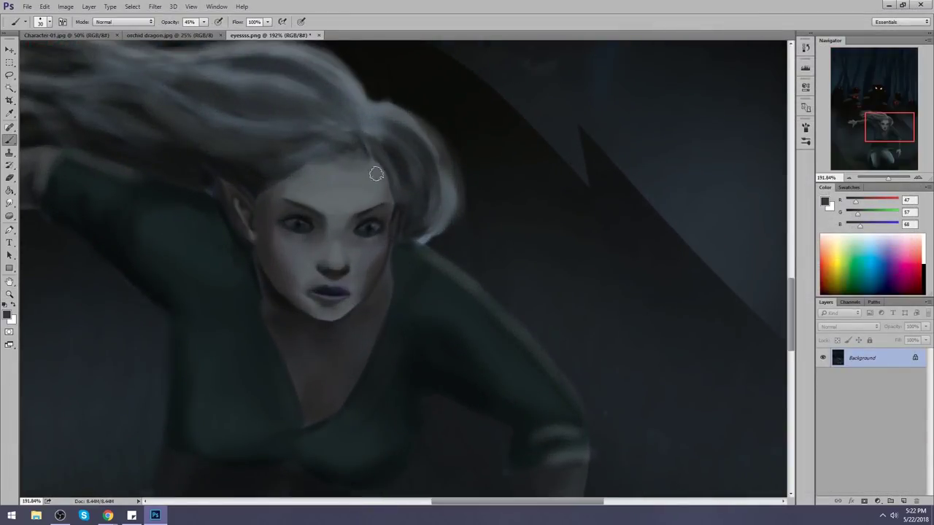
key("0")
left_click(371, 227)
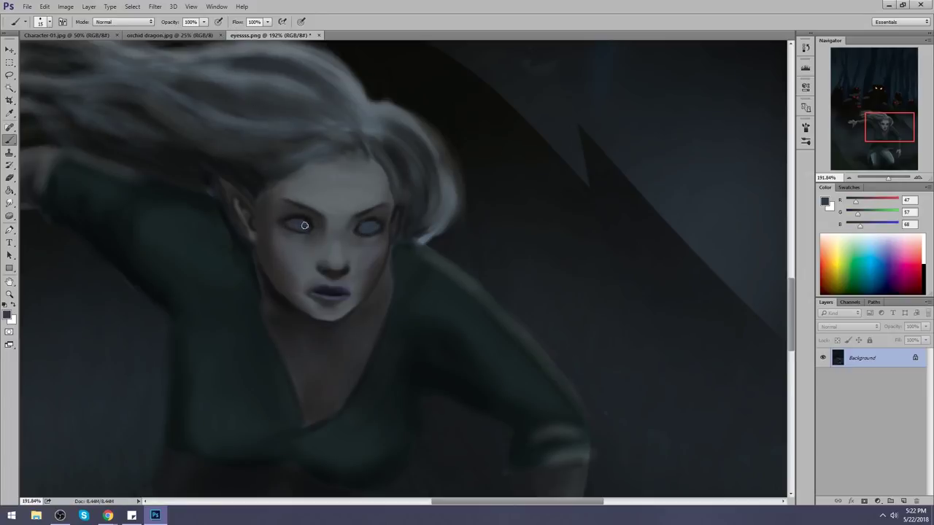
left_click(294, 226)
Step: Paint near-black irises into both eyes, then undo the too-dark strokes
left_click(370, 253, "alt")
left_click(310, 216, "alt")
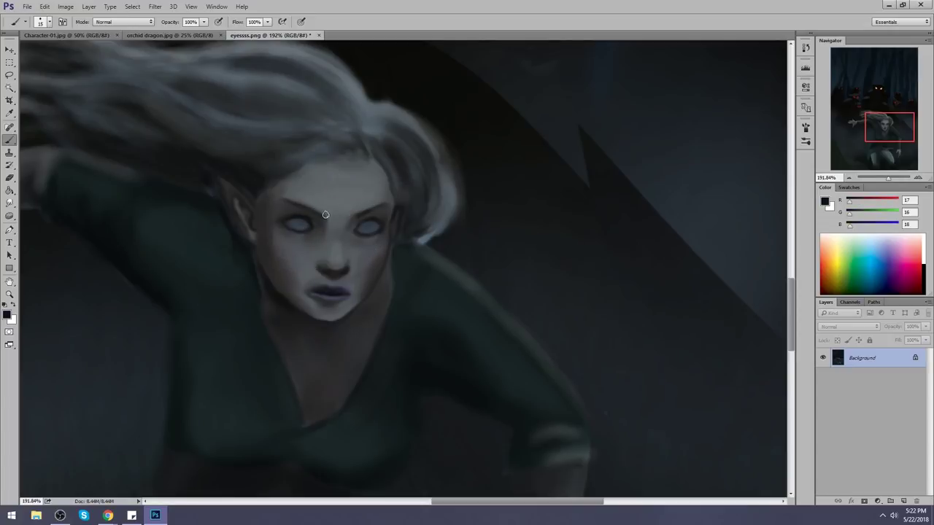
left_click(302, 221)
left_click(367, 224)
left_click(367, 224)
key("ctrl+alt+z")
key("ctrl+alt+z")
right_click(416, 216)
Step: With a 100 px soft brush, soften the nose and under-eye shading, then undo it
left_click(534, 346)
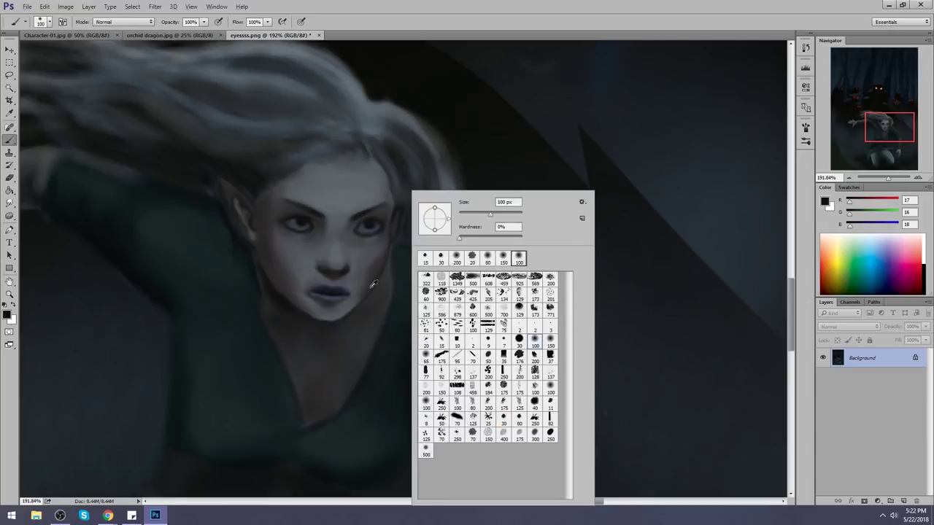
left_click(312, 269, "alt")
left_click_drag(312, 269, 313, 235)
left_click(287, 267, "alt")
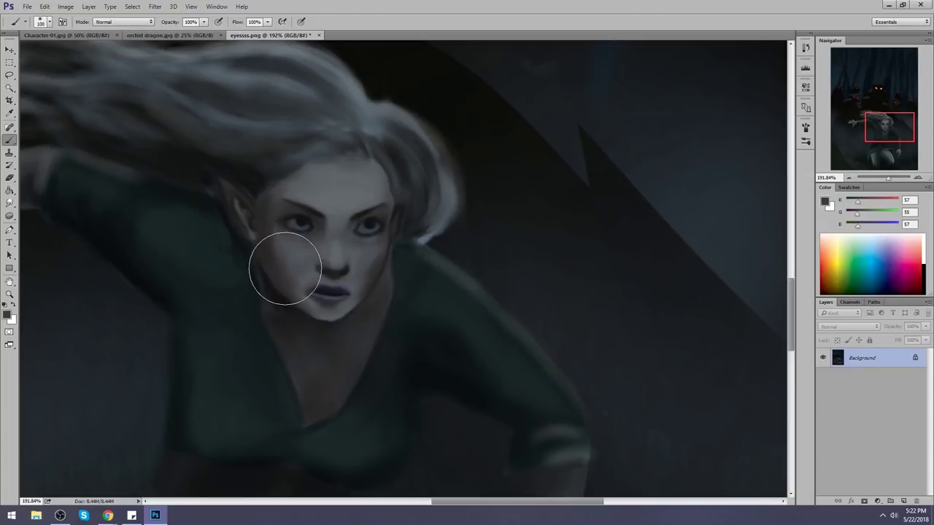
left_click_drag(287, 267, 316, 255)
key("ctrl+alt+z")
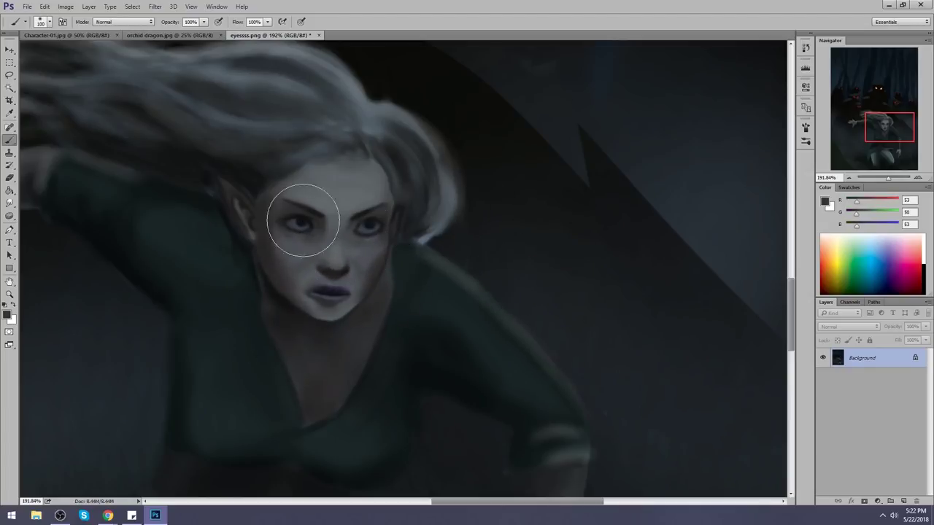
Step: Sample skin tones around the eyes and mouth, keeping the brush in Normal mode
left_click(304, 241, "alt")
left_click(320, 285, "alt")
left_click(324, 288, "alt")
left_click(314, 301, "alt")
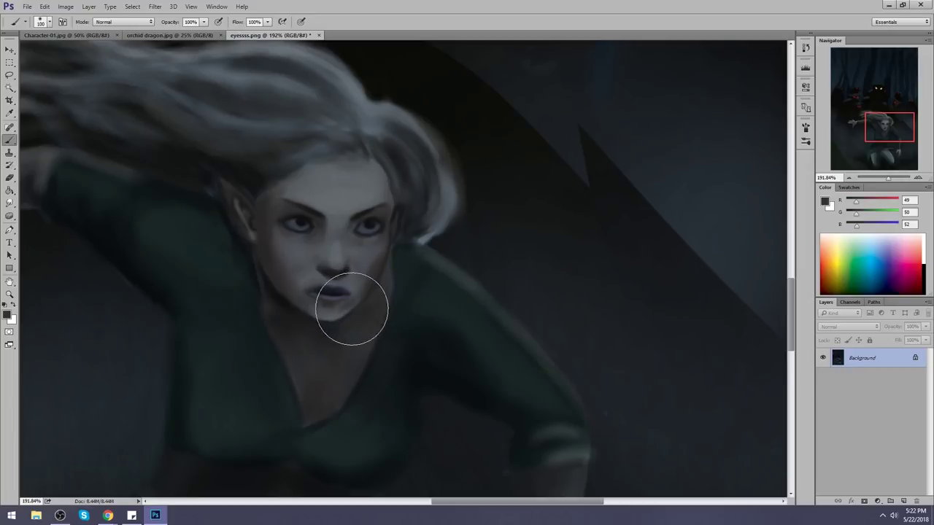
left_click(258, 133, "alt")
left_click(124, 21)
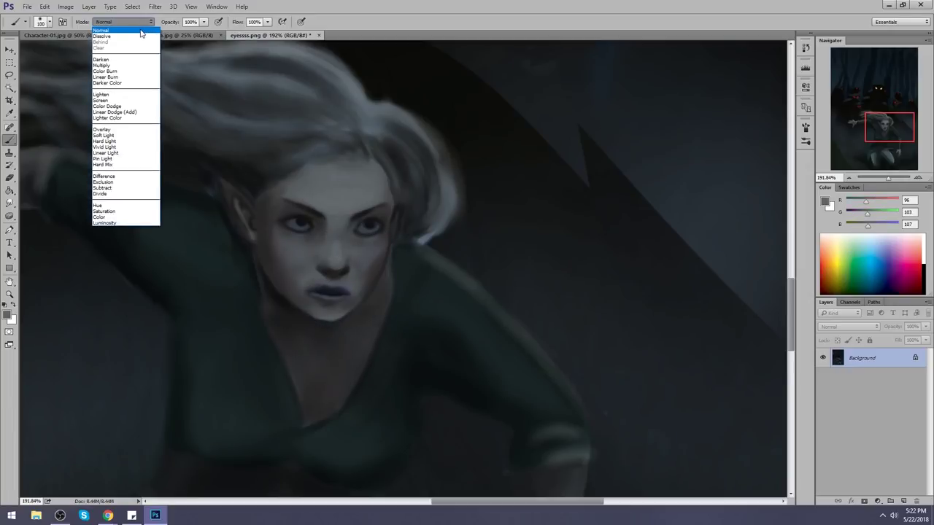
left_click(117, 29)
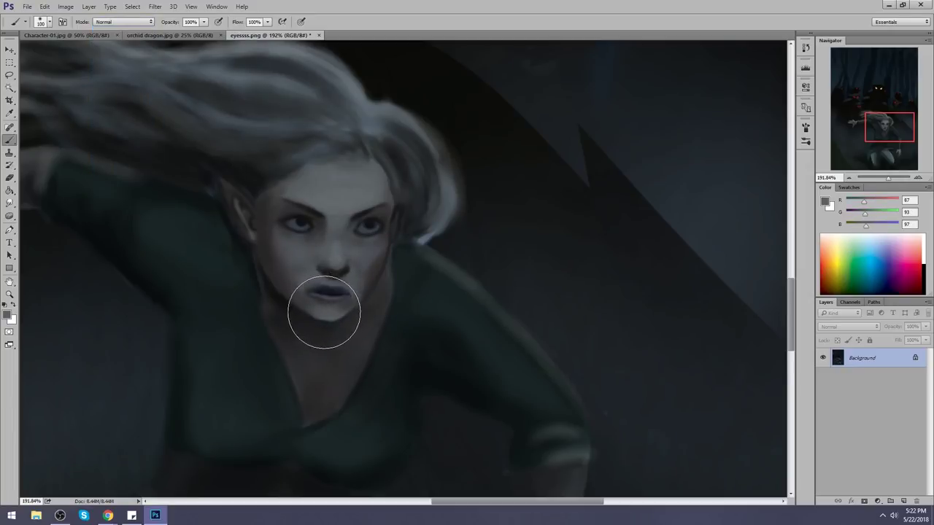
Step: Set the brush to Darken mode at 200 px and fit the painting on screen
left_click(340, 319, "alt")
left_click(124, 21)
left_click(121, 59)
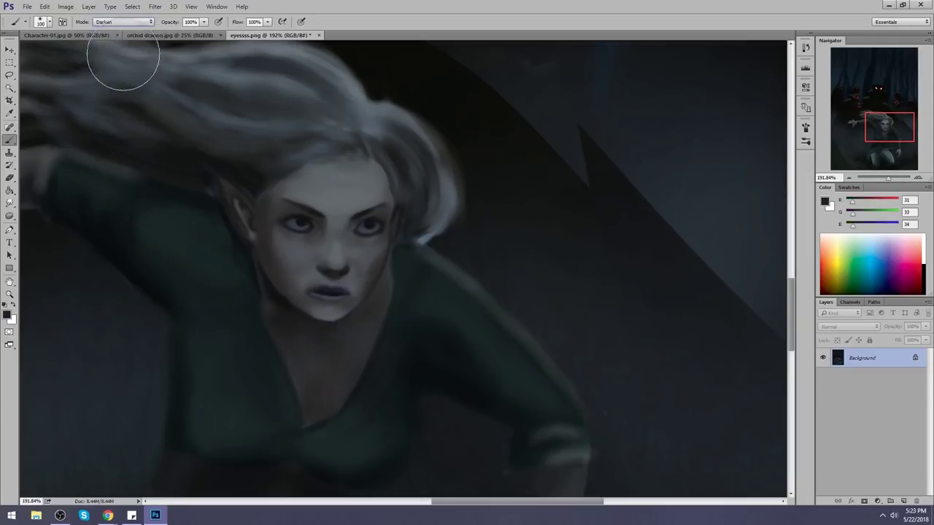
key("bracketright")
key("bracketright")
key("bracketright")
key("bracketright")
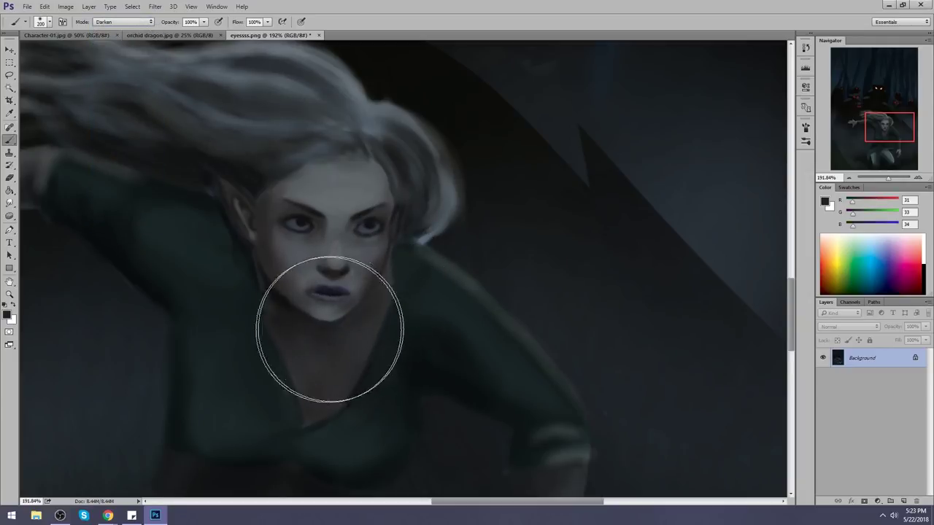
left_click(265, 286, "alt")
key("ctrl+0")
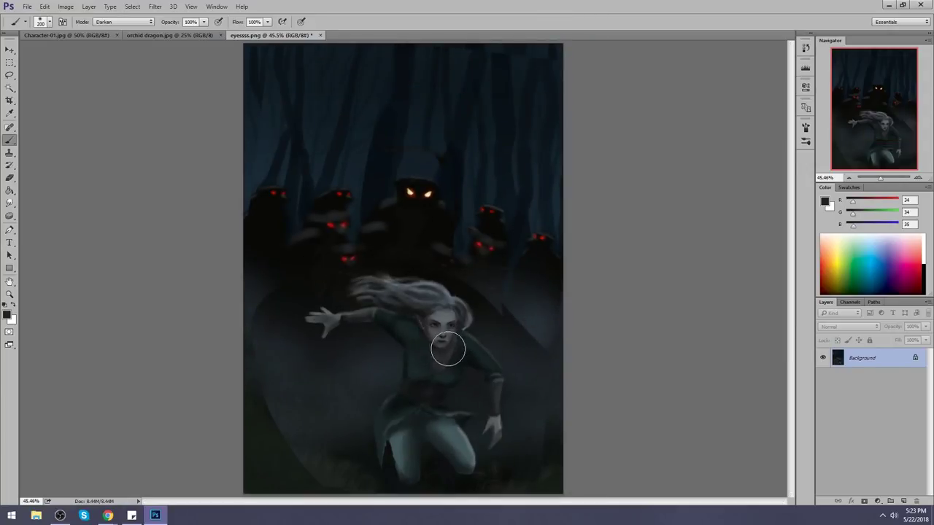
Step: Sample near-black from the shadows, size the brush to 150 px, and smudge the shadows
left_click(458, 325, "alt")
key("bracketleft")
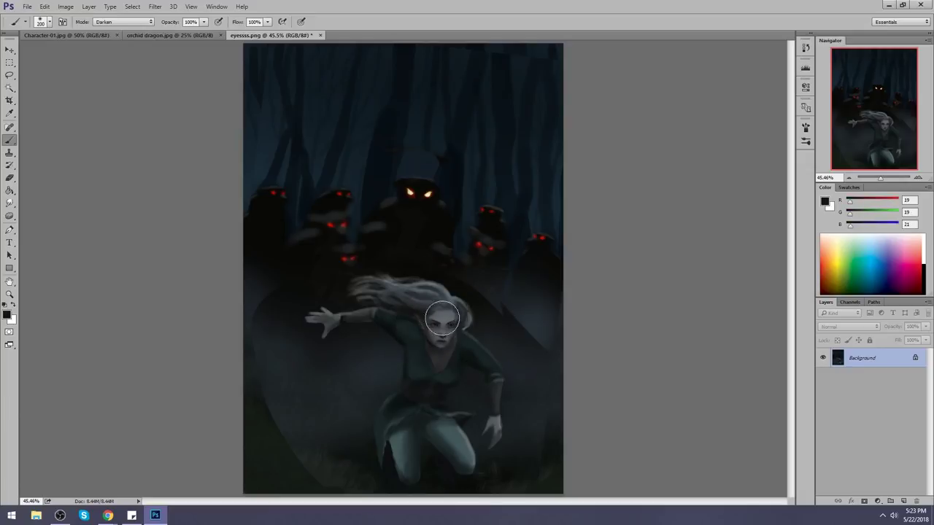
key("bracketleft")
key("bracketleft")
key("bracketleft")
key("bracketright")
key("bracketright")
key("bracketright")
key("bracketright")
key("bracketright")
key("bracketright")
key("bracketright")
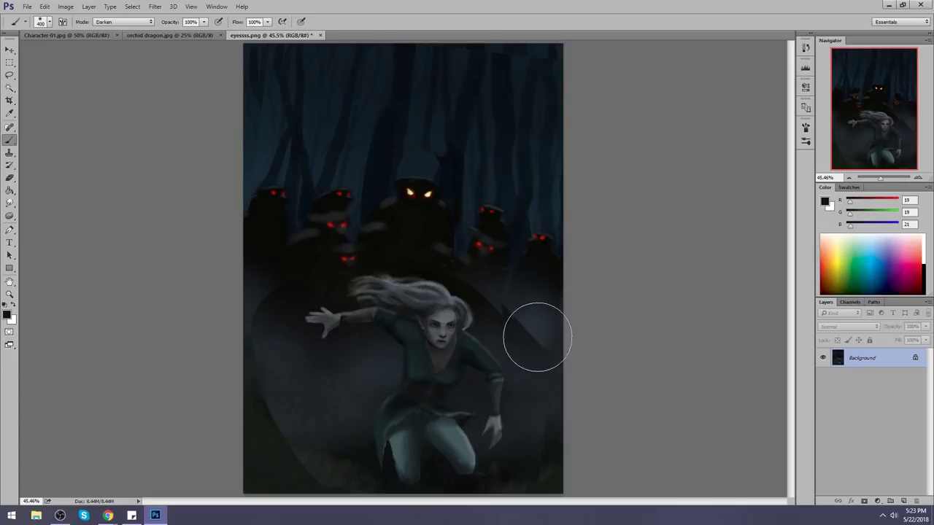
left_click(10, 202)
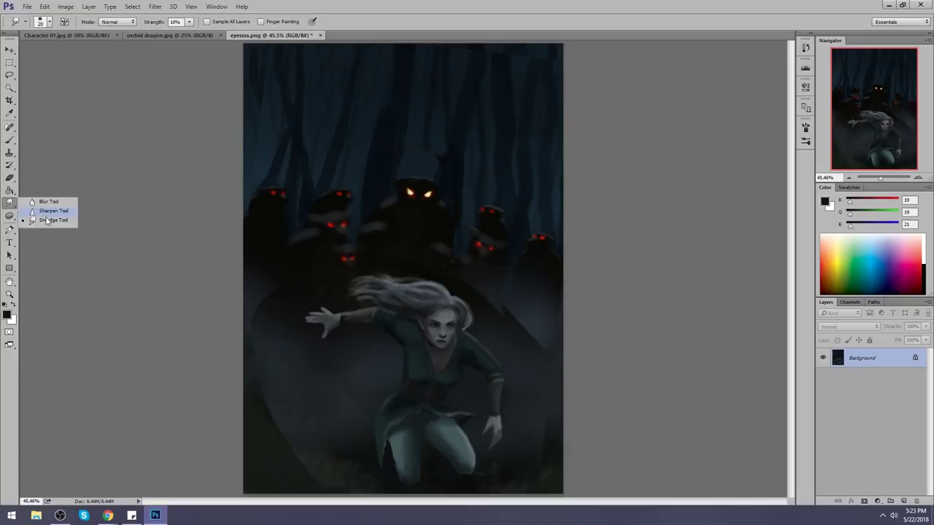
key("ctrl+minus")
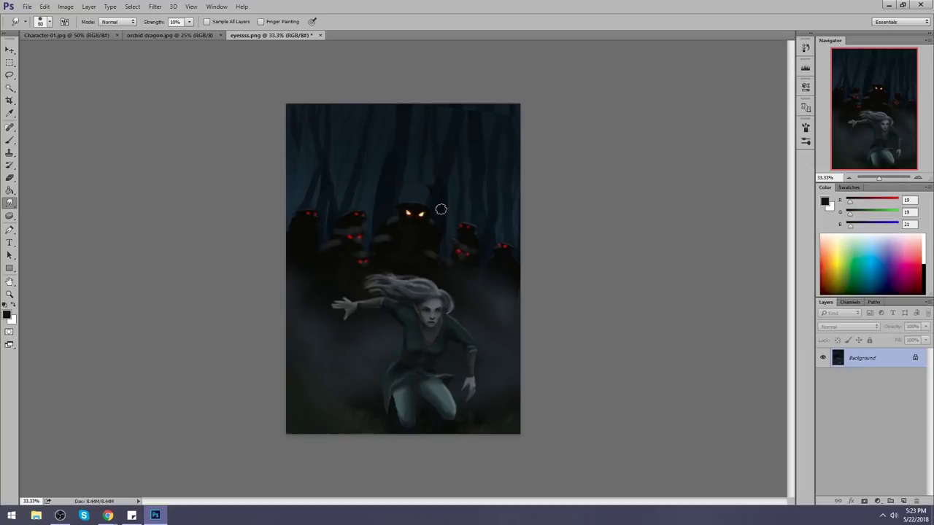
left_click(9, 87)
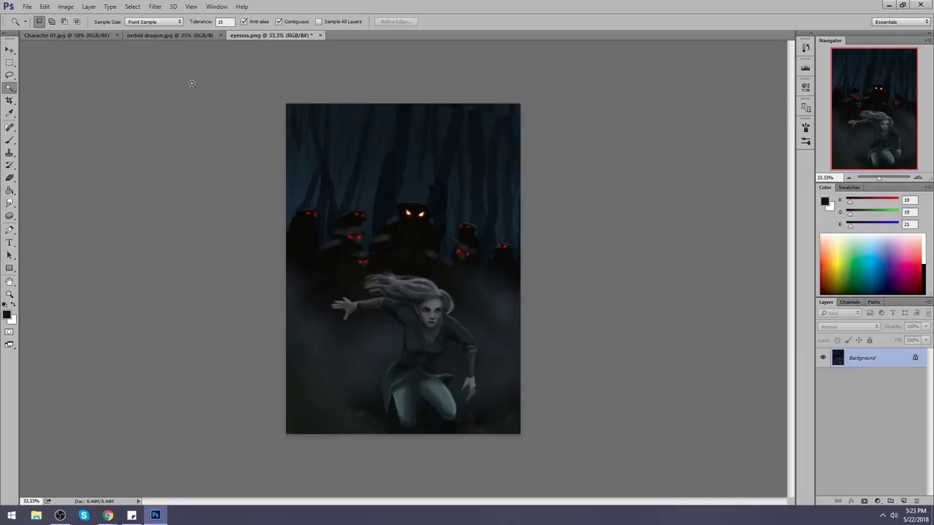
Step: Drop a colour selection of the trees and lasso three tall shapes among the upper trees
left_click(415, 200)
key("ctrl+d")
key("l")
mouse_move(289, 222)
left_mouse_down()
mouse_move(349, 155)
mouse_move(359, 166)
mouse_move(330, 255)
left_mouse_up()
mouse_move(350, 156)
left_mouse_down()
mouse_move(369, 141)
mouse_move(375, 169)
mouse_move(349, 169)
mouse_move(390, 143)
mouse_move(368, 169)
left_mouse_up()
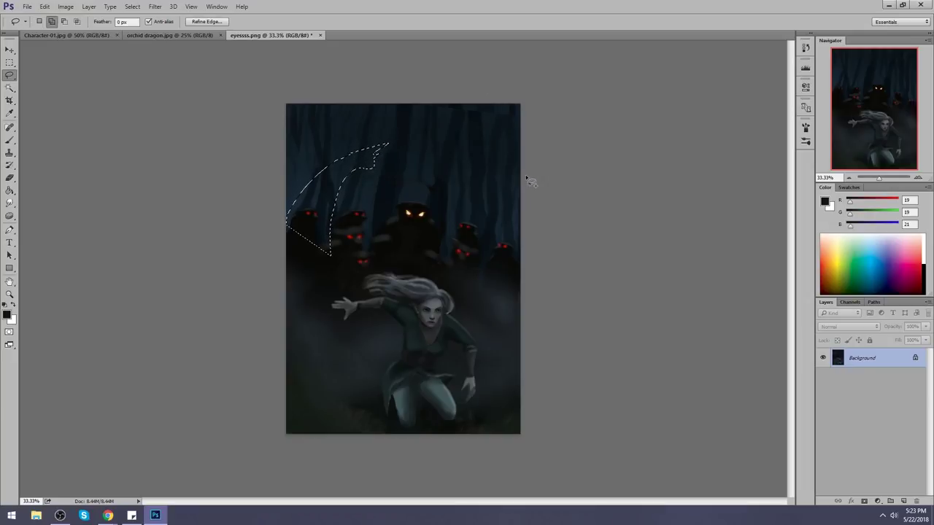
mouse_move(530, 181)
left_mouse_down()
mouse_move(481, 139)
mouse_move(539, 251)
mouse_move(485, 129)
mouse_move(487, 136)
left_mouse_up()
Step: Trim the top-right region and add creature shapes on the left, right and middle
key("alt")
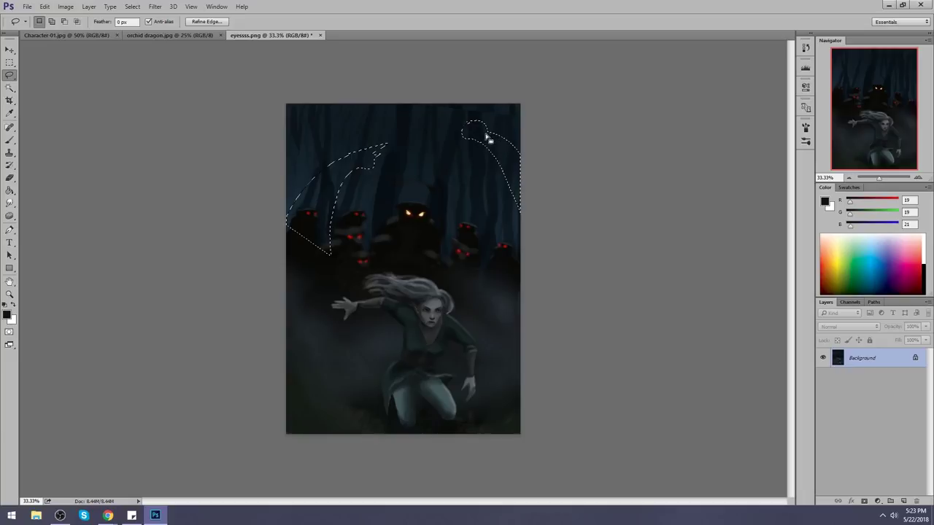
key("alt")
mouse_move(493, 155)
left_mouse_down()
mouse_move(466, 131)
mouse_move(472, 116)
left_mouse_up()
key("shift")
mouse_move(286, 156)
left_mouse_down()
mouse_move(359, 105)
mouse_move(353, 132)
left_mouse_up()
left_click_drag(279, 206, 281, 208)
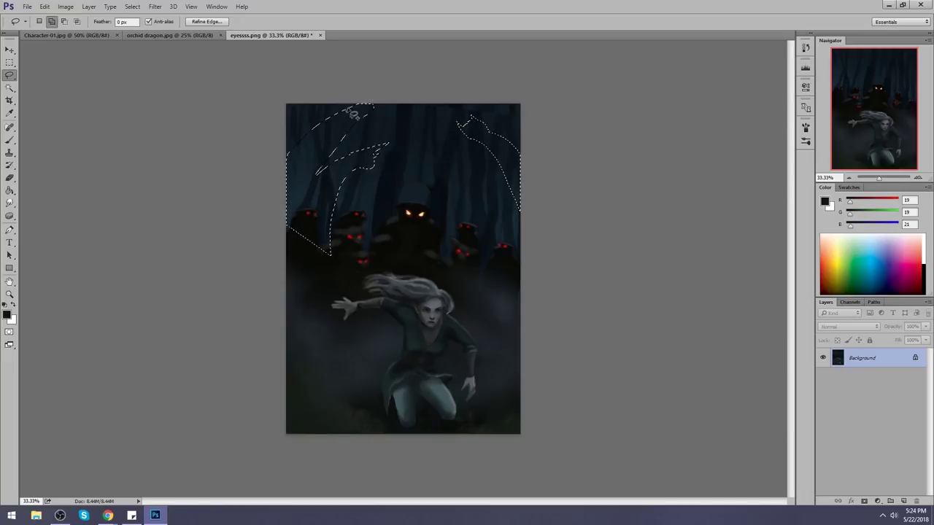
mouse_move(447, 211)
left_mouse_down()
mouse_move(446, 256)
mouse_move(490, 254)
mouse_move(472, 215)
left_mouse_up()
mouse_move(338, 225)
left_mouse_down()
mouse_move(379, 193)
mouse_move(377, 241)
left_mouse_up()
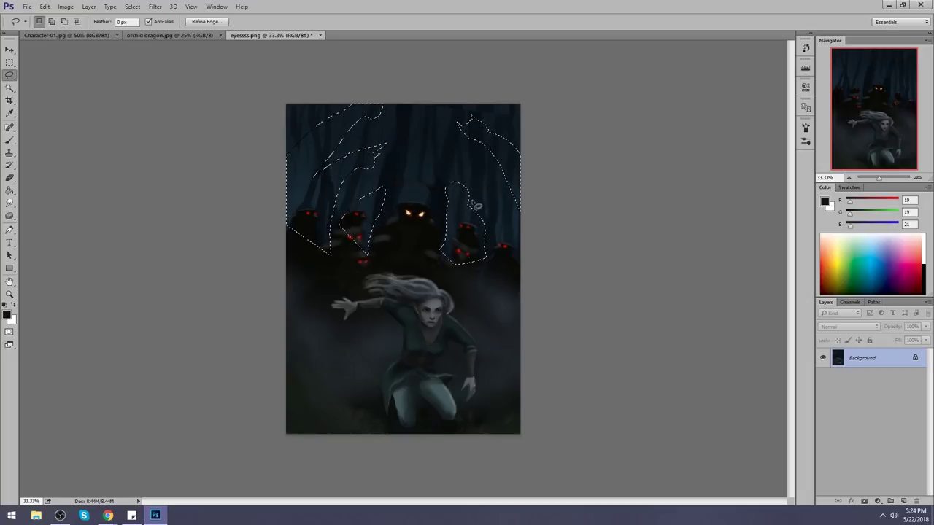
key("shift")
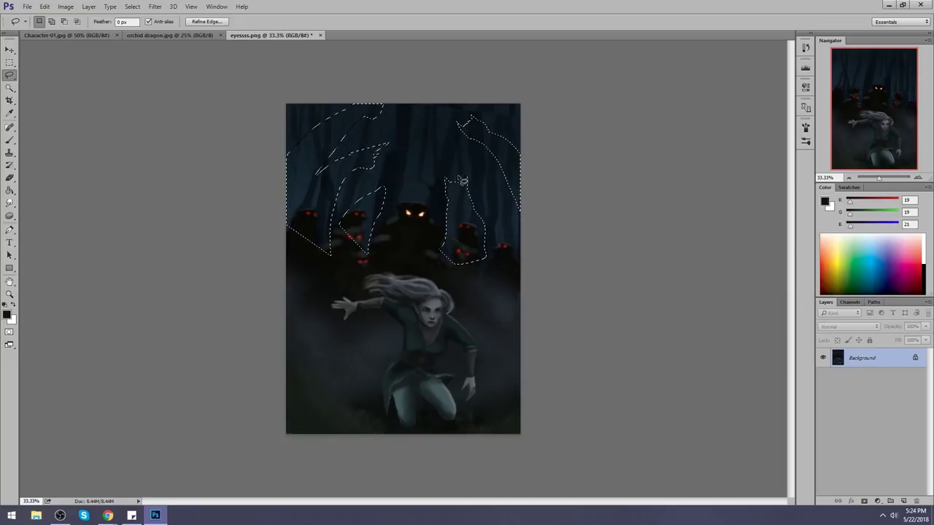
Step: Try a pink fill in Normal mode inside the selection, then undo it
key("b")
left_click(904, 236)
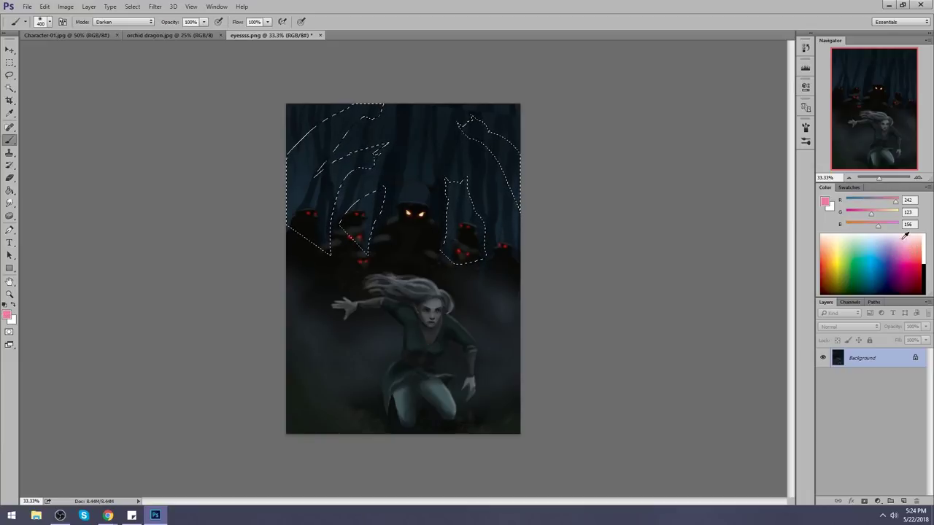
left_click(124, 21)
left_click(113, 23)
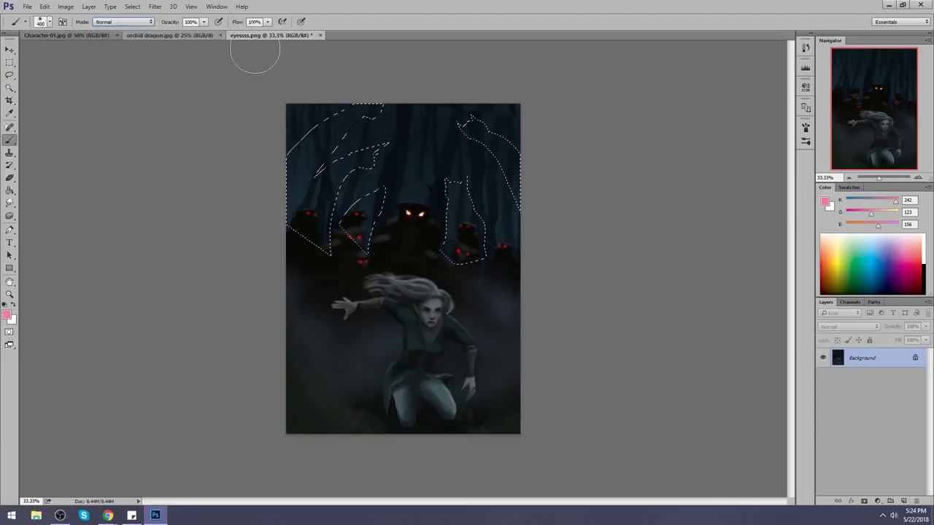
left_click_drag(457, 188, 460, 217)
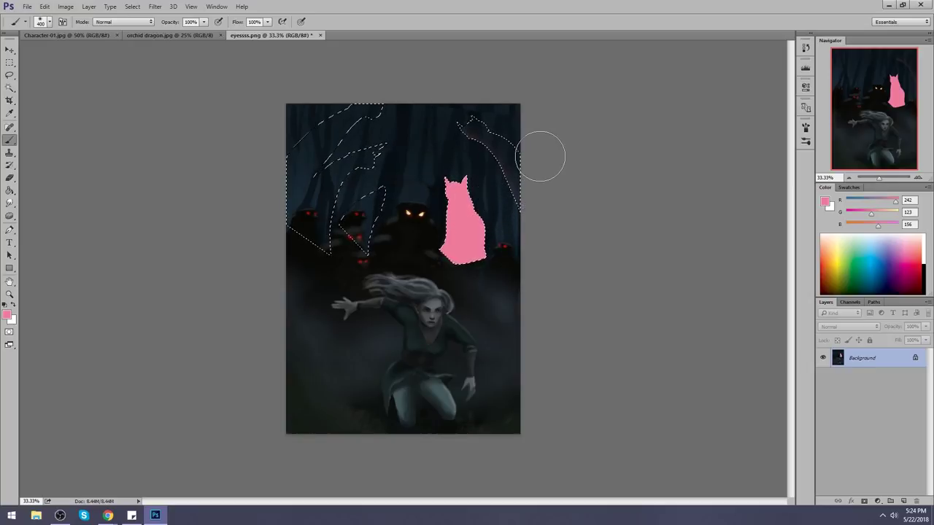
key("ctrl+z")
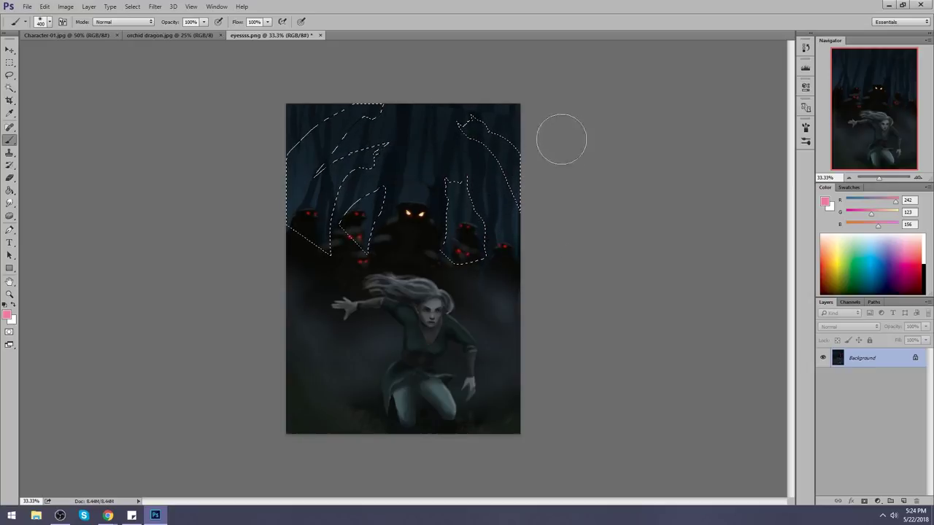
Step: Fill the selected shapes with sampled near-black, then invert the selection
left_click(434, 230, "alt")
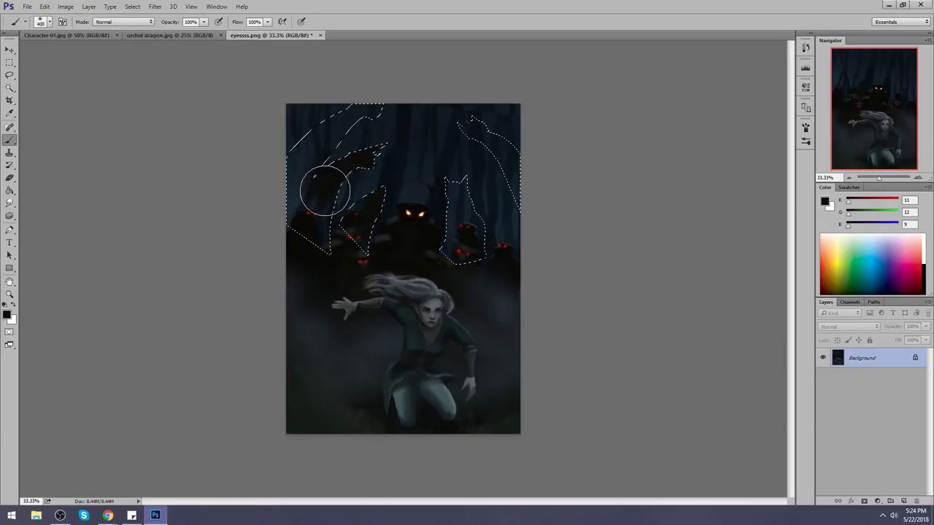
left_click_drag(364, 99, 459, 115)
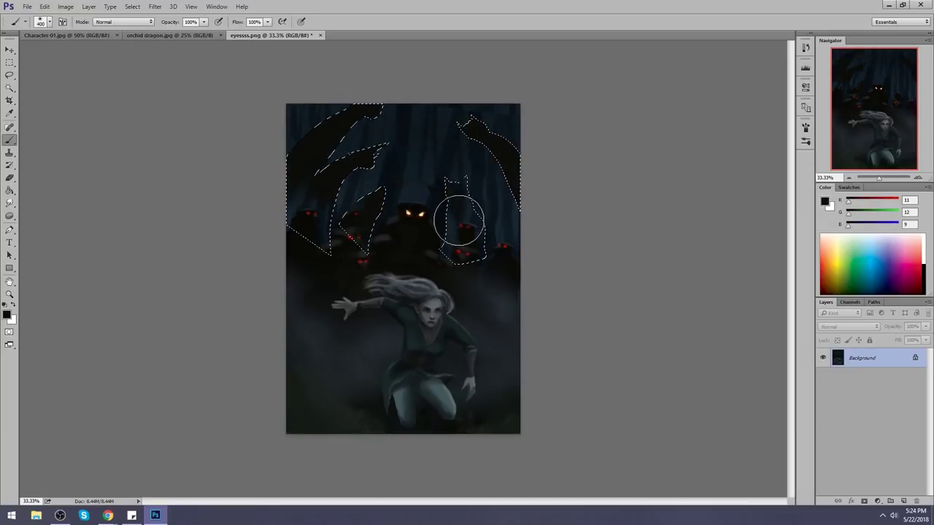
left_click_drag(458, 221, 478, 217)
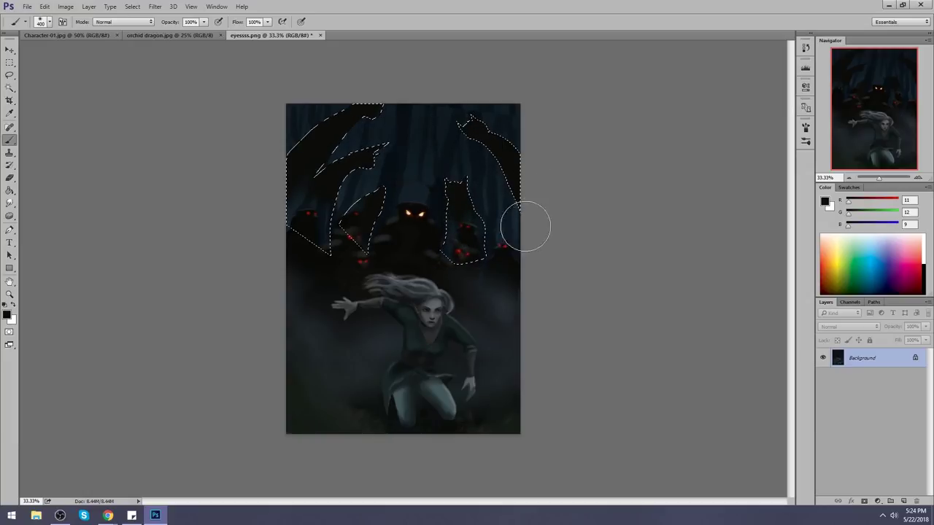
key("m")
right_click(461, 208)
left_click(496, 225)
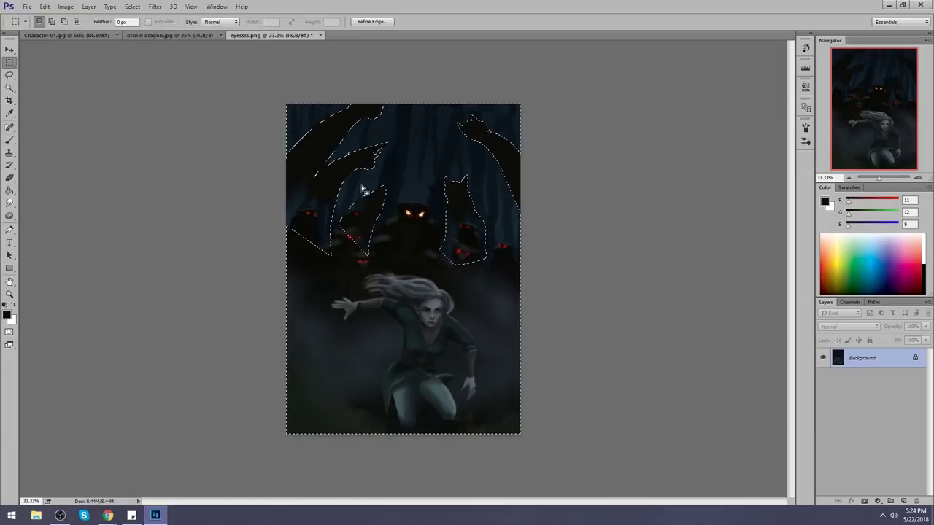
Step: Sample a dark blue and choose a lighter blue paint colour in the Color Picker
key("b")
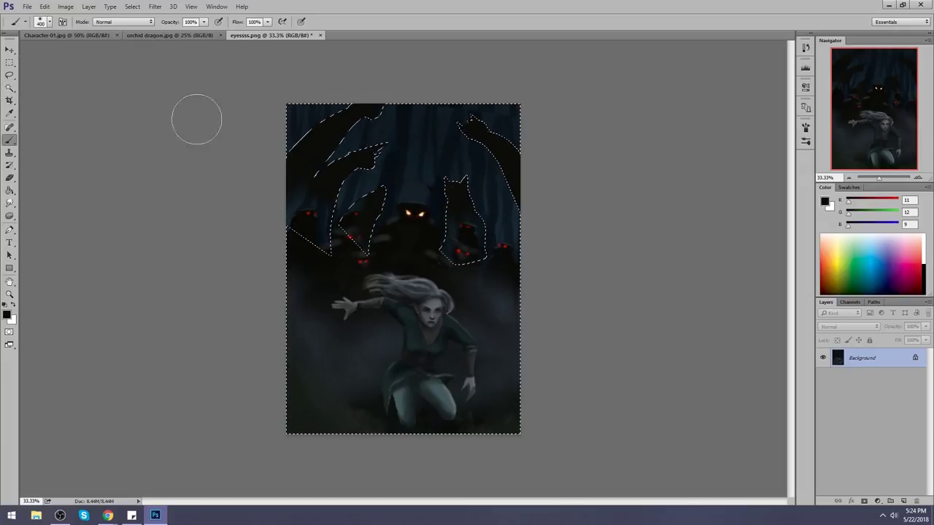
right_click(425, 182)
left_click(756, 270)
left_click(376, 173, "alt")
left_click(825, 202)
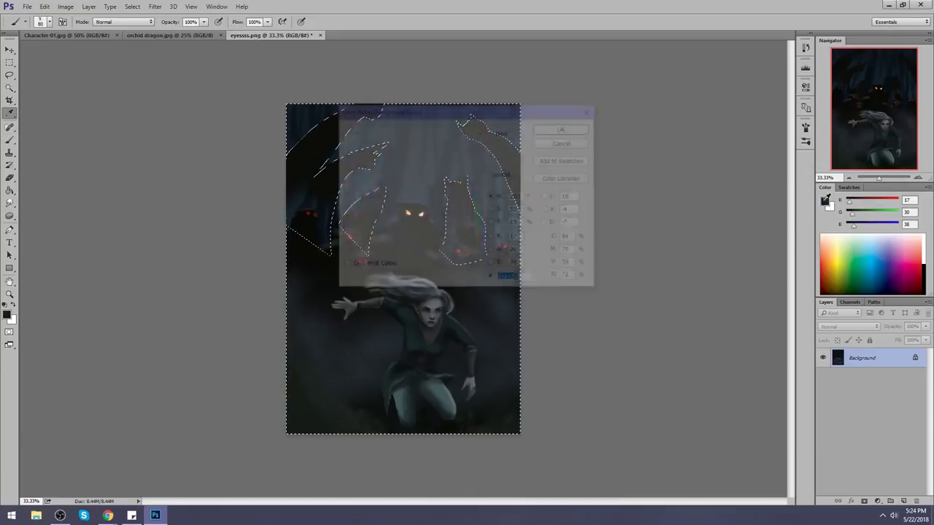
left_click(377, 178)
left_click(587, 130)
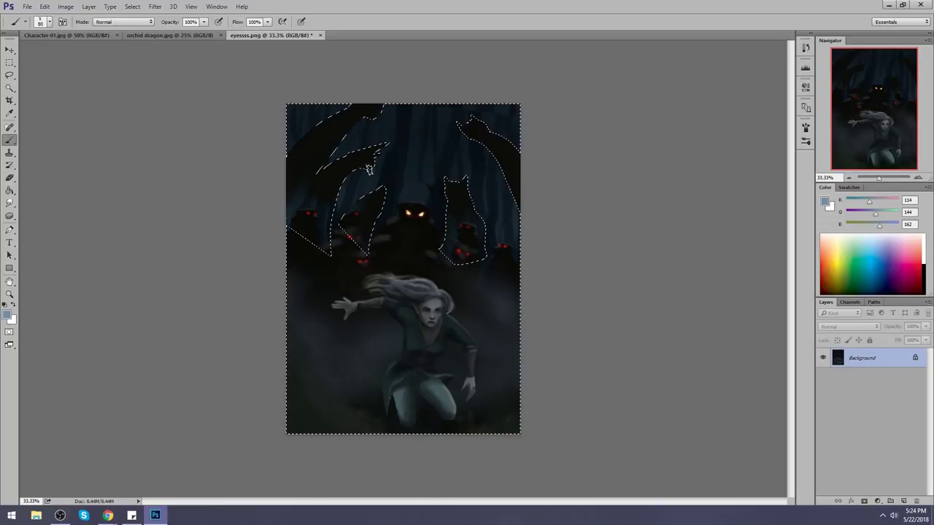
Step: Lower brush opacity to 22% and sample a near-black from the canvas
left_click(203, 22)
left_click_drag(211, 34, 165, 34)
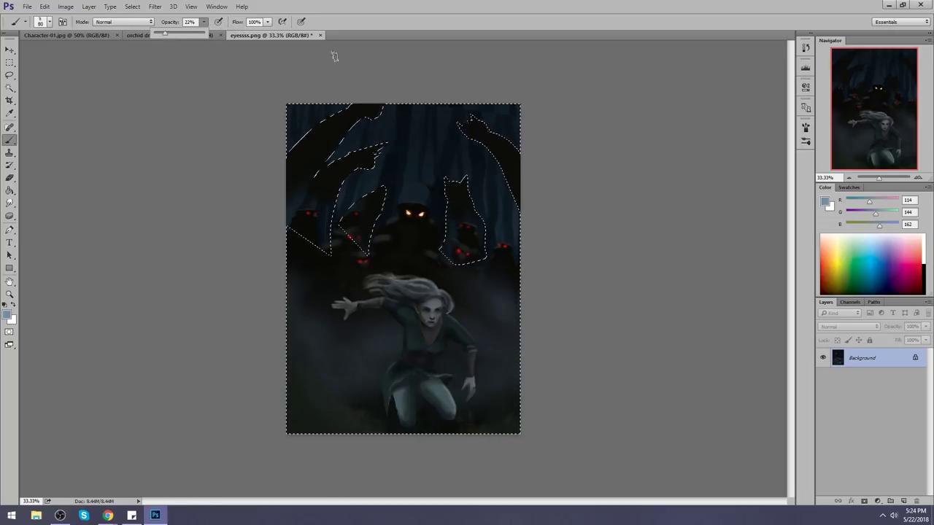
left_click(366, 174)
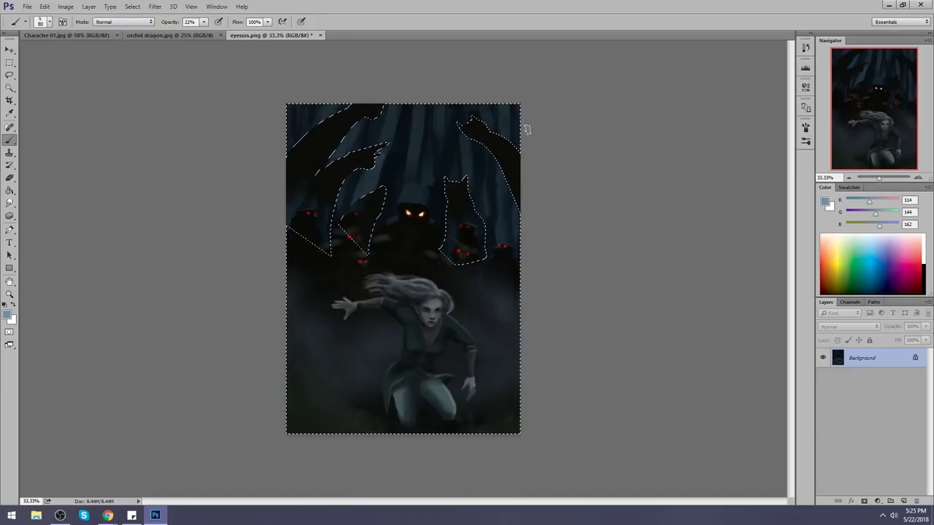
left_click(436, 186, "alt")
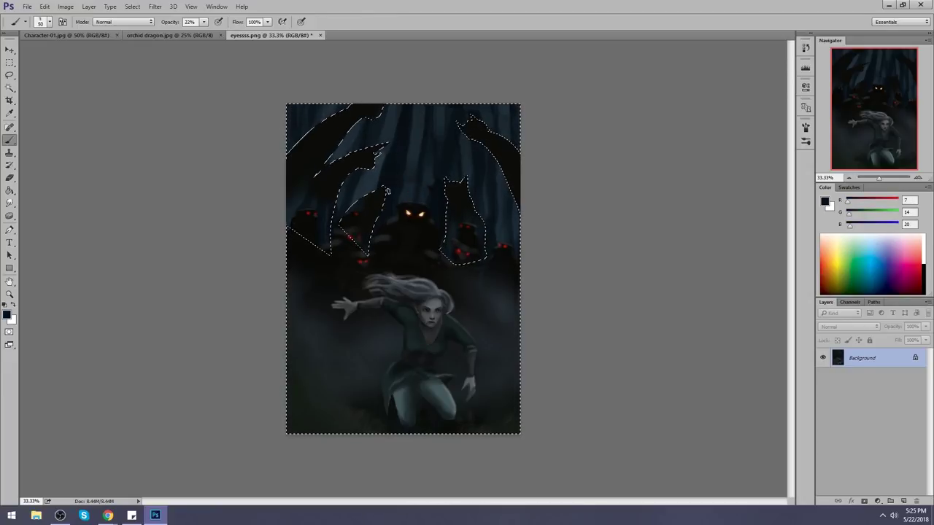
Step: Deselect, restore 100% opacity, and paint sampled near-black over the girl's flowing hair
right_click(437, 177)
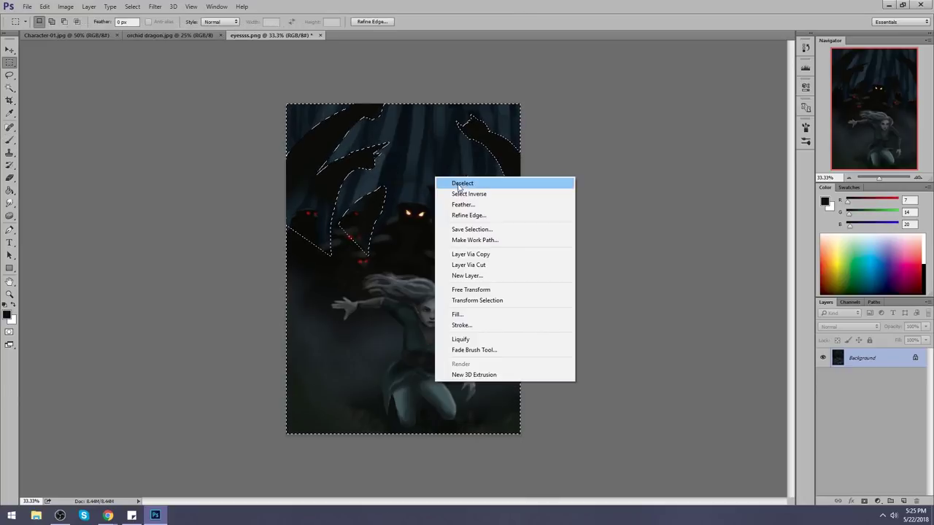
left_click(456, 183)
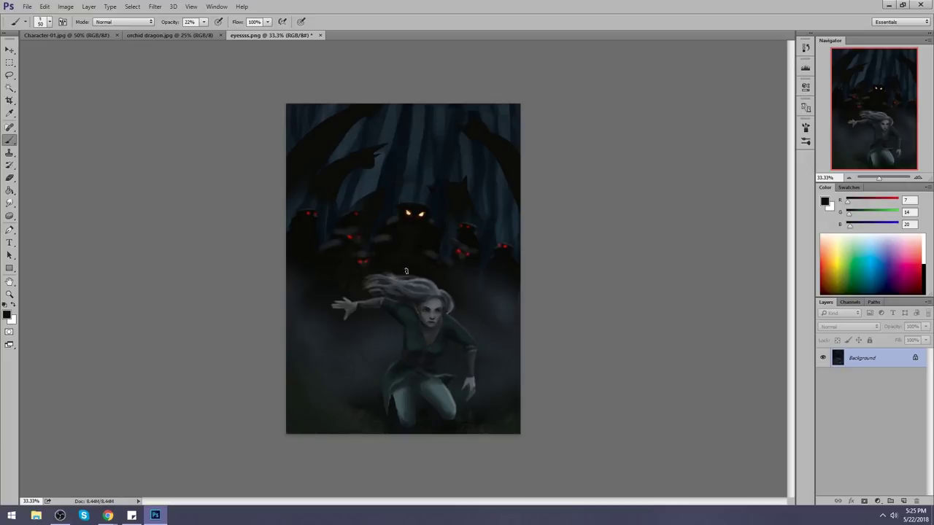
left_click(441, 278, "alt")
mouse_move(203, 22)
left_mouse_down()
mouse_move(208, 32)
mouse_move(382, 29)
left_mouse_up()
left_click(439, 276, "alt")
mouse_move(437, 278)
left_mouse_down()
mouse_move(378, 280)
mouse_move(364, 293)
mouse_move(404, 277)
left_mouse_up()
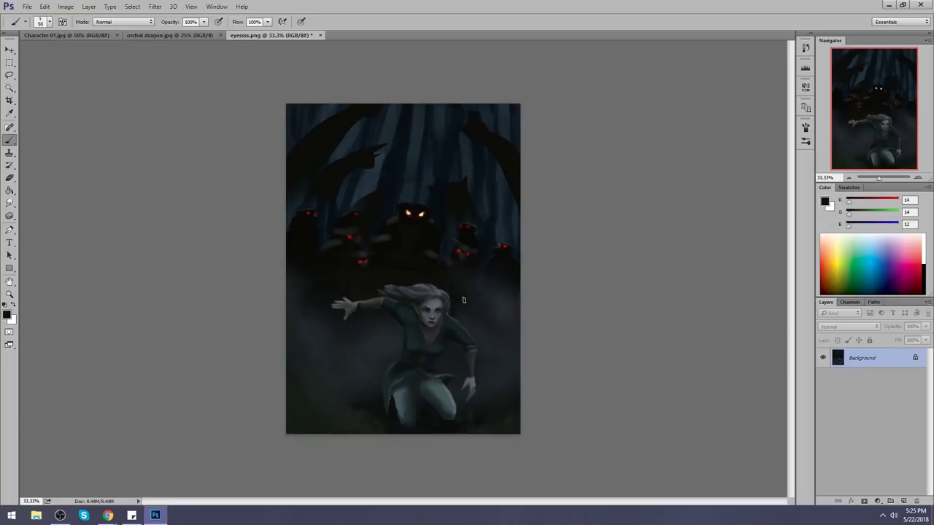
right_click(399, 287)
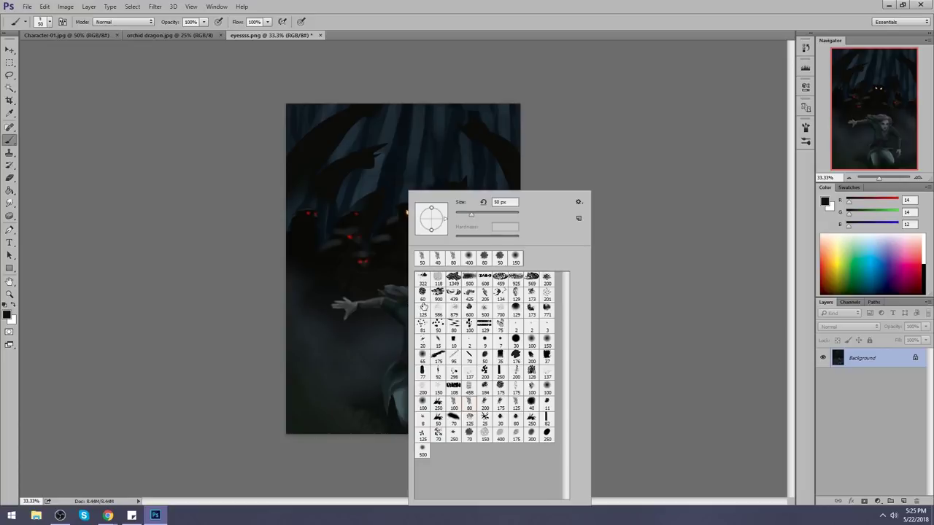
key("Escape")
left_click(10, 203)
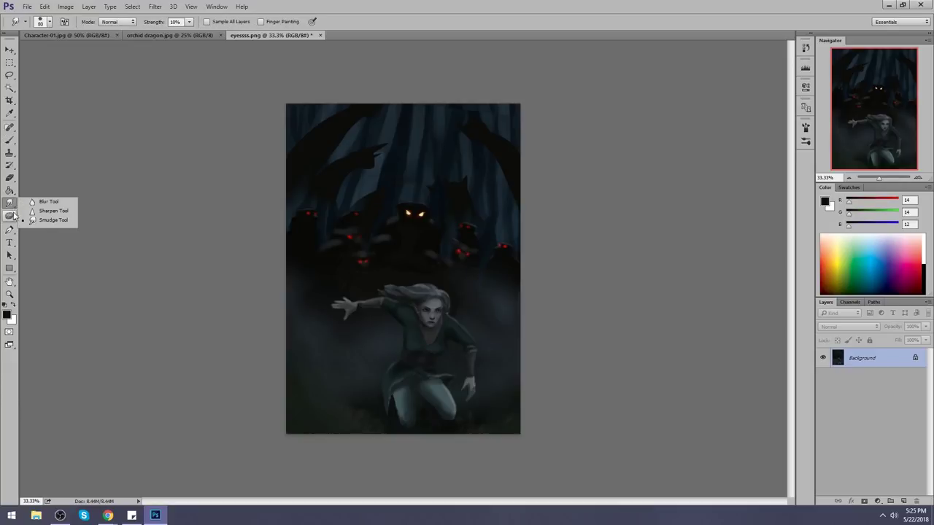
Step: Lighten the misty ground around the girl's legs with a 700 px Dodge brush
left_click(9, 215)
key("bracketleft")
key("bracketleft")
key("bracketleft")
key("bracketleft")
key("bracketleft")
key("bracketleft")
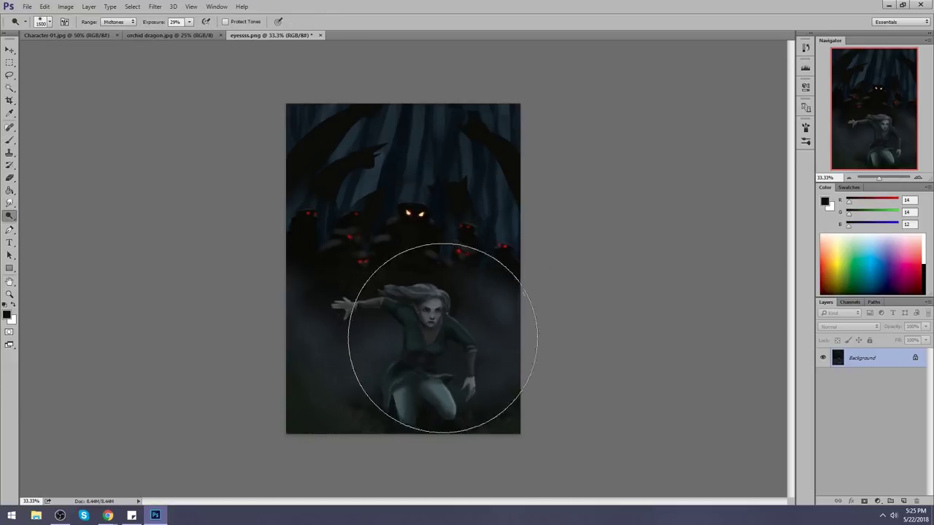
key("bracketleft")
key("bracketleft")
key("bracketleft")
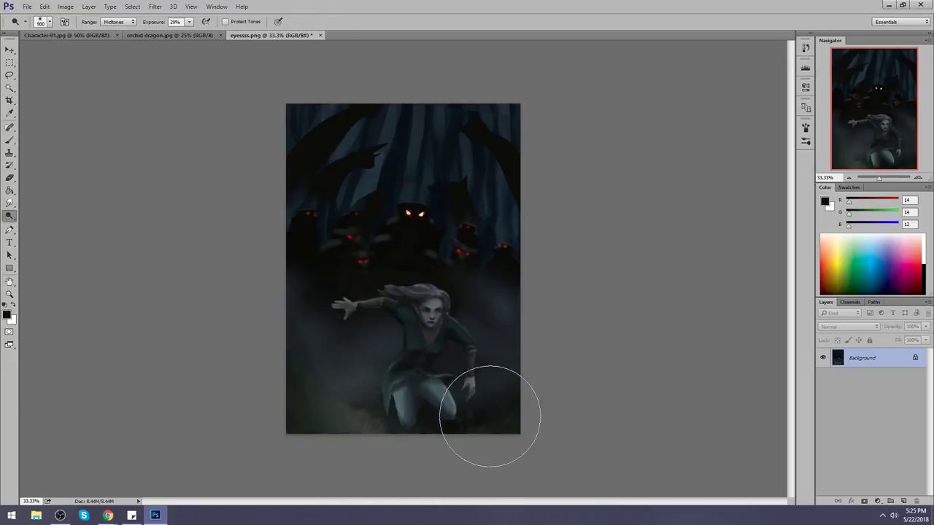
mouse_move(384, 383)
left_mouse_down()
mouse_move(308, 397)
mouse_move(335, 394)
mouse_move(314, 396)
mouse_move(327, 410)
mouse_move(397, 420)
mouse_move(416, 408)
mouse_move(386, 308)
mouse_move(438, 402)
mouse_move(479, 399)
left_mouse_up()
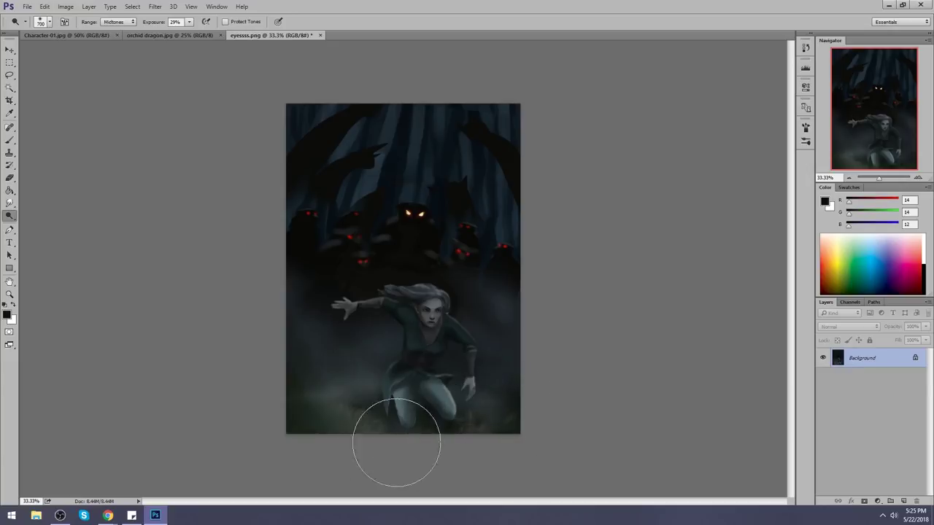
key("bracketleft")
key("bracketleft")
key("bracketleft")
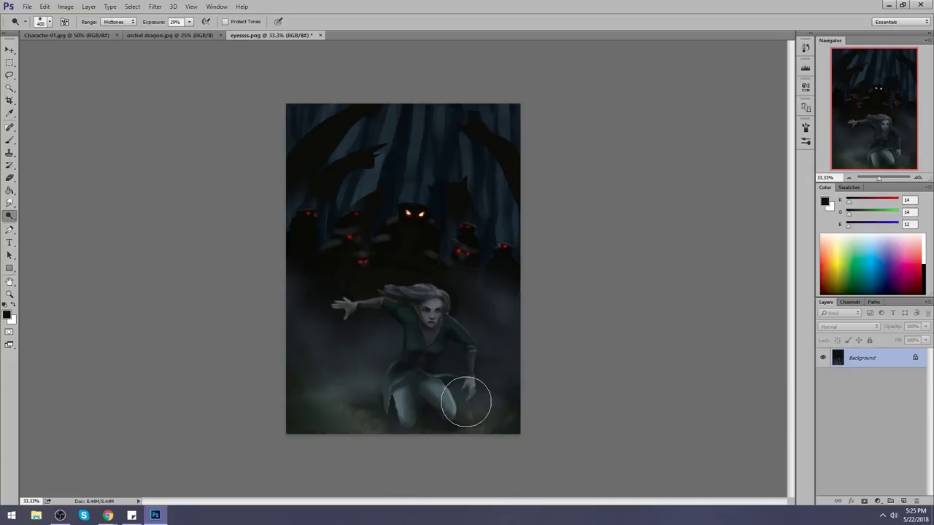
key("bracketright")
key("bracketright")
key("bracketright")
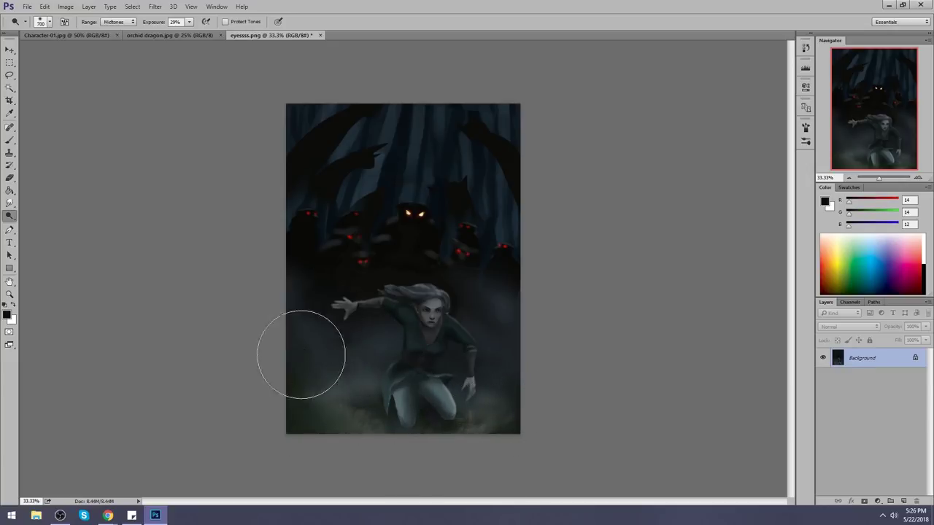
key("b")
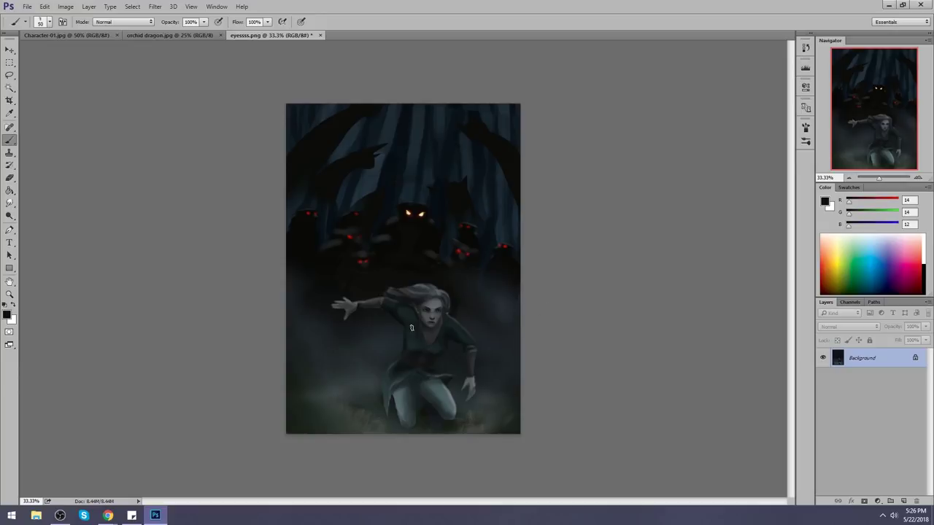
Step: Lasso the girl's figure from her shoulder down along her right side
key("l")
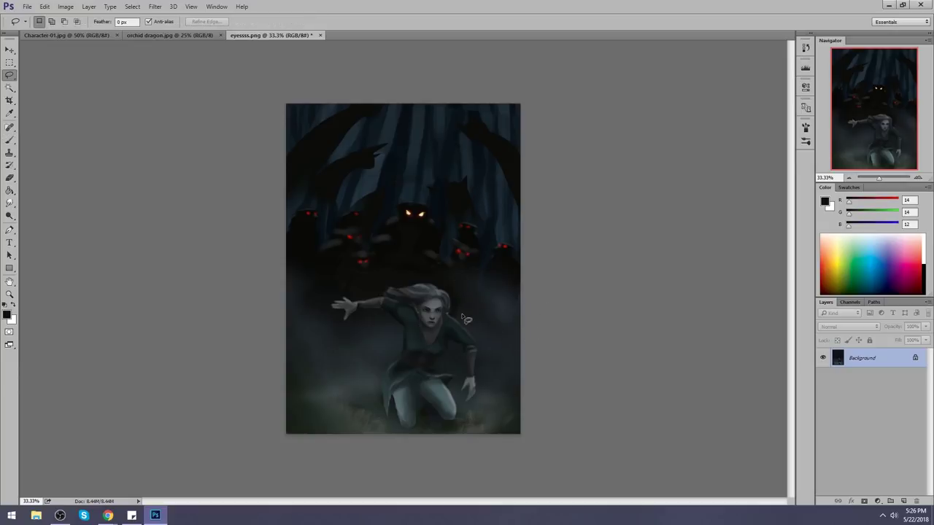
mouse_move(461, 314)
left_mouse_down()
mouse_move(447, 336)
mouse_move(458, 391)
mouse_move(469, 404)
mouse_move(488, 393)
mouse_move(496, 370)
left_mouse_up()
key("ctrl+d")
mouse_move(457, 312)
left_mouse_down()
mouse_move(424, 326)
mouse_move(365, 292)
mouse_move(311, 314)
mouse_move(341, 385)
left_mouse_up()
left_click_drag(489, 417, 493, 331)
Step: Copy the selection to Layer 1, flip it horizontally, and shift it about 61 px right
key("ctrl+j")
key("v")
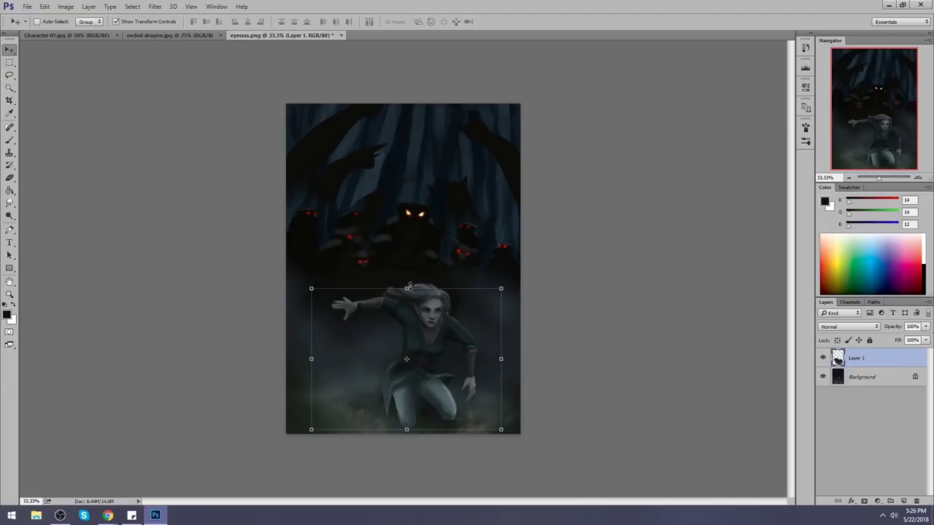
key("ctrl+t")
right_click(399, 338)
left_click(477, 483)
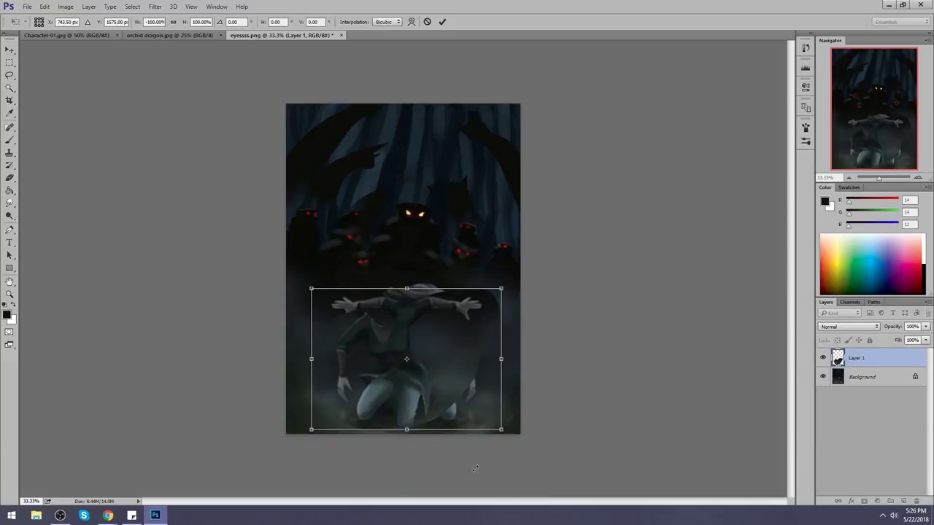
left_click_drag(407, 337, 485, 351)
Step: Commit the mirror transform and erase Layer 1's excess near the girl's legs
left_click(442, 21)
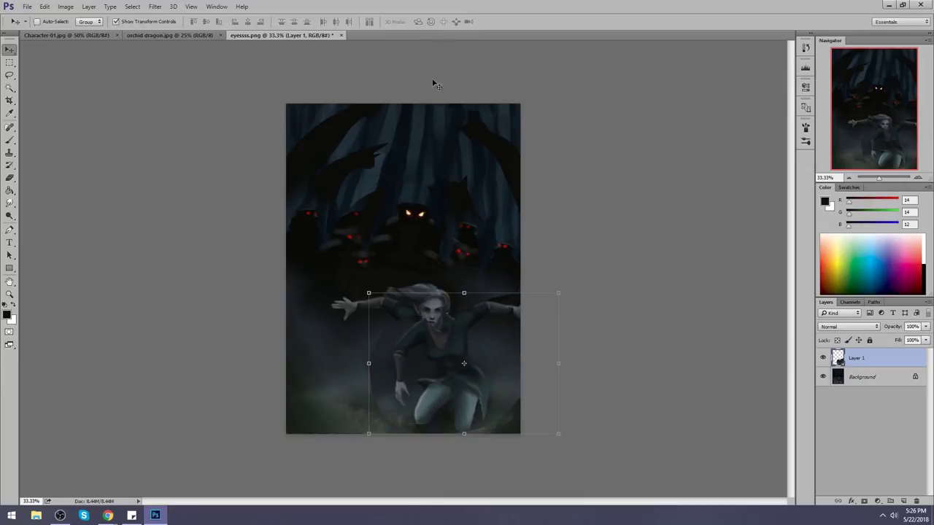
key("e")
mouse_move(440, 380)
left_mouse_down()
mouse_move(475, 413)
mouse_move(459, 350)
mouse_move(483, 355)
mouse_move(382, 314)
mouse_move(417, 316)
left_mouse_up()
key("v")
Step: Lasso a curved sliver of Layer 1, rotate it -16.13°, stretch its height to 105.39%, and commit
key("l")
key("ctrl+t")
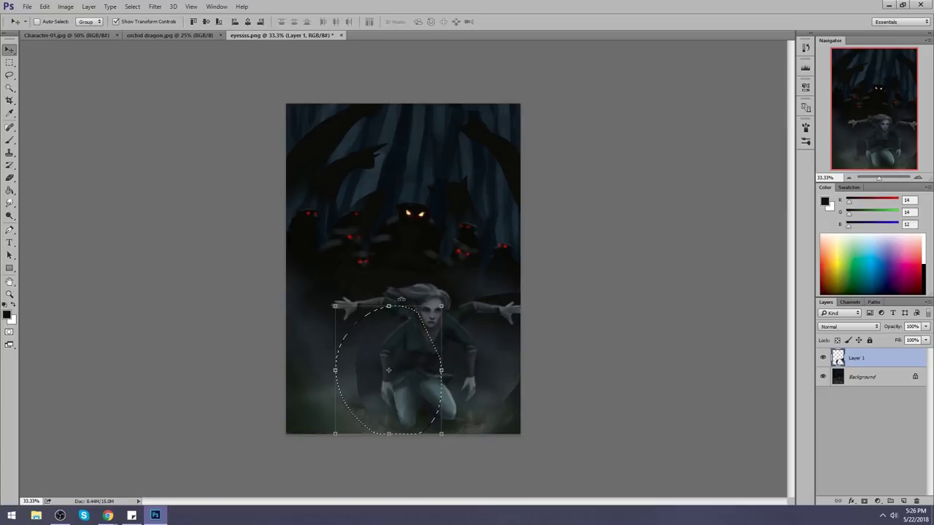
left_click_drag(467, 438, 487, 406)
left_click_drag(372, 324, 402, 339)
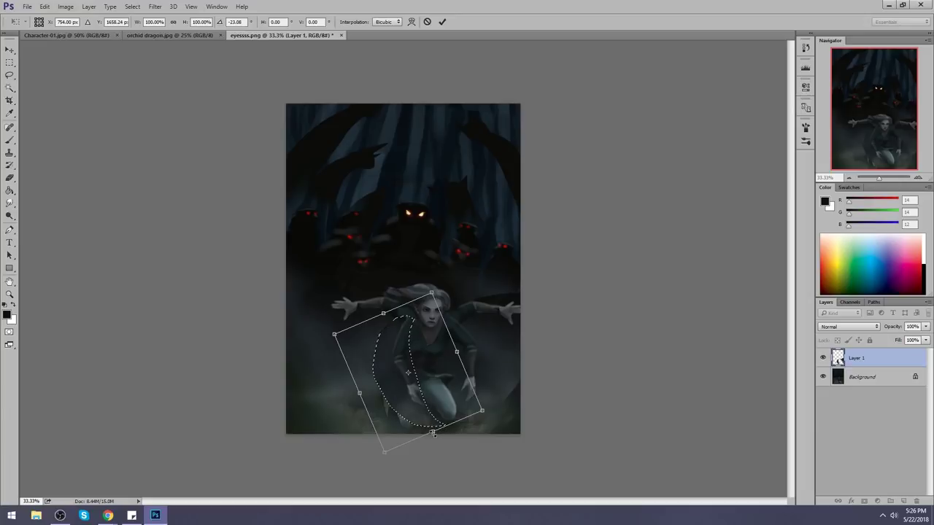
left_click_drag(433, 433, 434, 439)
left_click_drag(385, 302, 400, 295)
left_click_drag(420, 343, 406, 354)
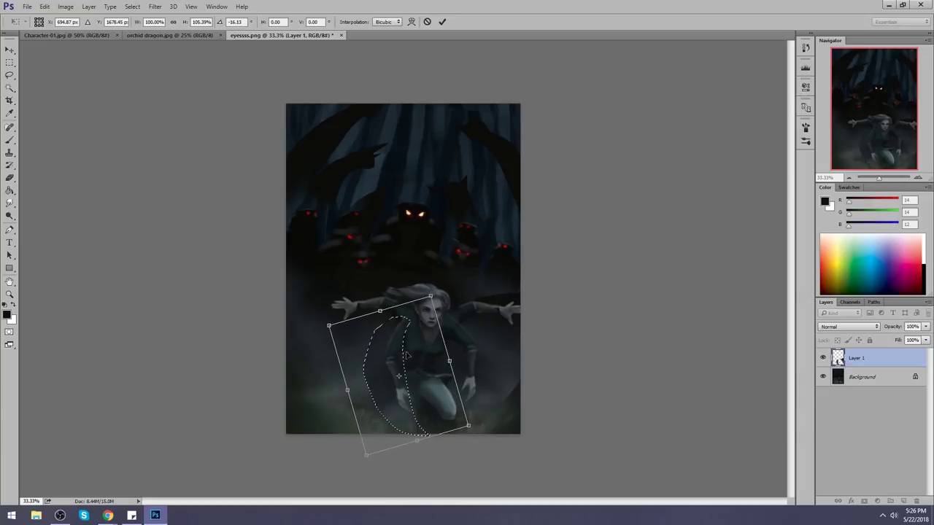
left_click(441, 22)
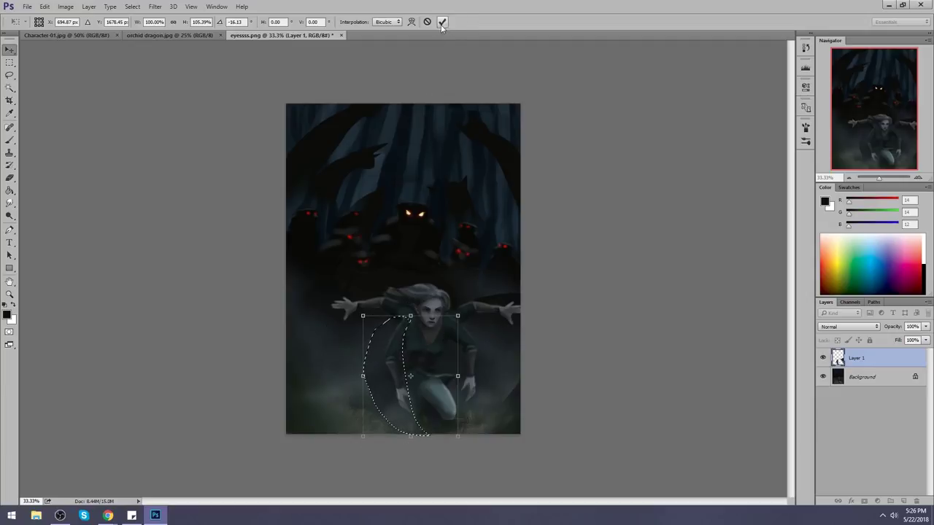
key("e")
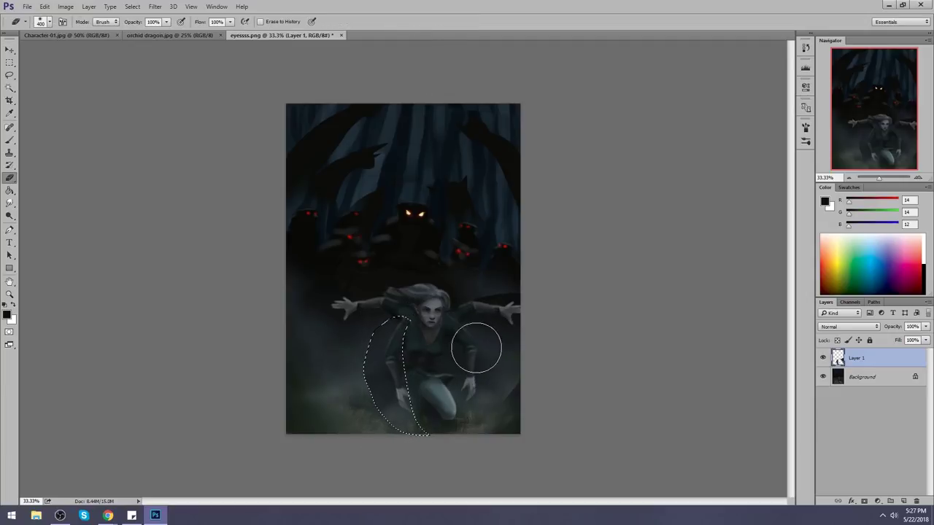
Step: Deselect, then paint over the girl's old outstretched arm on Background with sampled dark tones
key("m")
right_click(439, 101)
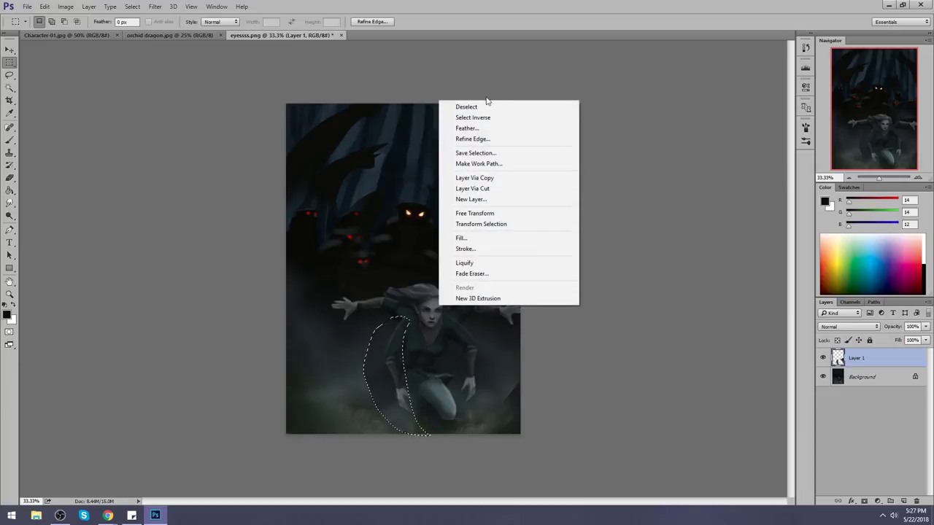
left_click(481, 106)
key("e")
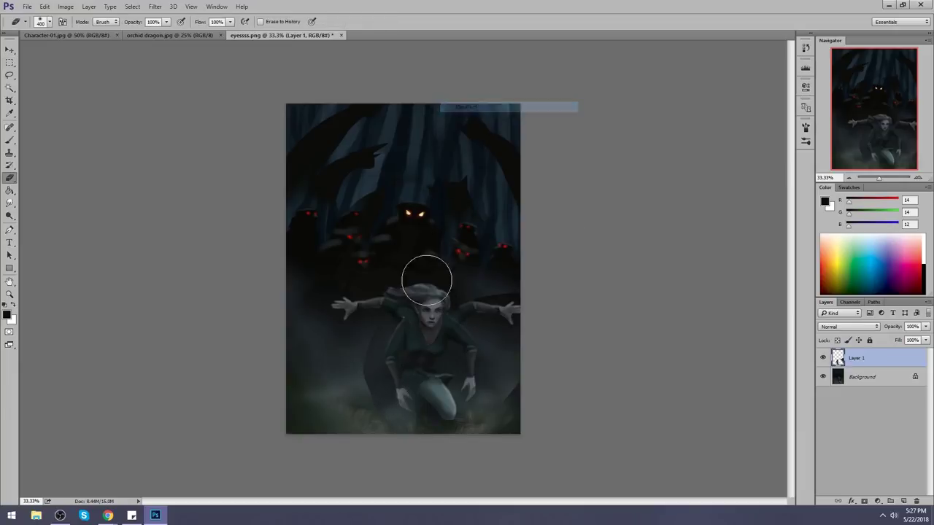
left_click(866, 383)
key("b")
left_click(496, 324, "alt")
mouse_move(476, 348)
left_mouse_down()
mouse_move(475, 397)
mouse_move(466, 400)
left_mouse_up()
left_click(369, 293, "alt")
mouse_move(363, 302)
left_mouse_down()
mouse_move(336, 308)
mouse_move(371, 302)
left_mouse_up()
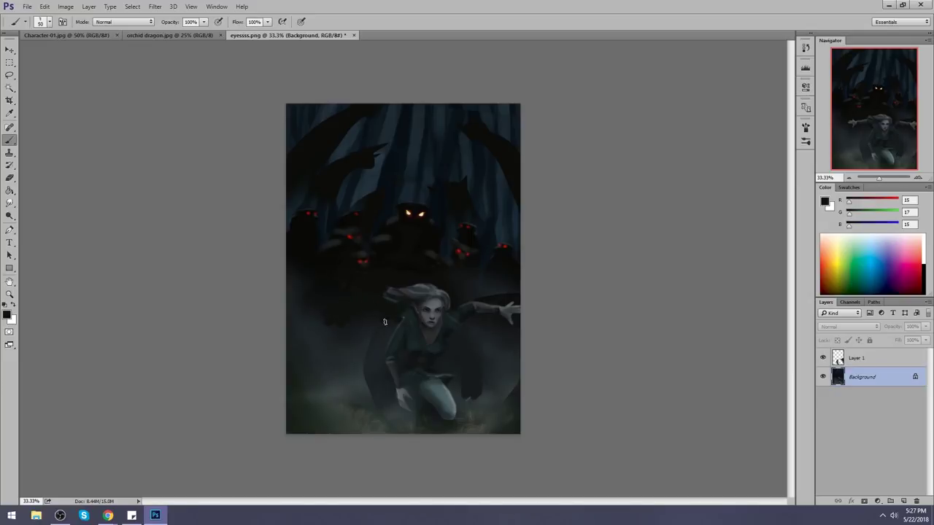
Step: Erase part of Layer 1's arm near the leg with a smaller eraser preset
key("e")
left_click(893, 360)
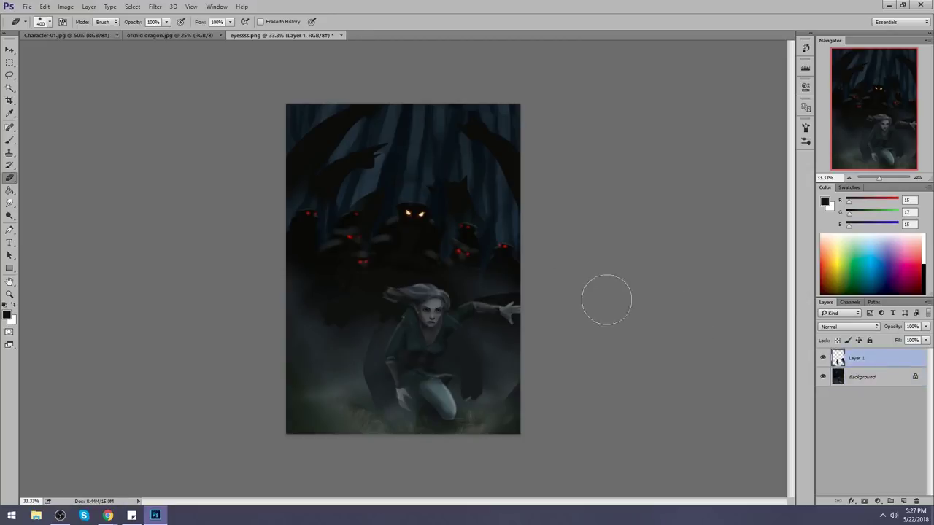
right_click(475, 265)
double_click(538, 419)
key("bracketright")
left_click_drag(388, 398, 403, 422)
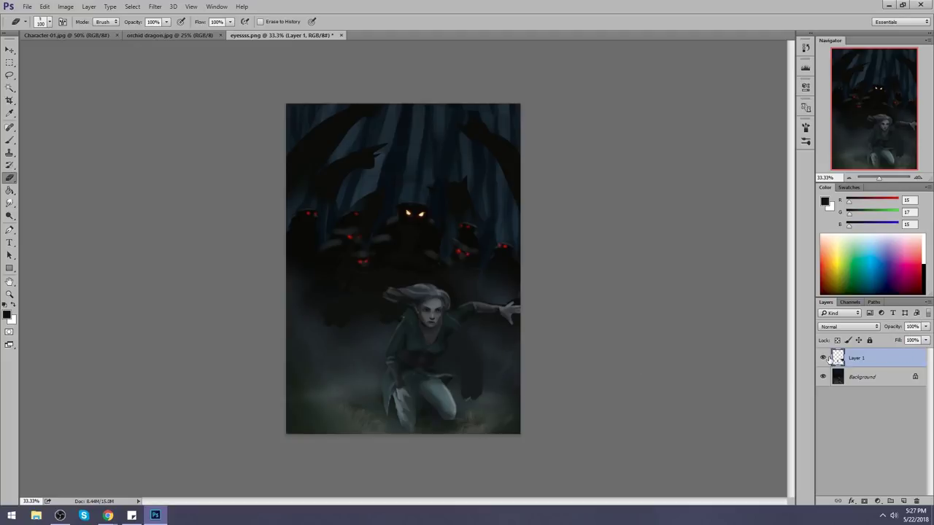
Step: Toggle Layer 1's visibility to compare the arm against the painting
left_click(823, 358)
left_click(822, 358)
left_click(823, 359)
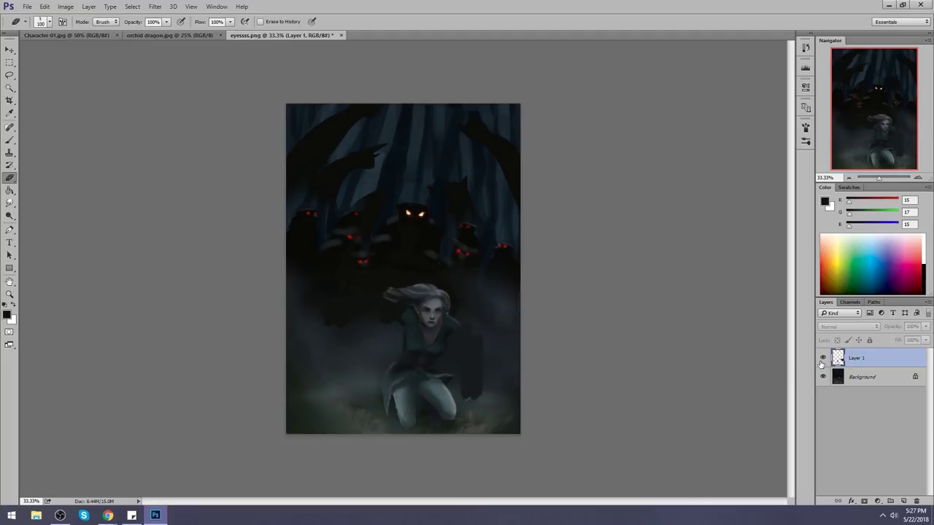
left_click(823, 358)
Step: Lasso the arm on Layer 1, rotate it about 20° downward, nudge it, and commit
key("v")
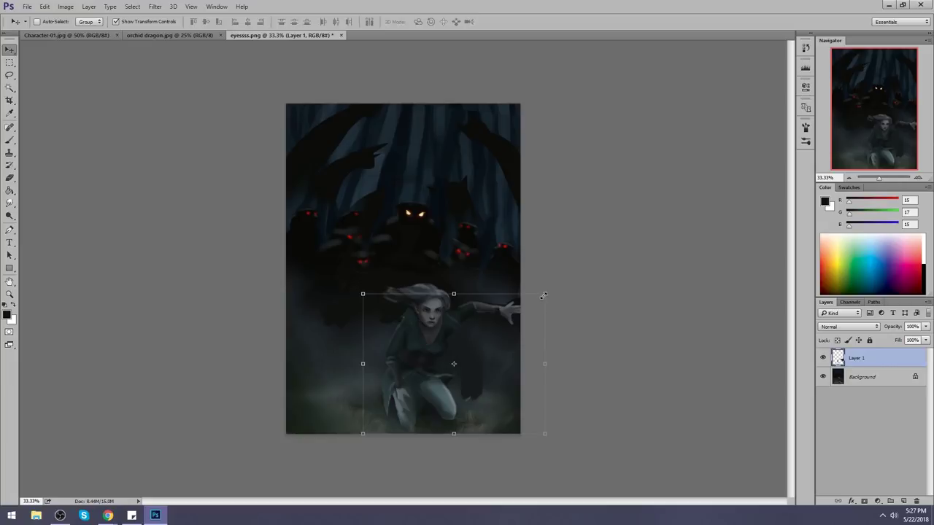
key("l")
left_click_drag(512, 293, 519, 321)
key("v")
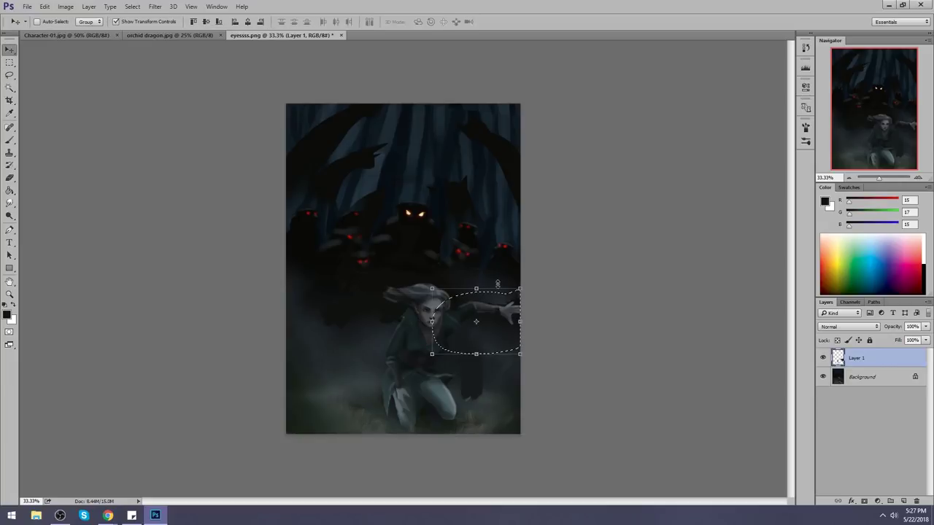
left_click_drag(497, 283, 520, 310)
left_click_drag(457, 321, 477, 331)
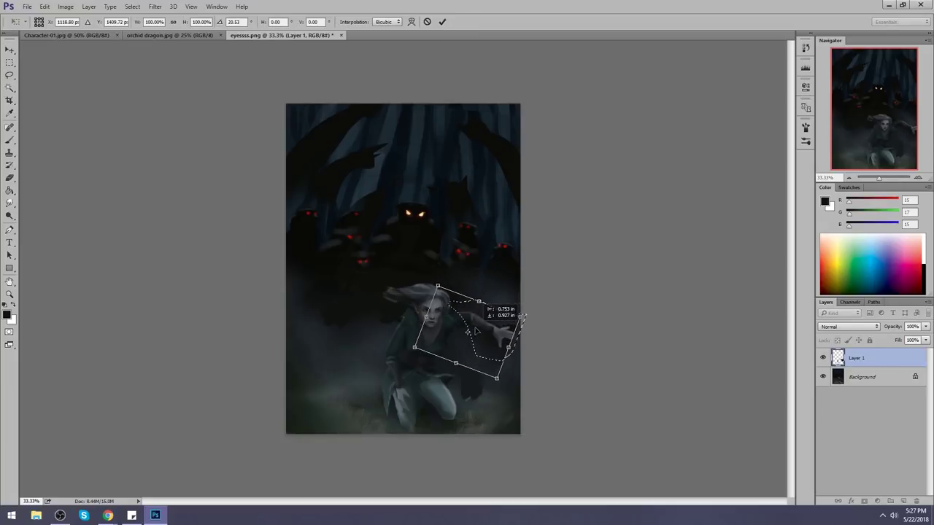
left_click(441, 21)
Step: Deselect the arm and hide Layer 1
key("e")
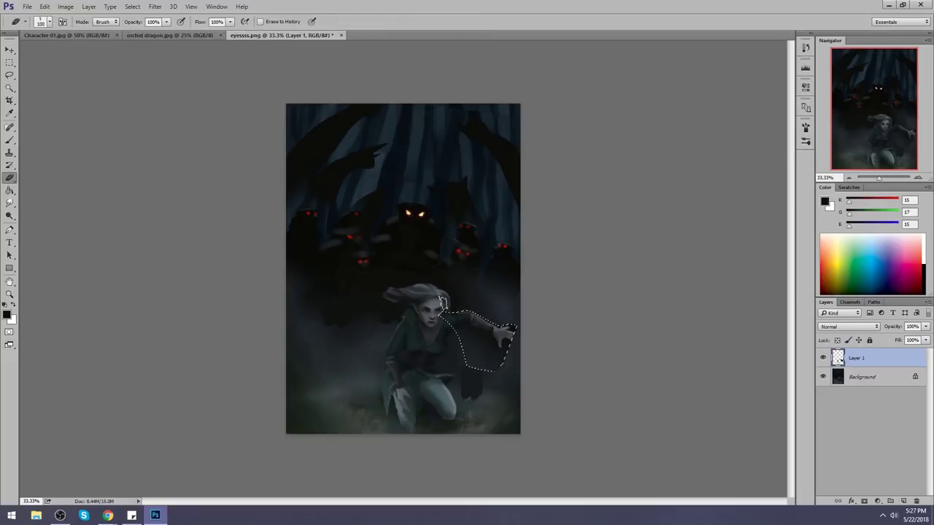
right_click(464, 278)
left_click(496, 289)
left_click(823, 358)
Step: Set white as paint colour, choose the 30 px brush, and create Layer 2 for sketching
left_click(920, 256)
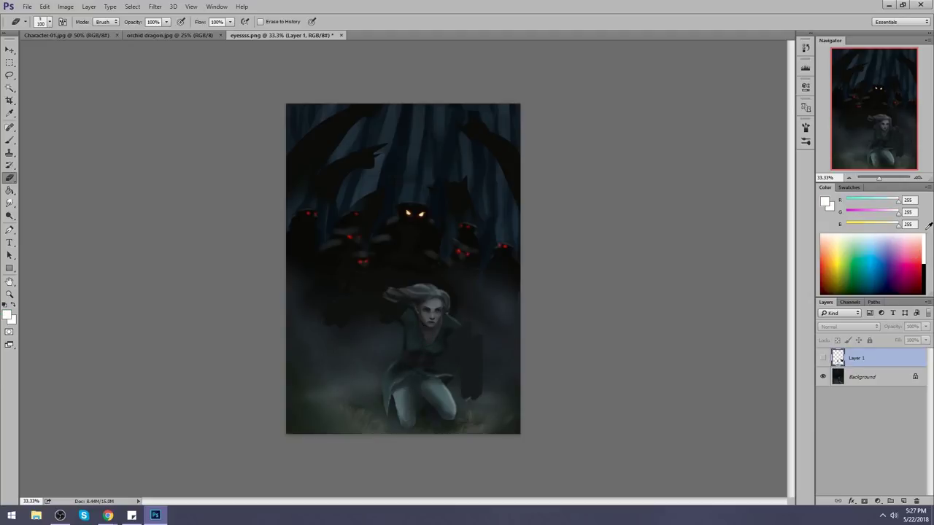
key("b")
right_click(444, 250)
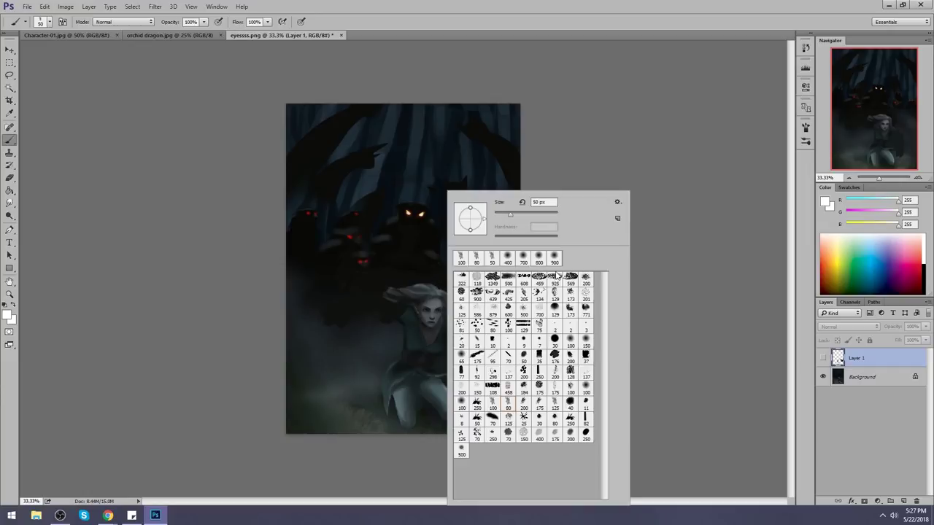
left_click(538, 420)
left_click(453, 209)
left_click(449, 194)
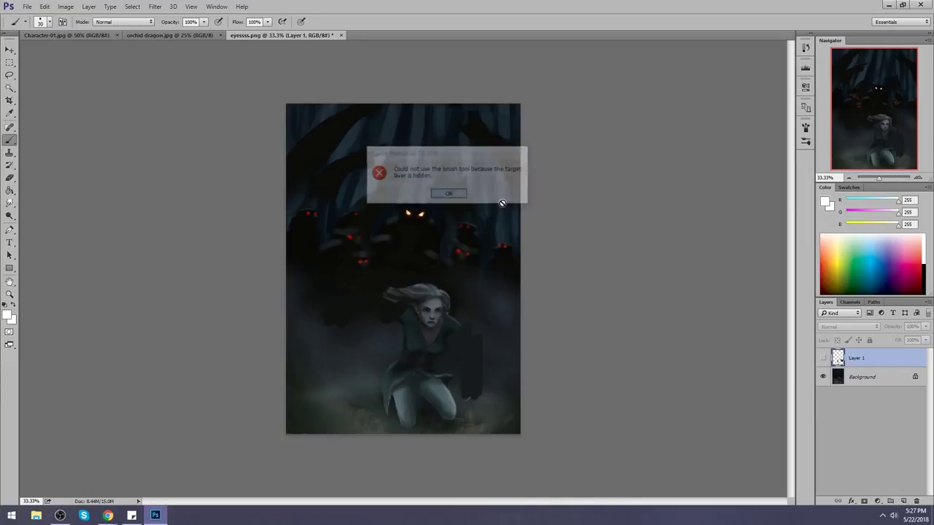
left_click(903, 501)
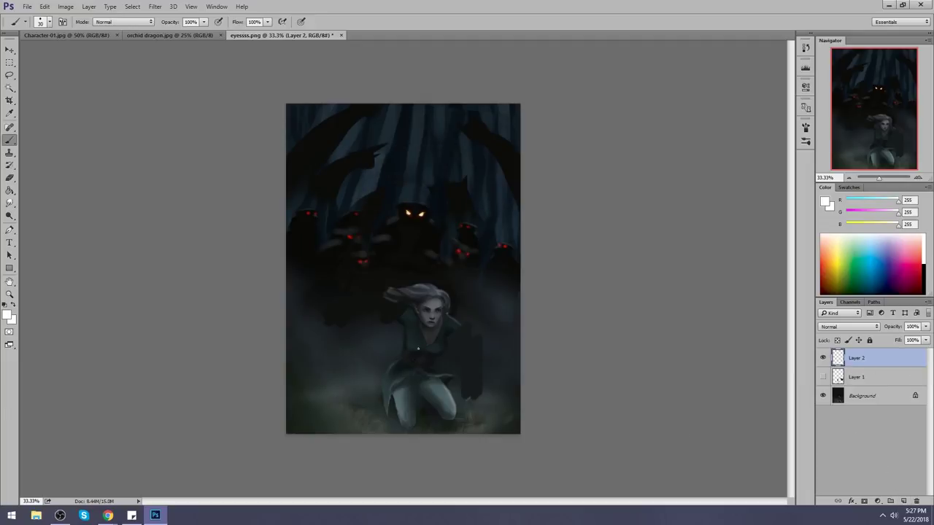
Step: Sketch white gesture lines over the girl's shoulder, torso, knee and leg
left_click_drag(402, 319, 402, 413)
key("ctrl+z")
left_click_drag(406, 321, 385, 413)
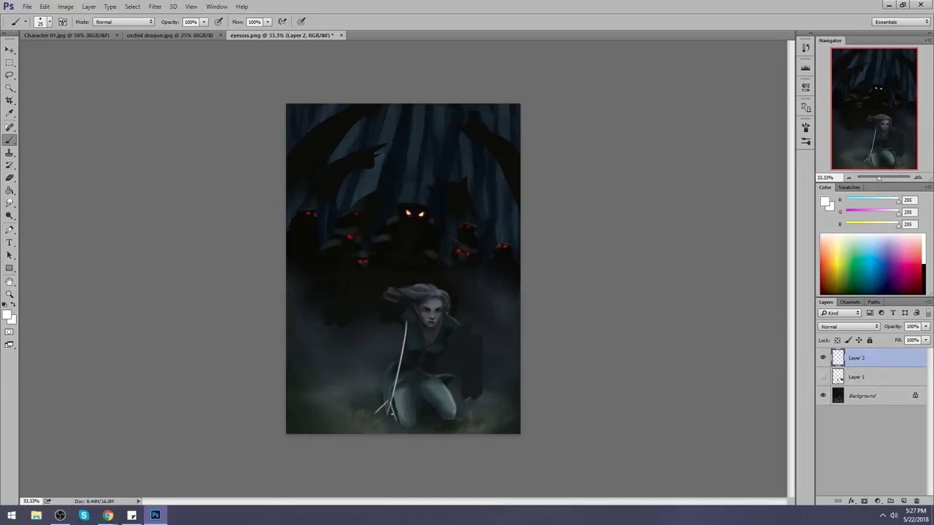
left_click_drag(445, 318, 502, 320)
key("ctrl+z")
mouse_move(442, 315)
left_mouse_down()
mouse_move(491, 318)
mouse_move(512, 334)
left_mouse_up()
left_click_drag(411, 319, 389, 376)
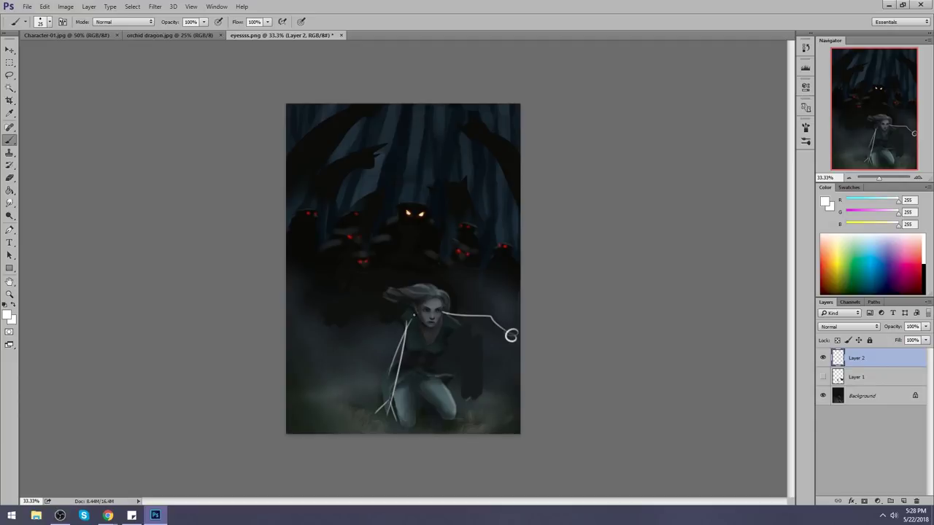
left_click_drag(446, 317, 447, 318)
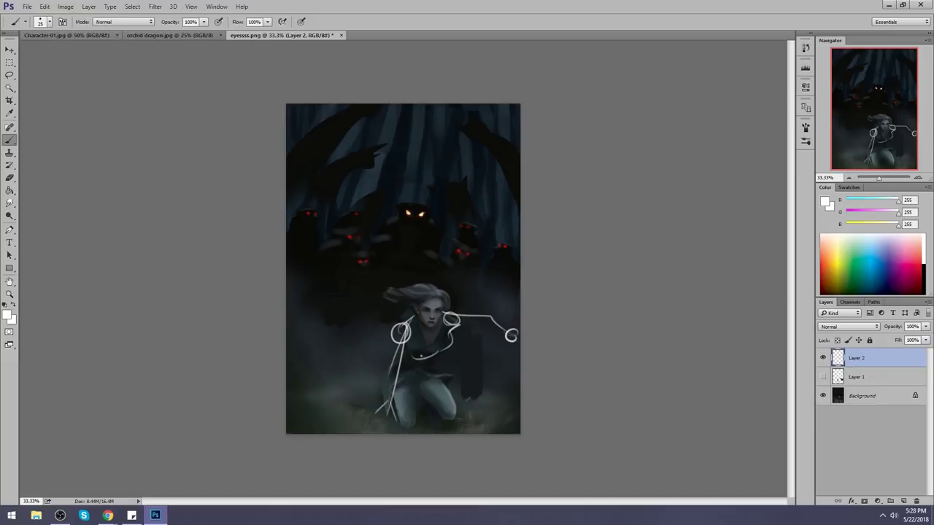
left_click_drag(420, 361, 472, 391)
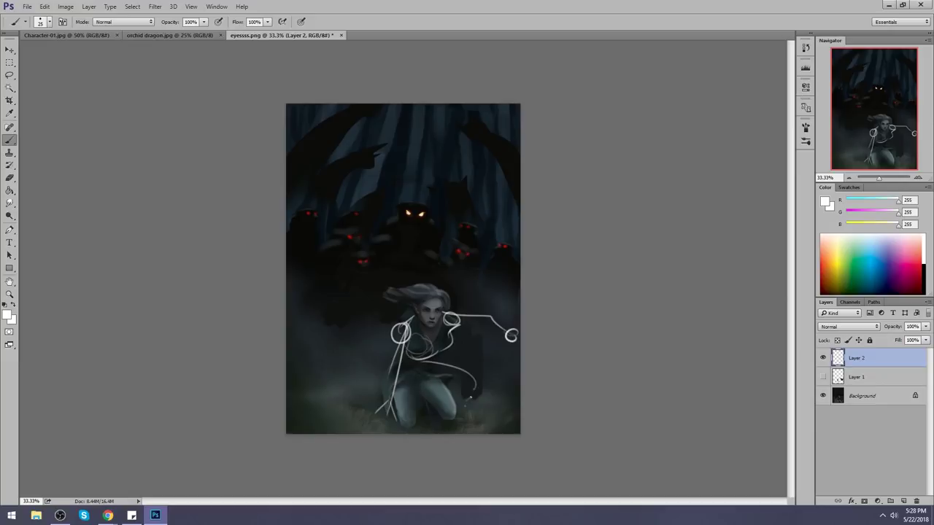
left_click_drag(412, 382, 462, 396)
left_click_drag(472, 390, 451, 410)
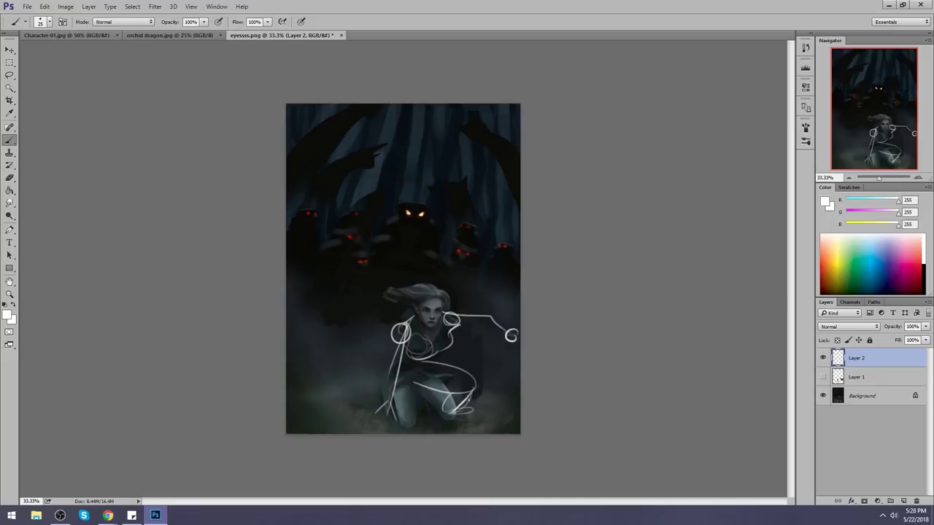
left_click_drag(412, 369, 415, 420)
left_click_drag(395, 362, 385, 410)
mouse_move(402, 379)
left_mouse_down()
mouse_move(417, 426)
mouse_move(401, 427)
left_mouse_up()
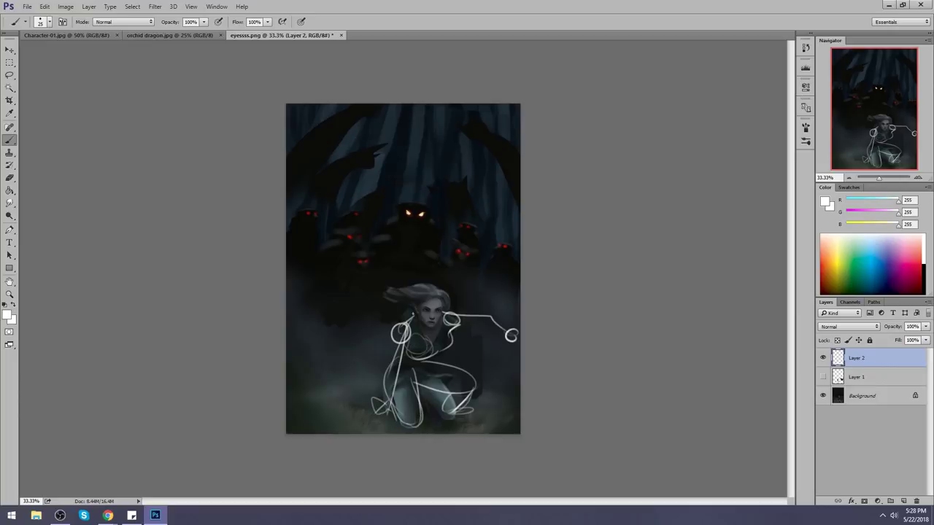
Step: Sweep long white curves across the lower left, down the left edge and along the top
mouse_move(397, 280)
left_mouse_down()
mouse_move(432, 292)
mouse_move(419, 268)
mouse_move(451, 301)
mouse_move(448, 310)
mouse_move(321, 280)
left_mouse_up()
key("ctrl+z")
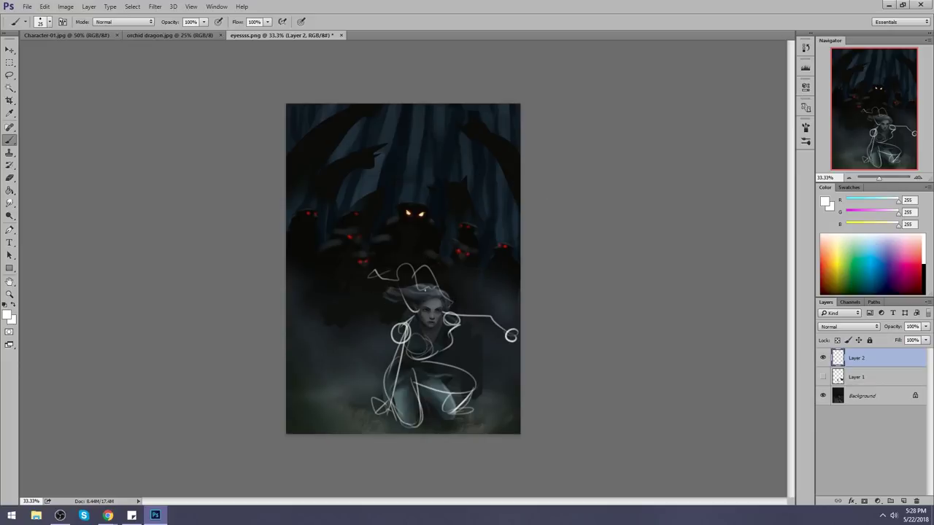
key("ctrl+z")
mouse_move(308, 371)
left_mouse_down()
mouse_move(352, 363)
mouse_move(290, 348)
mouse_move(382, 338)
left_mouse_up()
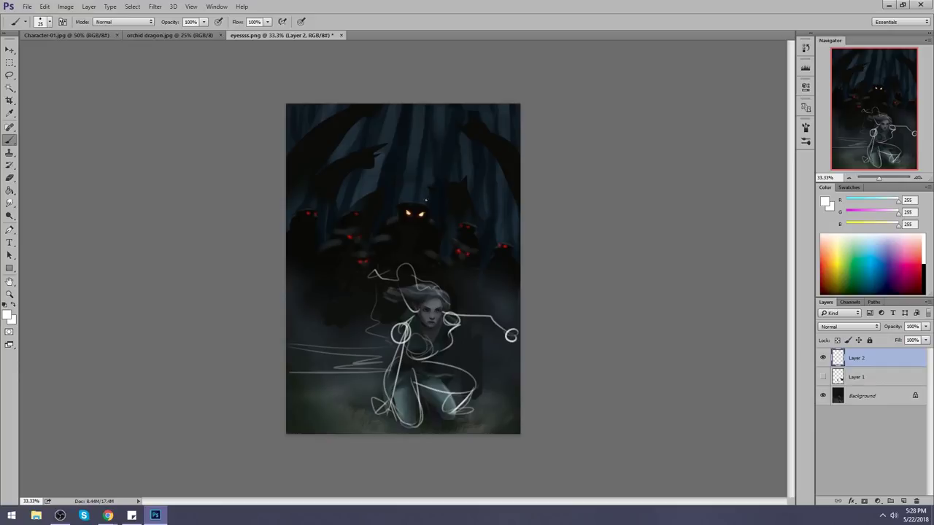
left_click_drag(296, 211, 355, 474)
left_click_drag(276, 209, 389, 157)
mouse_move(329, 156)
left_mouse_down()
mouse_move(400, 145)
mouse_move(276, 221)
left_mouse_up()
mouse_move(391, 144)
left_mouse_down()
mouse_move(444, 144)
mouse_move(399, 148)
left_mouse_up()
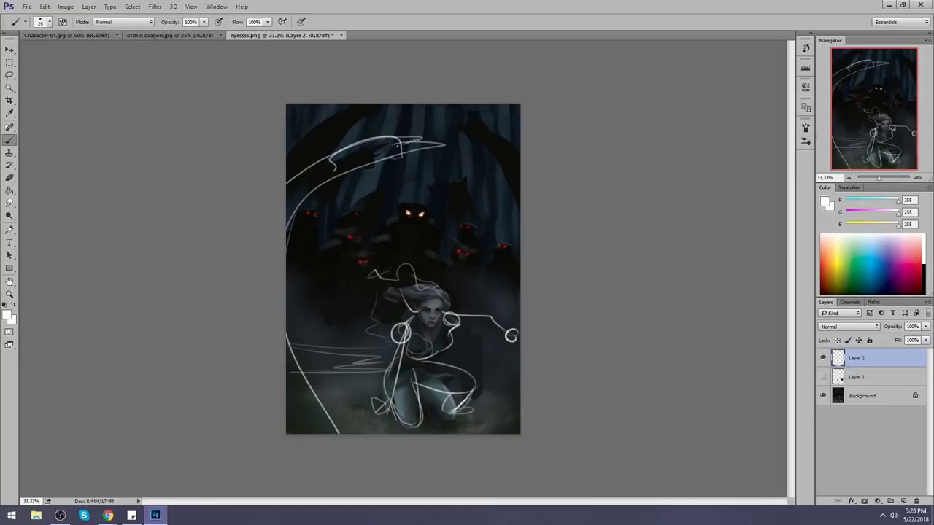
left_click_drag(458, 176, 507, 217)
left_click_drag(463, 176, 521, 188)
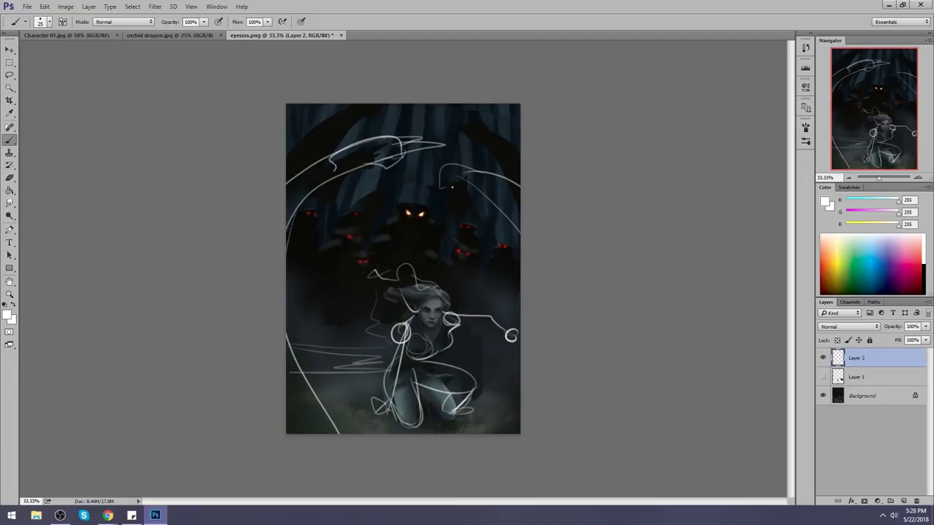
mouse_move(443, 188)
left_mouse_down()
mouse_move(491, 184)
mouse_move(471, 190)
mouse_move(442, 170)
mouse_move(424, 186)
mouse_move(459, 170)
left_mouse_up()
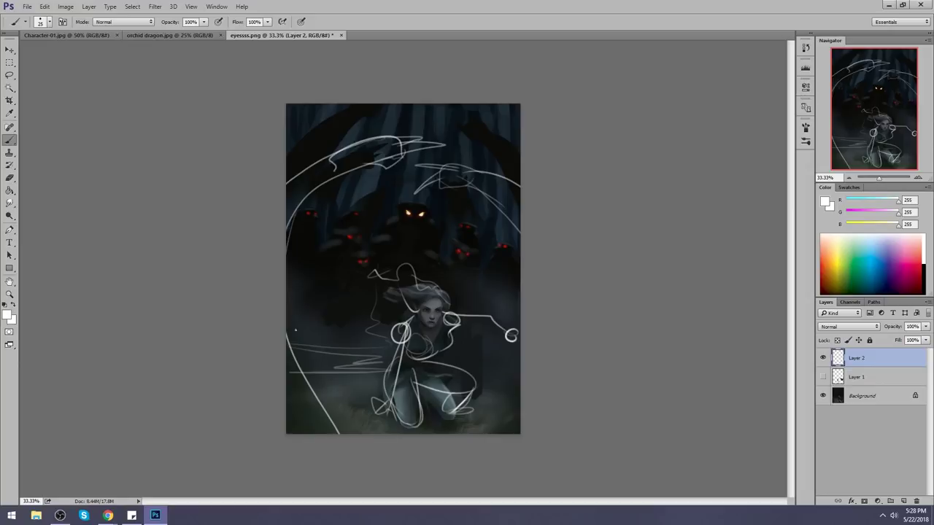
Step: Add white arcs on the left and curves around the red-eyed creatures on the right
left_click_drag(295, 330, 360, 229)
left_click_drag(305, 255, 371, 215)
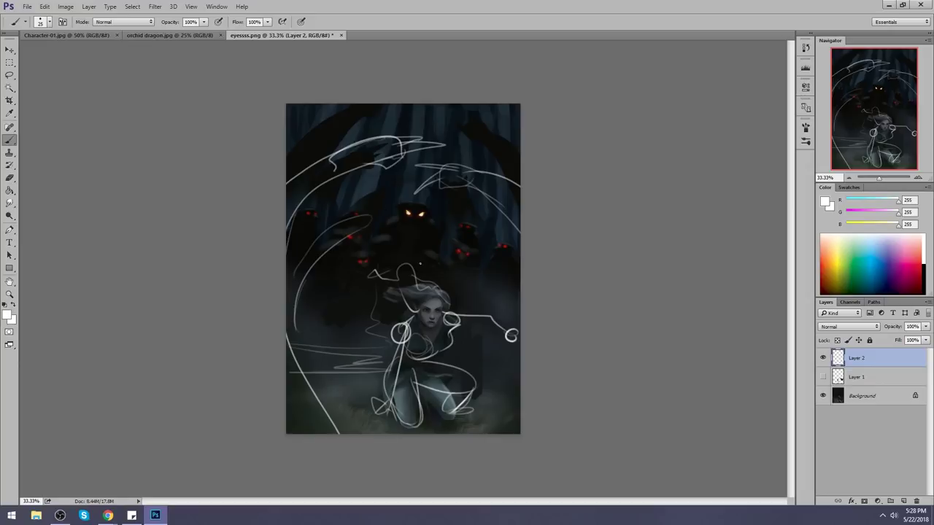
left_click_drag(466, 240, 510, 325)
left_click_drag(454, 225, 500, 262)
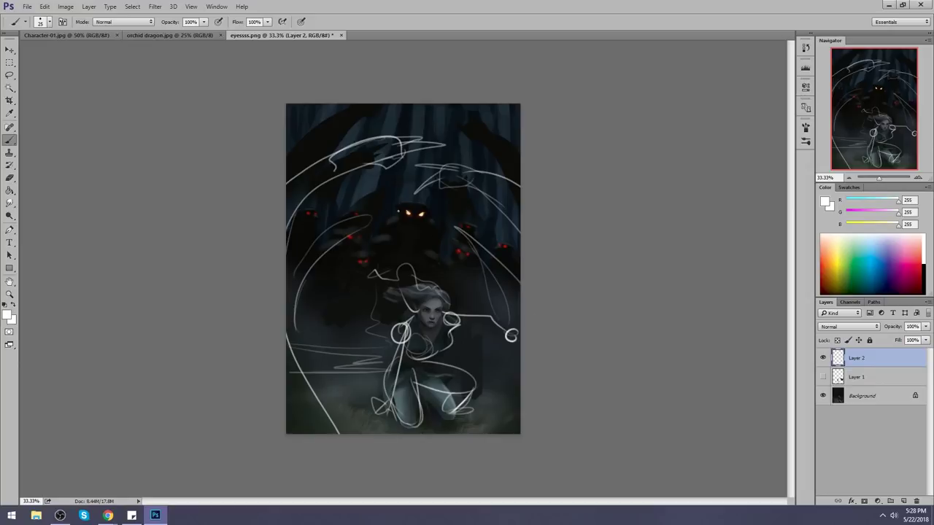
left_click_drag(406, 189, 367, 244)
left_click_drag(519, 381, 485, 436)
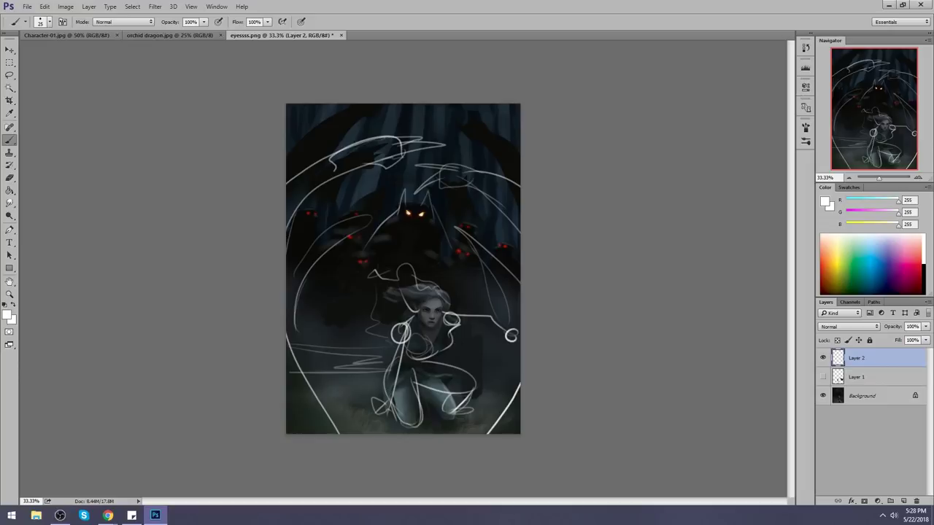
key("ctrl+z")
left_click_drag(490, 346, 493, 329)
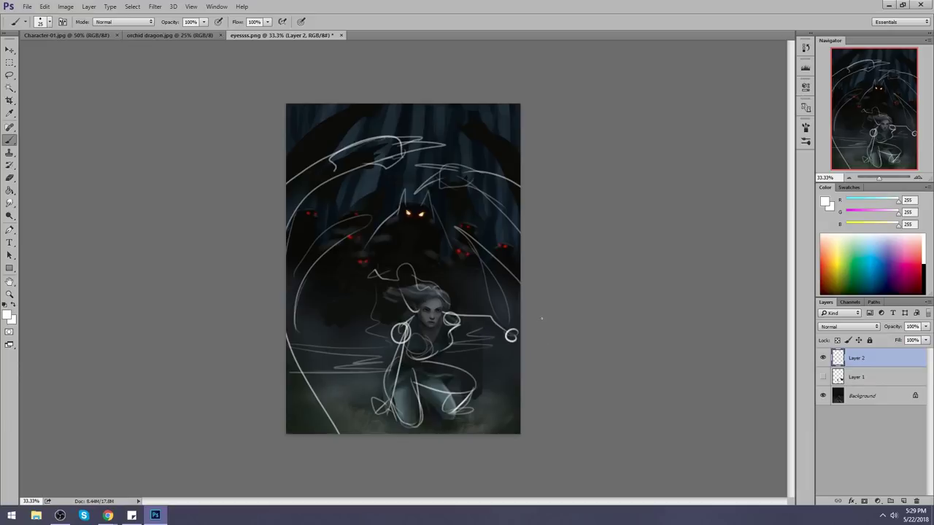
left_click(805, 47)
scroll(755, 79, "up", 10)
scroll(754, 79, "up", 3)
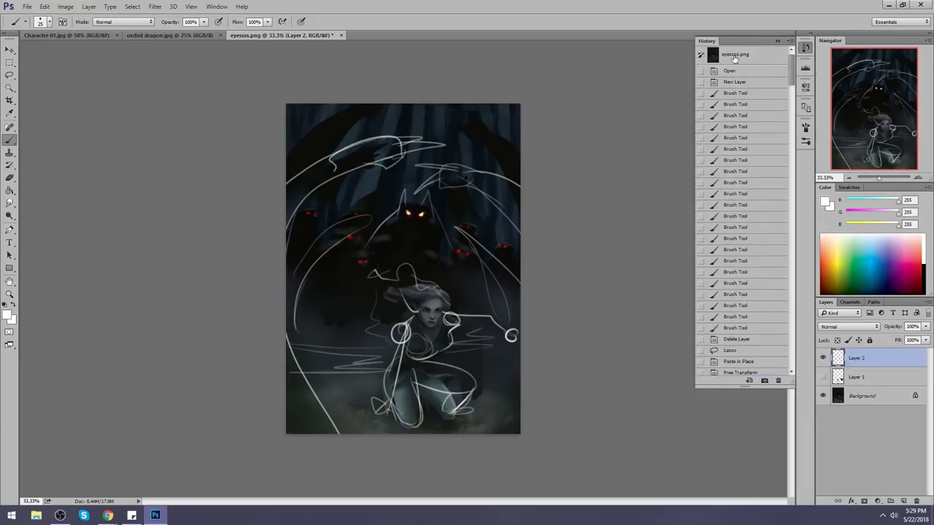
left_click(735, 55)
left_click_drag(793, 66, 800, 370)
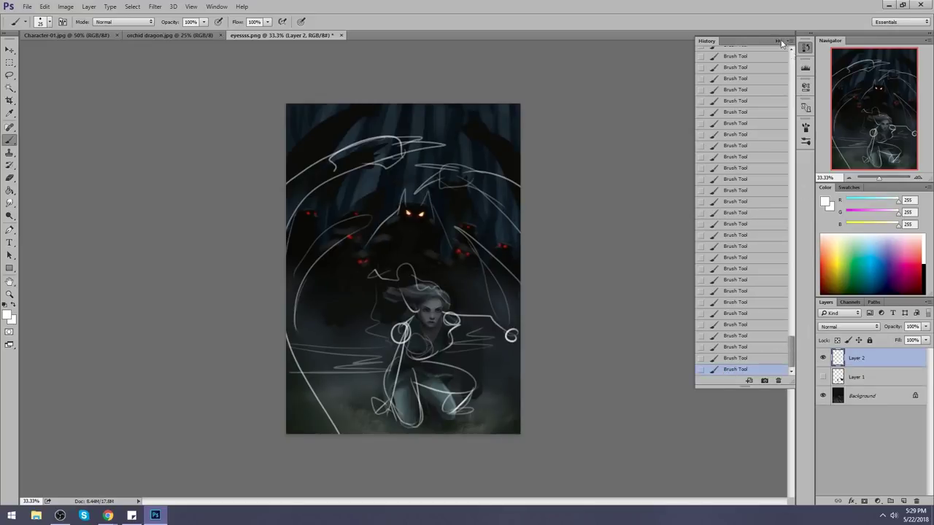
left_click_drag(776, 41, 771, 48)
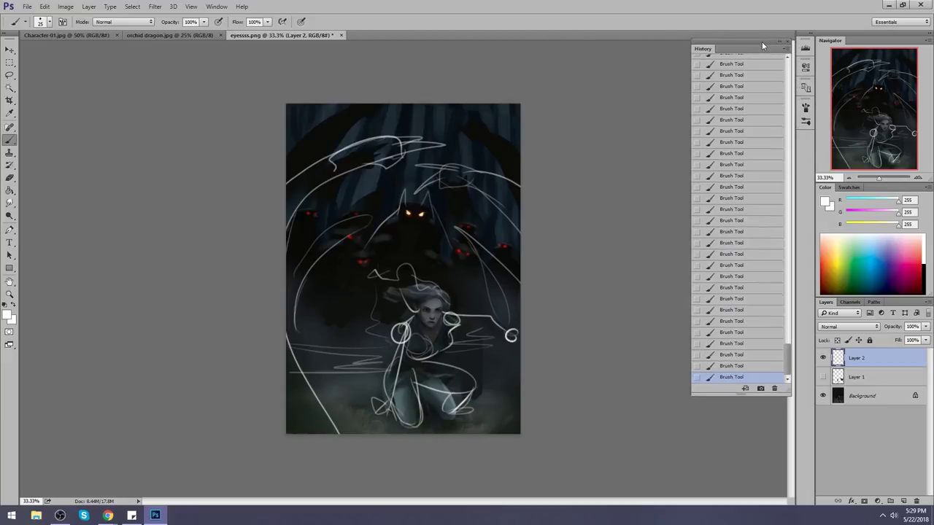
left_click(778, 41)
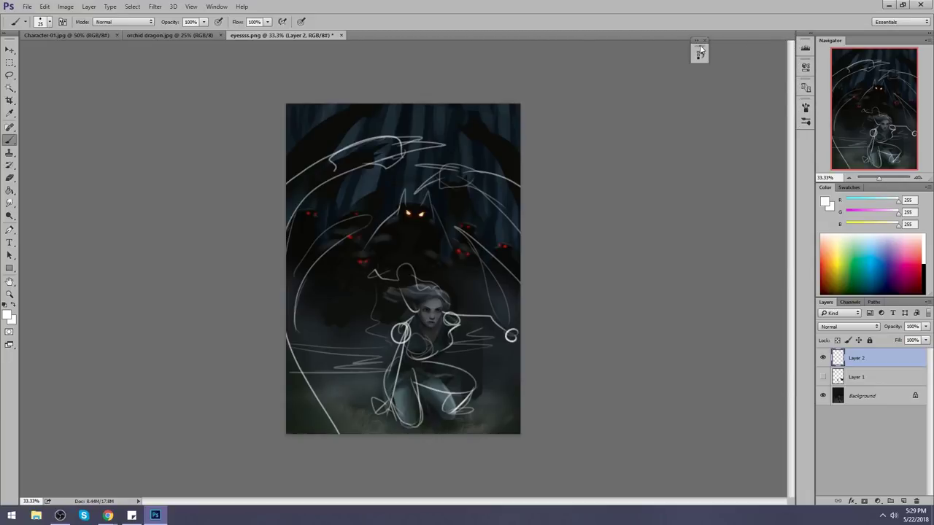
left_click_drag(700, 51, 805, 47)
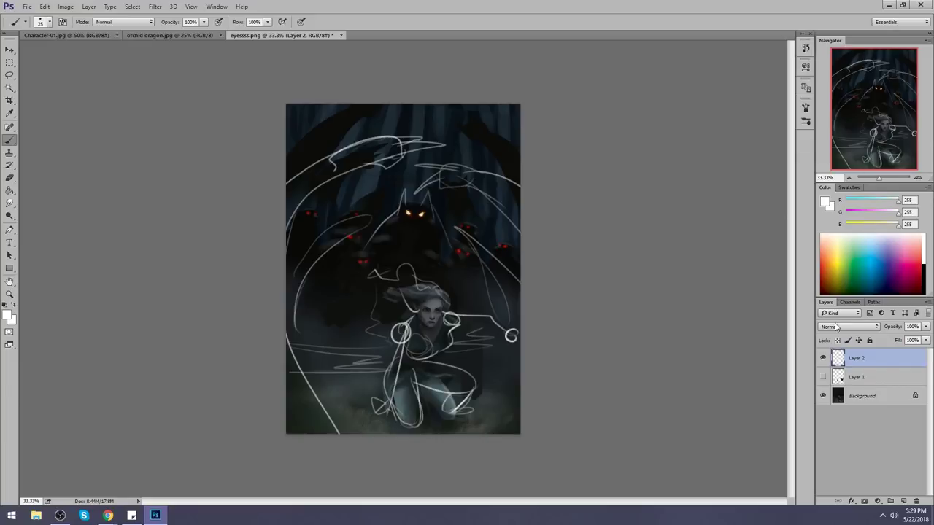
Step: Delete the hidden Layer 1 and merge the sketch layer down into Background
left_click(875, 378)
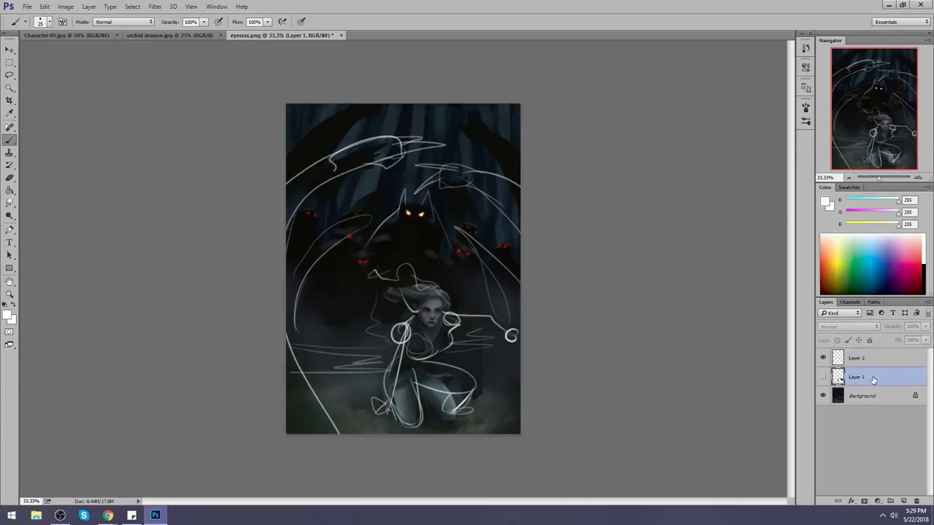
right_click(873, 379)
left_click(891, 378)
right_click(867, 380)
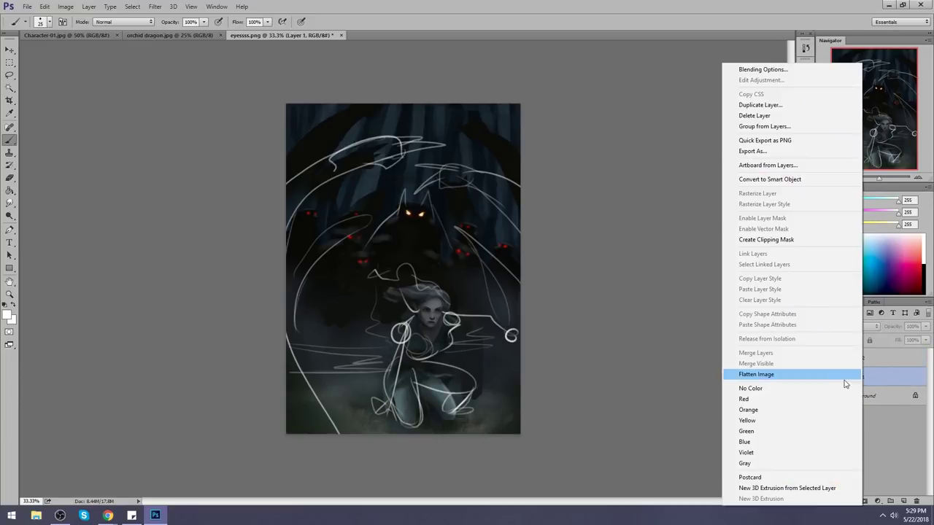
left_click(887, 378)
left_click(916, 501)
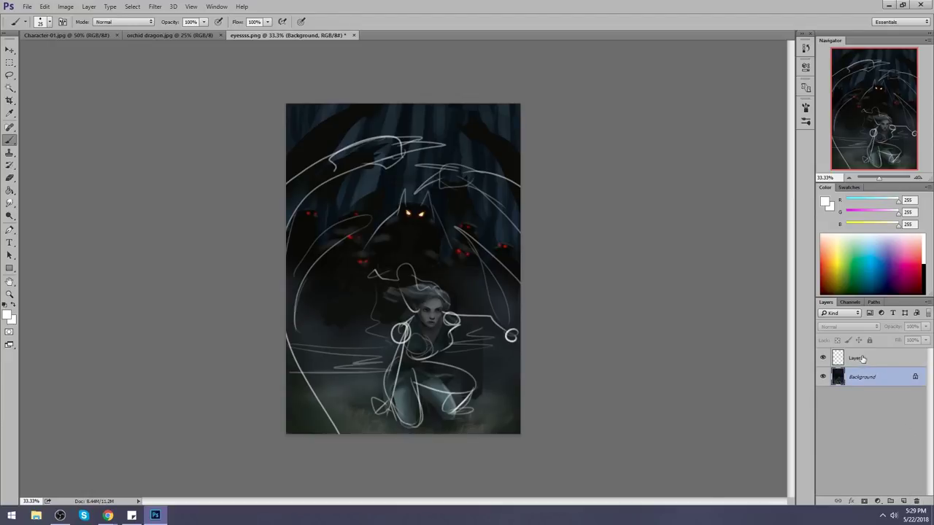
right_click(861, 358)
left_click(823, 355)
Step: Lasso the kneeling girl, copy her to a new layer, and enlarge her to about 115%
key("l")
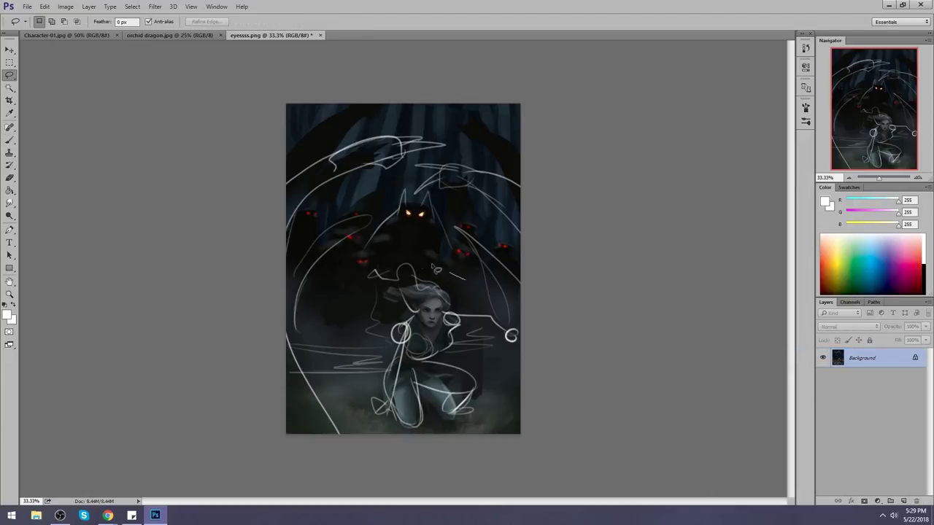
mouse_move(436, 270)
left_mouse_down()
mouse_move(326, 345)
mouse_move(347, 401)
mouse_move(428, 429)
mouse_move(493, 400)
mouse_move(502, 360)
mouse_move(503, 327)
left_mouse_up()
key("ctrl+j")
key("v")
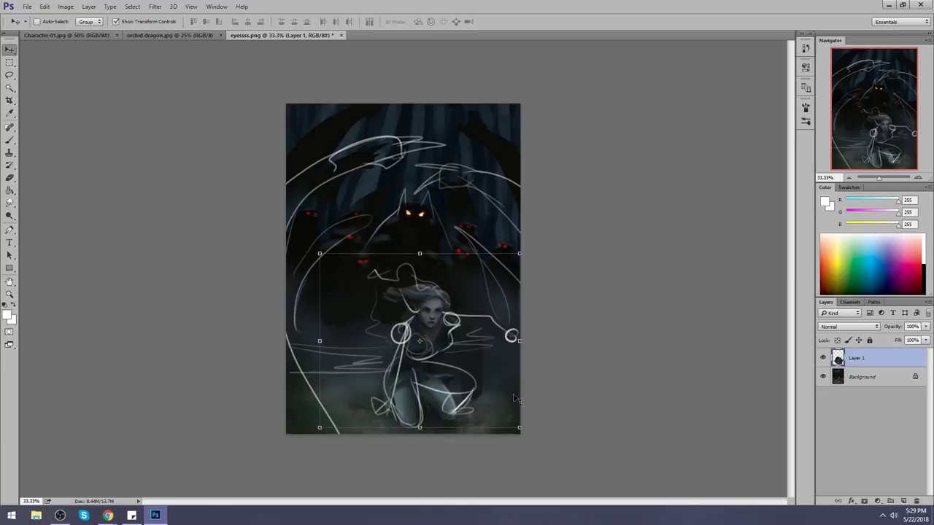
mouse_move(518, 427)
left_mouse_down()
mouse_move(552, 448)
mouse_move(521, 438)
left_mouse_up()
left_click_drag(481, 369, 438, 352)
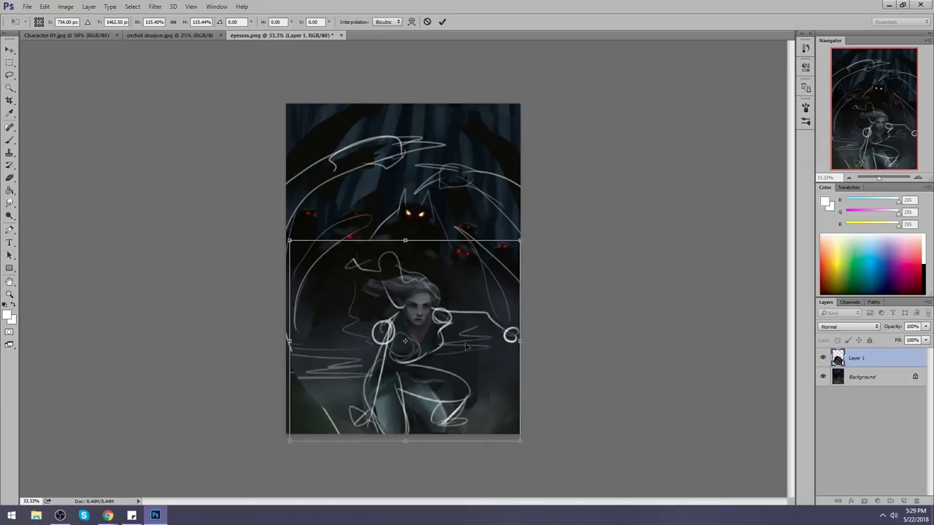
left_click(441, 21)
Step: Re-transform the girl to 94% and reposition her slightly
key("ctrl+t")
mouse_move(520, 440)
left_mouse_down()
mouse_move(511, 372)
mouse_move(490, 415)
mouse_move(524, 443)
mouse_move(520, 436)
left_mouse_up()
left_click_drag(476, 395, 483, 398)
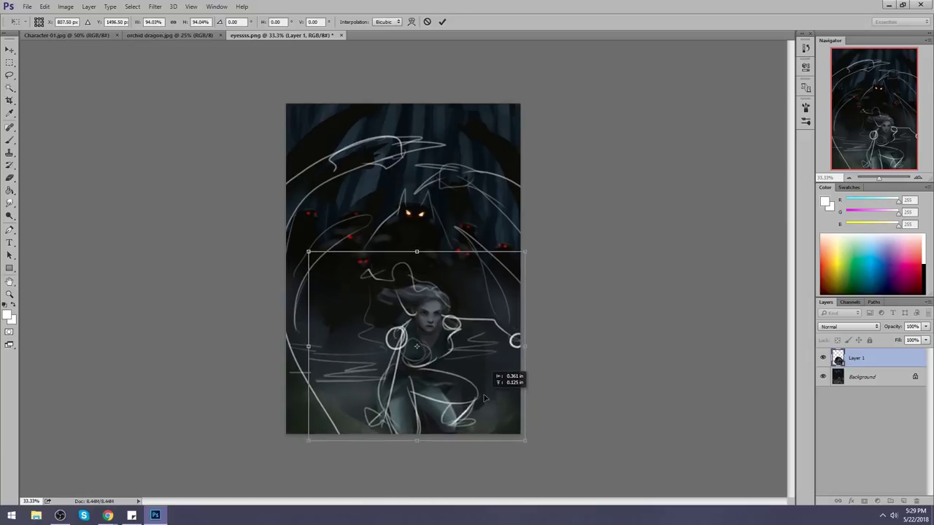
left_click(441, 21)
key("b")
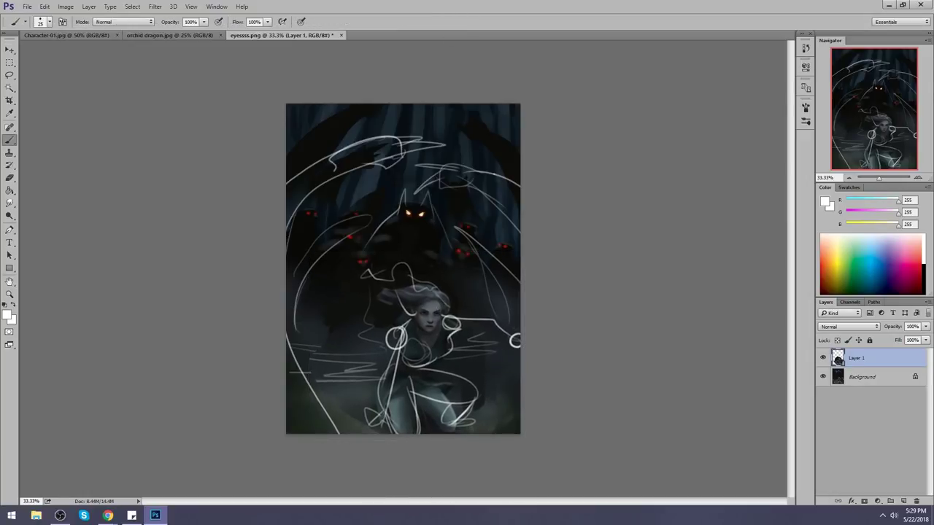
Step: Paint sweeping white arcs across the top and erase stray strokes between the creature's eyes
mouse_move(301, 171)
left_mouse_down()
mouse_move(490, 123)
mouse_move(503, 146)
mouse_move(291, 234)
left_mouse_up()
left_click_drag(471, 128, 448, 149)
mouse_move(517, 172)
left_mouse_down()
mouse_move(375, 175)
mouse_move(461, 181)
left_mouse_up()
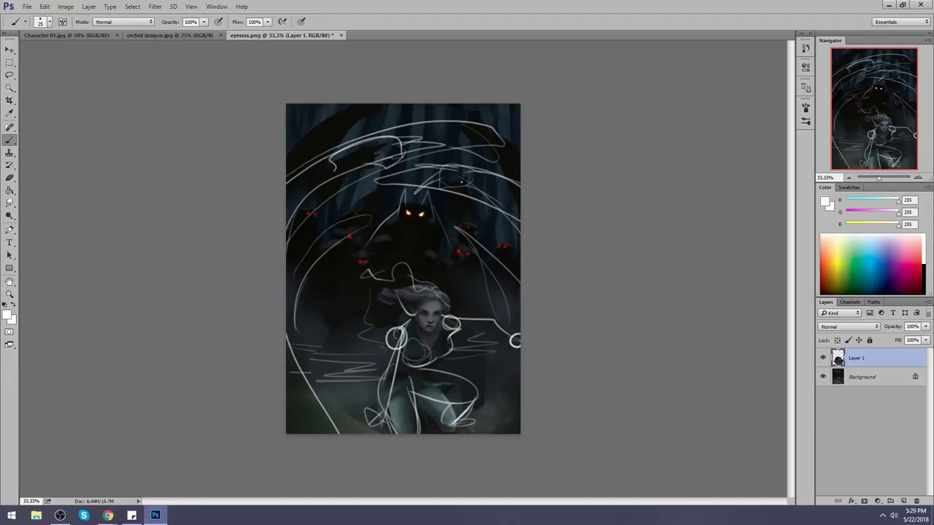
mouse_move(402, 229)
left_mouse_down()
mouse_move(407, 212)
mouse_move(410, 234)
left_mouse_up()
key("e")
left_click_drag(425, 209, 380, 217)
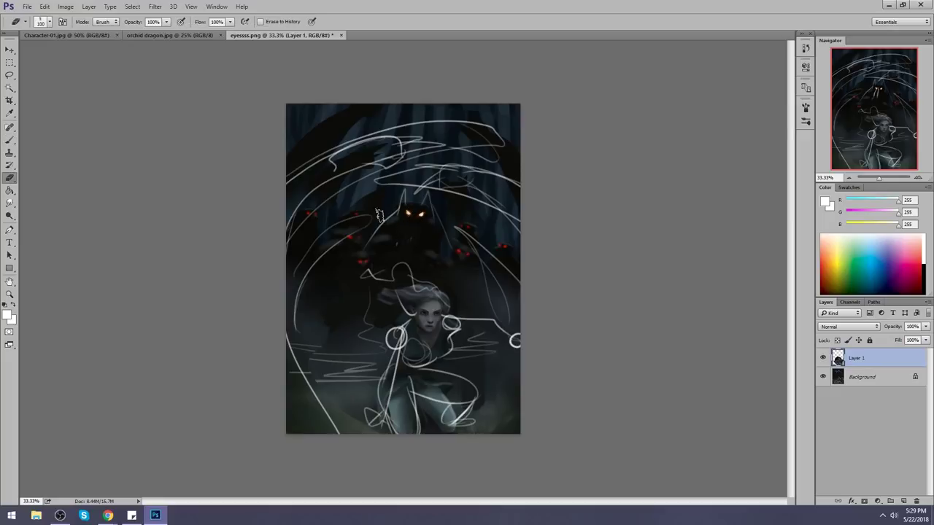
key("b")
Step: Paint a white nose loop and whiskers on the glowing-eyed creature
scroll(433, 229, "up", 3)
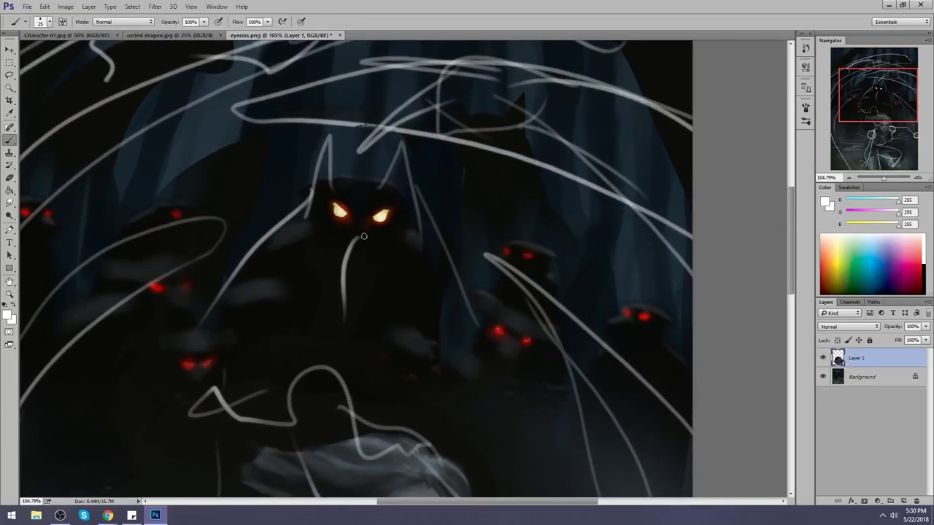
mouse_move(364, 236)
left_mouse_down()
mouse_move(304, 330)
mouse_move(354, 356)
left_mouse_up()
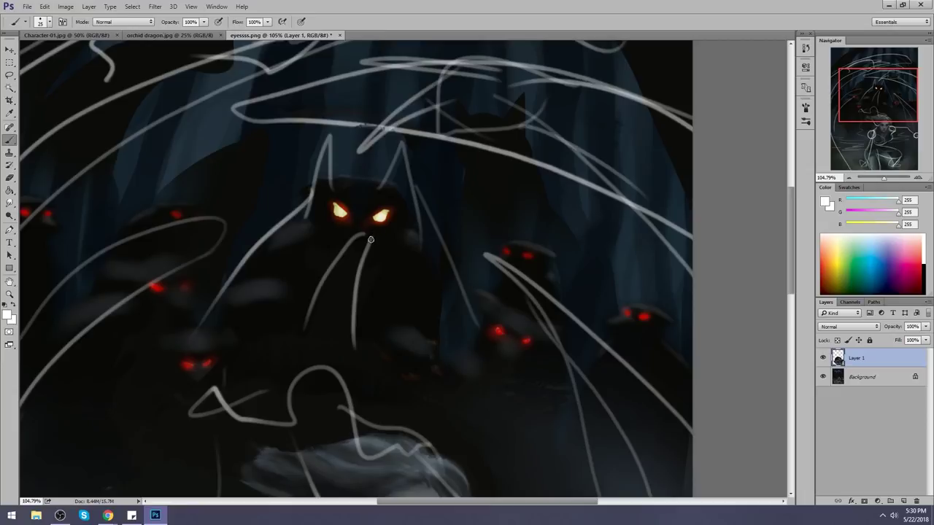
mouse_move(366, 217)
left_mouse_down()
mouse_move(369, 233)
mouse_move(362, 218)
mouse_move(373, 219)
mouse_move(351, 252)
mouse_move(366, 235)
mouse_move(349, 347)
mouse_move(365, 242)
mouse_move(348, 332)
mouse_move(379, 379)
left_mouse_up()
left_click_drag(308, 324, 269, 374)
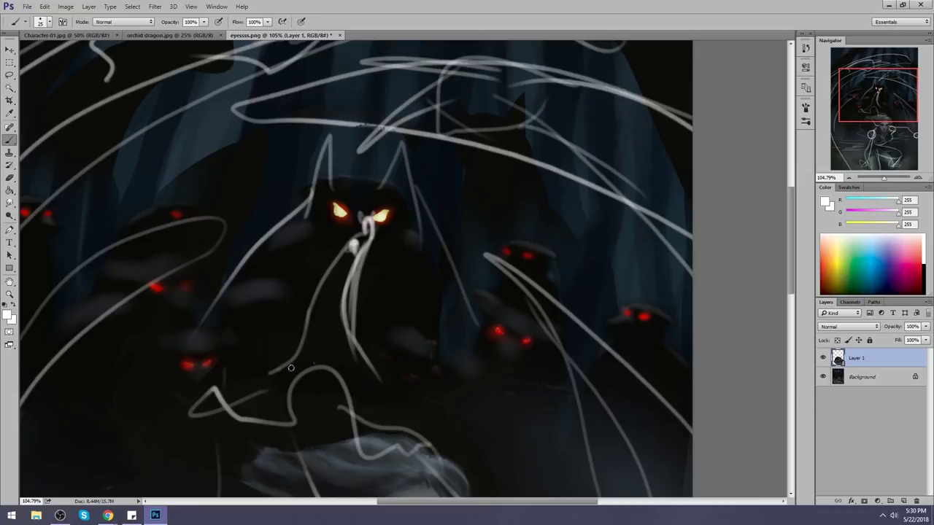
left_click_drag(376, 345, 399, 396)
mouse_move(447, 290)
left_mouse_down()
mouse_move(431, 230)
mouse_move(410, 239)
mouse_move(407, 336)
left_mouse_up()
mouse_move(416, 231)
left_mouse_down()
mouse_move(458, 287)
mouse_move(434, 261)
mouse_move(453, 296)
mouse_move(407, 260)
mouse_move(410, 340)
left_mouse_up()
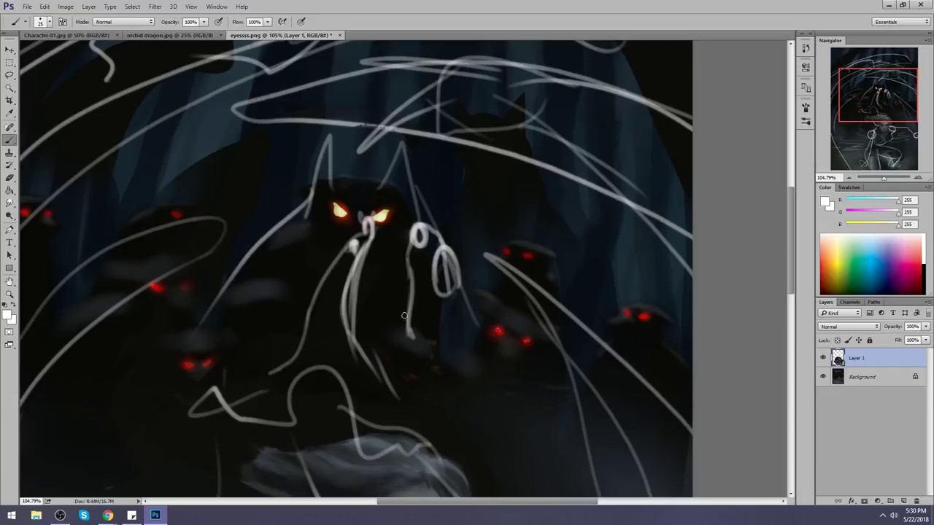
mouse_move(407, 255)
left_mouse_down()
mouse_move(458, 319)
mouse_move(443, 256)
mouse_move(433, 304)
mouse_move(435, 284)
mouse_move(410, 310)
mouse_move(467, 322)
left_mouse_up()
mouse_move(442, 433)
left_mouse_down()
mouse_move(447, 326)
mouse_move(576, 388)
left_mouse_up()
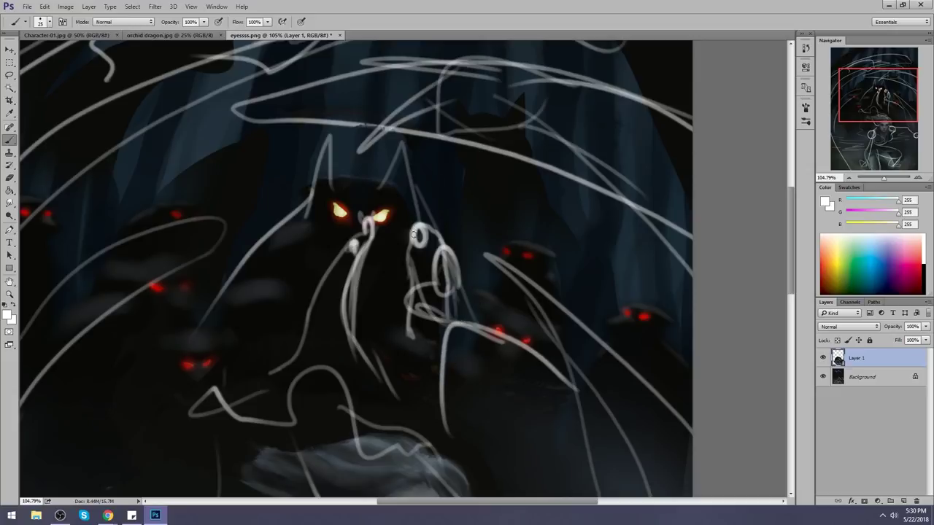
left_click_drag(416, 241, 425, 214)
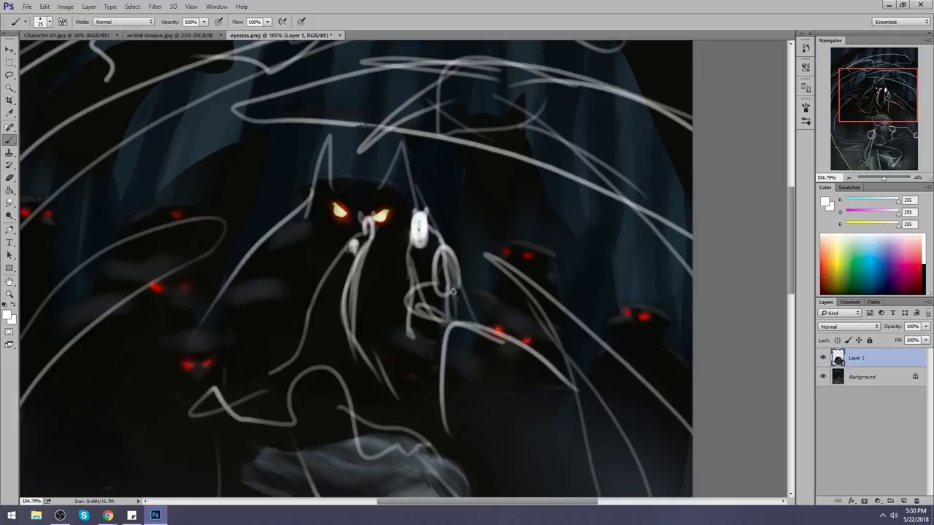
Step: Retouch the white blob beside the head and add two thin diagonal lines from the top right
left_click(429, 256, "alt")
left_click_drag(426, 254, 420, 231)
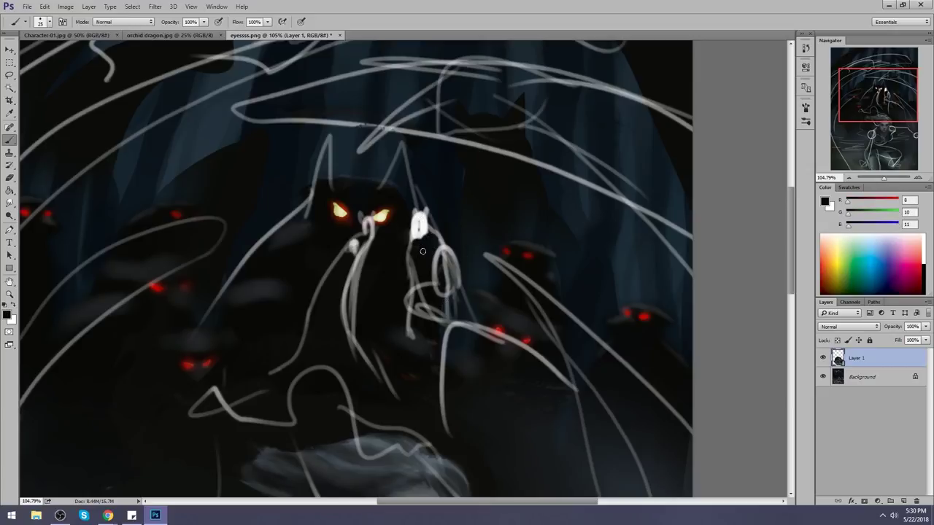
left_click(422, 243, "alt")
key("ctrl+z")
left_click(426, 220, "alt")
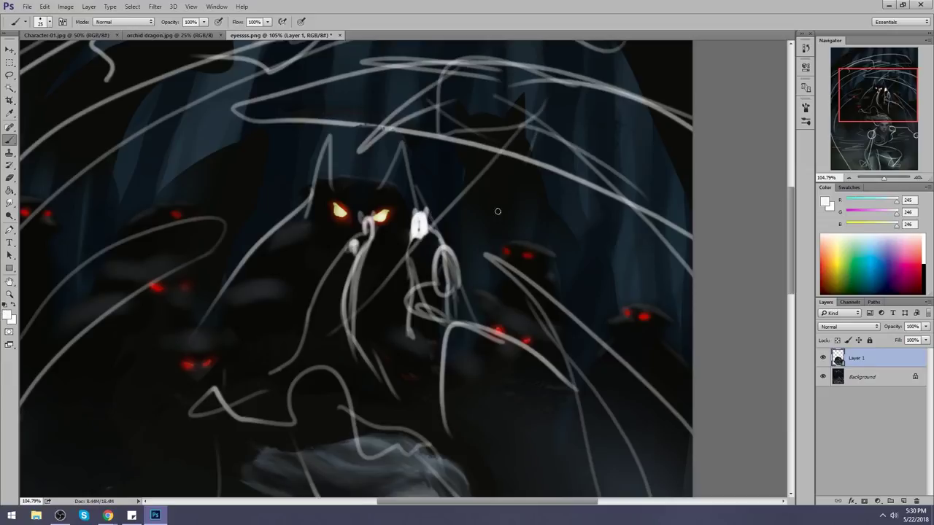
left_click_drag(496, 211, 435, 305)
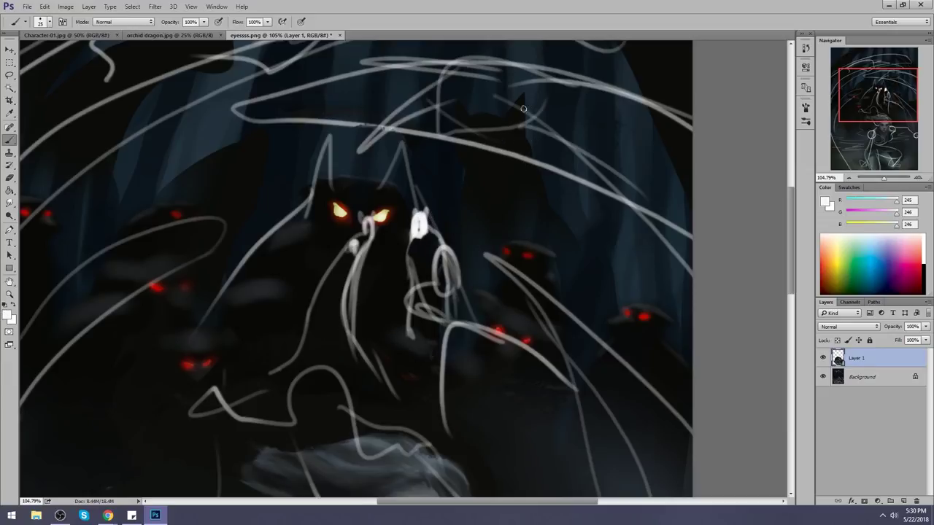
key("ctrl+z")
left_click_drag(532, 108, 323, 328)
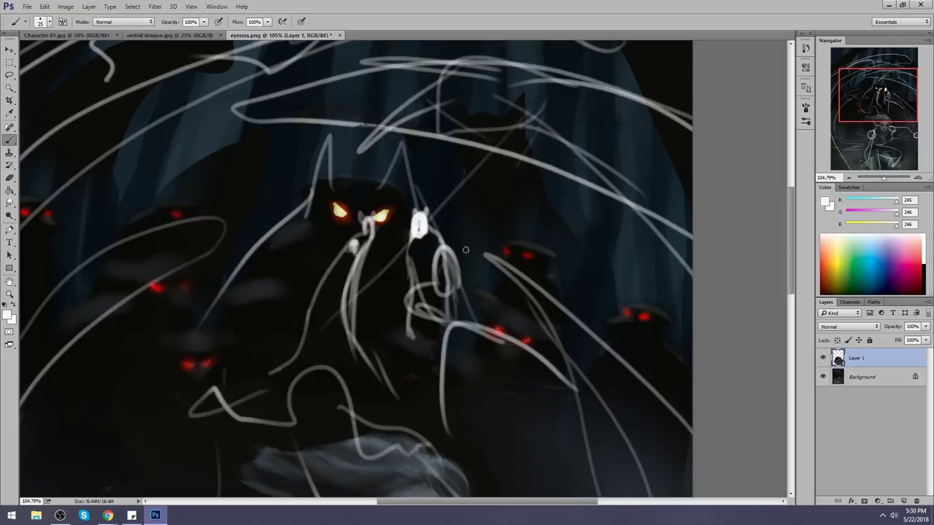
left_click_drag(516, 169, 402, 376)
key("ctrl+0")
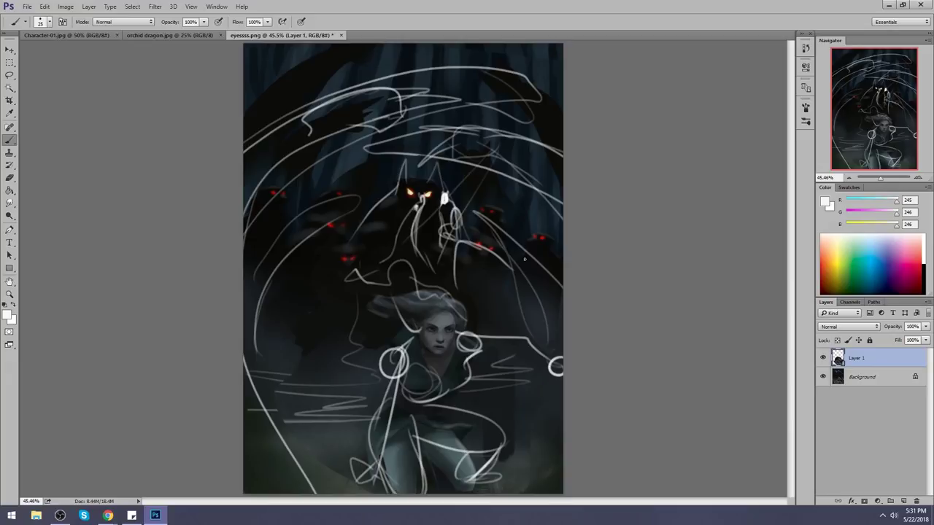
Step: Merge Layer 1 down in eyesss.png, save and close it, and return to orchid dragon.jpg
right_click(870, 362)
left_click(769, 355)
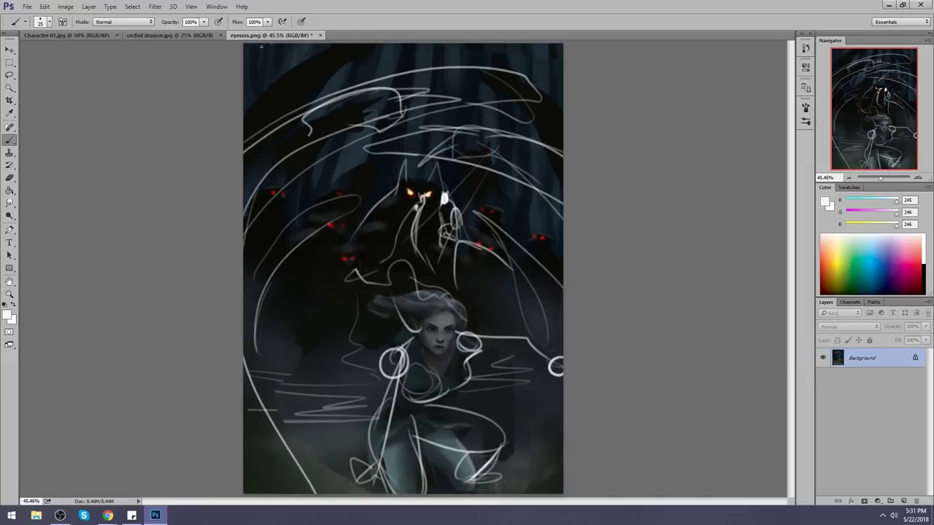
left_click(320, 35)
key("Return")
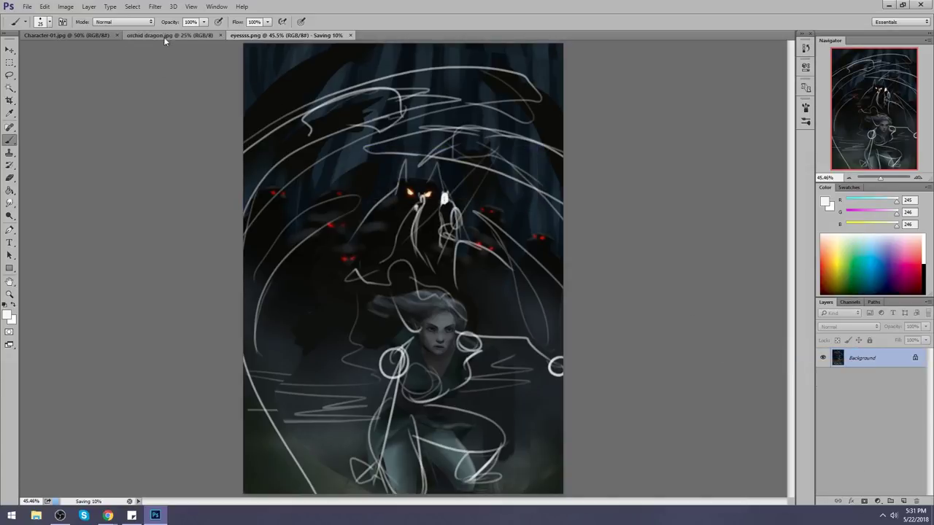
left_click(124, 37)
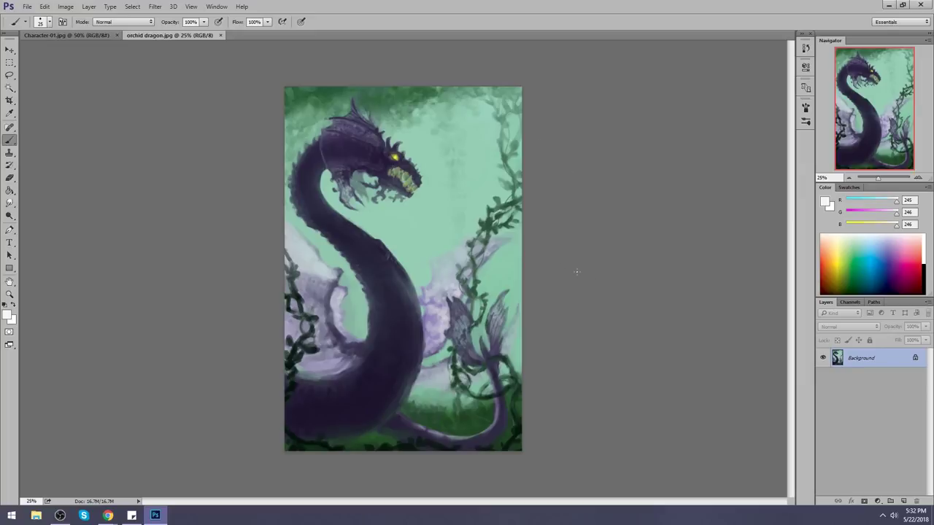
Step: Sample the dragon's green background as foreground colour and adjust it to R173 G245 B214
left_click(825, 202)
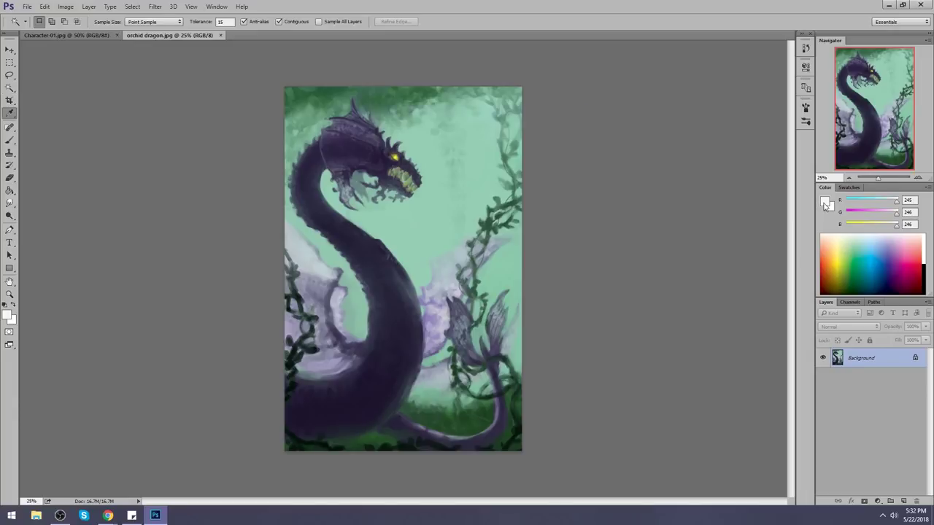
left_click_drag(487, 122, 719, 118)
left_click(440, 201)
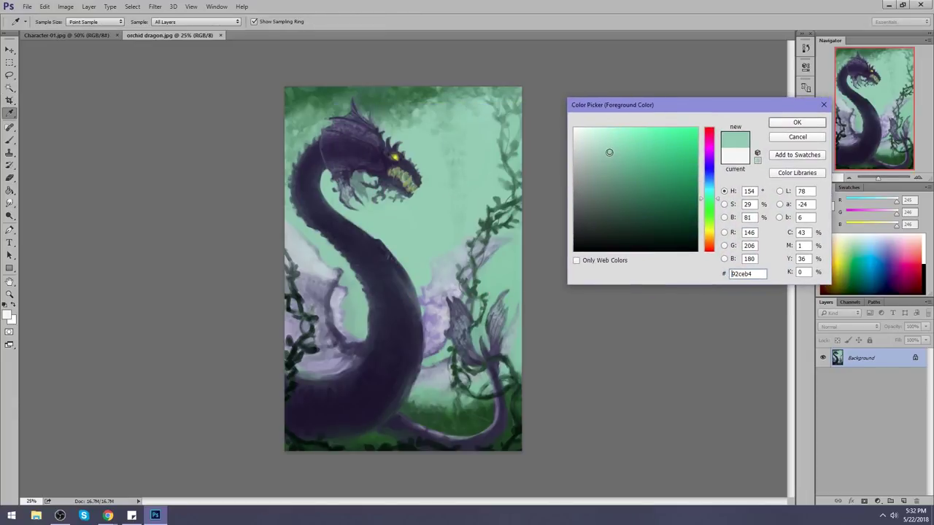
left_click(587, 153)
left_click_drag(586, 153, 573, 154)
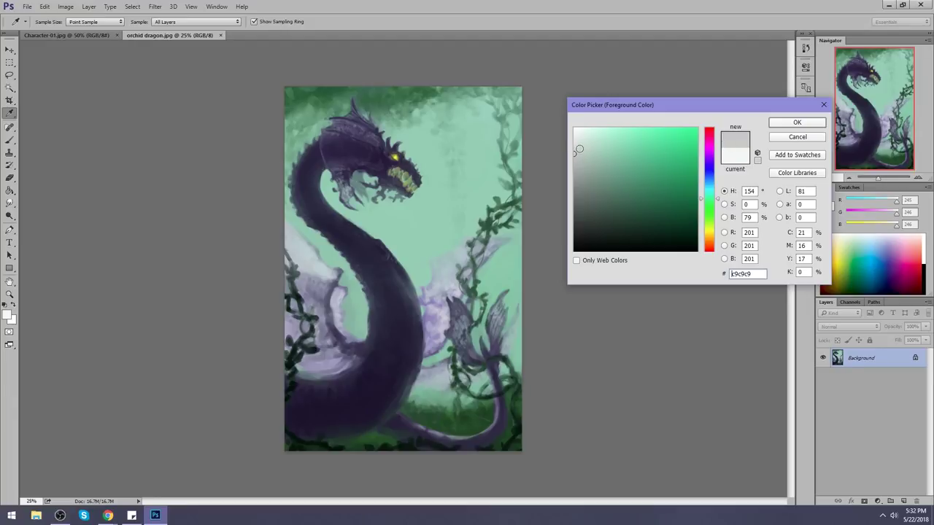
left_click_drag(576, 151, 610, 133)
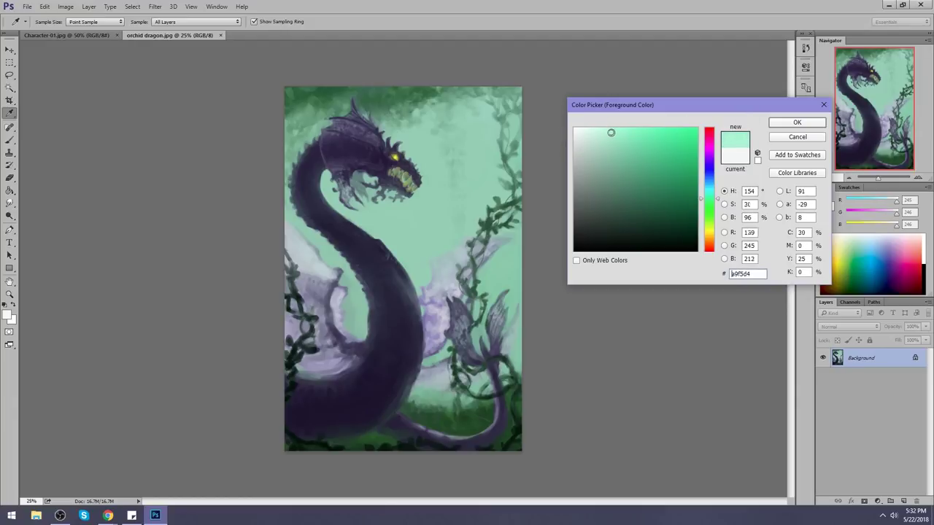
left_click(797, 122)
left_click(14, 90)
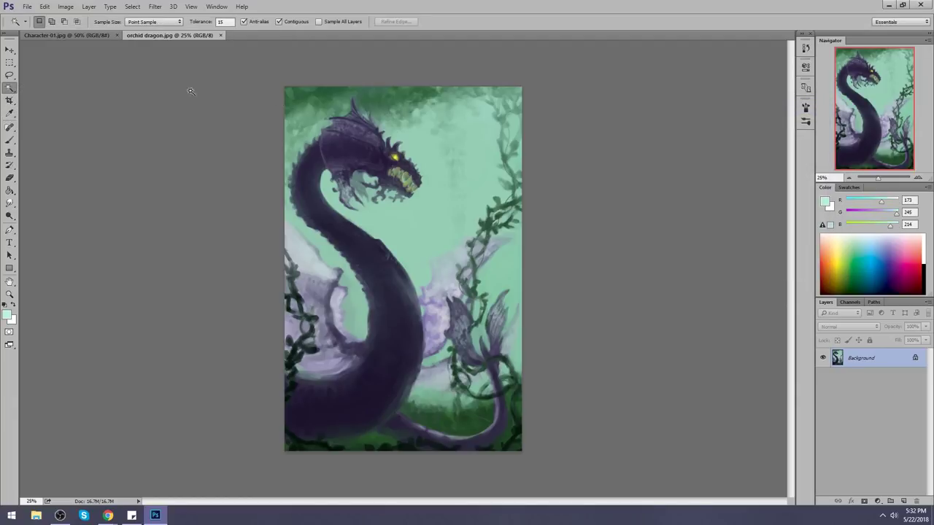
Step: Magic Wand-select the green background patches around the dragon in Add mode
left_click(433, 222)
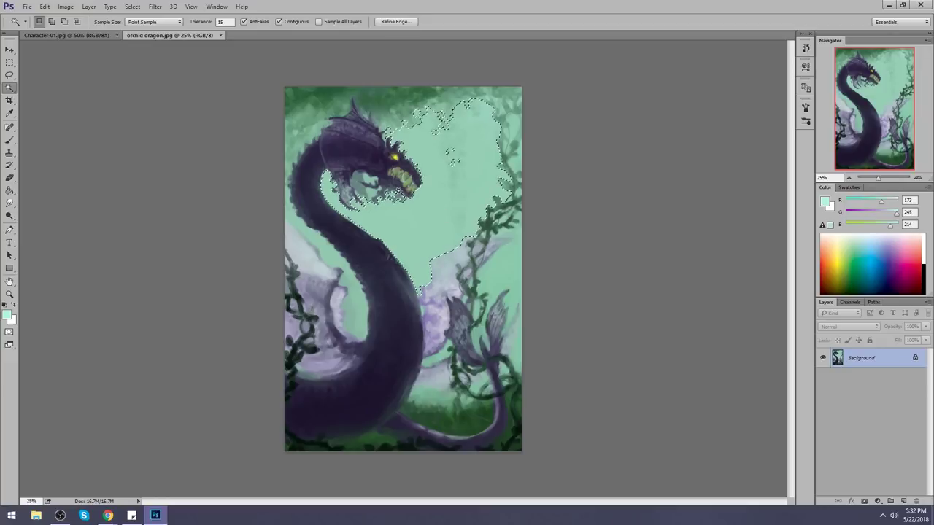
left_click(310, 239)
left_click(500, 279)
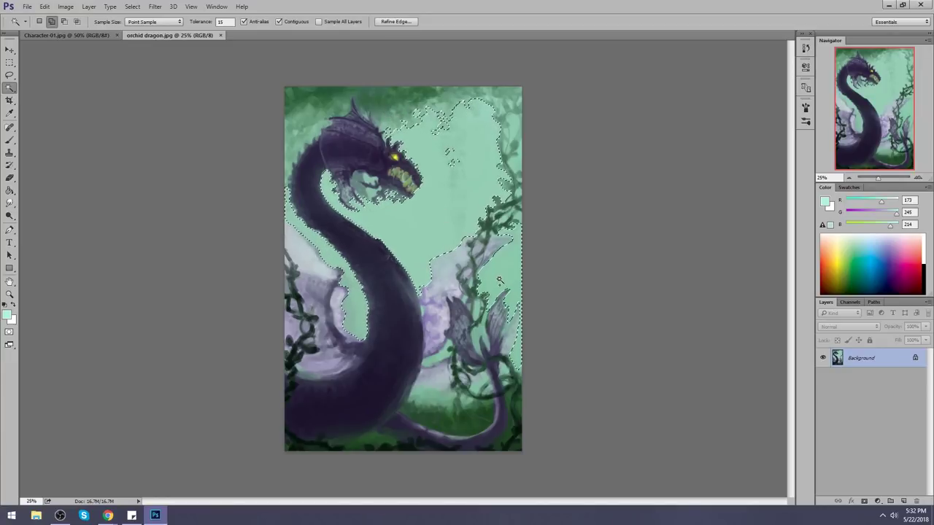
left_click(443, 378)
left_click(434, 394)
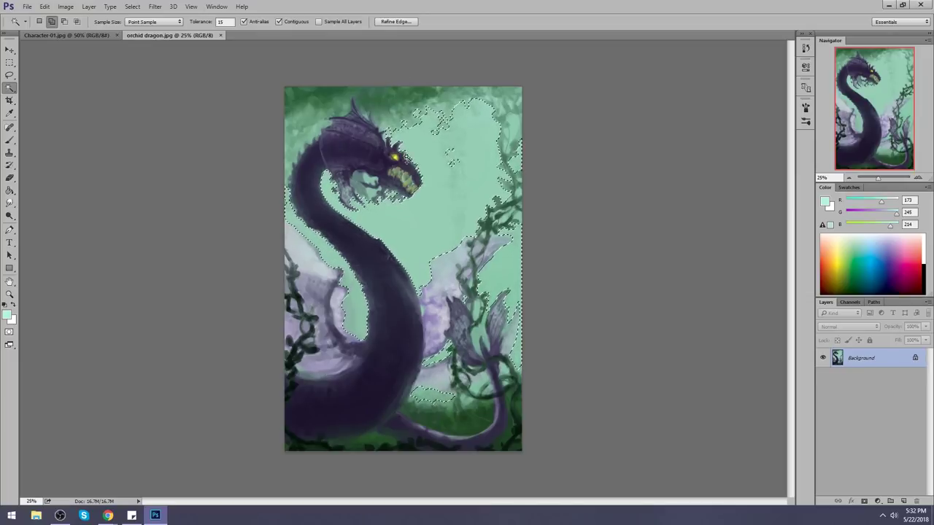
Step: Raise the selected background's Lightness to +28 with Hue/Saturation
key("ctrl+u")
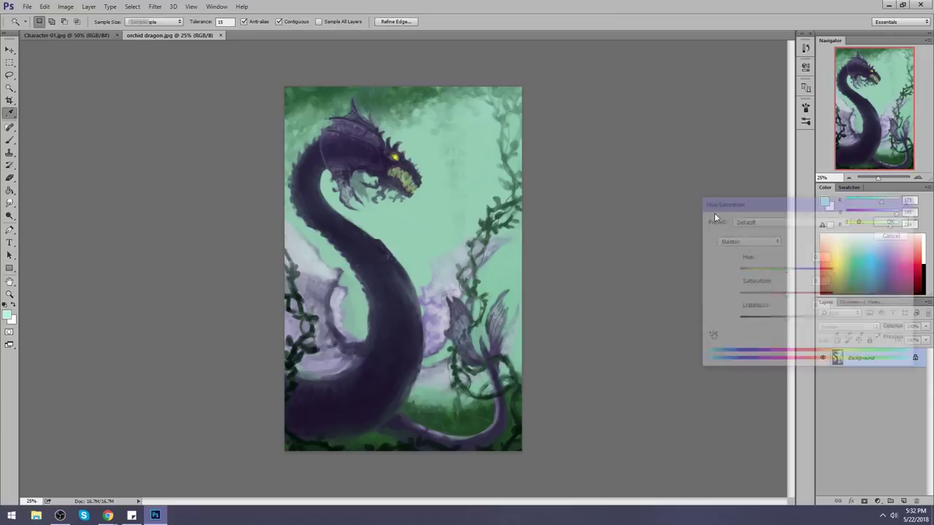
left_click_drag(785, 319, 807, 325)
left_click(896, 220)
Step: Reselect the pale background with the Magic Wand and bring up the selection menu
key("w")
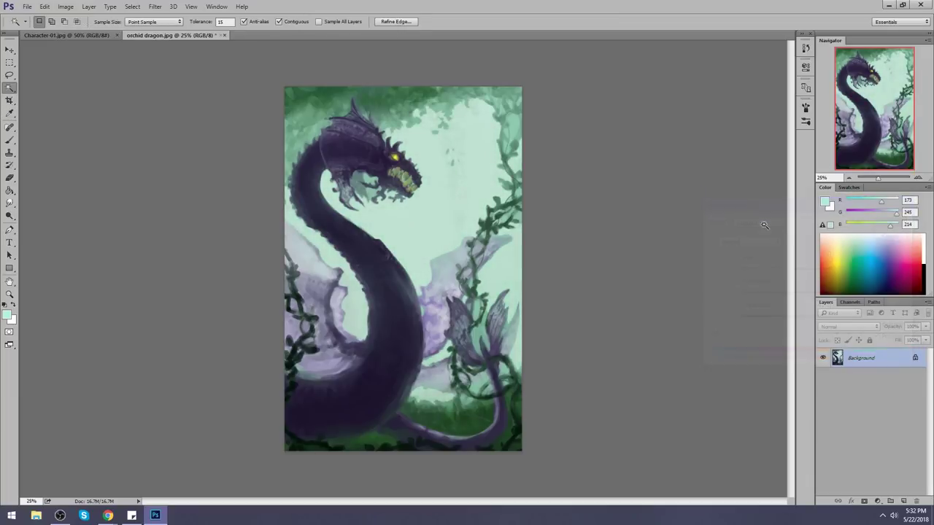
left_click(412, 238)
key("m")
right_click(411, 230)
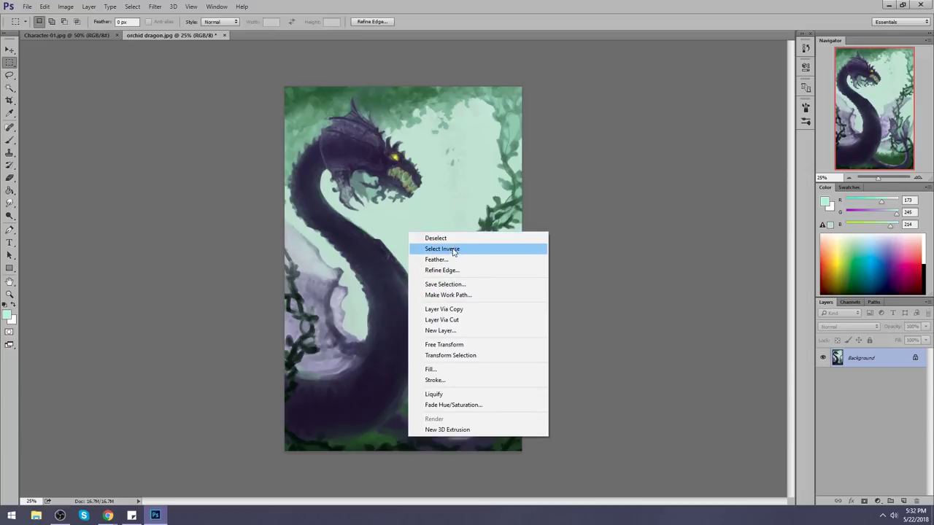
Step: Invert the selection to everything but the background, add a new layer, and choose a larger soft brush
left_click(460, 248)
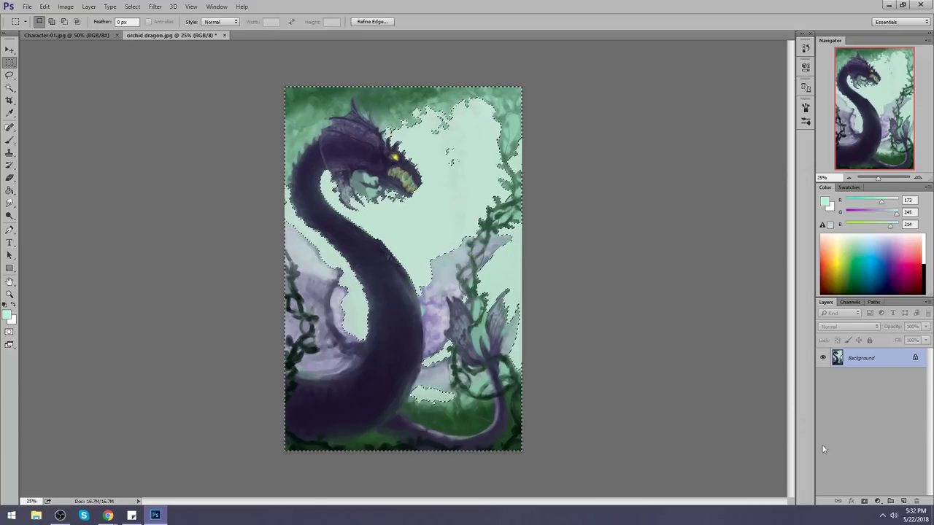
left_click(903, 501)
key("b")
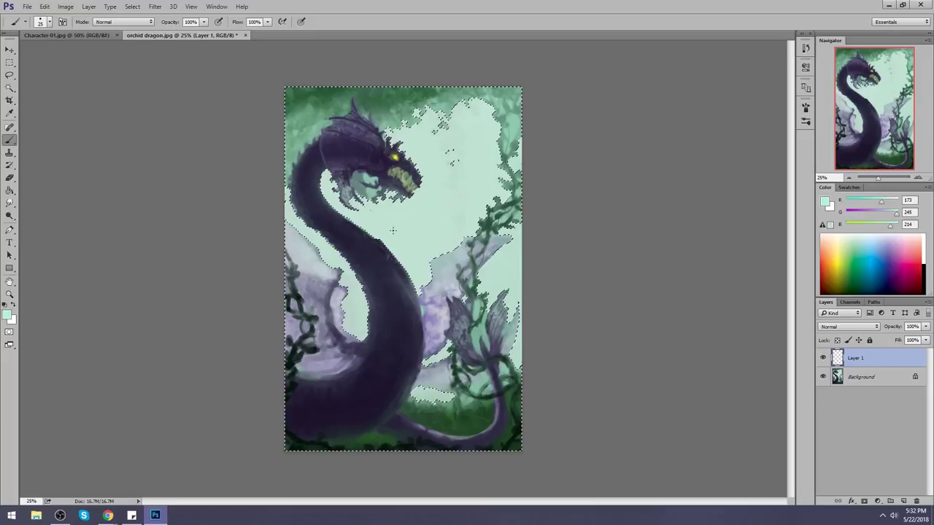
right_click(389, 236)
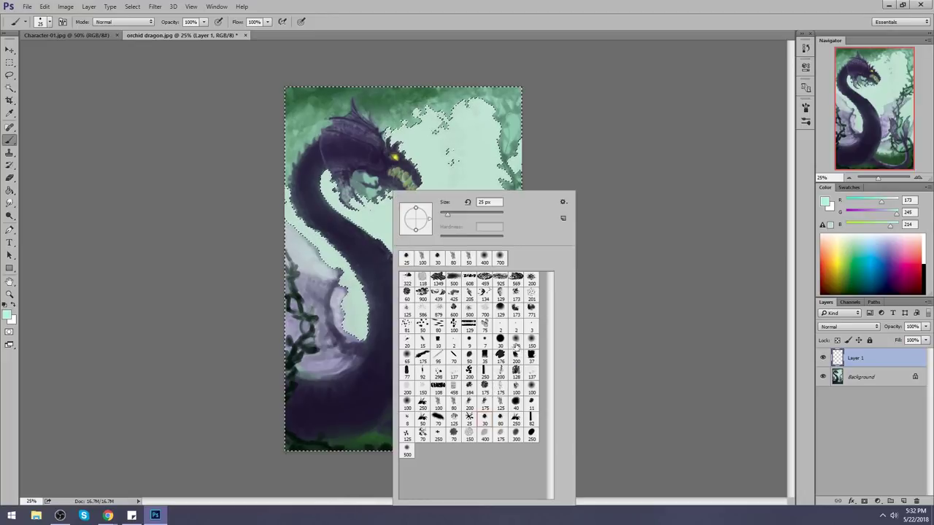
left_click(675, 300)
key("bracketright")
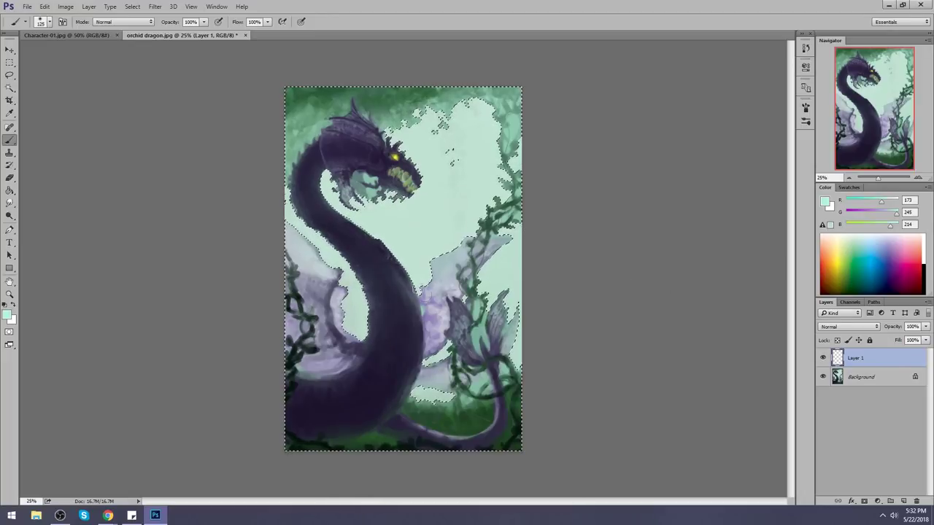
Step: Sample dark purple from the body and paint it over the wing and neck edge
left_click(411, 347, "alt")
mouse_move(404, 356)
left_mouse_down()
mouse_move(446, 341)
mouse_move(465, 303)
left_mouse_up()
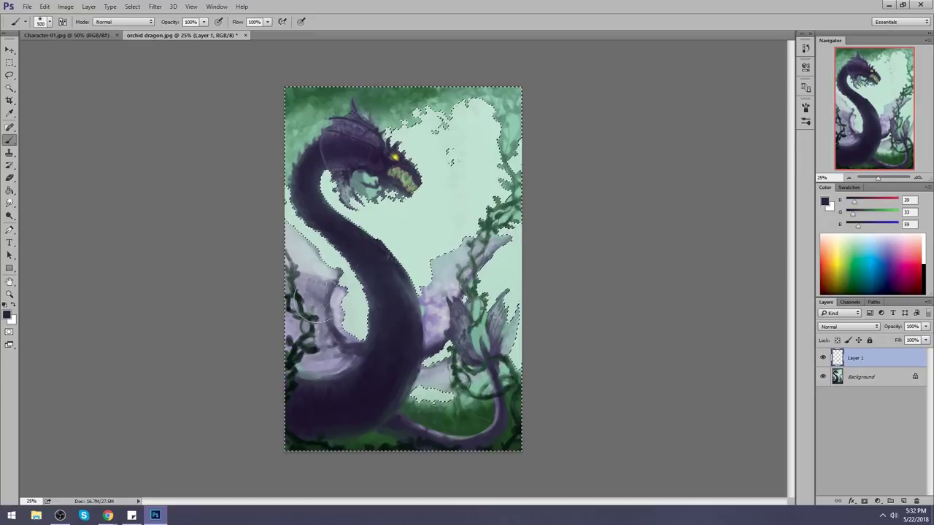
left_click_drag(359, 341, 342, 328)
mouse_move(340, 286)
left_mouse_down()
mouse_move(342, 312)
mouse_move(331, 268)
left_mouse_up()
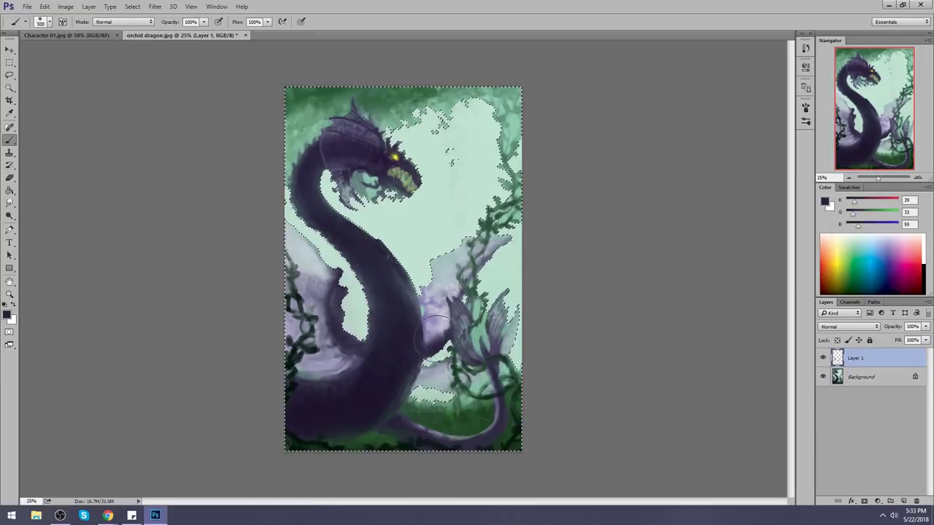
Step: Switch to another brush and darken the wings, neck and lower body in purple
right_click(400, 194)
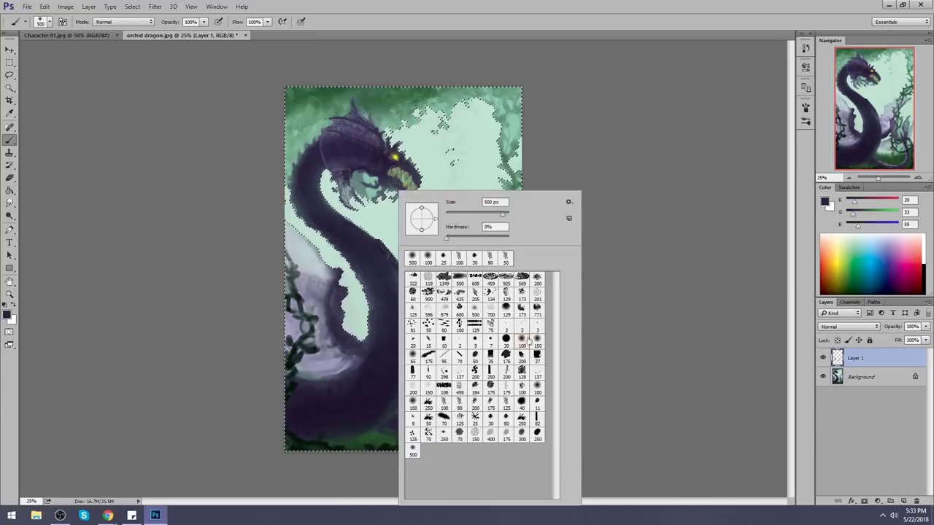
left_click(614, 295)
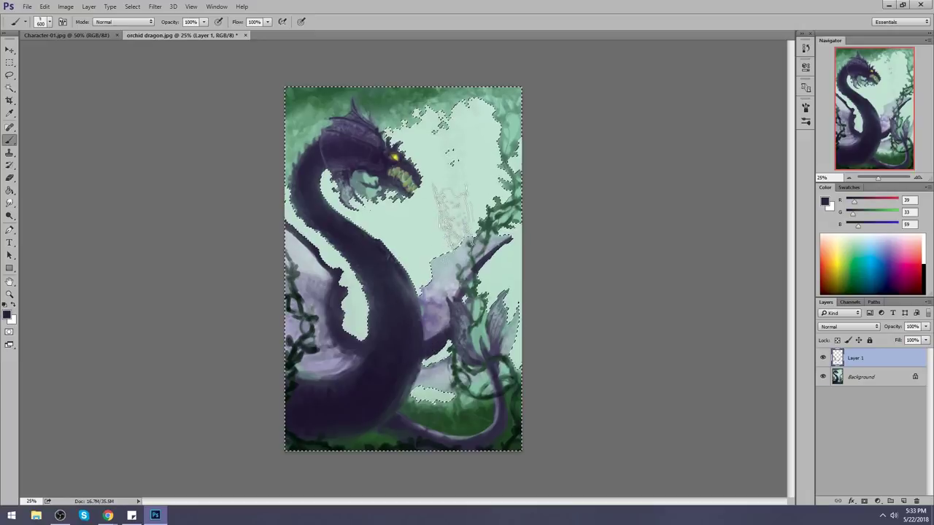
left_click_drag(451, 212, 403, 332)
left_click_drag(507, 226, 366, 361)
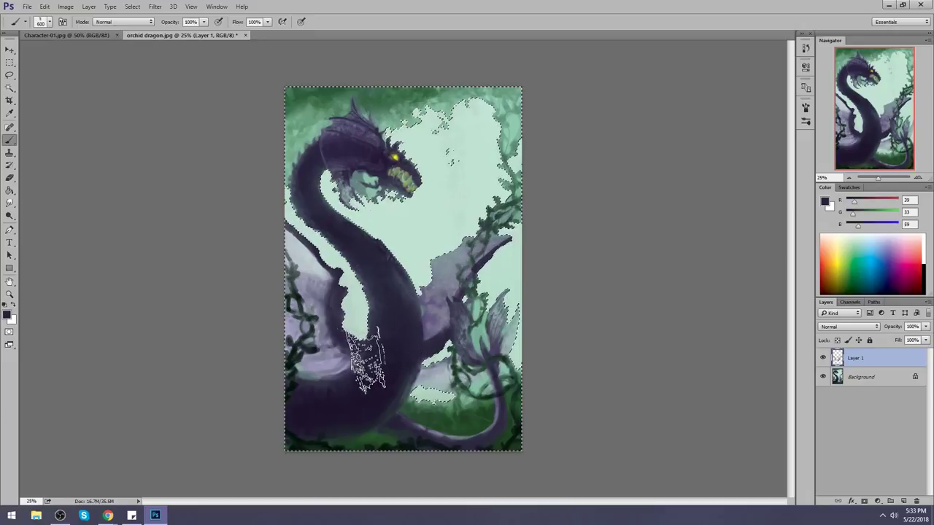
left_click_drag(354, 231, 335, 350)
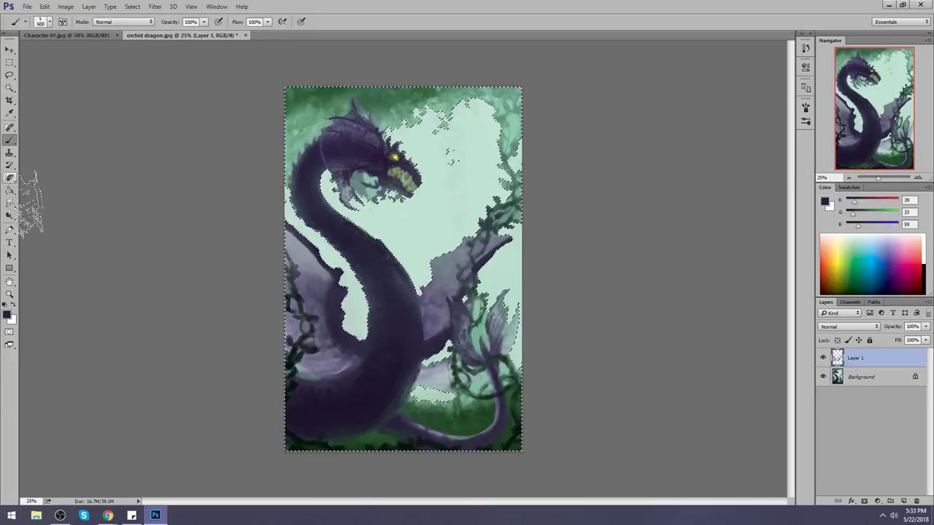
key("m")
right_click(396, 227)
Step: Deselect and dodge the wing with a 400 px brush limited to Highlights
left_click(426, 232)
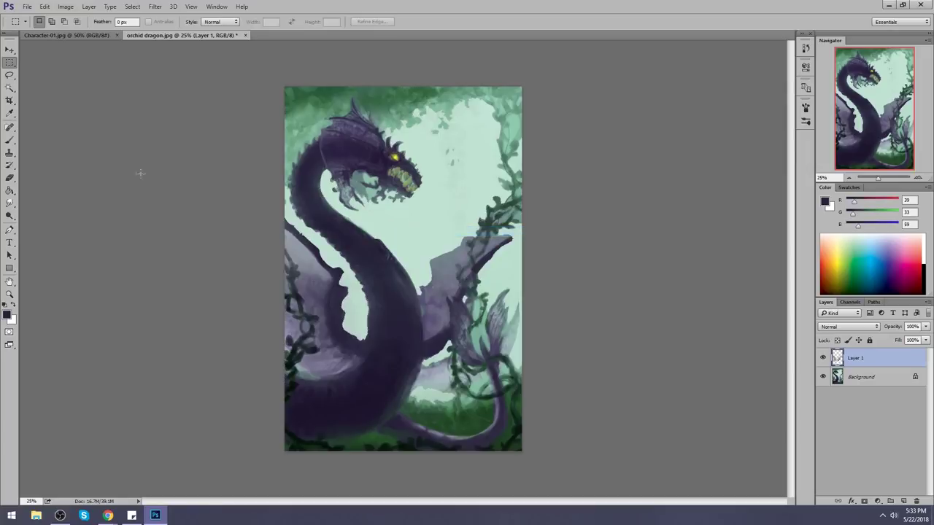
left_click(13, 217)
key("ctrl+shift+d")
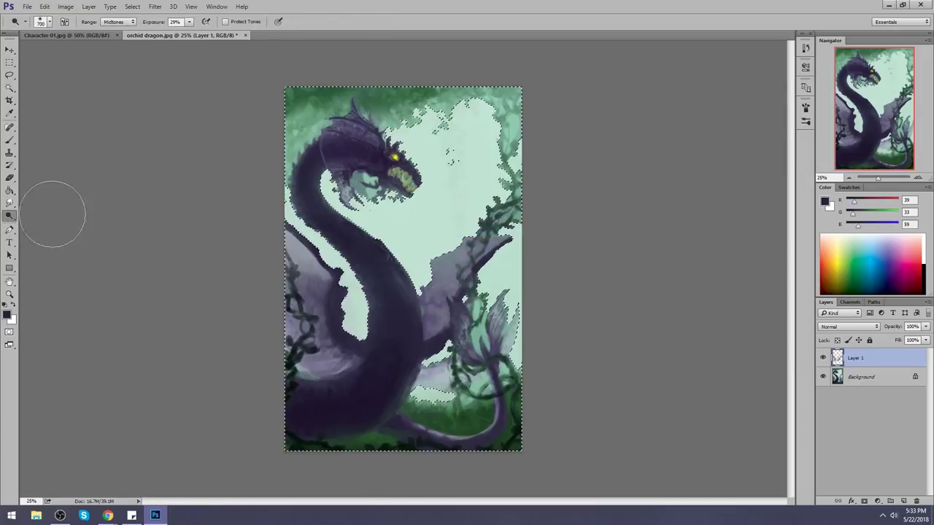
key("ctrl+d")
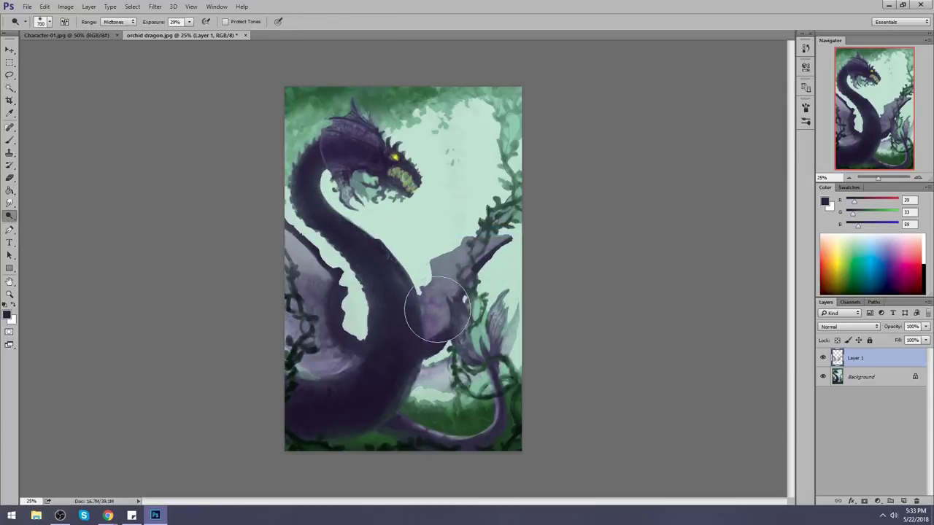
mouse_move(448, 279)
left_mouse_down()
mouse_move(446, 291)
mouse_move(426, 256)
mouse_move(449, 252)
left_mouse_up()
left_click(117, 21)
left_click(115, 40)
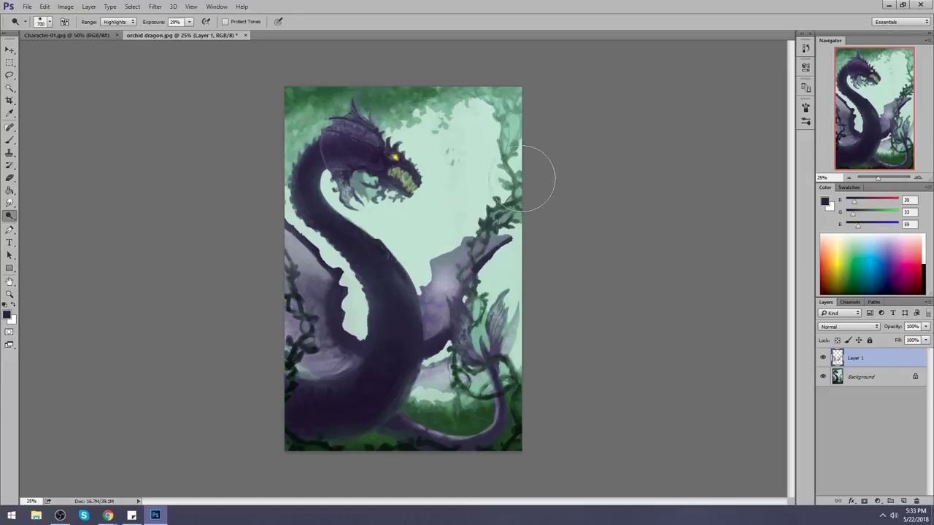
key("bracketleft")
key("bracketleft")
key("bracketleft")
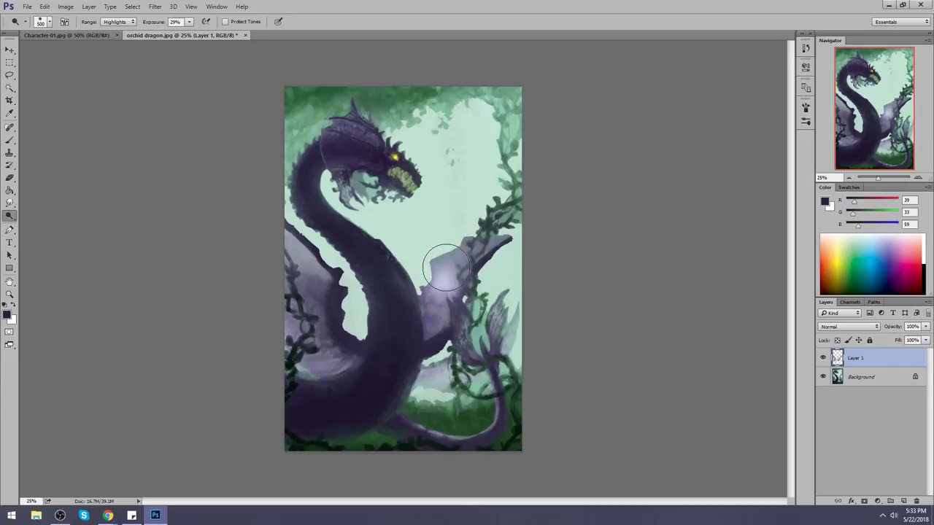
left_click_drag(441, 280, 448, 264)
Step: Undo that stroke, then dodge the wings at Midtones with 45% exposure
key("ctrl+z")
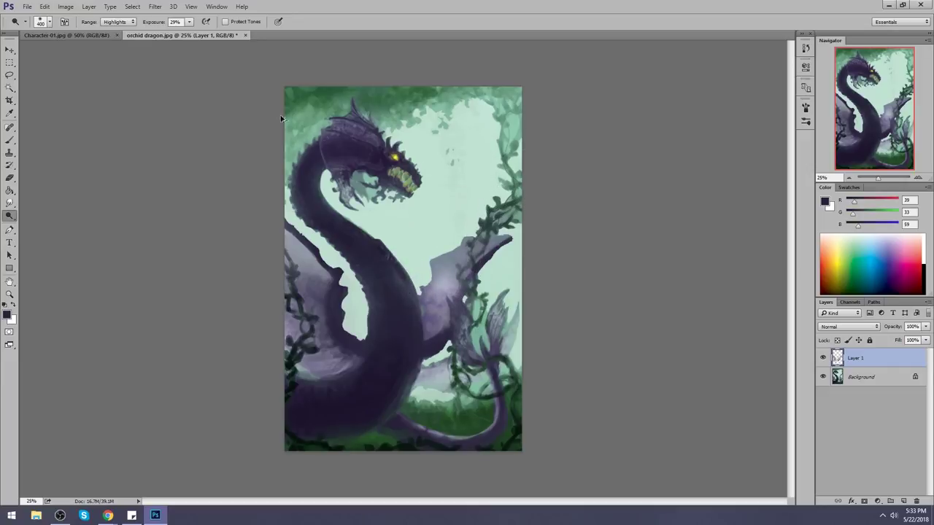
left_click(128, 22)
left_click(115, 34)
left_click_drag(189, 21, 191, 52)
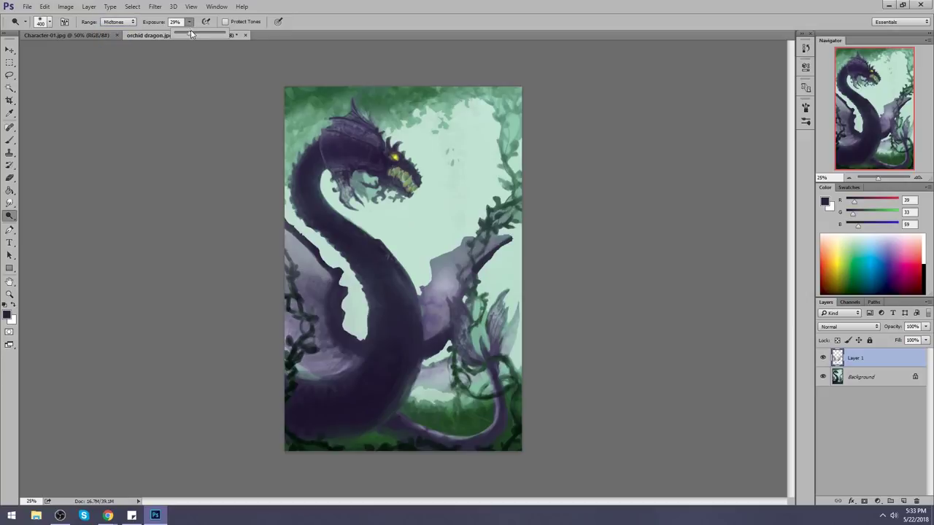
mouse_move(441, 268)
left_mouse_down()
mouse_move(429, 266)
mouse_move(440, 252)
mouse_move(434, 257)
left_mouse_up()
mouse_move(314, 301)
left_mouse_down()
mouse_move(308, 267)
mouse_move(319, 279)
mouse_move(303, 255)
mouse_move(321, 275)
mouse_move(304, 256)
mouse_move(314, 329)
left_mouse_up()
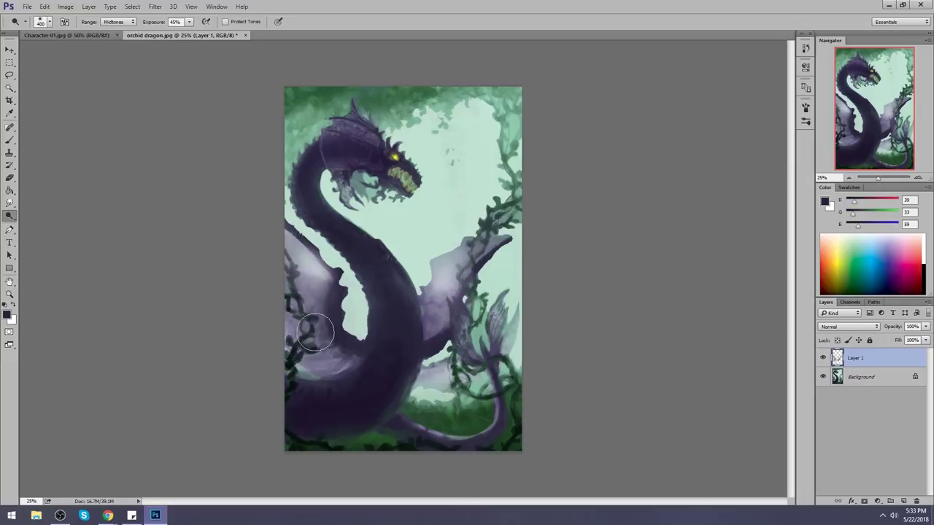
mouse_move(287, 232)
left_mouse_down()
mouse_move(315, 275)
mouse_move(333, 271)
mouse_move(320, 272)
mouse_move(317, 290)
mouse_move(325, 351)
mouse_move(322, 303)
mouse_move(304, 277)
mouse_move(320, 326)
mouse_move(299, 319)
mouse_move(414, 288)
mouse_move(311, 323)
left_mouse_up()
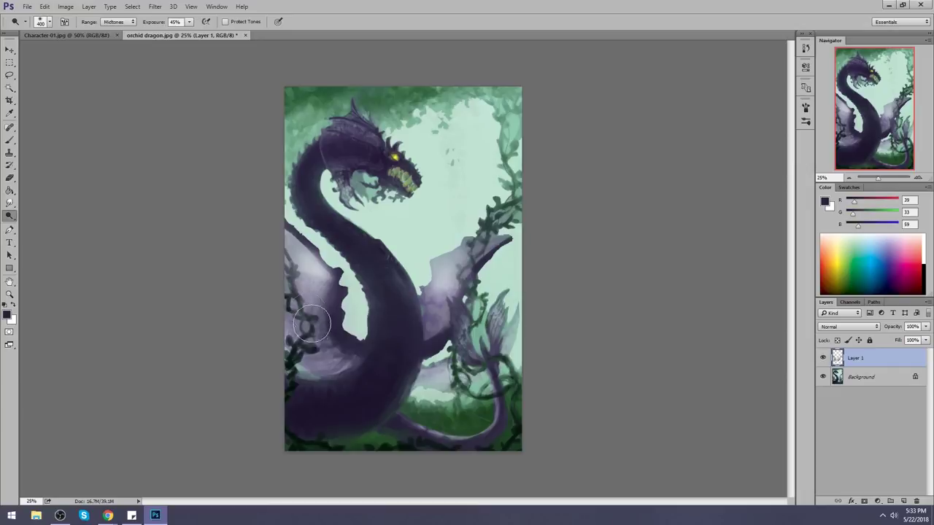
Step: Restore the sky selection and lower its saturation to -24 with Hue/Saturation
left_click(9, 88)
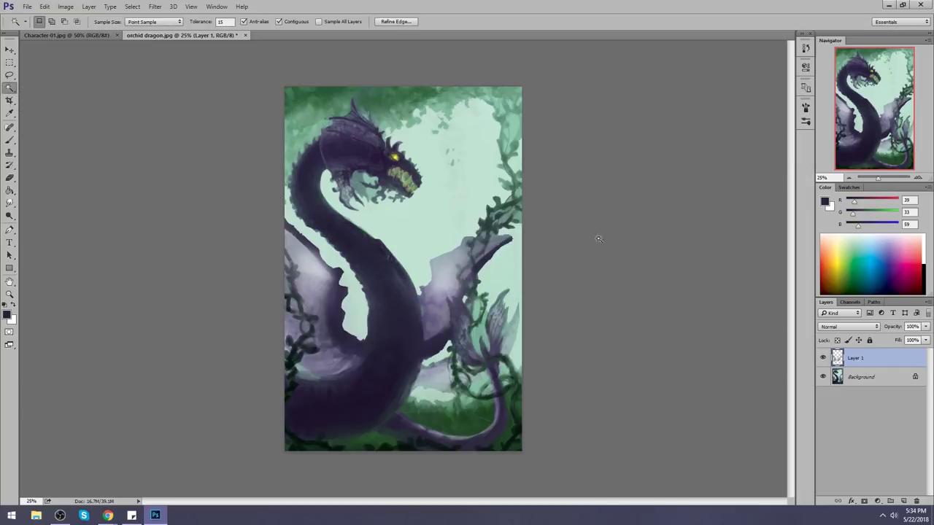
right_click(464, 231)
left_click(496, 245)
key("m")
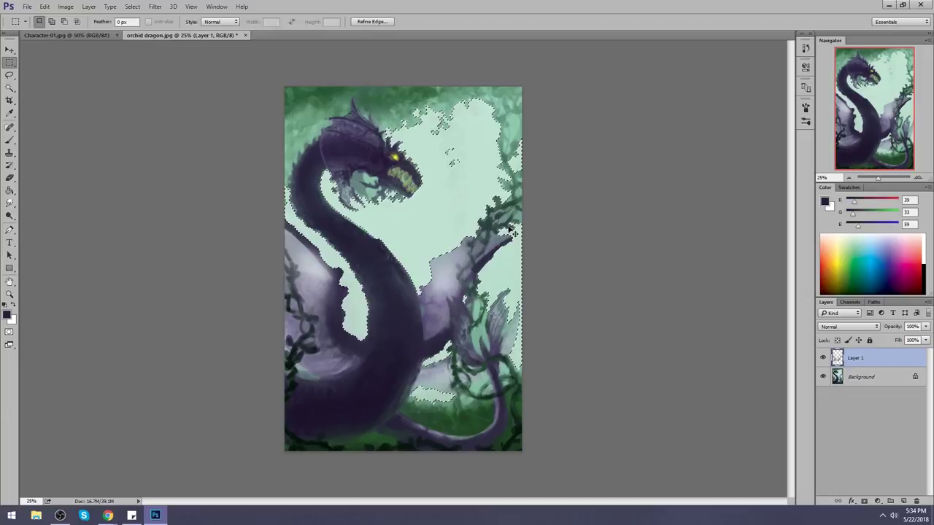
key("ctrl+u")
left_click_drag(785, 294, 795, 323)
key("Return")
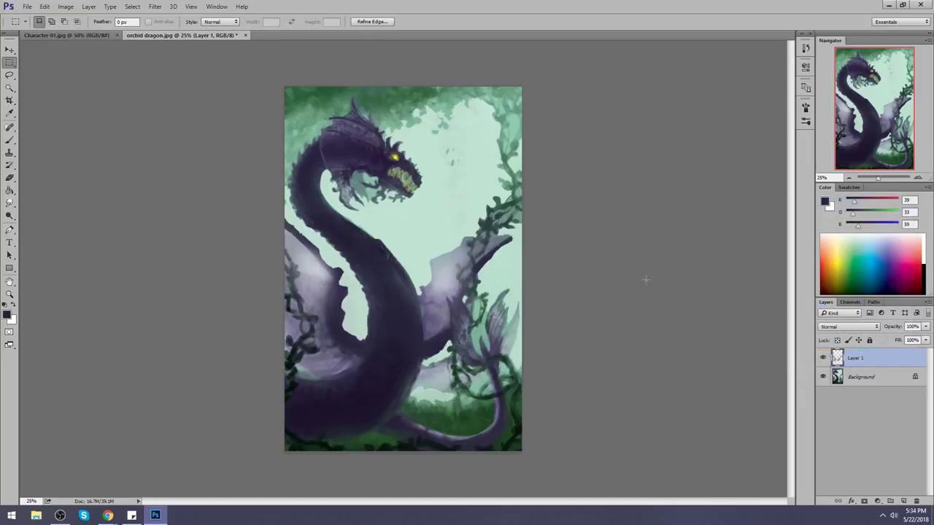
Step: Merge Layer 1 into the Background and raise the Lightness to +56
right_click(866, 357)
left_click(819, 355)
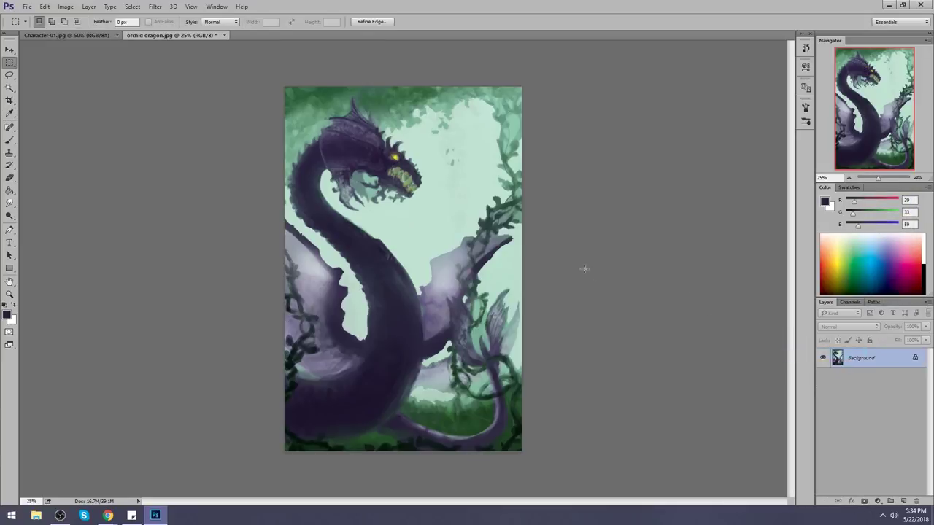
key("ctrl+u")
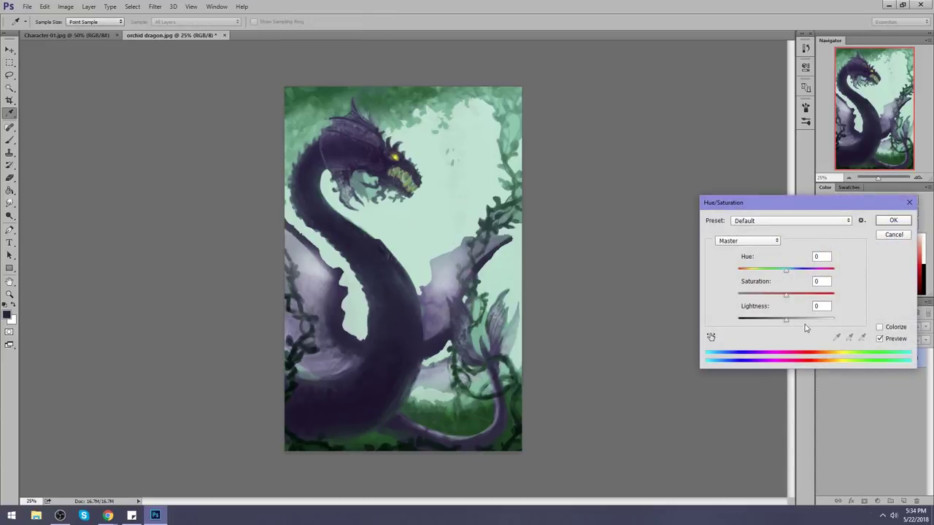
left_click_drag(786, 323, 815, 323)
left_click(892, 220)
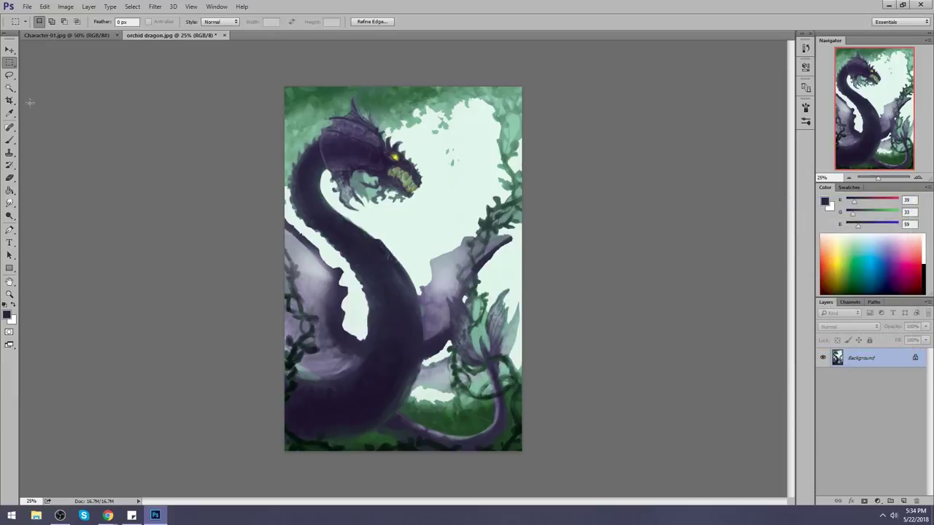
Step: Select the gaps in the dragon's mouth and paint them with the pale sky colour
left_click(10, 88)
left_click(375, 181)
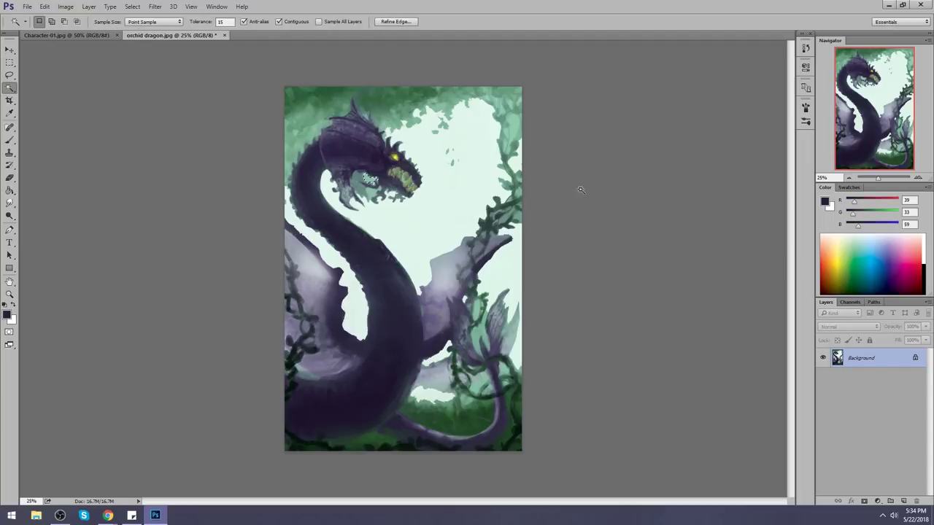
left_click(361, 193, "shift")
left_click(357, 177)
key("b")
left_click(379, 211, "alt")
mouse_move(343, 171)
left_mouse_down()
mouse_move(336, 208)
mouse_move(361, 182)
mouse_move(351, 227)
left_mouse_up()
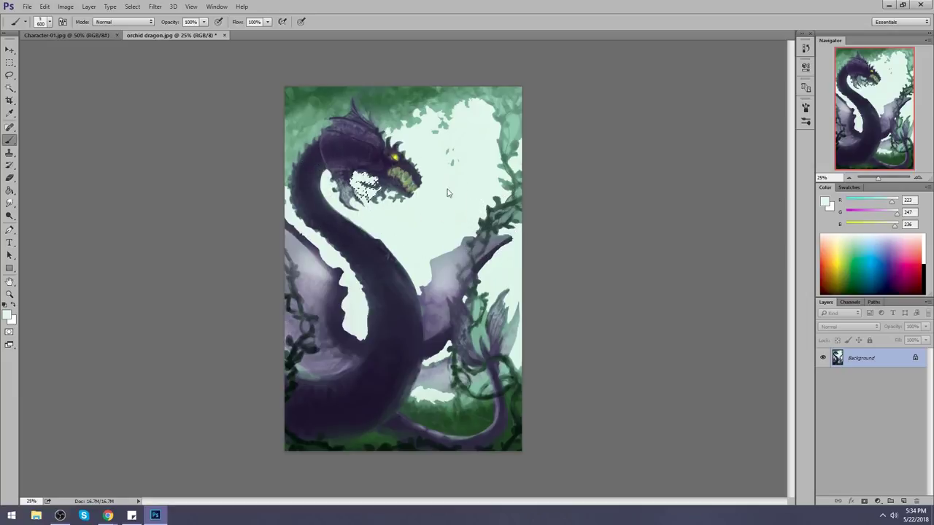
Step: Deselect, add a new empty Layer 1, and pick foliage green for the Paint Bucket
key("m")
right_click(433, 172)
left_click(460, 177)
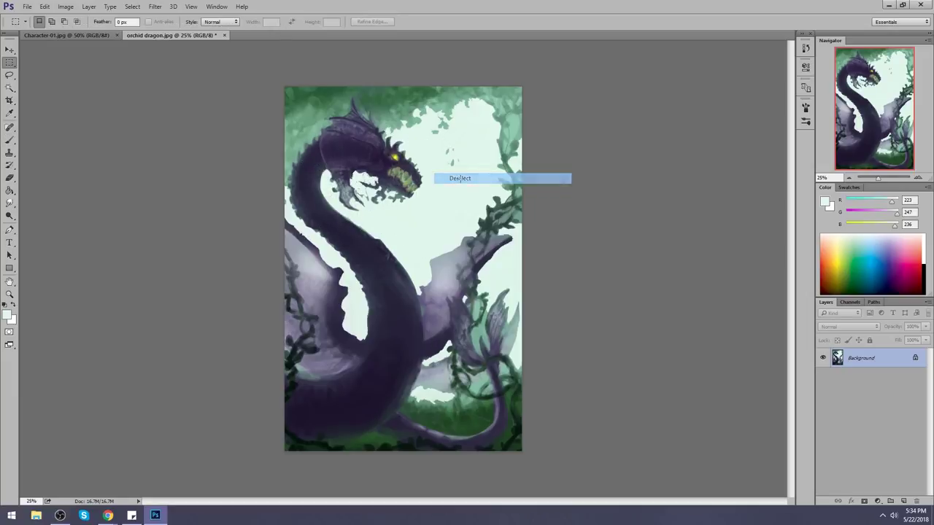
left_click(903, 501)
key("g")
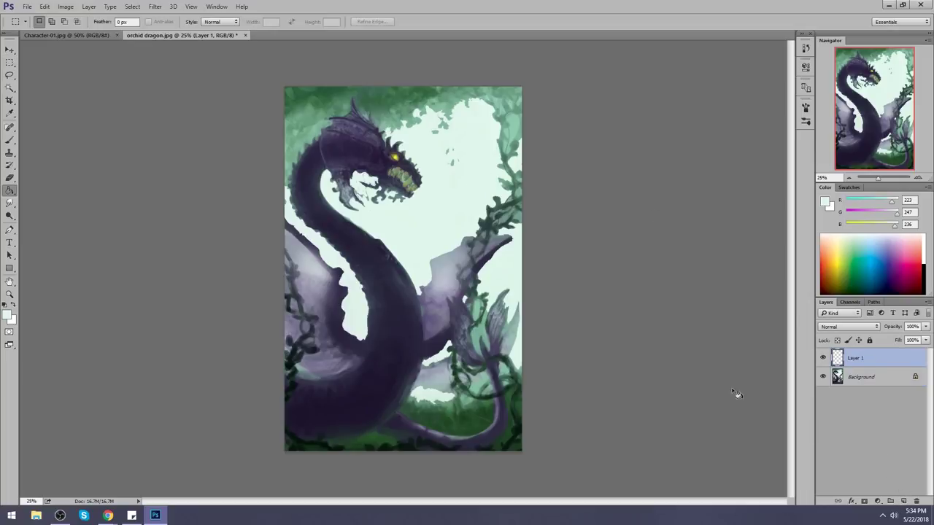
left_click(453, 86, "alt")
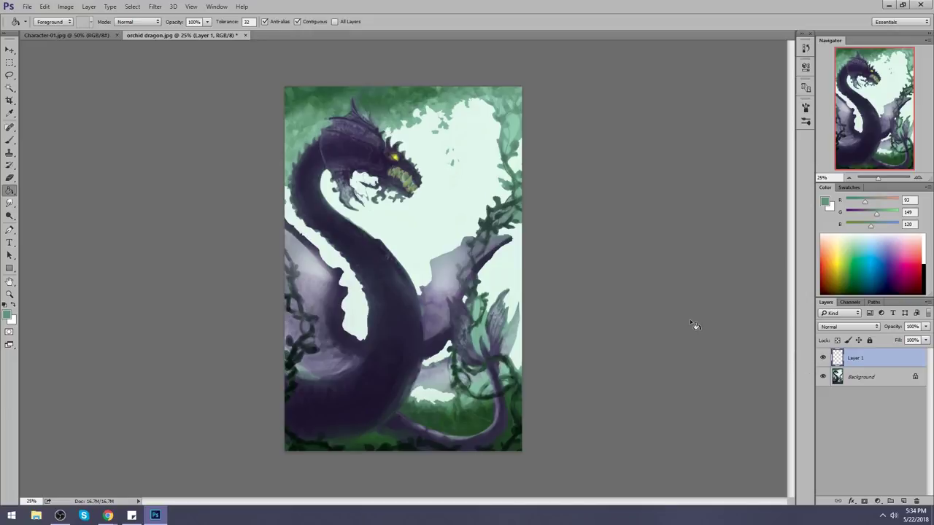
Step: Dismiss the canvas context menu twice, then select the whole canvas
key("m")
right_click(390, 222)
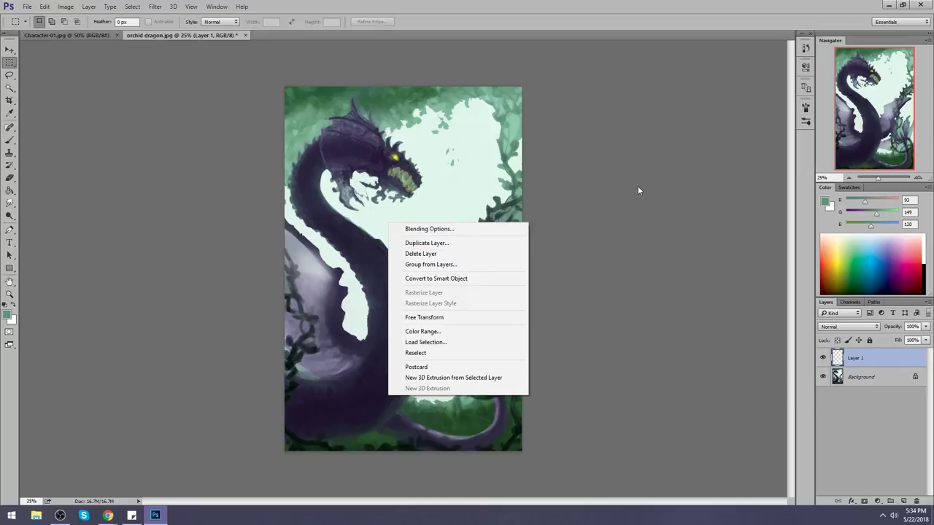
left_click(621, 204)
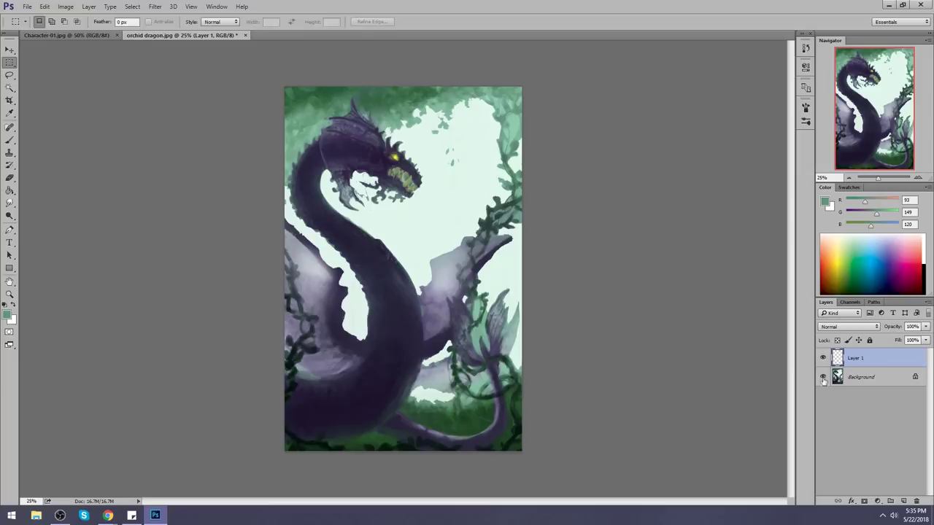
right_click(383, 183)
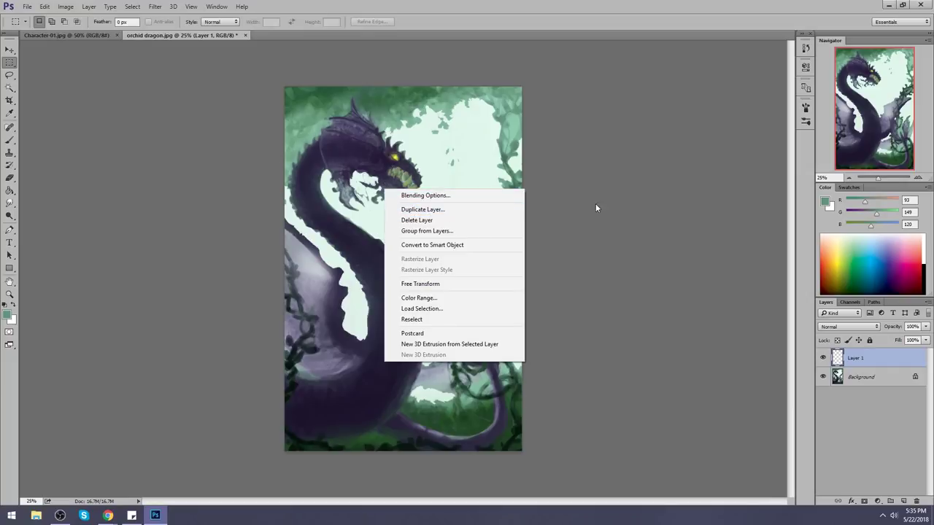
left_click(555, 211)
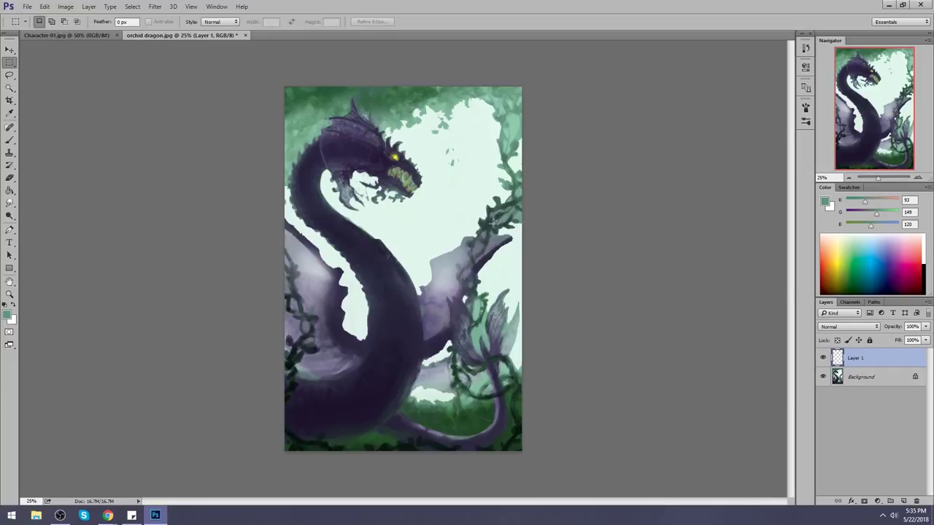
key("ctrl+a")
Step: Magic Wand-select the pale sky on Background plus the top-left and top-edge foliage
left_click(10, 87)
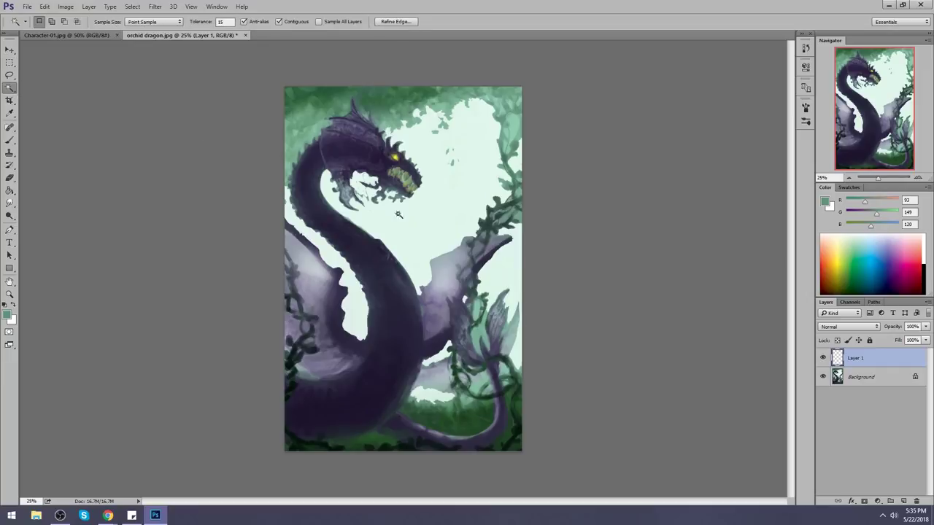
left_click(868, 377)
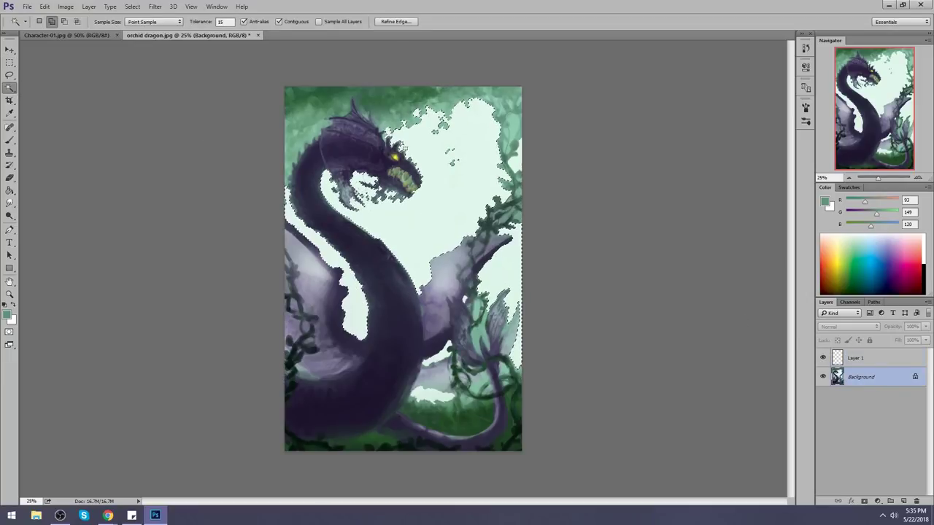
left_click(307, 136)
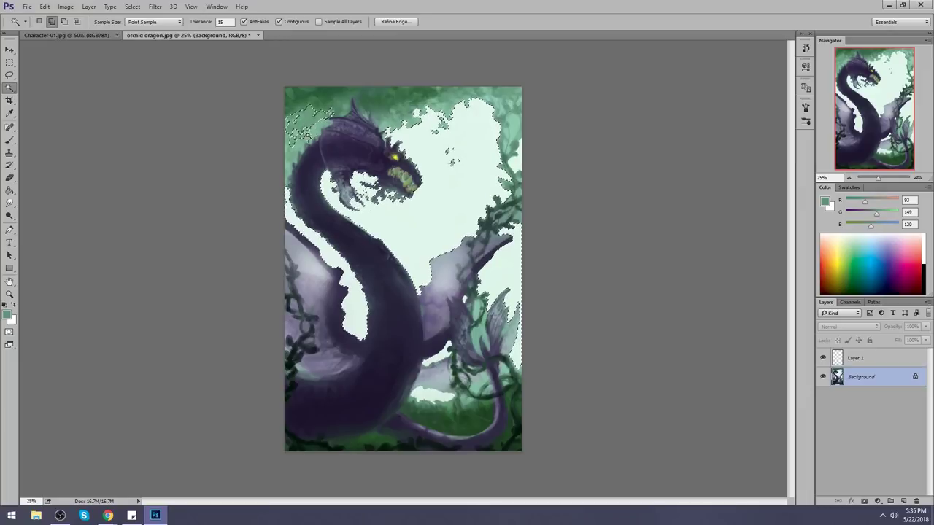
left_click(329, 109)
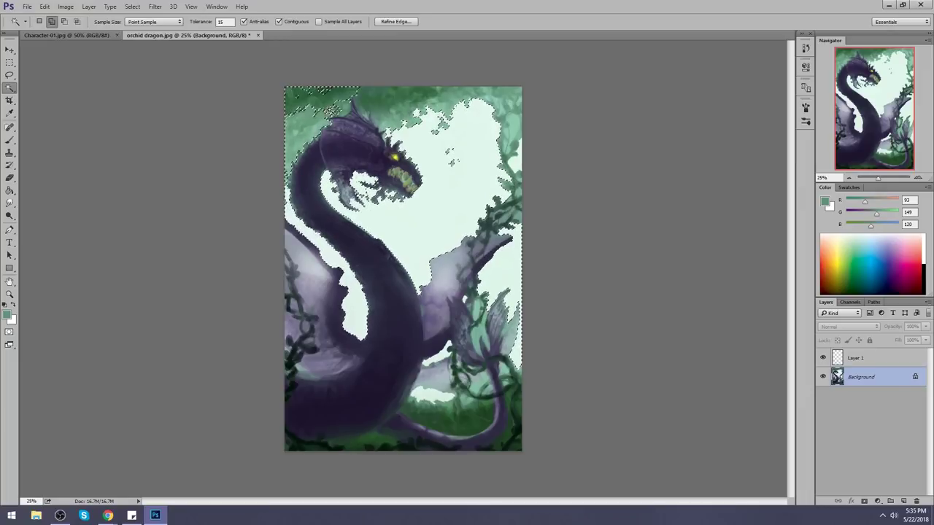
left_click(311, 89)
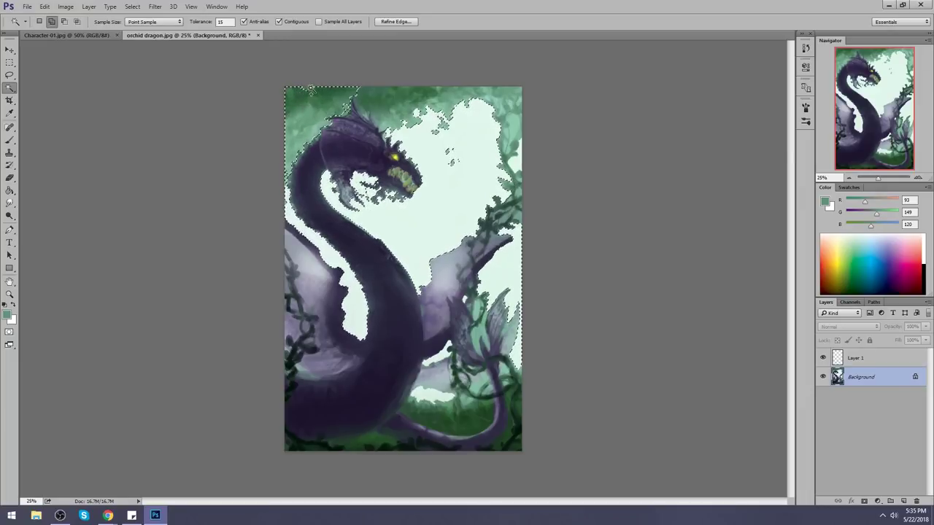
left_click(404, 107)
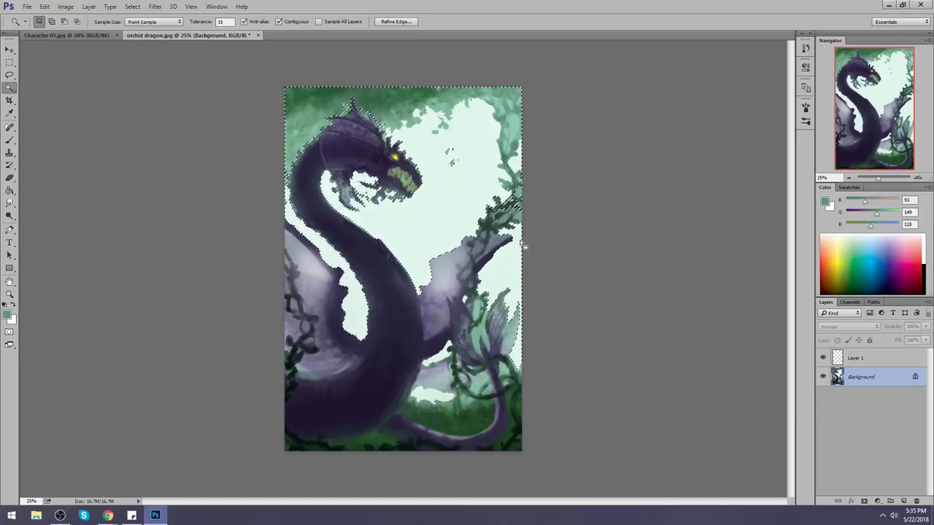
key("shift")
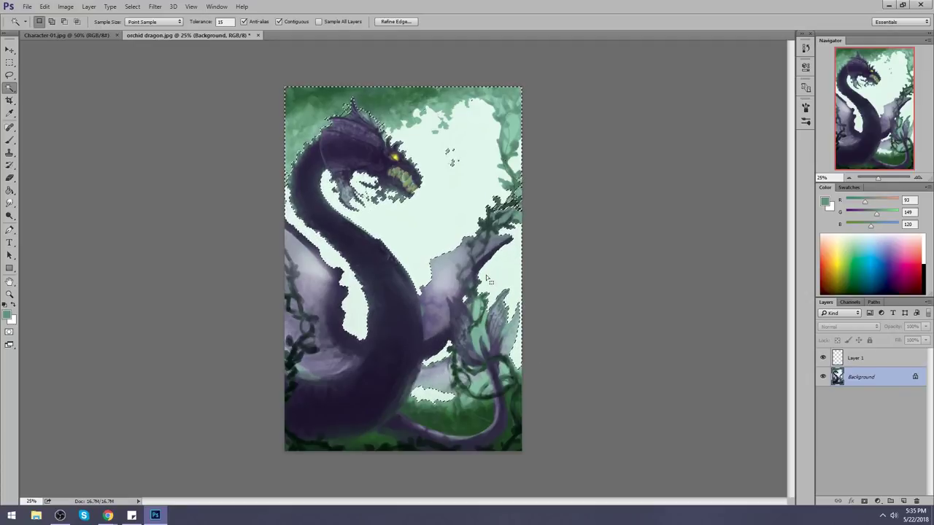
Step: Invert the selection, shift its hue by +49, and add a new layer above Layer 1
key("m")
right_click(488, 278)
left_click(514, 291)
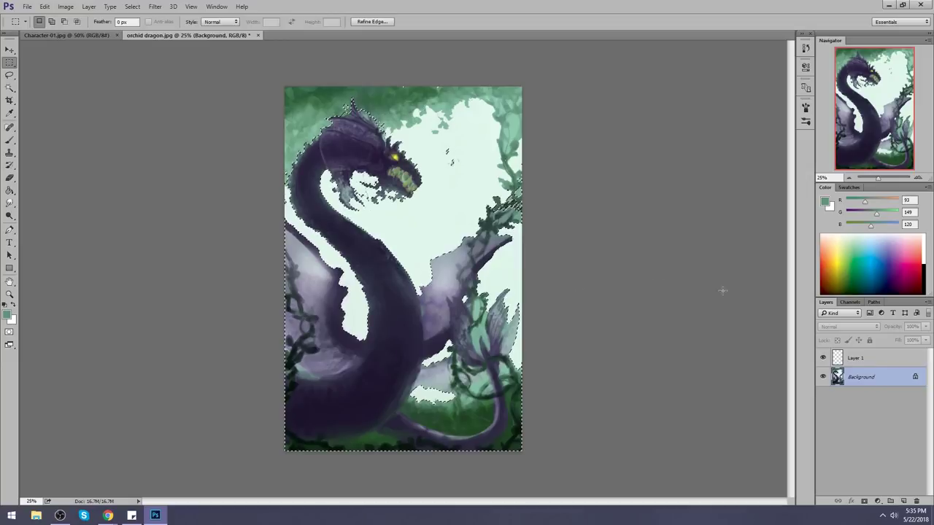
key("ctrl+u")
left_click_drag(785, 271, 808, 273)
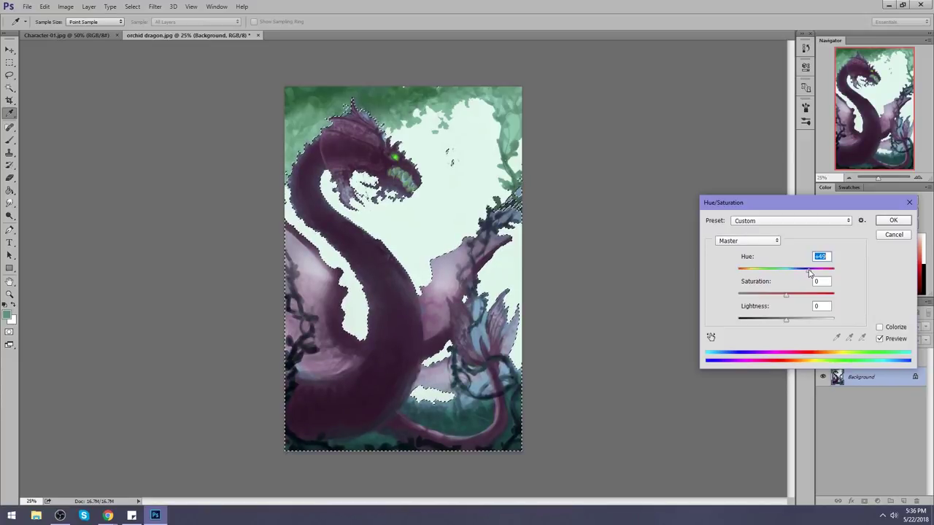
left_click(893, 221)
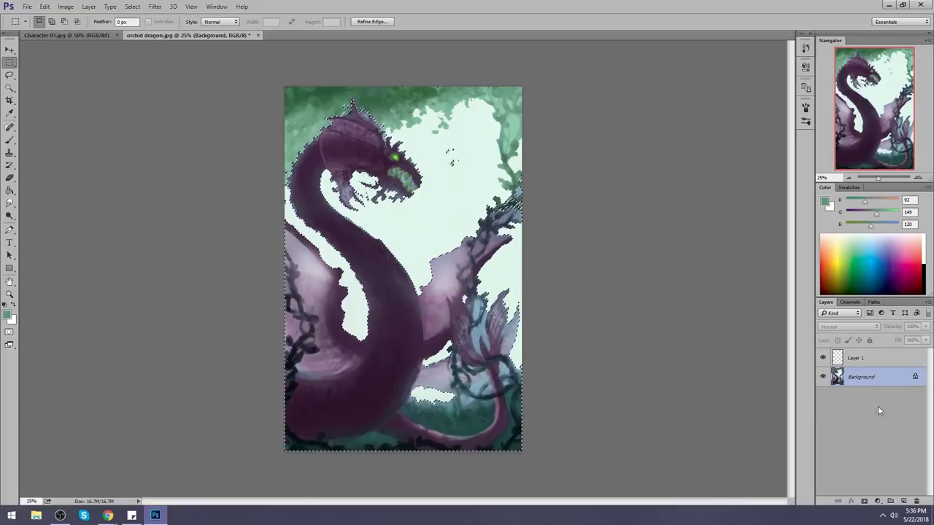
left_click(885, 361)
left_click(903, 501)
Step: Deselect and bucket-fill Layer 2 entirely with dark green
key("g")
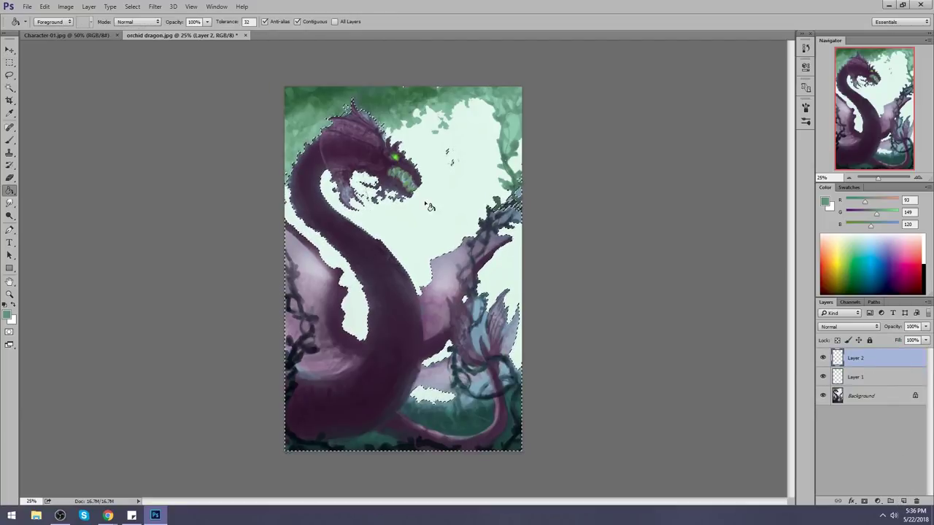
right_click(445, 210)
left_click(463, 216)
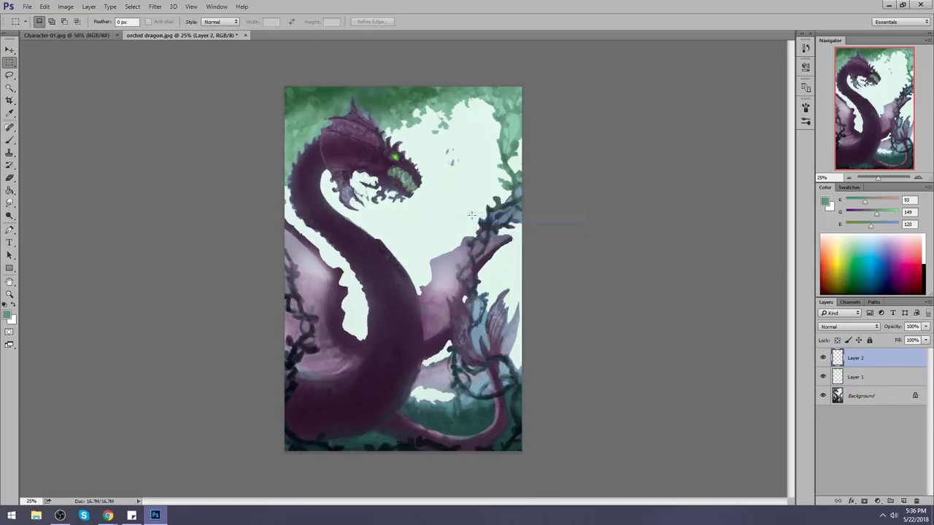
left_click(415, 97, "alt")
left_click(416, 96)
Step: Set Layer 2's blend mode to Lighten and lower its Fill to 50%
left_click(838, 326)
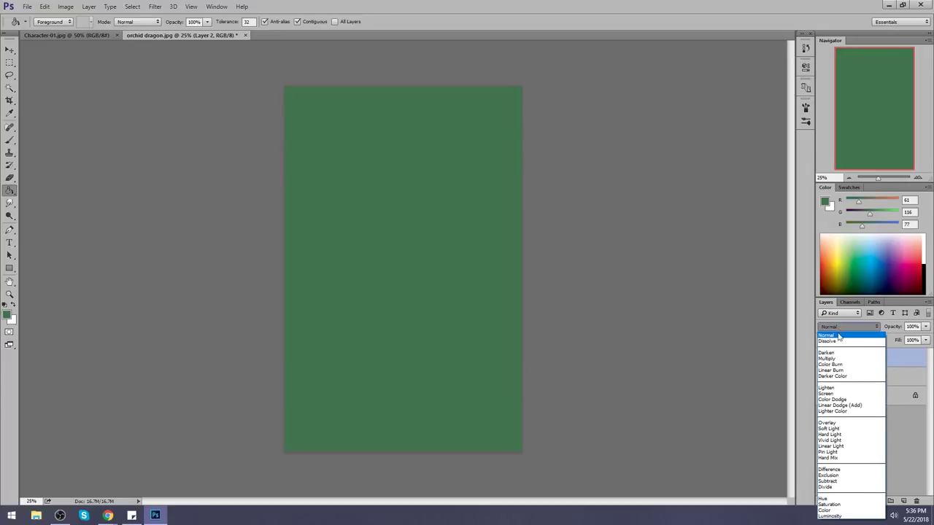
left_click(836, 326)
scroll(836, 327, "down", 6)
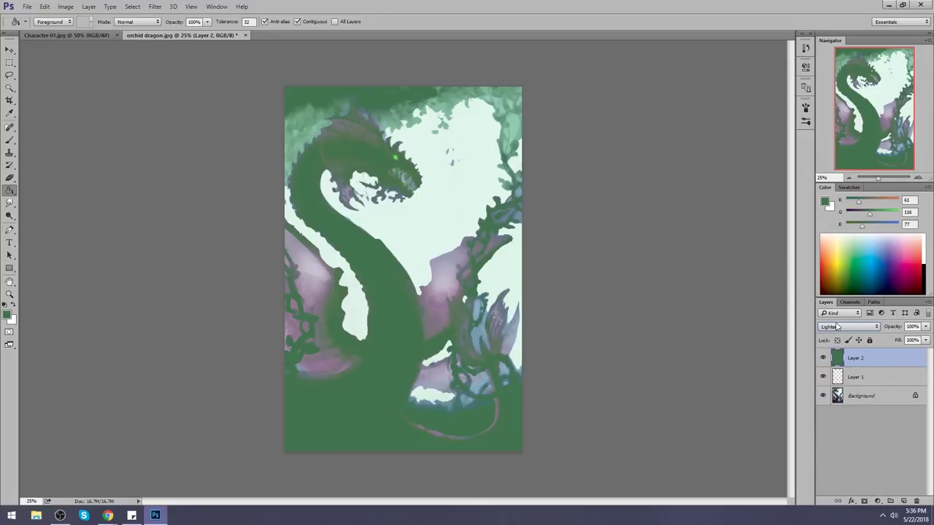
scroll(836, 327, "down", 1)
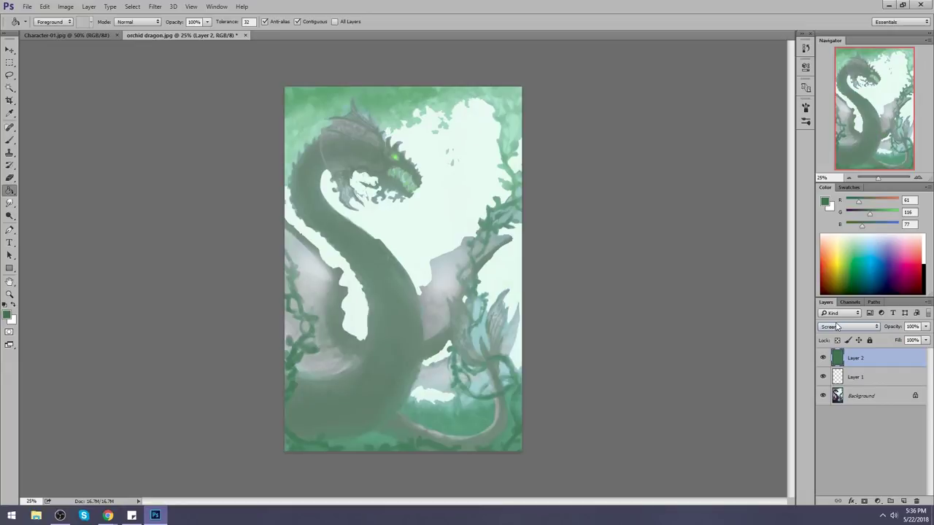
scroll(836, 326, "up", 1)
left_click(925, 340)
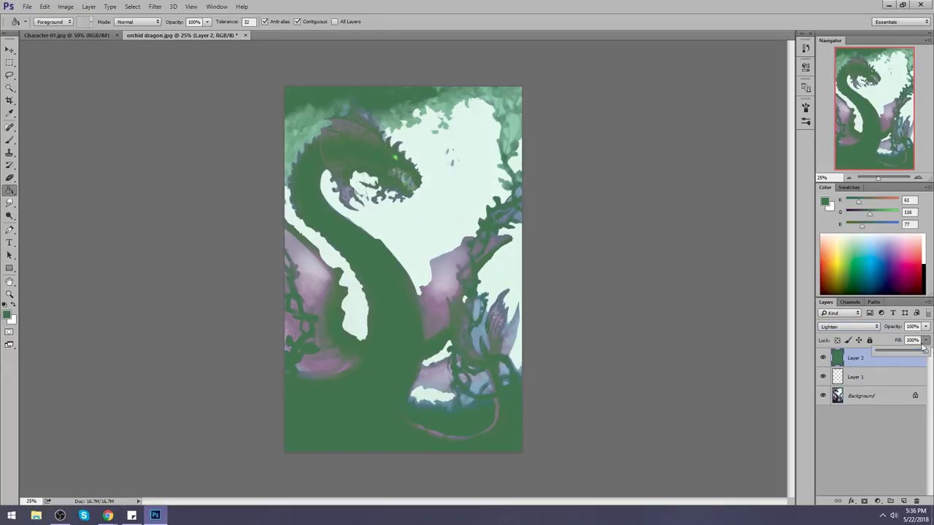
mouse_move(905, 351)
left_mouse_down()
mouse_move(892, 351)
mouse_move(900, 354)
left_mouse_up()
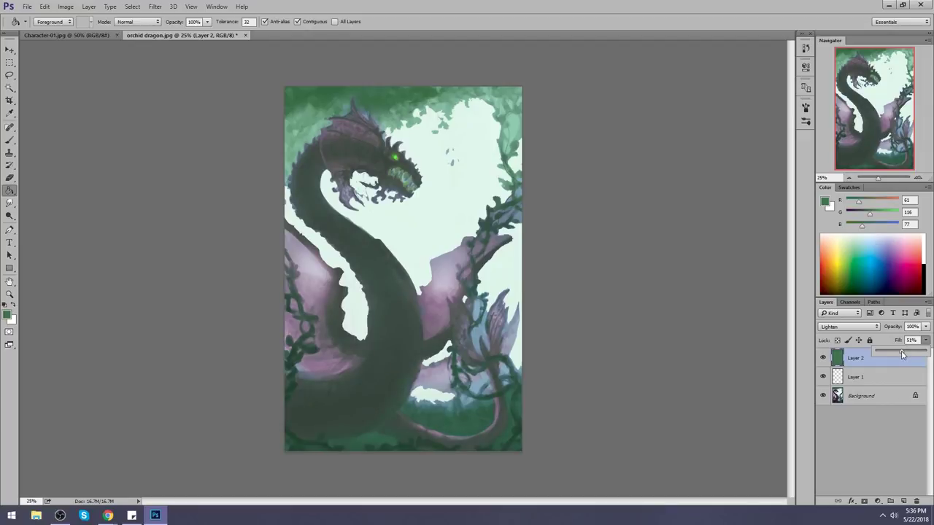
left_click(856, 363)
Step: Take a larger eraser, try erasing the wash off the lower dragon, then undo it
key("e")
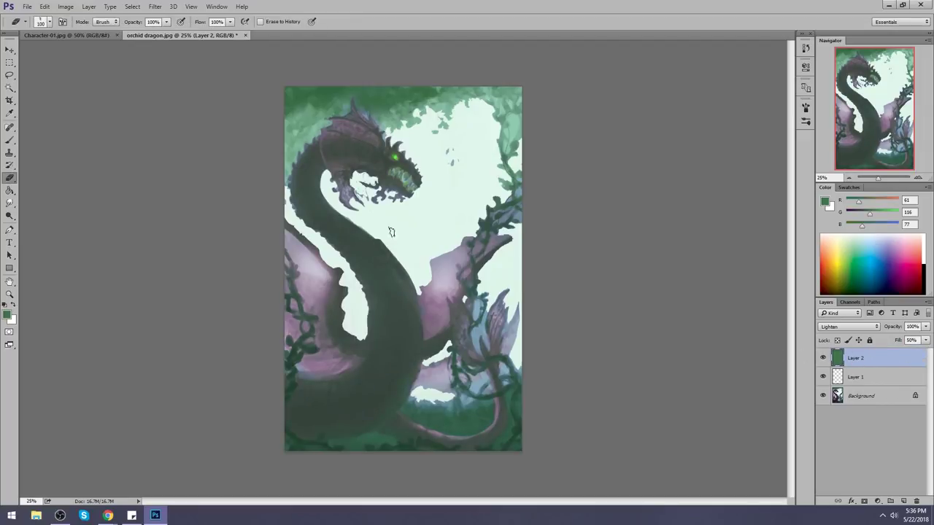
right_click(420, 294)
left_click(633, 323)
key("bracketright")
key("bracketright")
key("bracketright")
mouse_move(282, 406)
left_mouse_down()
mouse_move(326, 408)
mouse_move(365, 375)
left_mouse_up()
key("ctrl+z")
Step: Partly erase the wash over the lower body, neck and body at 43% eraser opacity
key("4")
key("3")
mouse_move(285, 402)
left_mouse_down()
mouse_move(330, 401)
mouse_move(370, 380)
left_mouse_up()
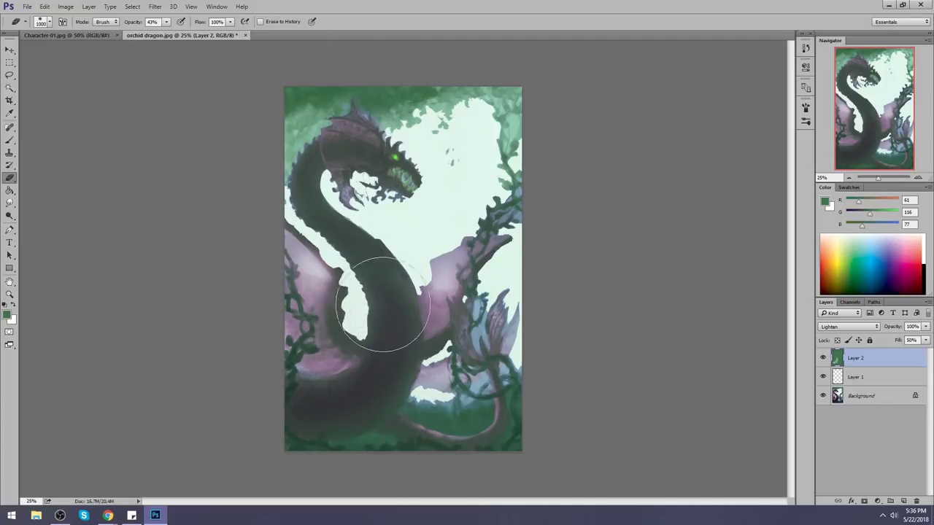
mouse_move(382, 305)
left_mouse_down()
mouse_move(300, 166)
mouse_move(364, 269)
mouse_move(369, 302)
mouse_move(271, 153)
mouse_move(331, 235)
mouse_move(365, 124)
mouse_move(343, 162)
mouse_move(390, 162)
mouse_move(415, 149)
mouse_move(425, 102)
mouse_move(396, 98)
mouse_move(405, 153)
left_mouse_up()
key("bracketleft")
key("bracketleft")
key("bracketleft")
key("bracketleft")
key("bracketleft")
key("bracketleft")
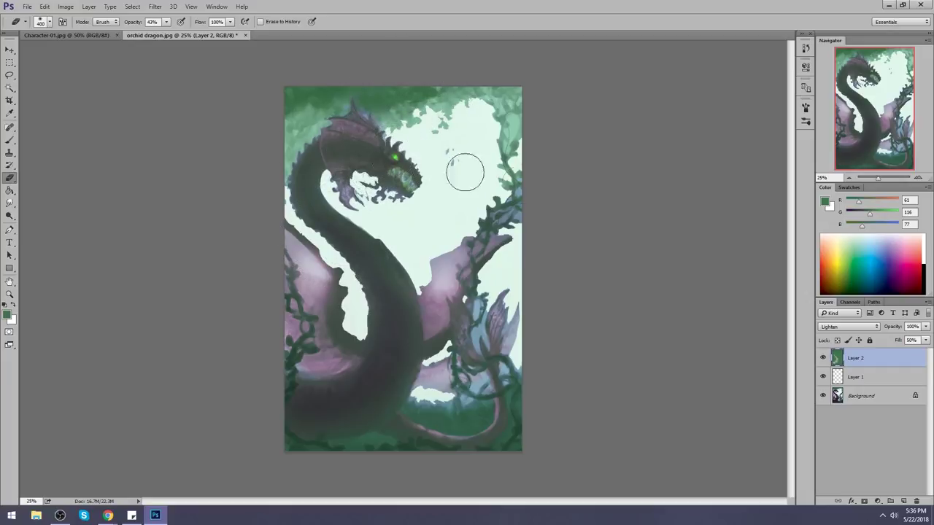
left_click(823, 358)
left_click(824, 358)
Step: Darken Layer 2 to Lightness -44 with Hue/Saturation and compare by toggling its visibility
key("ctrl+u")
mouse_move(787, 319)
left_mouse_down()
mouse_move(765, 323)
mouse_move(775, 324)
left_mouse_up()
left_click(892, 220)
left_click(823, 357)
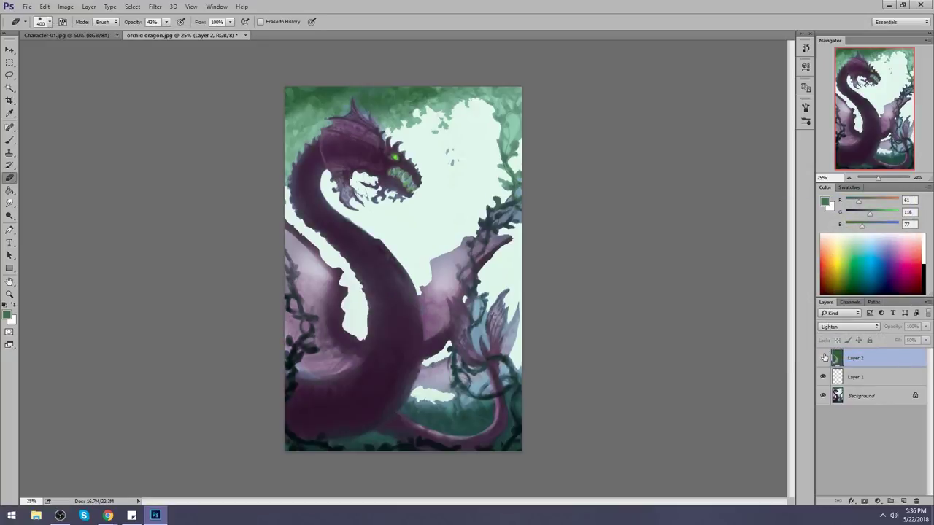
left_click(823, 357)
left_click(823, 358)
left_click(823, 357)
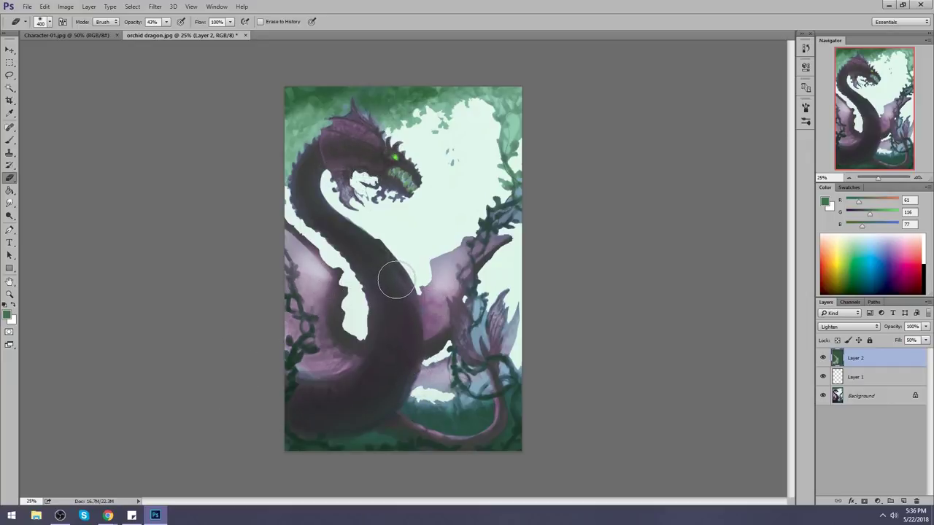
Step: Switch to a small brush and add a new empty Layer 3
key("m")
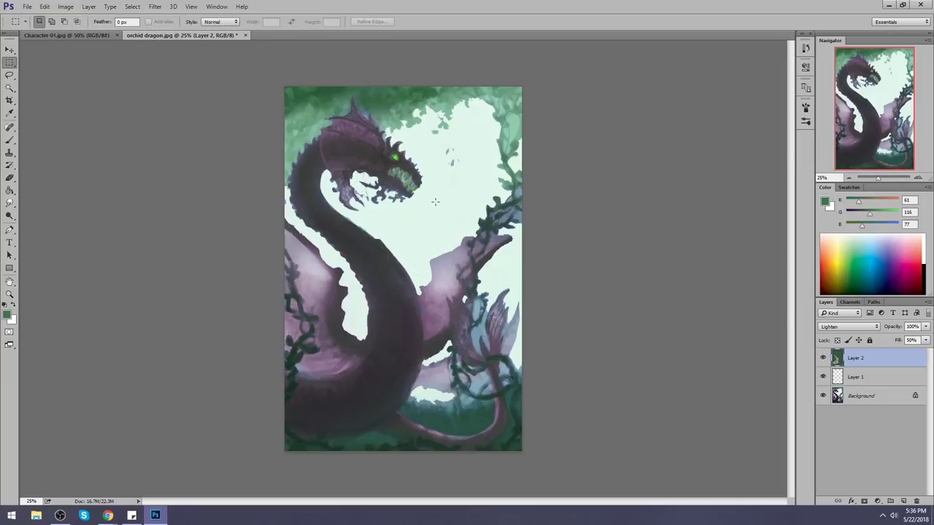
right_click(435, 203)
key("Escape")
key("b")
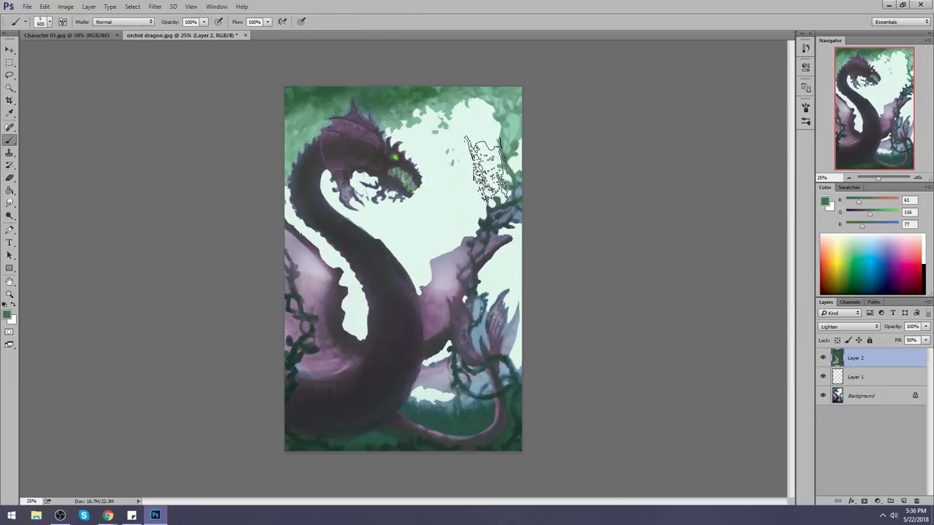
key("bracketleft")
key("bracketleft")
key("bracketleft")
key("bracketleft")
key("bracketleft")
key("bracketleft")
key("bracketleft")
key("bracketleft")
key("bracketleft")
key("bracketleft")
key("bracketleft")
left_click(904, 501)
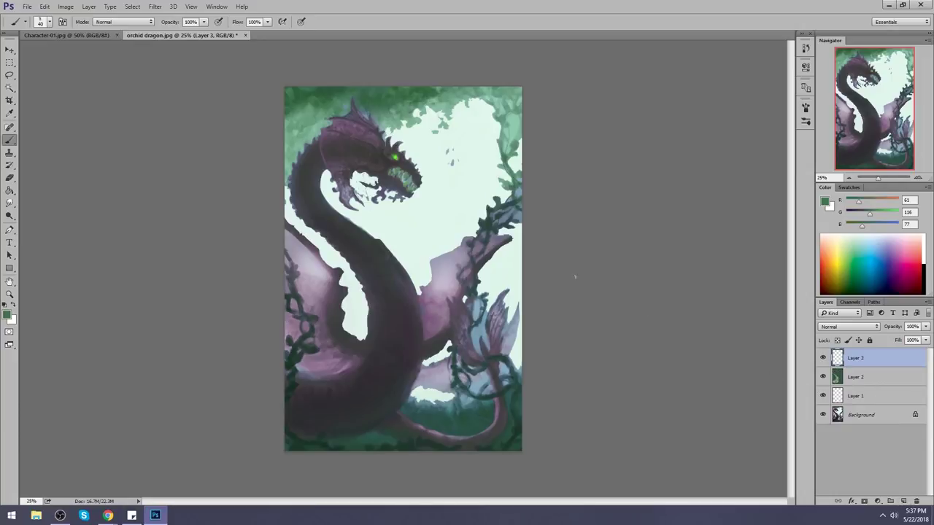
Step: Paint five trial green strokes across the dragon, then undo them all
mouse_move(427, 178)
left_mouse_down()
mouse_move(511, 178)
mouse_move(504, 190)
left_mouse_up()
mouse_move(409, 203)
left_mouse_down()
mouse_move(497, 203)
mouse_move(486, 212)
left_mouse_up()
left_click_drag(411, 225, 540, 235)
mouse_move(433, 247)
left_mouse_down()
mouse_move(547, 248)
mouse_move(547, 262)
left_mouse_up()
left_click_drag(445, 282, 569, 282)
key("ctrl+alt+z")
key("ctrl+alt+z")
key("ctrl+alt+z")
key("ctrl+alt+z")
key("ctrl+alt+z")
key("ctrl+alt+z")
key("ctrl+alt+z")
key("ctrl+alt+z")
key("ctrl+shift+z")
key("ctrl+shift+z")
key("ctrl+shift+z")
key("ctrl+alt+z")
key("ctrl+alt+z")
key("ctrl+alt+z")
Step: Merge Layer 2 down into Layer 1 and flatten the image into one Background layer
left_click(438, 338, "alt")
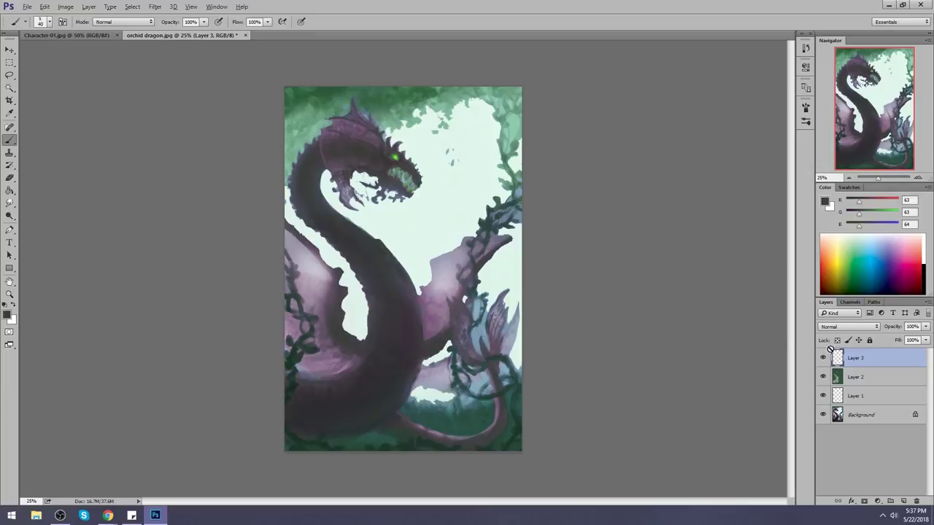
right_click(866, 376)
left_click(758, 355)
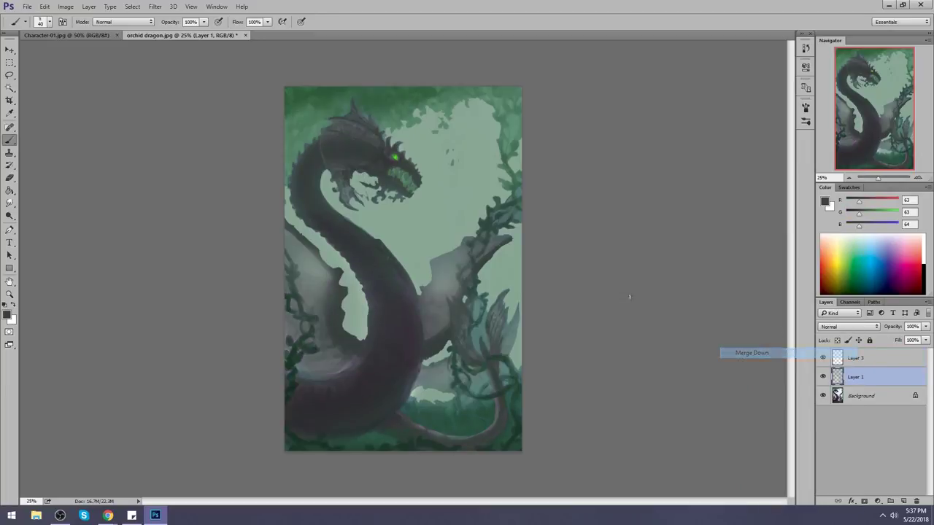
right_click(883, 377)
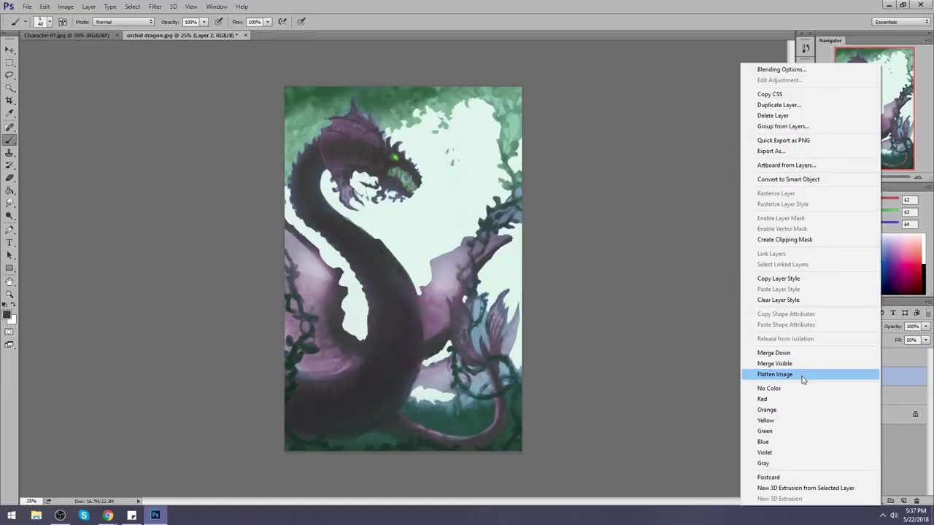
left_click(805, 375)
left_click(460, 293, "alt")
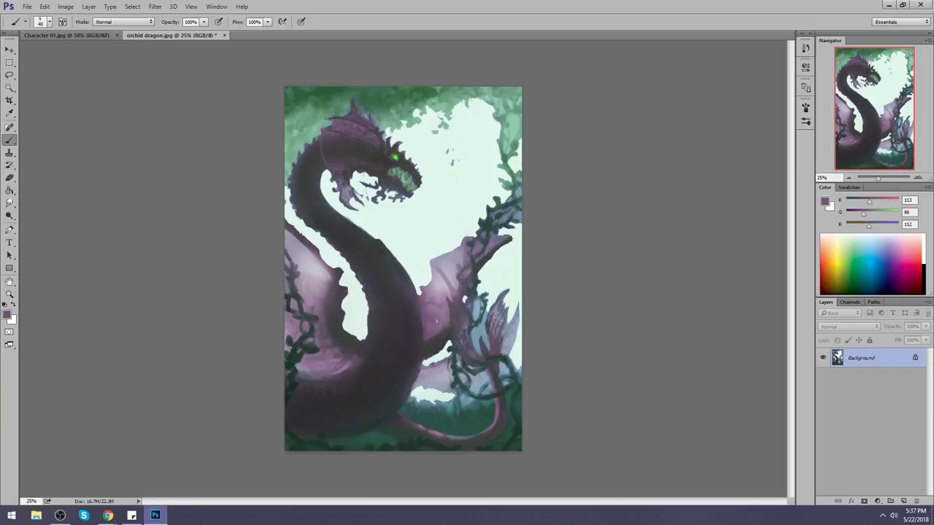
Step: Eyedrop several dragon and wing tones, ending on the pale mint sky (R 223, G 247, B 236)
left_click(345, 289, "alt")
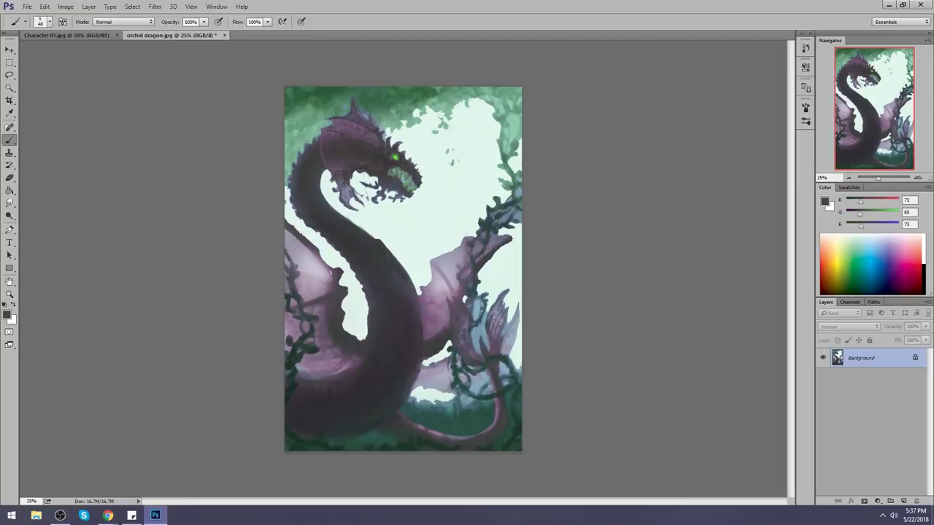
left_click(308, 240, "alt")
left_click(438, 260, "alt")
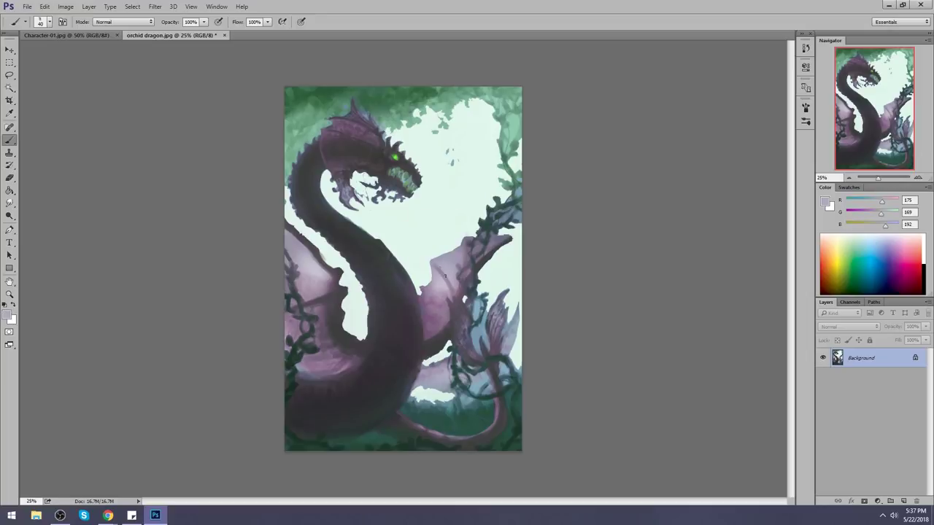
left_click(438, 274, "alt")
left_click(451, 280, "alt")
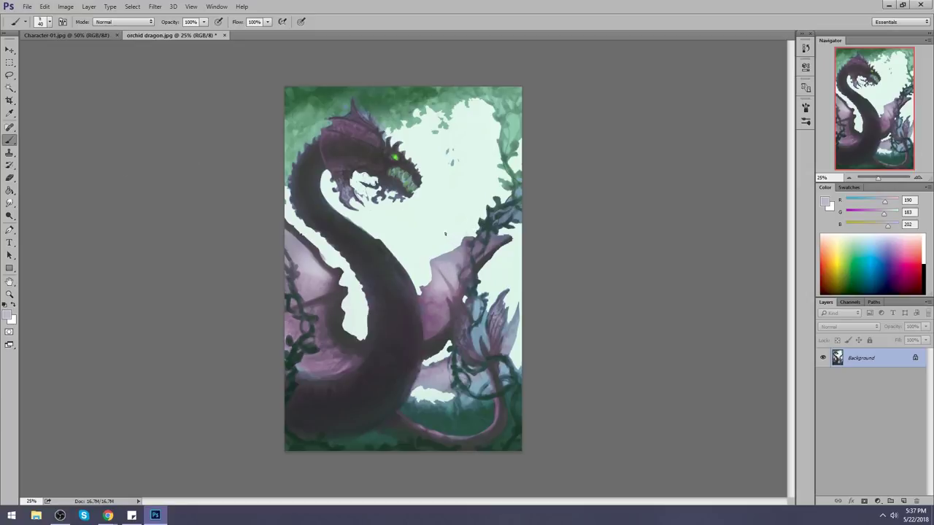
left_click(434, 221, "alt")
Step: Pick the 100 px brush preset and enlarge the brush to 1000 px
right_click(437, 219)
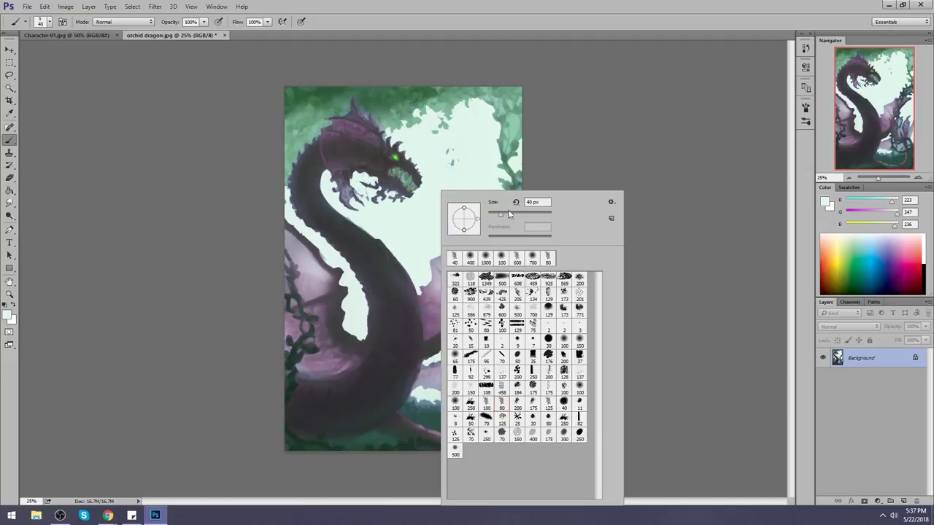
double_click(565, 339)
key("bracketright")
key("bracketright")
key("bracketright")
key("bracketright")
key("bracketright")
key("bracketright")
key("bracketright")
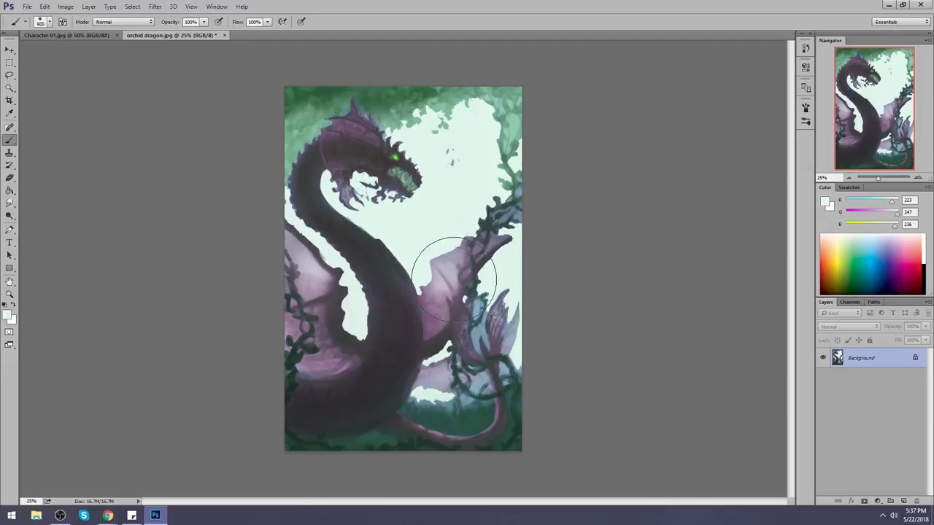
Step: On a new layer at 53% brush opacity, paint pale light on the left wing and erase part of its edge
left_click(205, 22)
left_click_drag(207, 32, 180, 33)
left_click(901, 502)
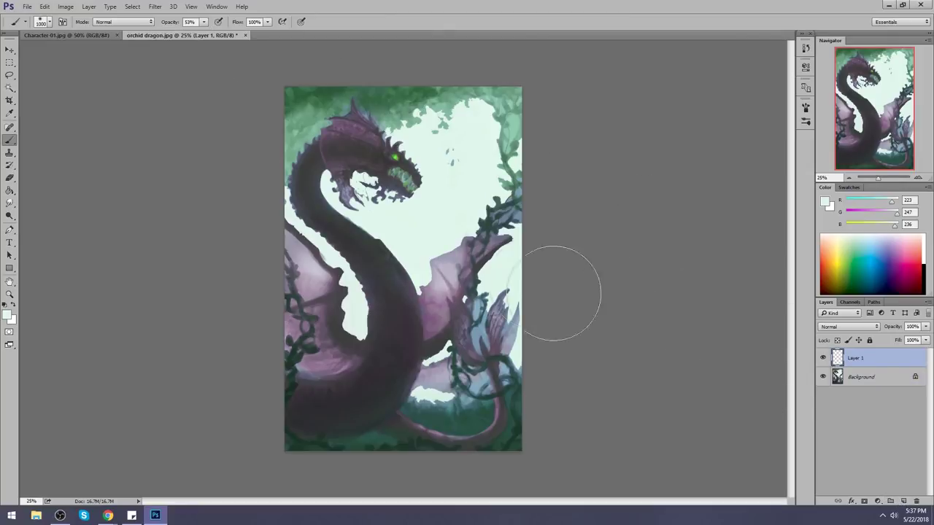
left_click(432, 282)
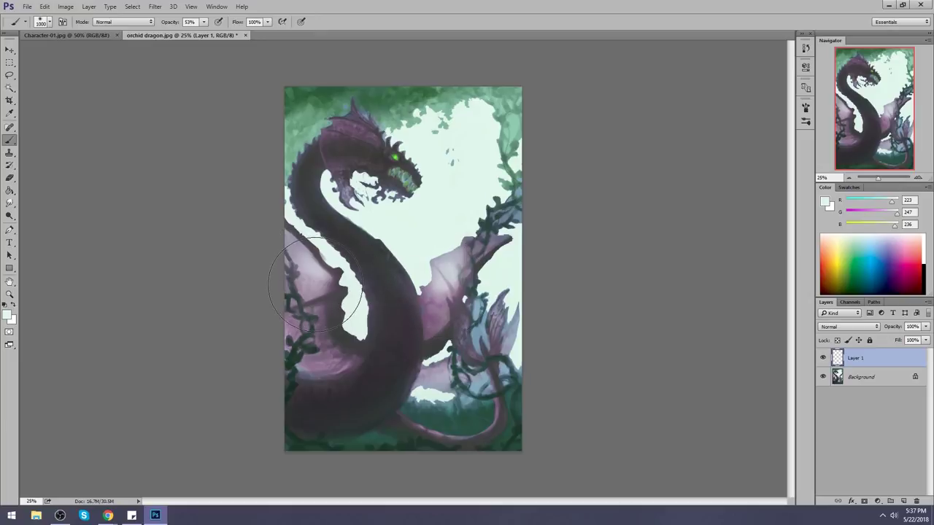
mouse_move(306, 255)
left_mouse_down()
mouse_move(319, 321)
mouse_move(310, 320)
mouse_move(321, 365)
left_mouse_up()
key("e")
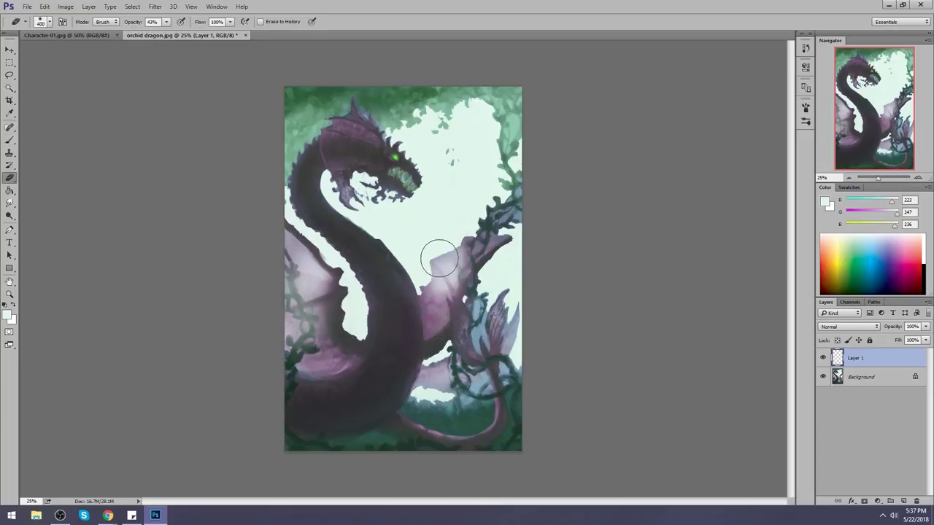
key("bracketleft")
key("bracketleft")
key("bracketleft")
key("bracketleft")
key("bracketleft")
key("bracketleft")
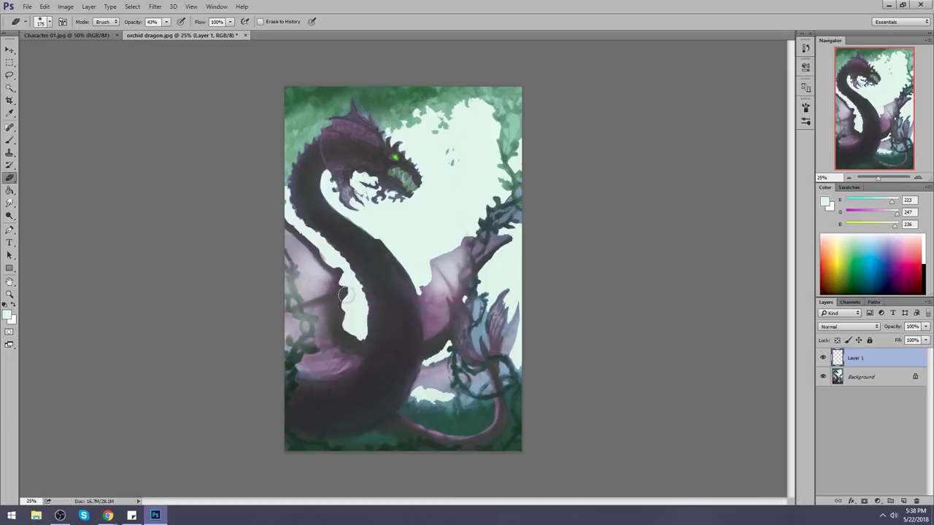
left_click_drag(303, 314, 334, 278)
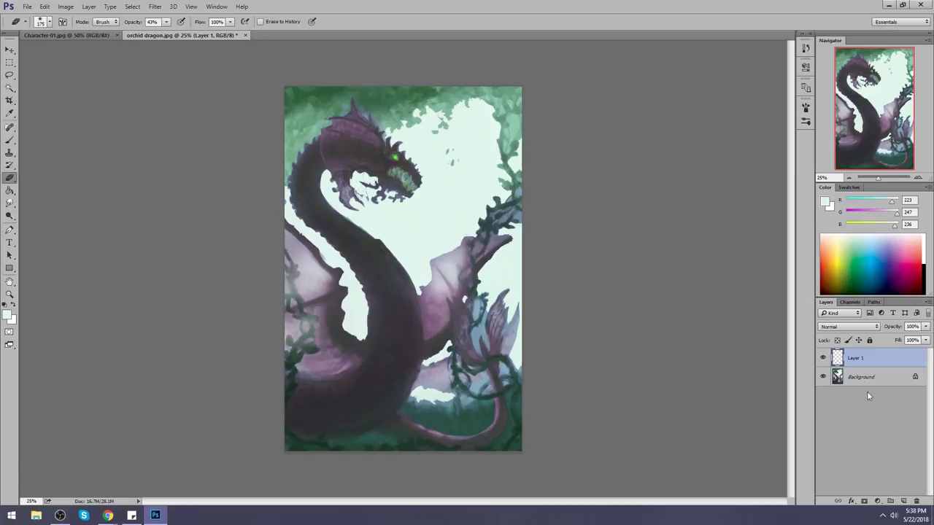
Step: Set Layer 1's blend mode to Lighten
left_click(854, 330)
left_click(895, 360)
left_click(848, 327)
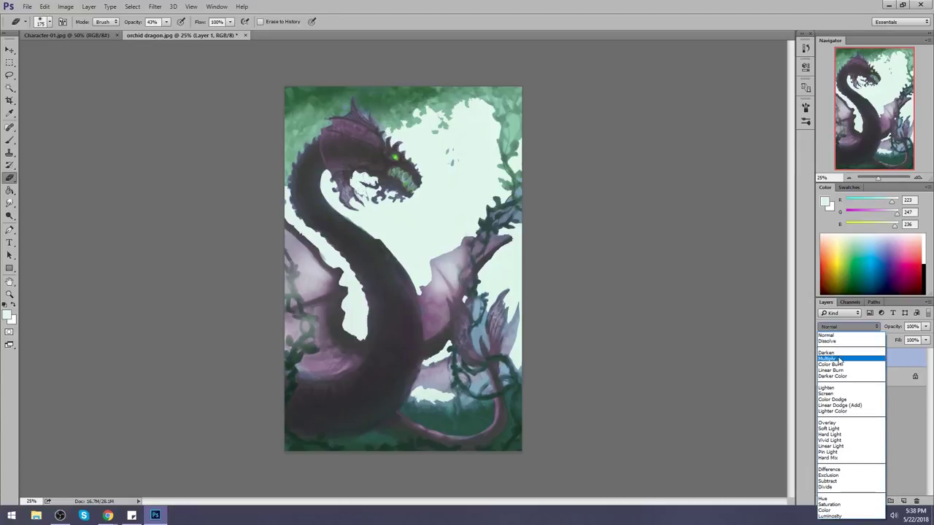
left_click(904, 371)
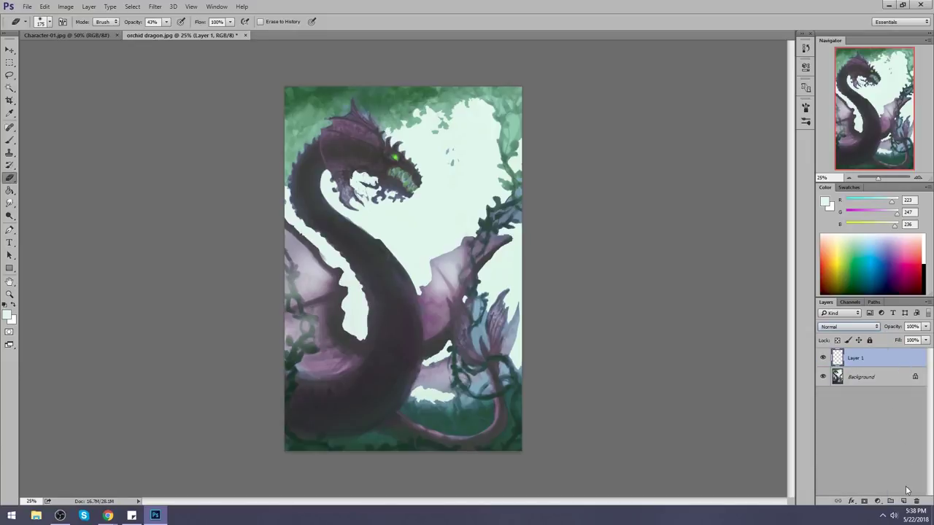
left_click(848, 327)
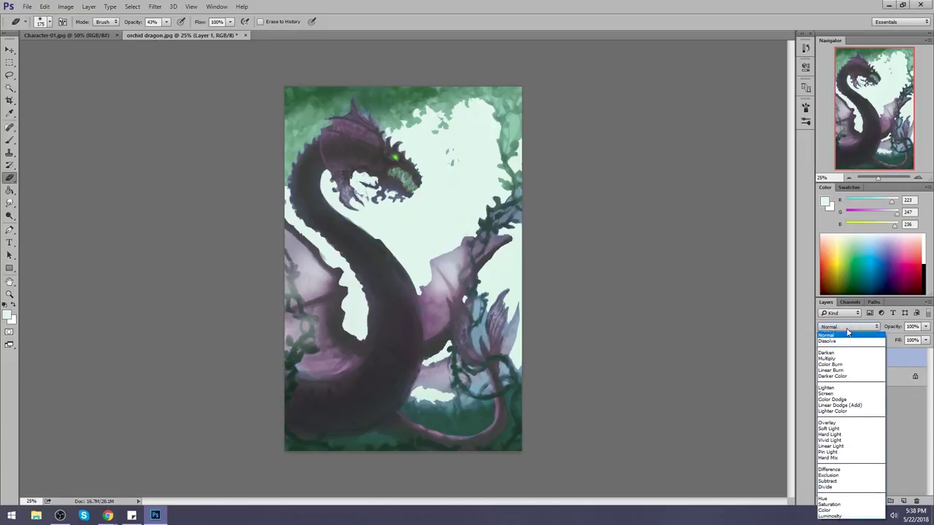
left_click(846, 388)
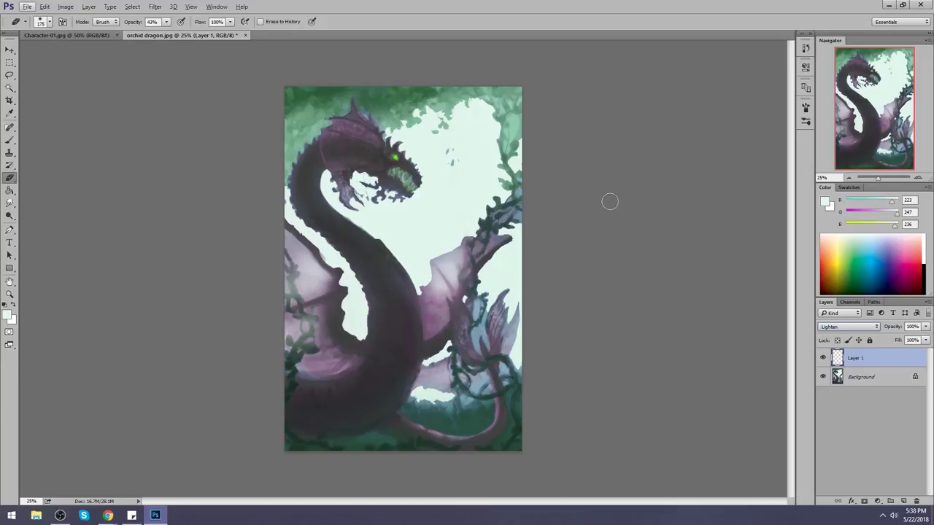
Step: Fill Layer 1 with the sampled vine green and lower its fill to 53%
key("g")
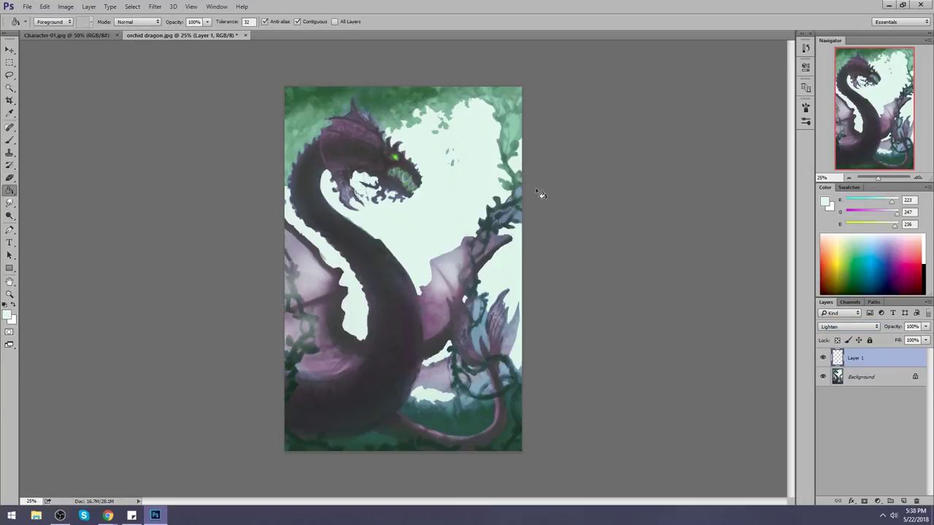
left_click(513, 174, "alt")
left_click(392, 326)
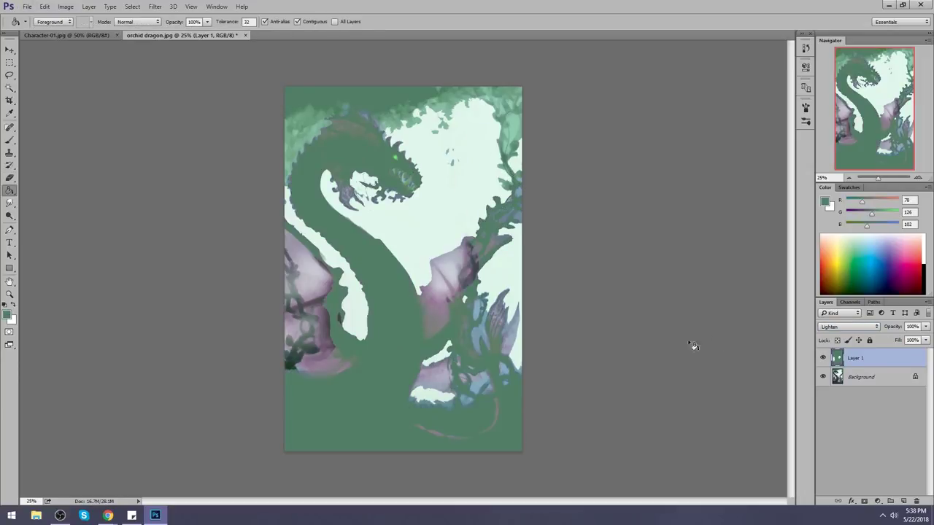
left_click(924, 339)
left_click_drag(923, 351, 903, 356)
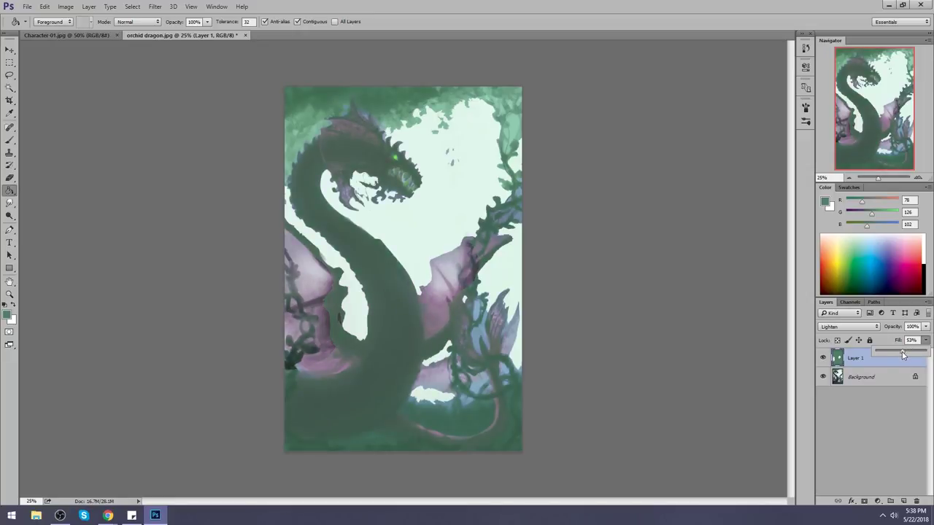
Step: Erase the green wash off the dragon's head, neck and body with 1400 px then 771 px erasers
key("e")
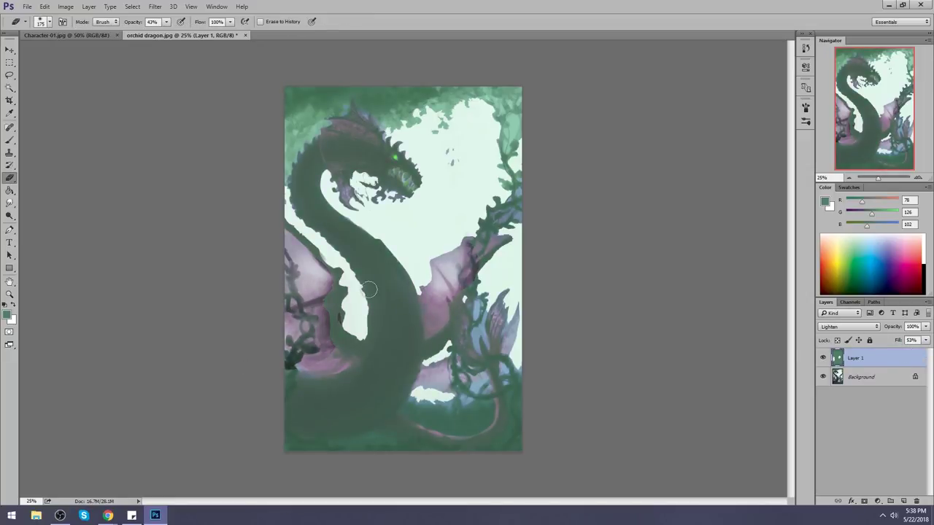
key("bracketright")
key("bracketright")
key("bracketright")
key("bracketright")
key("bracketright")
key("bracketright")
key("bracketright")
key("bracketright")
key("bracketright")
key("bracketright")
key("bracketright")
key("bracketright")
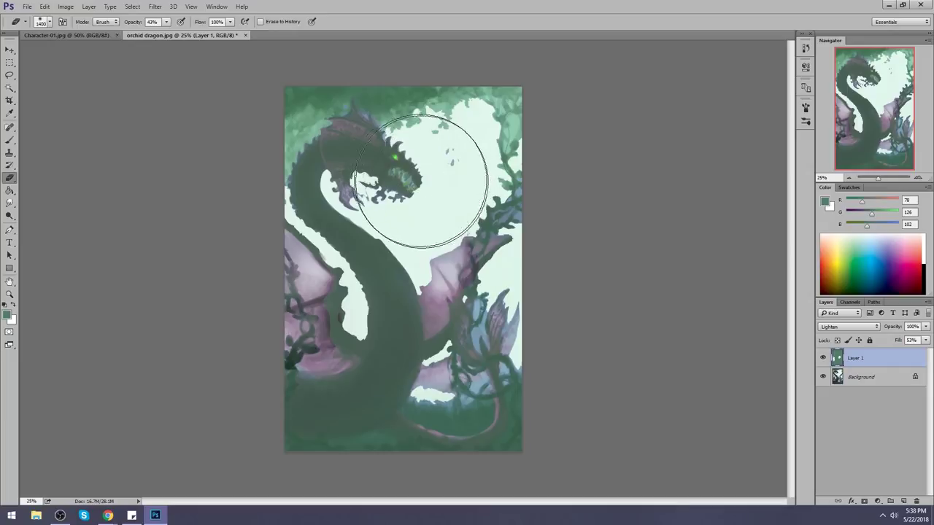
mouse_move(427, 156)
left_mouse_down()
mouse_move(383, 162)
mouse_move(334, 171)
mouse_move(354, 243)
mouse_move(446, 397)
mouse_move(401, 266)
mouse_move(383, 267)
mouse_move(331, 359)
mouse_move(334, 254)
mouse_move(290, 349)
mouse_move(428, 278)
mouse_move(409, 154)
mouse_move(417, 216)
mouse_move(418, 172)
mouse_move(313, 228)
mouse_move(431, 173)
mouse_move(375, 194)
mouse_move(420, 336)
mouse_move(467, 321)
mouse_move(491, 277)
mouse_move(520, 371)
mouse_move(377, 378)
mouse_move(281, 255)
left_mouse_up()
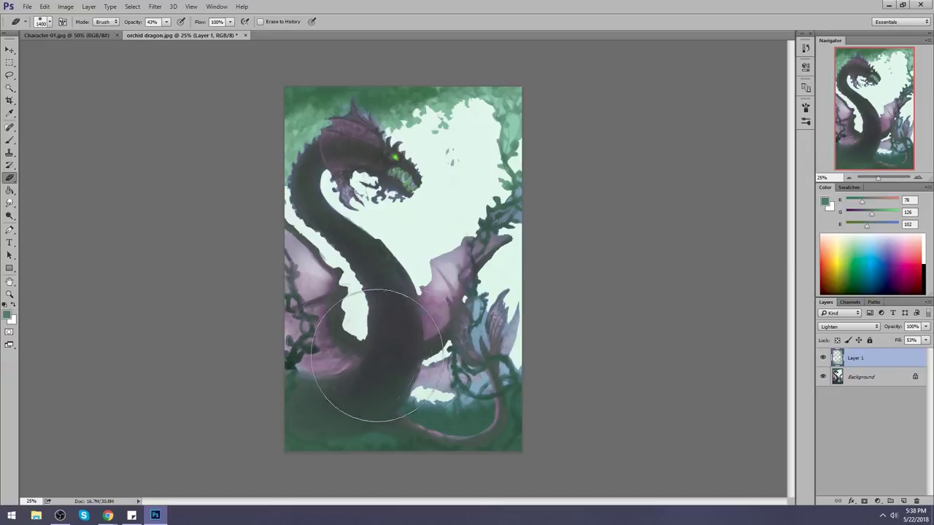
right_click(390, 191)
double_click(529, 307)
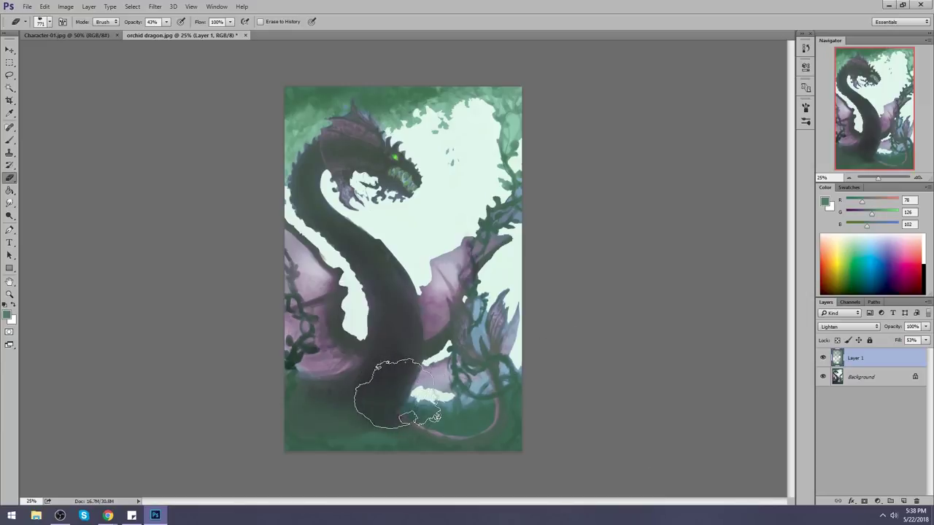
mouse_move(378, 425)
left_mouse_down()
mouse_move(317, 375)
mouse_move(272, 285)
mouse_move(355, 296)
mouse_move(520, 252)
left_mouse_up()
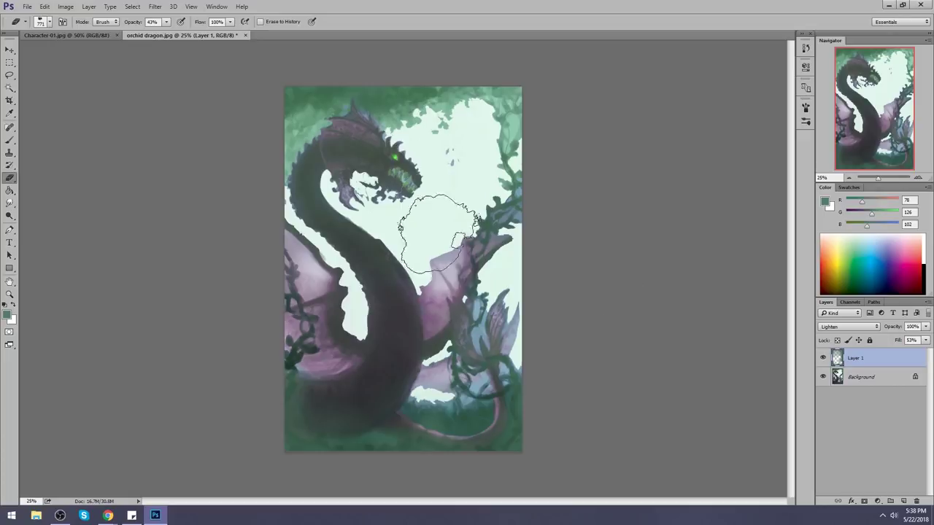
Step: Erase the green from the dragon's lower-left body with a 400 px eraser at 100% opacity
key("b")
key("e")
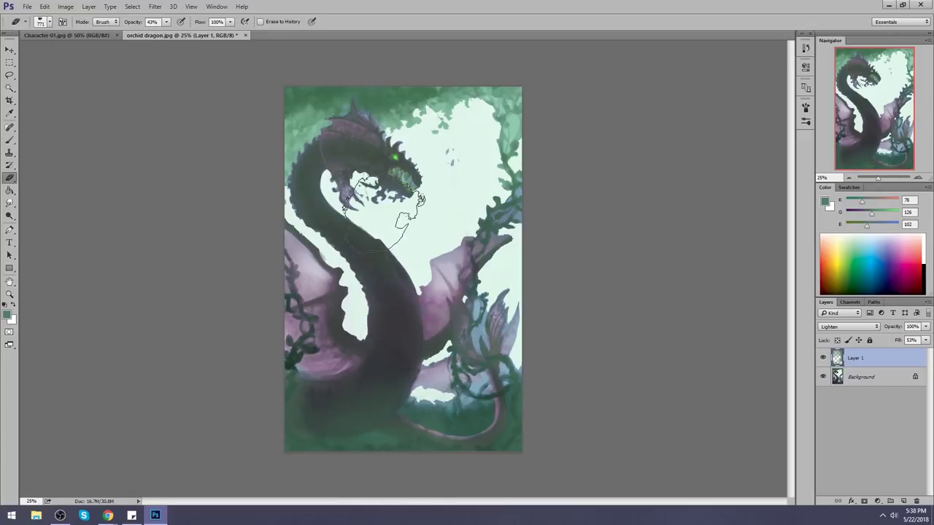
right_click(448, 192)
double_click(571, 307)
key("bracketright")
key("bracketright")
key("bracketright")
key("bracketright")
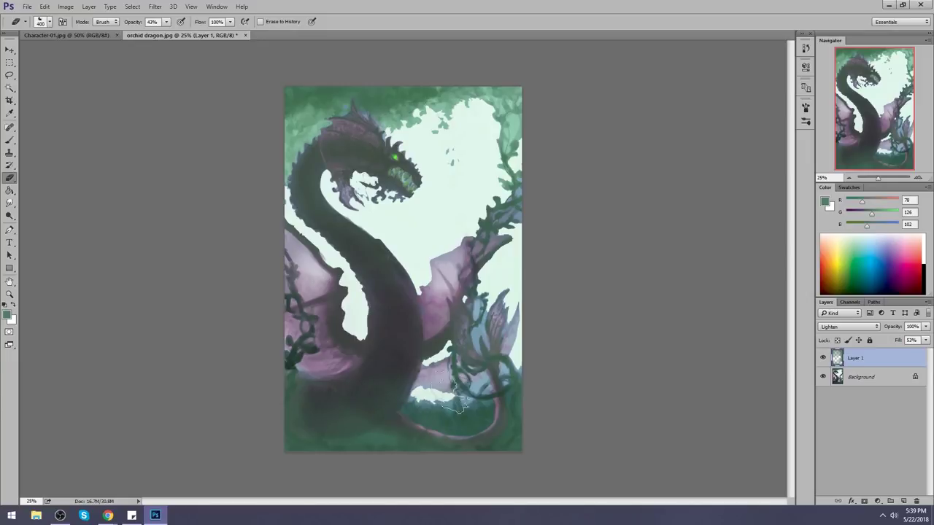
left_click(165, 22)
left_click(336, 390)
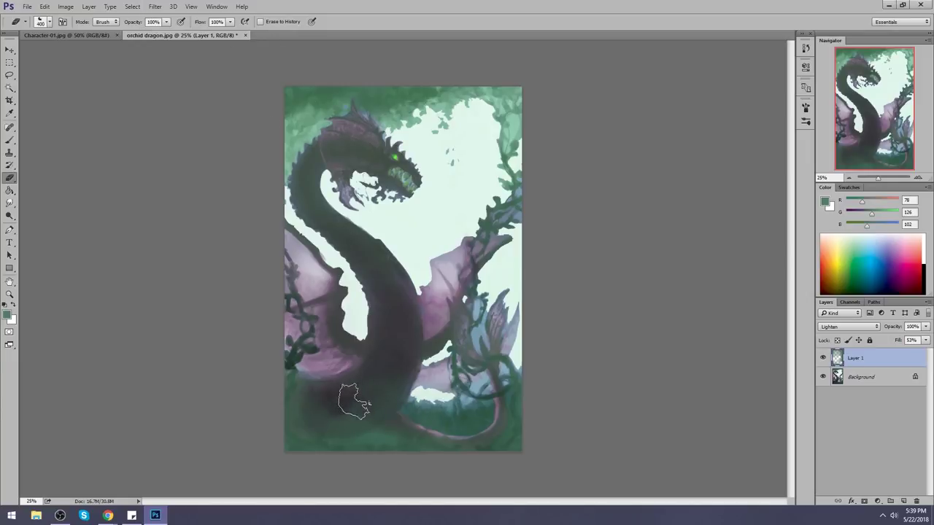
mouse_move(328, 388)
left_mouse_down()
mouse_move(324, 439)
mouse_move(260, 396)
left_mouse_up()
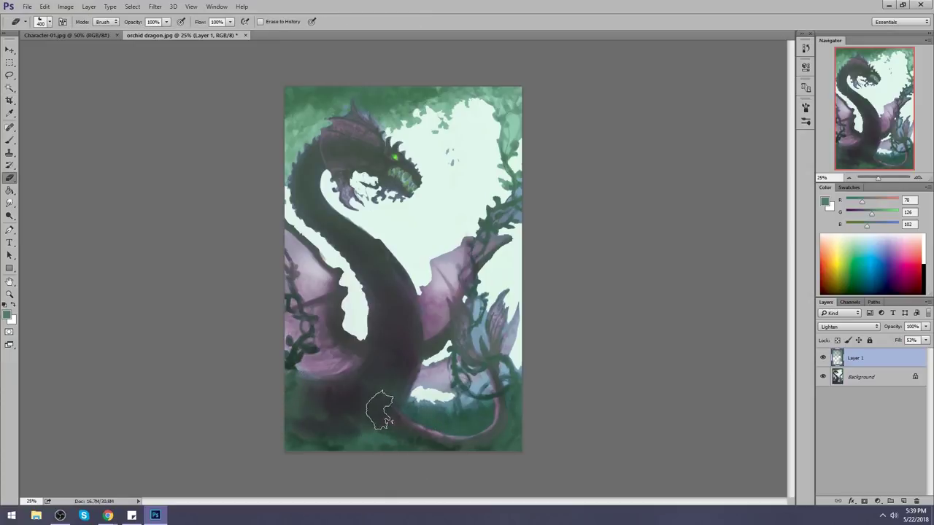
Step: Lightly erase the remaining green from the lower body with a 900 px eraser
key("b")
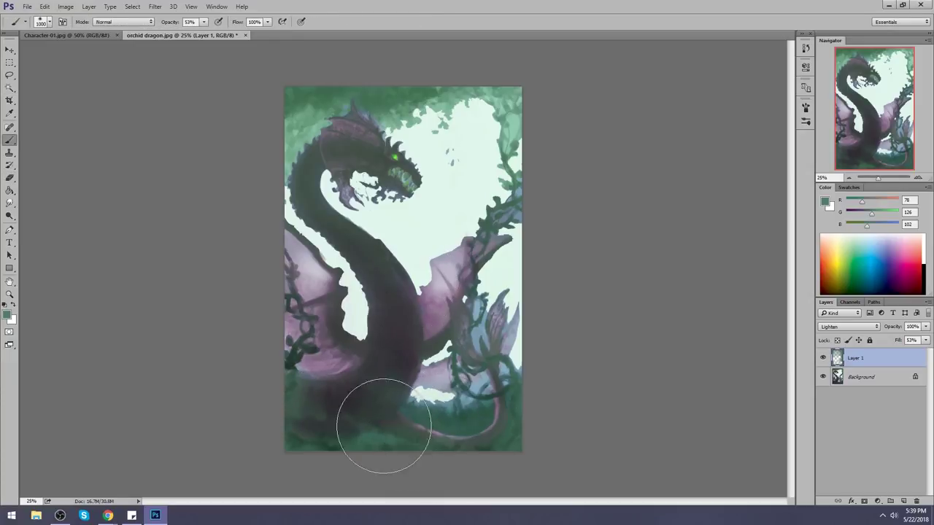
key("e")
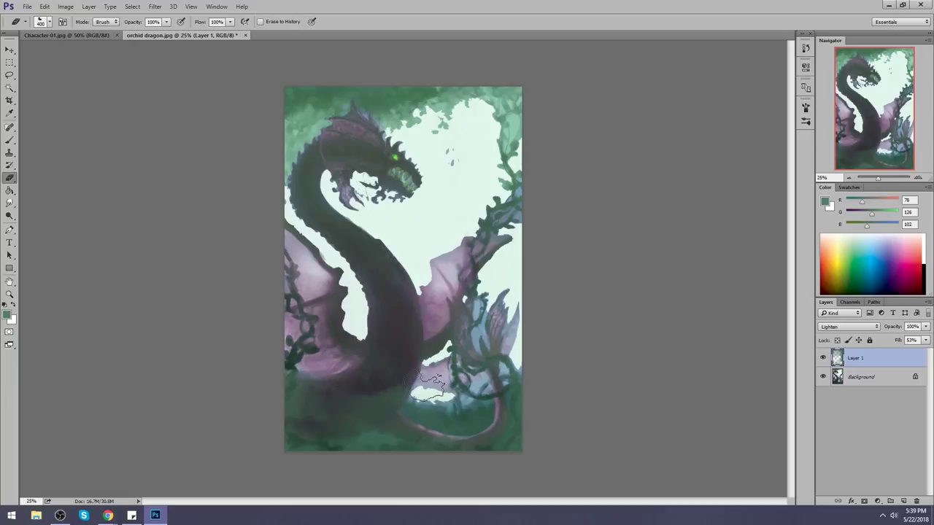
key("bracketright")
key("bracketright")
key("bracketright")
key("bracketright")
key("bracketright")
mouse_move(391, 327)
left_mouse_down()
mouse_move(392, 382)
mouse_move(481, 368)
mouse_move(467, 383)
left_mouse_up()
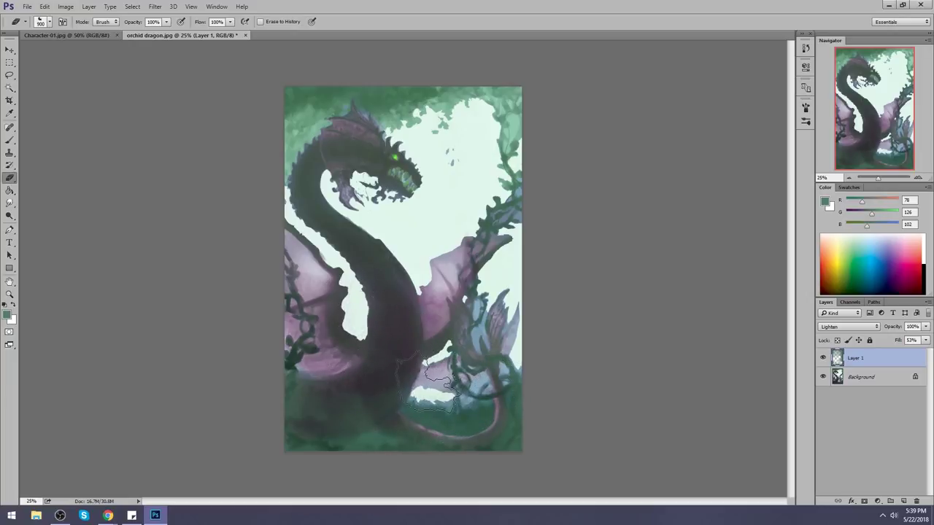
key("b")
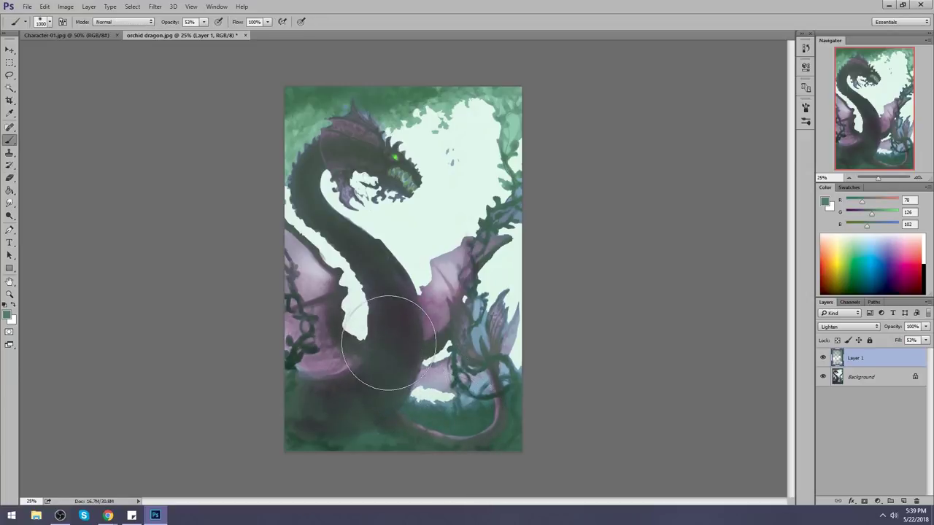
key("e")
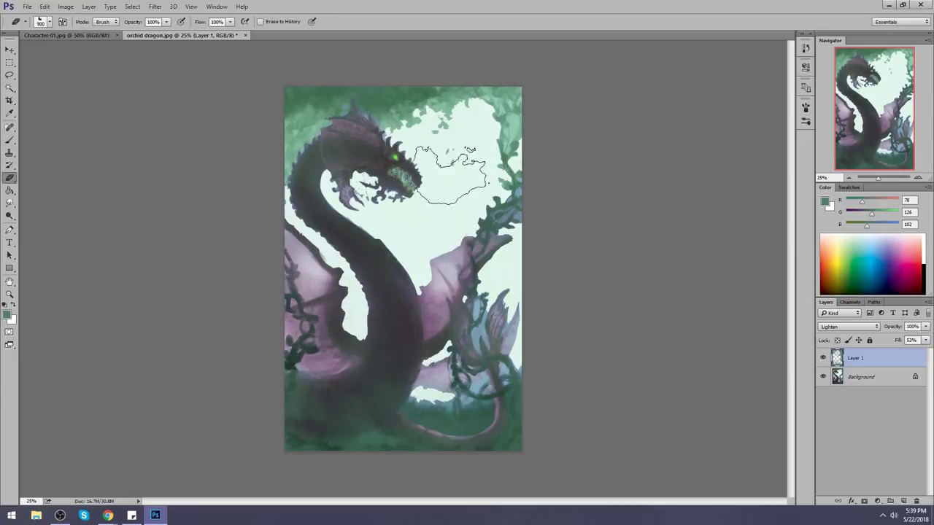
Step: Merge Layer 1 down into the Background
left_click(10, 88)
left_click(890, 383)
right_click(863, 362)
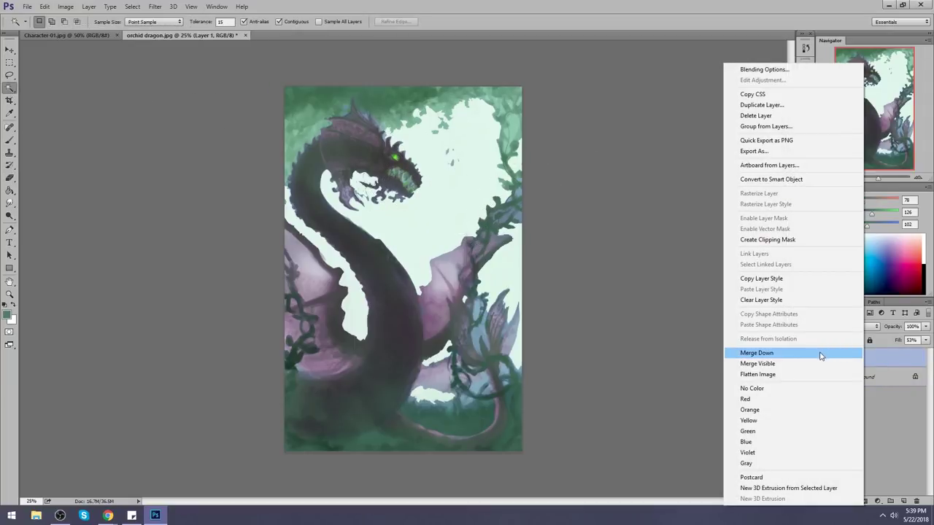
left_click(822, 355)
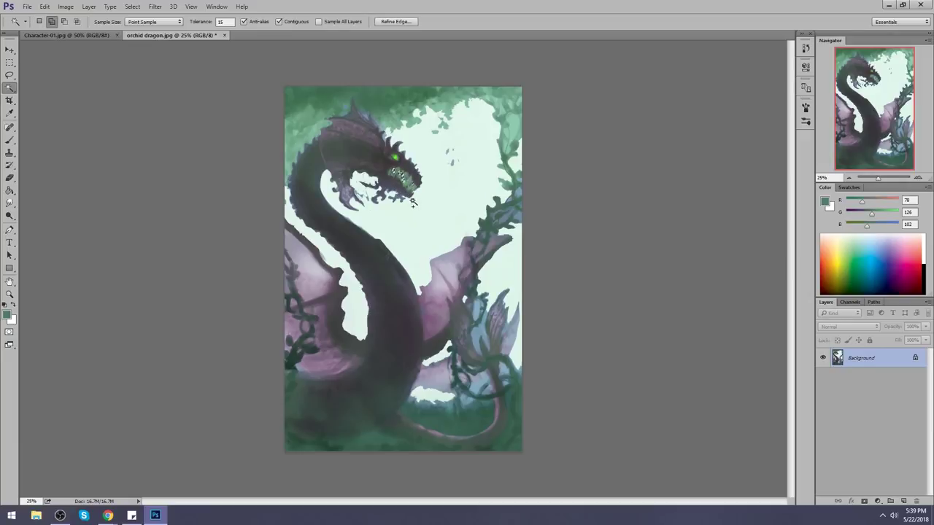
Step: Sample the light mint sky and paint it over the dragon's jaw
key("b")
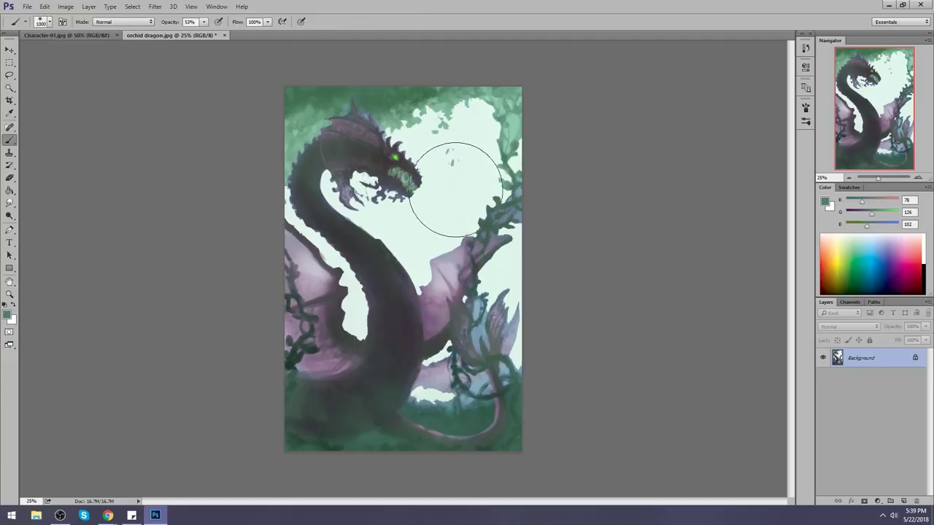
left_click(450, 185, "alt")
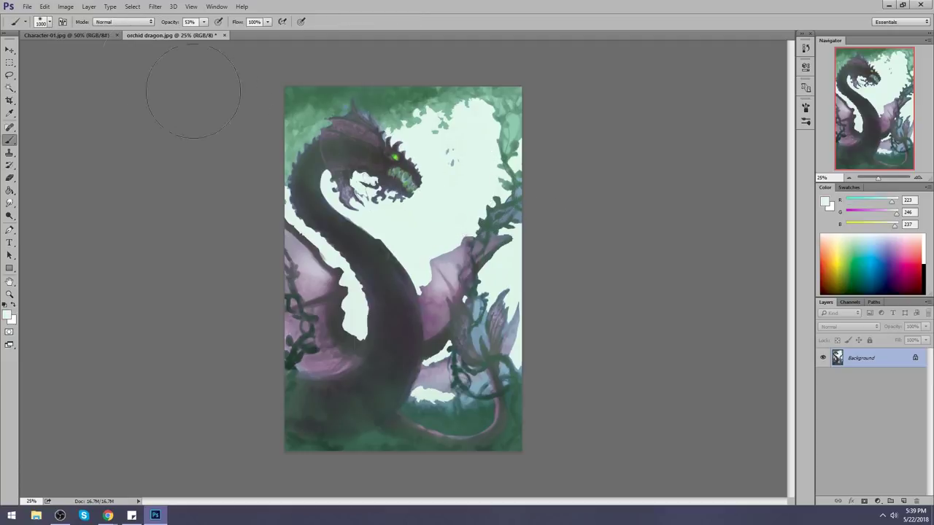
mouse_move(365, 168)
left_mouse_down()
mouse_move(416, 183)
mouse_move(381, 158)
mouse_move(389, 158)
mouse_move(429, 187)
mouse_move(411, 186)
mouse_move(498, 222)
mouse_move(413, 198)
mouse_move(425, 198)
mouse_move(435, 178)
mouse_move(445, 110)
mouse_move(562, 126)
left_mouse_up()
key("w")
left_click(393, 162)
right_click(394, 156)
key("Escape")
key("e")
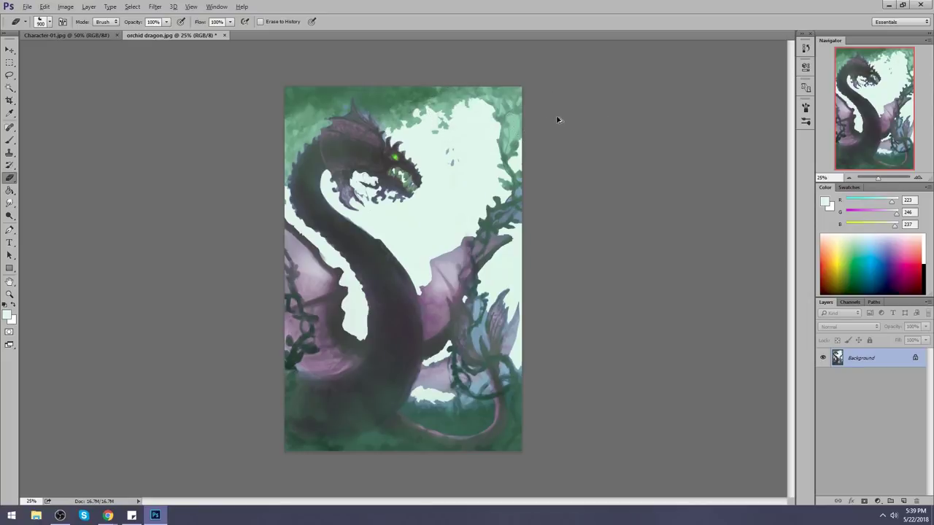
Step: Load a 200 px soft brush enlarged to 700 px and try a pale stroke over the top foliage, then undo it
key("b")
right_click(460, 129)
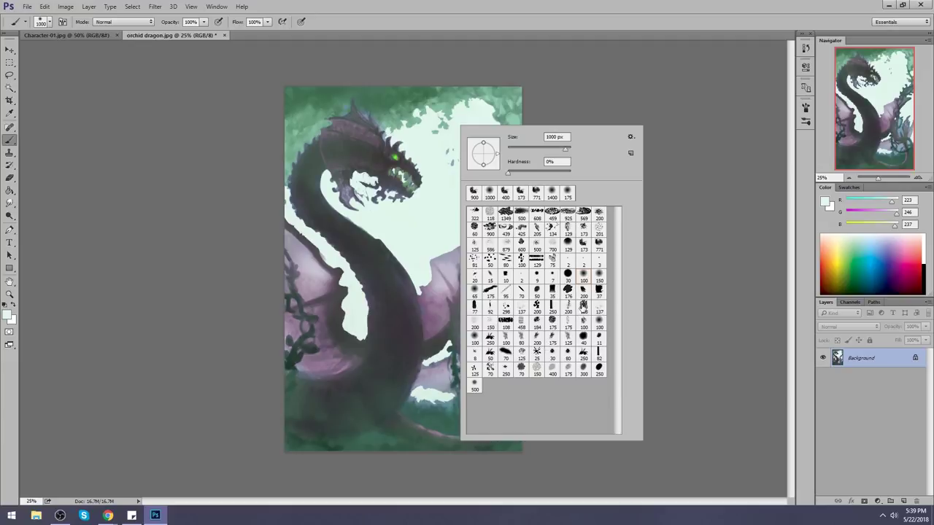
key("Escape")
right_click(452, 181)
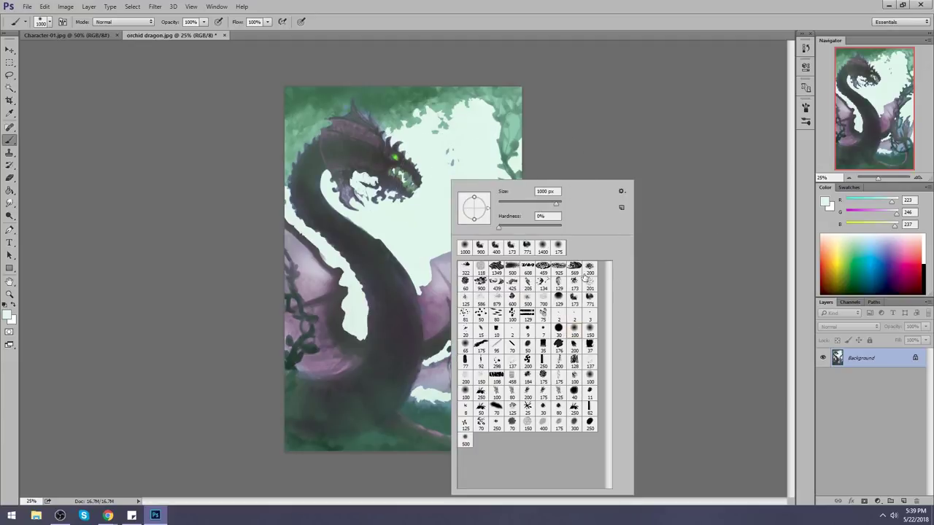
left_click(589, 268)
left_click(671, 239)
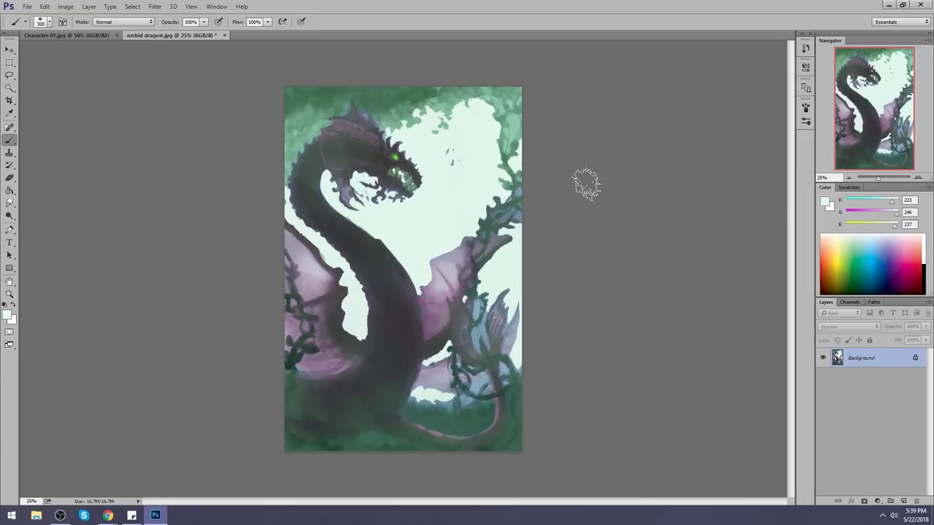
key("bracketright")
key("bracketright")
key("bracketright")
key("bracketright")
left_click_drag(452, 120, 375, 52)
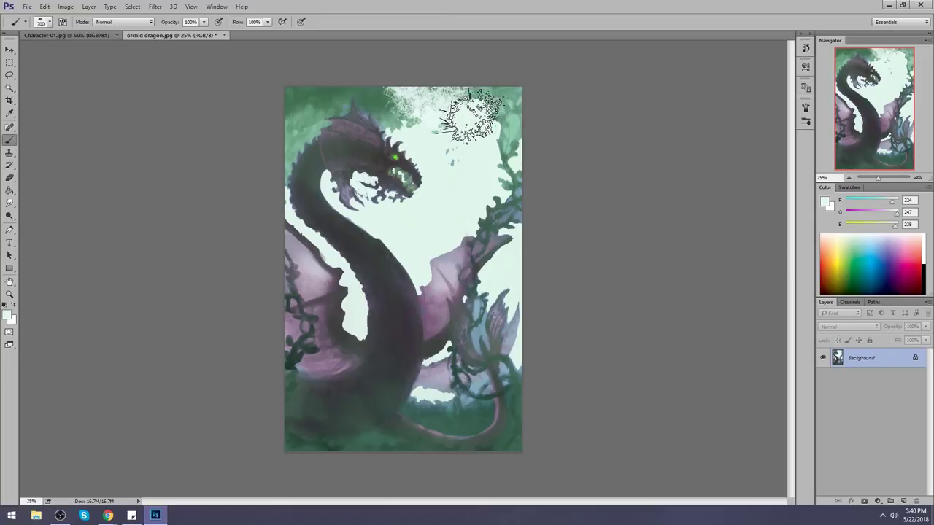
key("ctrl+z")
Step: Paint pale mint sampled from the sky over the top canopy
right_click(470, 113)
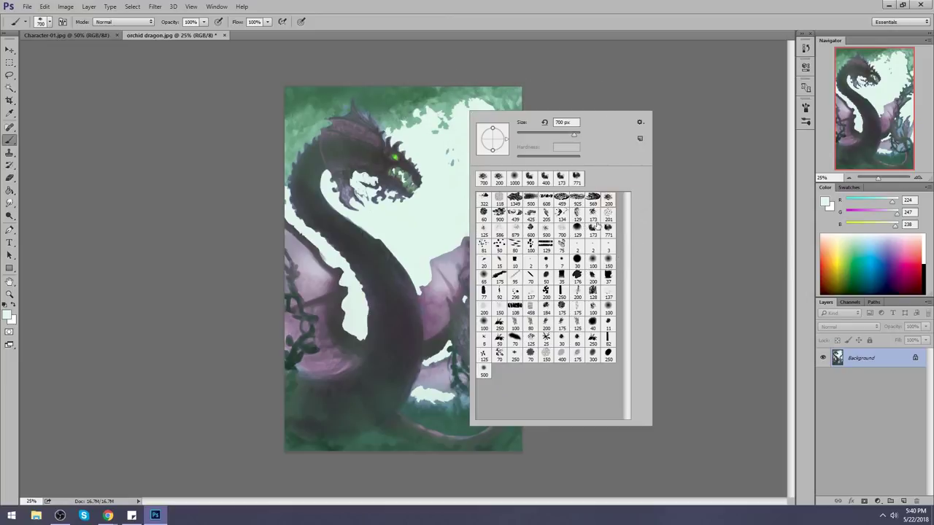
left_click(434, 129, "alt")
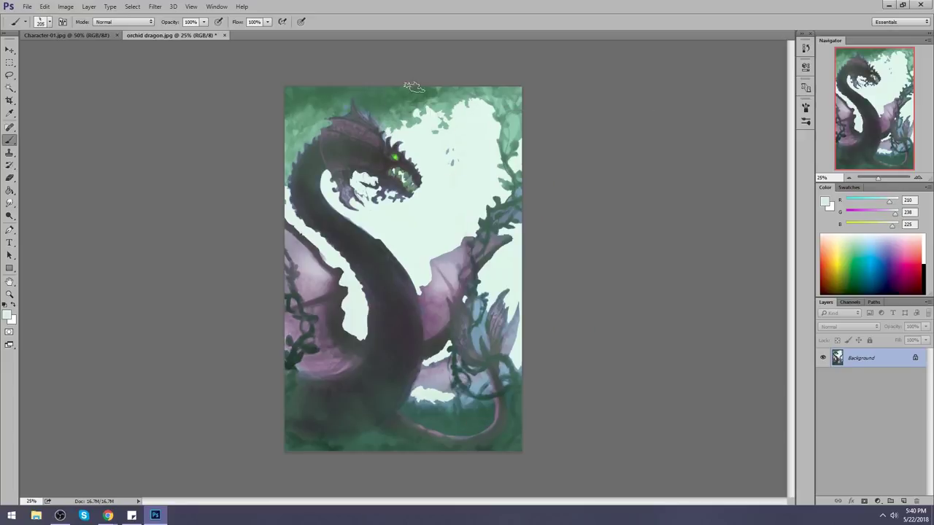
mouse_move(430, 133)
left_mouse_down()
mouse_move(404, 99)
mouse_move(415, 62)
mouse_move(479, 42)
left_mouse_up()
key("ctrl+z")
key("bracketright")
key("bracketright")
left_click(459, 102, "alt")
mouse_move(460, 102)
left_mouse_down()
mouse_move(494, 79)
mouse_move(470, 109)
mouse_move(467, 71)
mouse_move(533, 67)
mouse_move(514, 43)
mouse_move(518, 84)
left_mouse_up()
Step: With a 200 px brush, work a little dark green back into the top-right corner
key("bracketleft")
key("bracketleft")
key("bracketleft")
key("bracketleft")
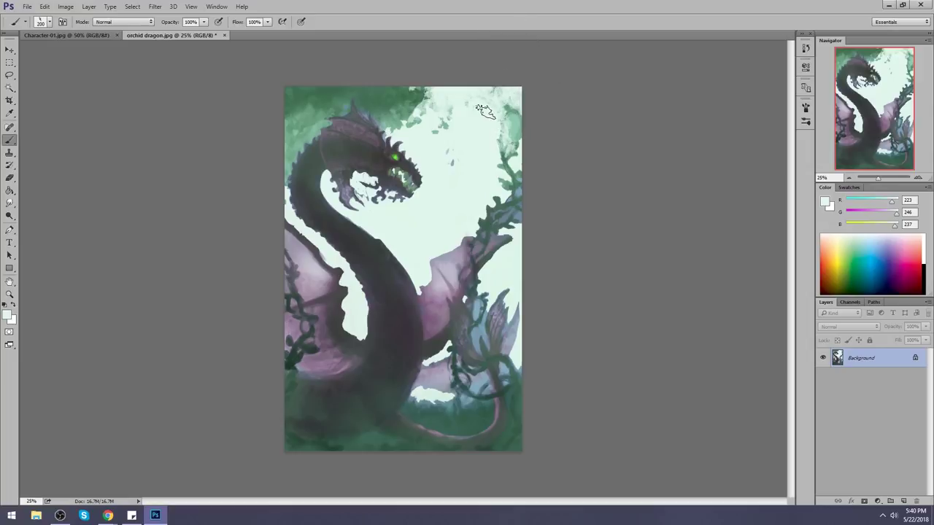
left_click(401, 84, "alt")
mouse_move(503, 120)
left_mouse_down()
mouse_move(503, 72)
mouse_move(561, 48)
left_mouse_up()
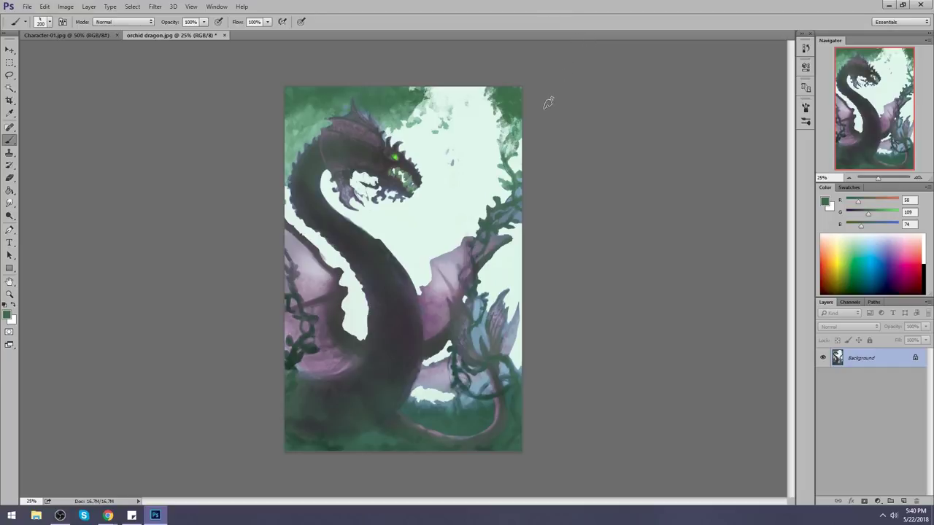
key("ctrl+z")
left_click_drag(514, 109, 516, 62)
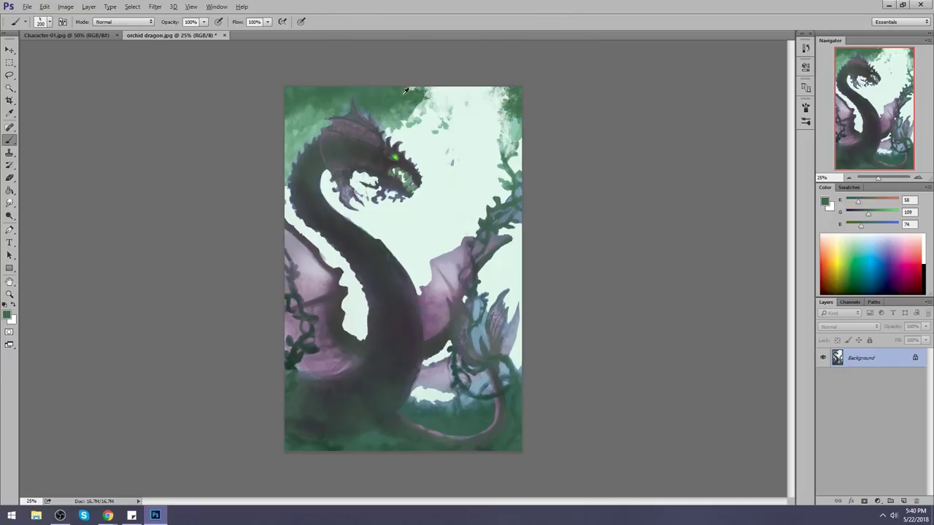
left_click(409, 126, "alt")
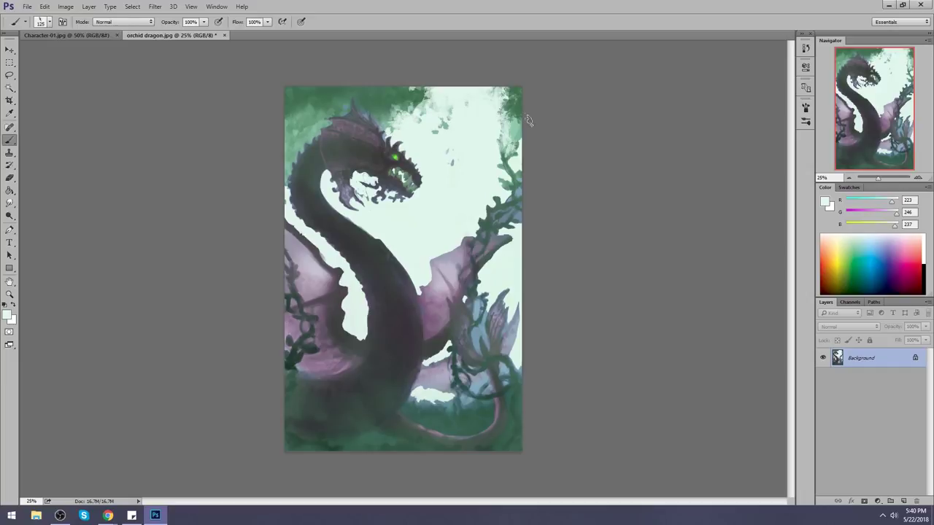
left_click(421, 95, "alt")
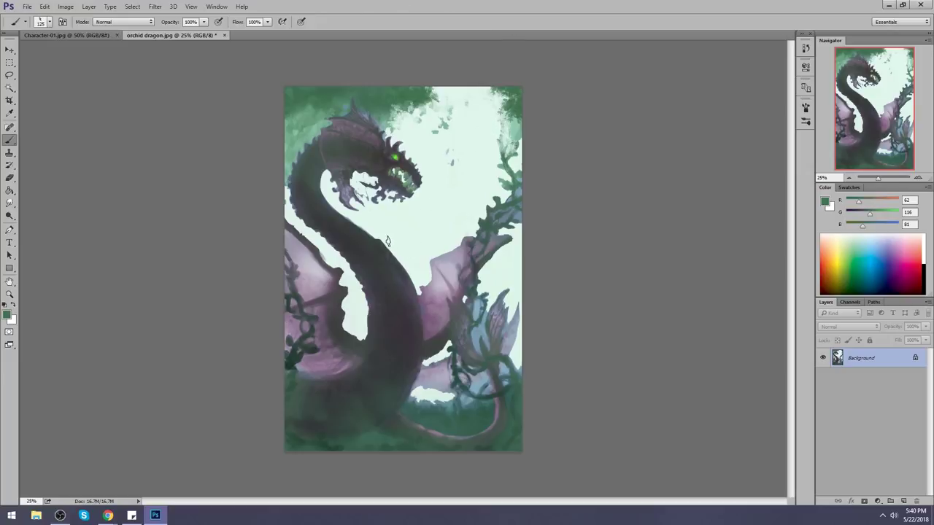
Step: Select the pale sky and right-edge light strip by colour, then clear the selection
left_click(10, 89)
left_click(401, 128)
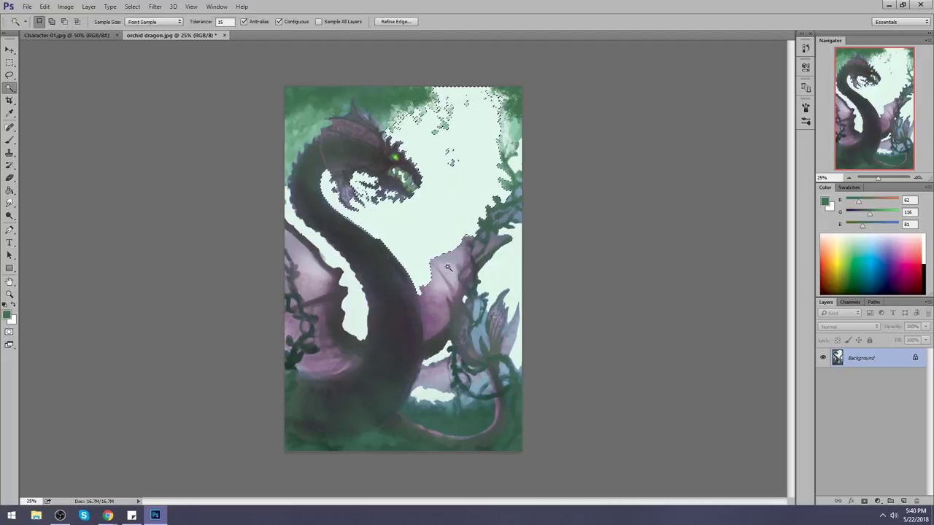
left_click(520, 268, "shift")
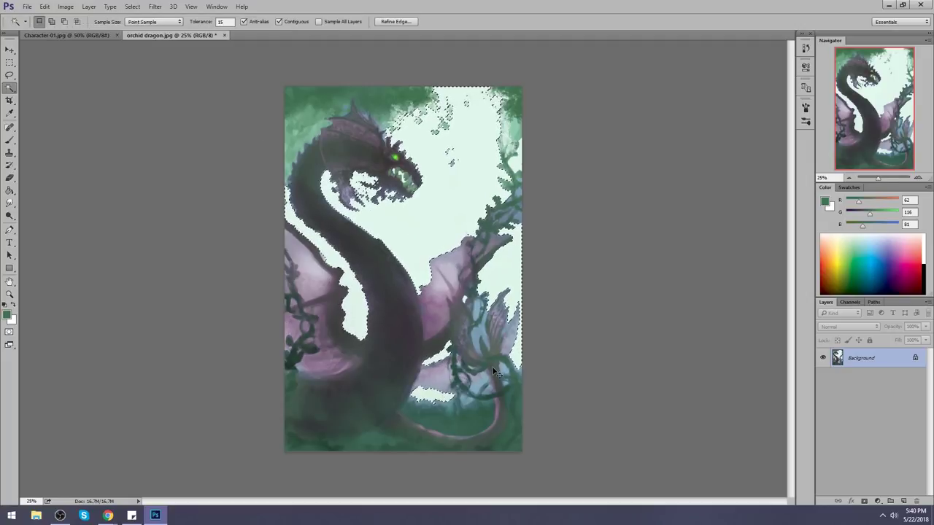
key("ctrl+h")
Step: Add a new layer and try a broad 600 px mid-green stroke across the middle, then undo it
key("b")
right_click(448, 214)
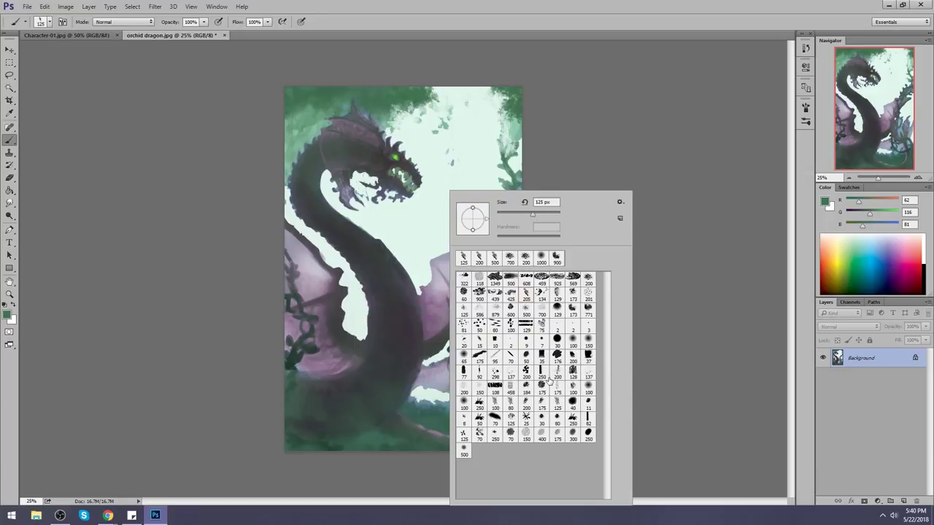
double_click(514, 402)
left_click(902, 501)
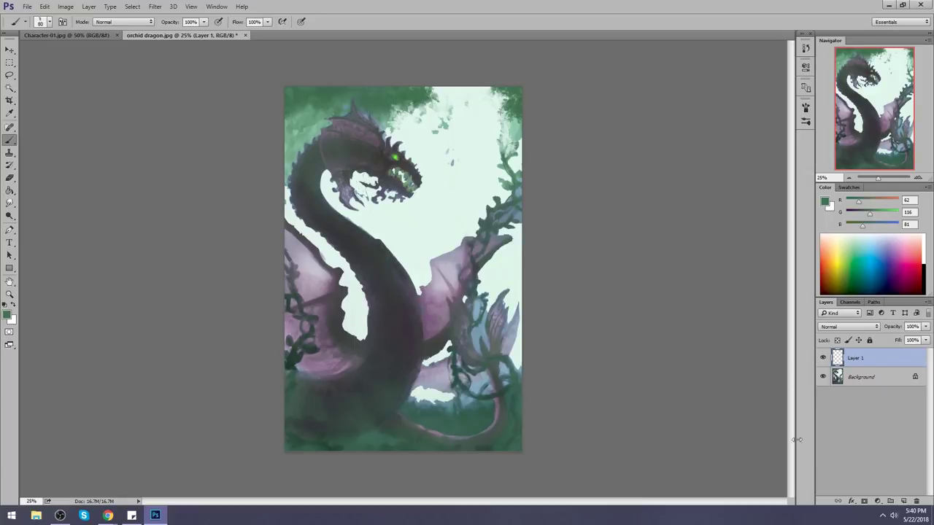
key("bracketright")
key("bracketright")
key("bracketright")
key("bracketright")
key("bracketright")
key("bracketright")
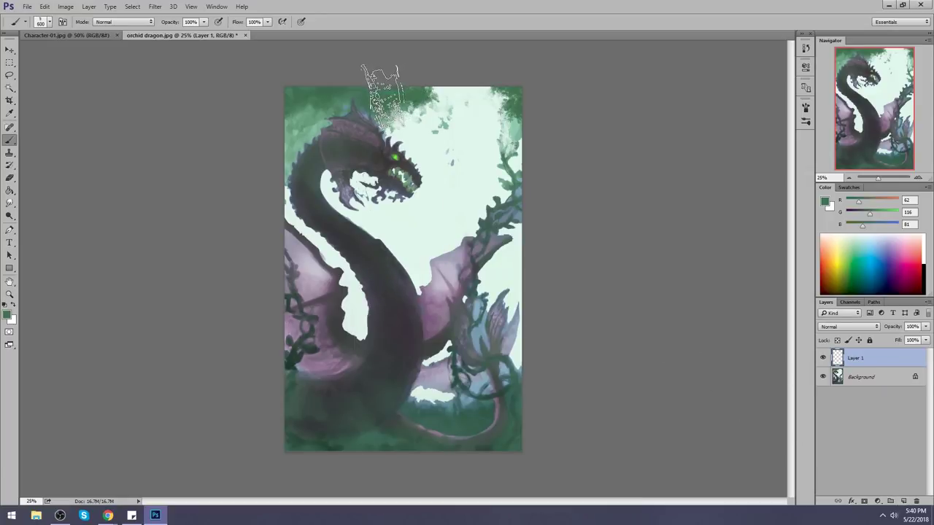
left_click(386, 93, "alt")
mouse_move(313, 273)
left_mouse_down()
mouse_move(427, 239)
mouse_move(474, 241)
mouse_move(537, 267)
mouse_move(543, 281)
left_mouse_up()
key("ctrl+z")
Step: At 29% opacity and 250 px, paint pale green mountains across the middle
left_click(205, 22)
left_click_drag(210, 37, 171, 37)
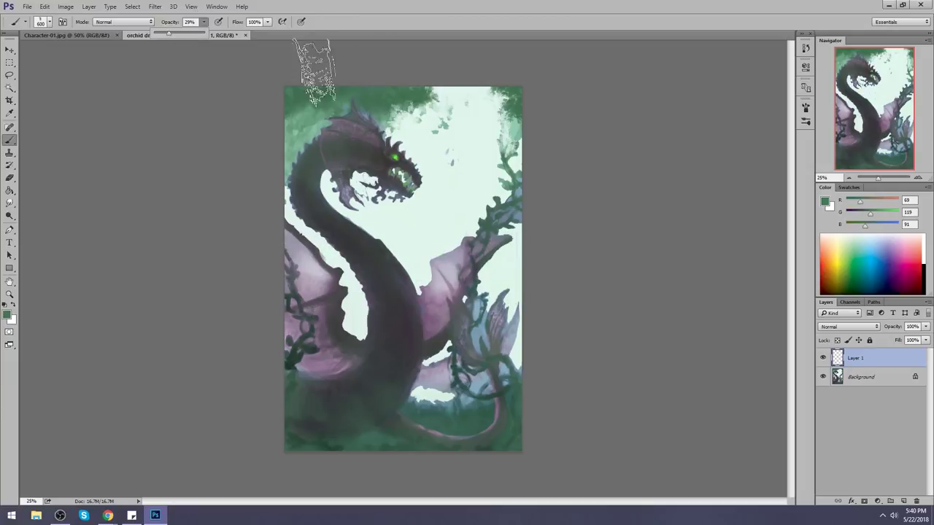
key("bracketleft")
key("bracketleft")
key("bracketleft")
key("bracketleft")
mouse_move(409, 233)
left_mouse_down()
mouse_move(447, 226)
mouse_move(504, 262)
mouse_move(395, 256)
mouse_move(399, 263)
mouse_move(538, 275)
mouse_move(350, 310)
mouse_move(436, 270)
left_mouse_up()
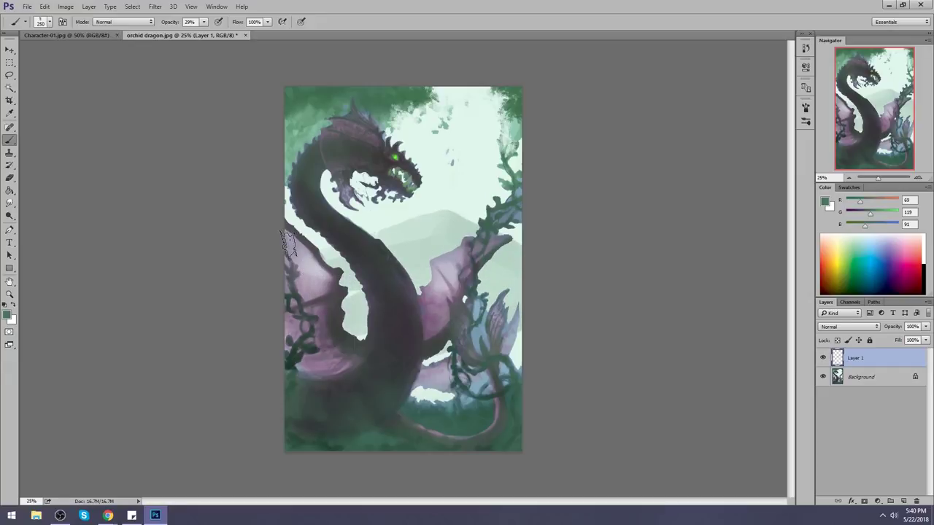
Step: Darken the left side of the dragon's neck, then raise brush opacity to 52%
mouse_move(343, 239)
left_mouse_down()
mouse_move(415, 285)
mouse_move(356, 240)
mouse_move(357, 226)
mouse_move(492, 318)
mouse_move(408, 257)
mouse_move(343, 270)
mouse_move(356, 322)
mouse_move(363, 310)
mouse_move(351, 277)
left_mouse_up()
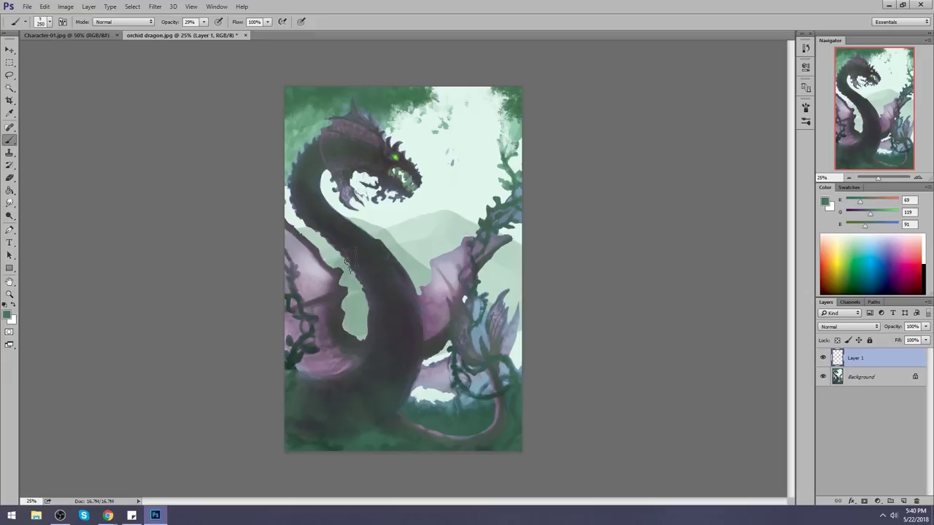
mouse_move(359, 246)
left_mouse_down()
mouse_move(371, 240)
mouse_move(355, 236)
mouse_move(341, 274)
mouse_move(361, 356)
mouse_move(436, 365)
mouse_move(456, 396)
left_mouse_up()
key("5")
key("2")
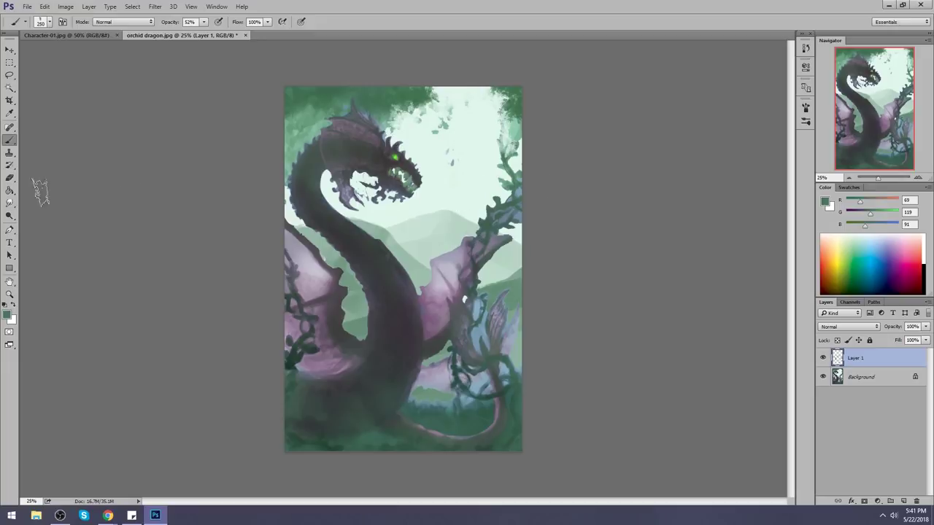
Step: Set up a 1300 px Dodge tool limited to Highlights and merge Layer 1 into the background
left_click(9, 221)
left_click(43, 214)
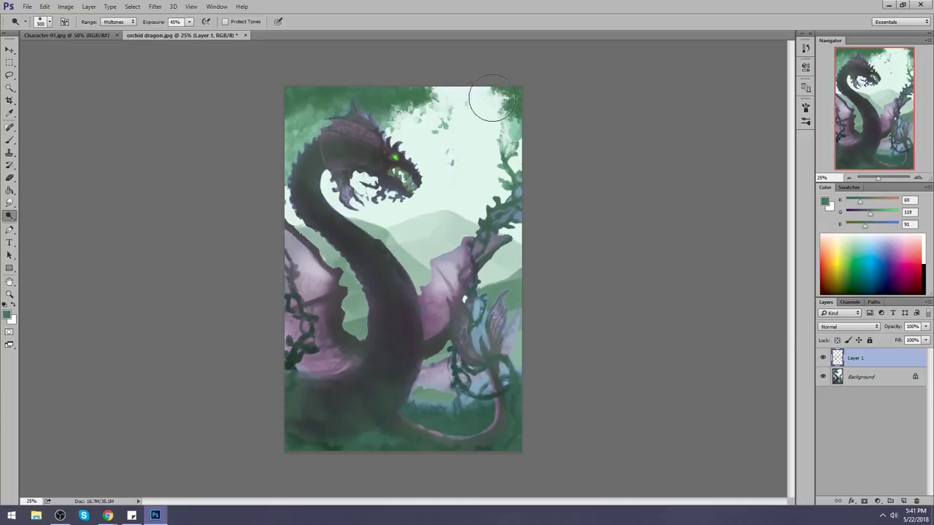
key("bracketright")
key("bracketright")
key("bracketright")
key("bracketright")
key("bracketright")
key("bracketright")
key("bracketright")
left_click(124, 22)
left_click(117, 45)
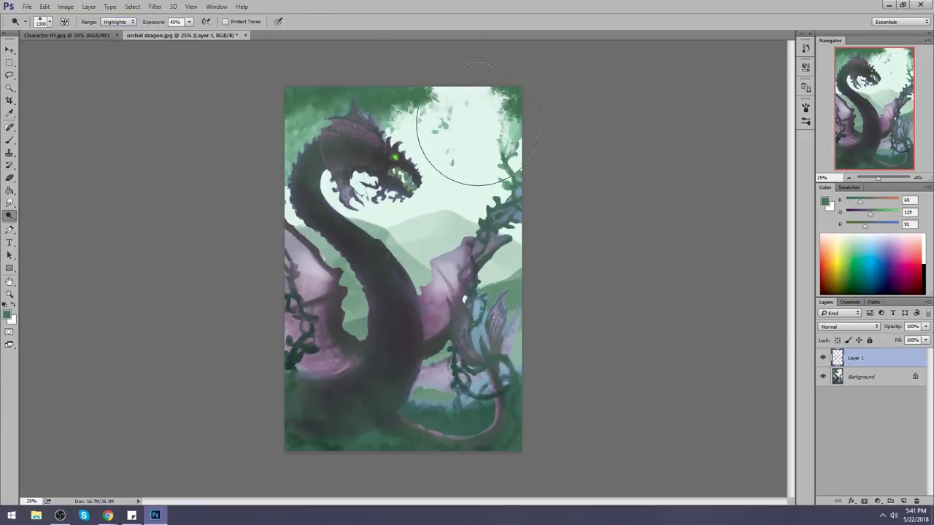
right_click(879, 357)
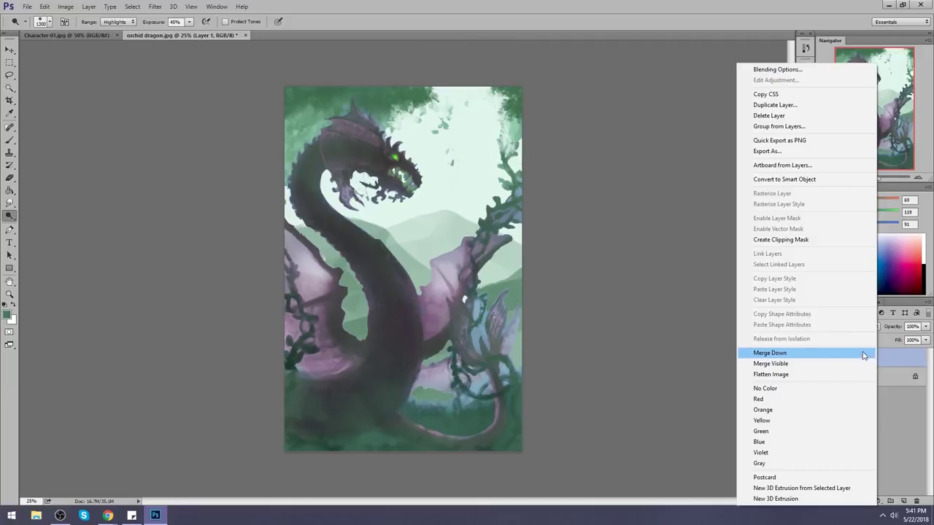
left_click(822, 352)
Step: At 18% exposure, dodge the sky around the dragon's head and slightly lighten its neck and body
left_click_drag(444, 109, 477, 114)
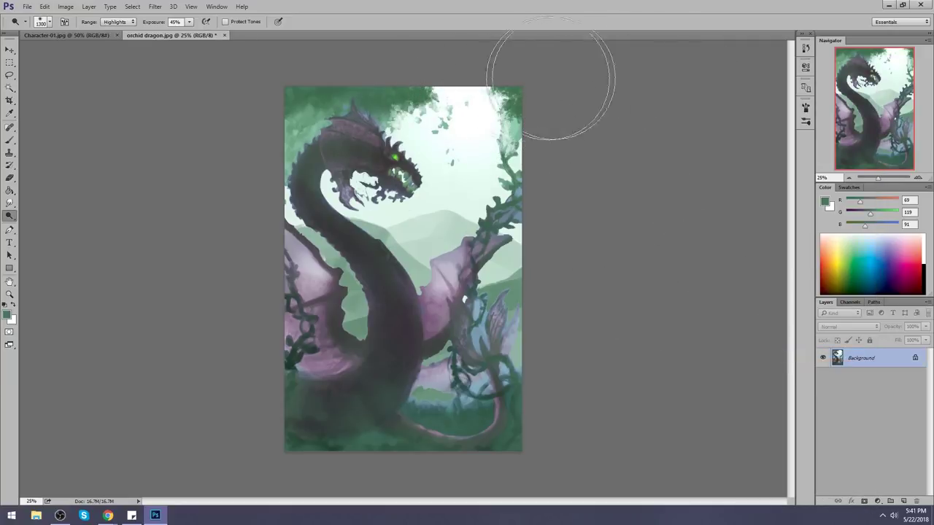
key("ctrl+z")
left_click_drag(406, 145, 456, 144)
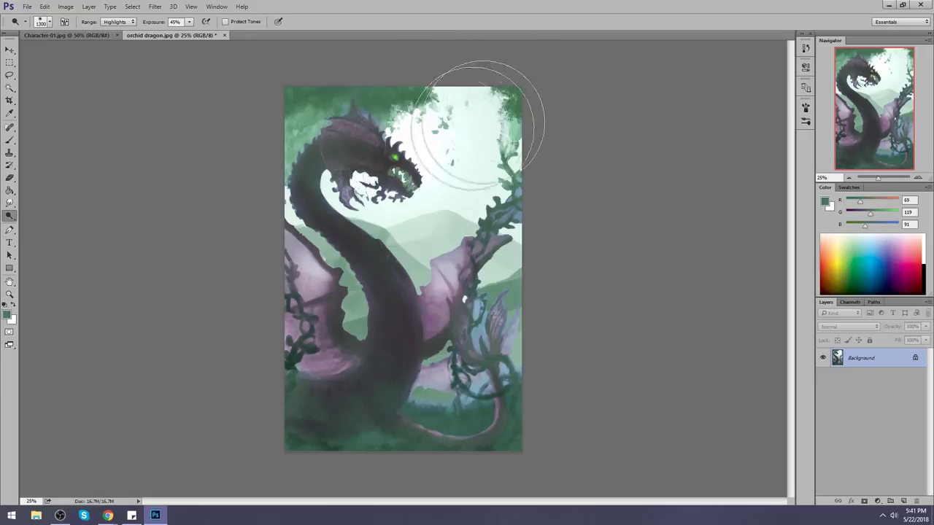
key("ctrl+z")
left_click(189, 22)
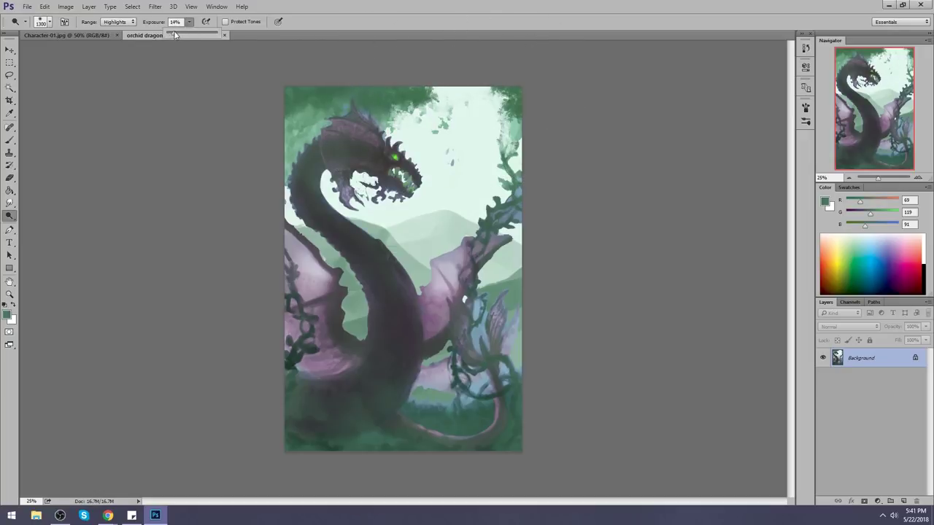
left_click_drag(175, 35, 178, 34)
left_click_drag(442, 114, 419, 98)
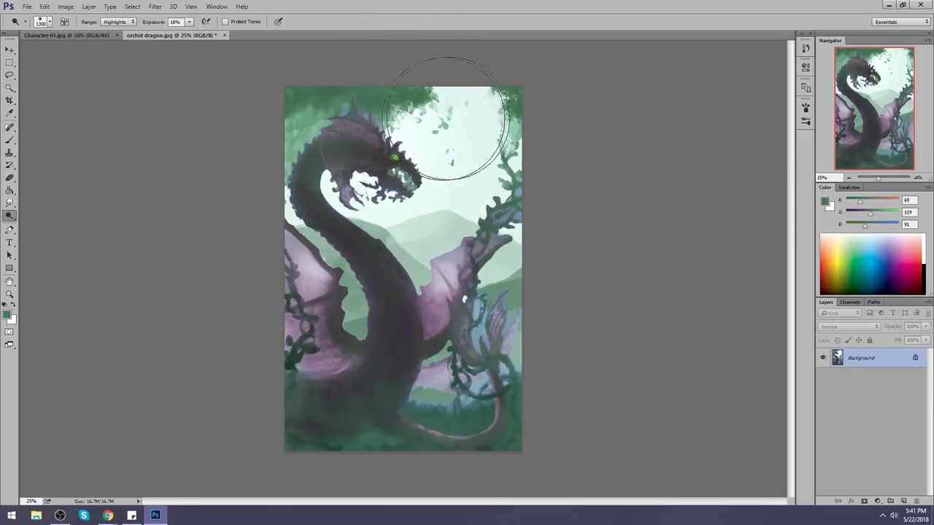
mouse_move(477, 135)
left_mouse_down()
mouse_move(479, 109)
mouse_move(455, 136)
left_mouse_up()
mouse_move(430, 294)
left_mouse_down()
mouse_move(411, 331)
mouse_move(427, 330)
mouse_move(435, 324)
mouse_move(384, 318)
mouse_move(475, 261)
left_mouse_up()
Step: Add a new layer, lower its fill, then merge Layer 1 down into the Background
key("ctrl+shift+alt+n")
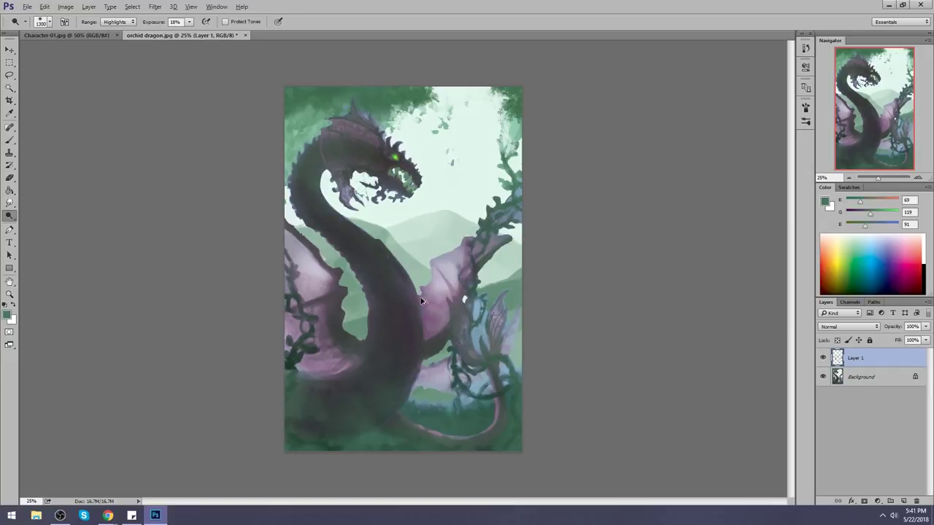
left_click(925, 340)
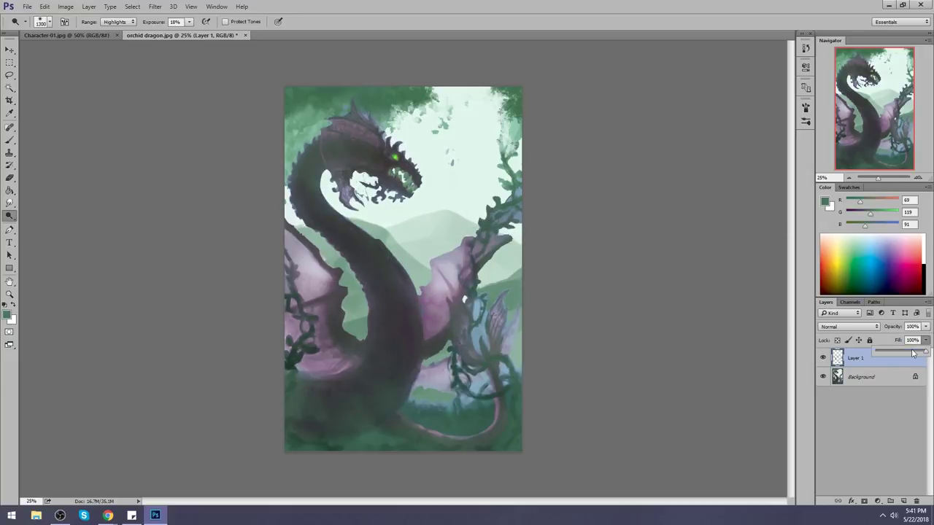
left_click_drag(924, 351, 901, 356)
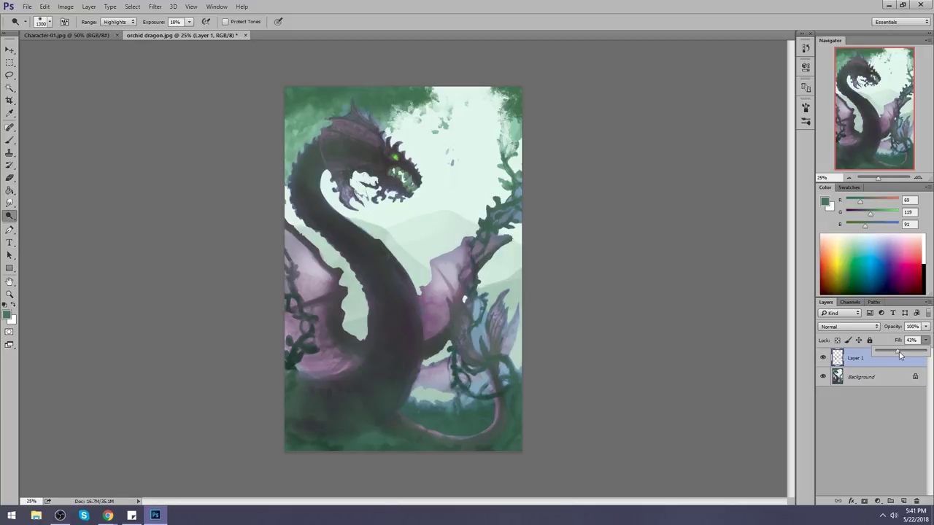
right_click(859, 360)
left_click(757, 355)
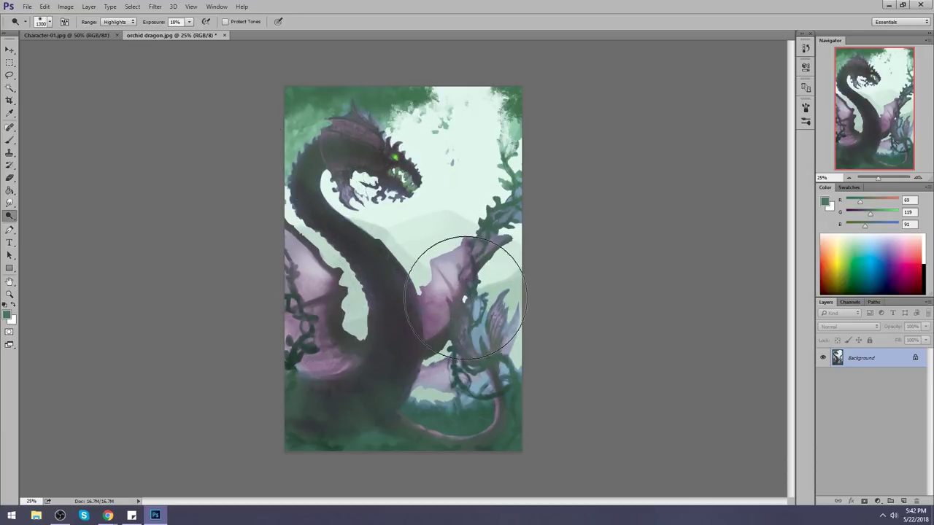
Step: Load a pale sky green on a 1400 px brush in Normal blending mode
key("b")
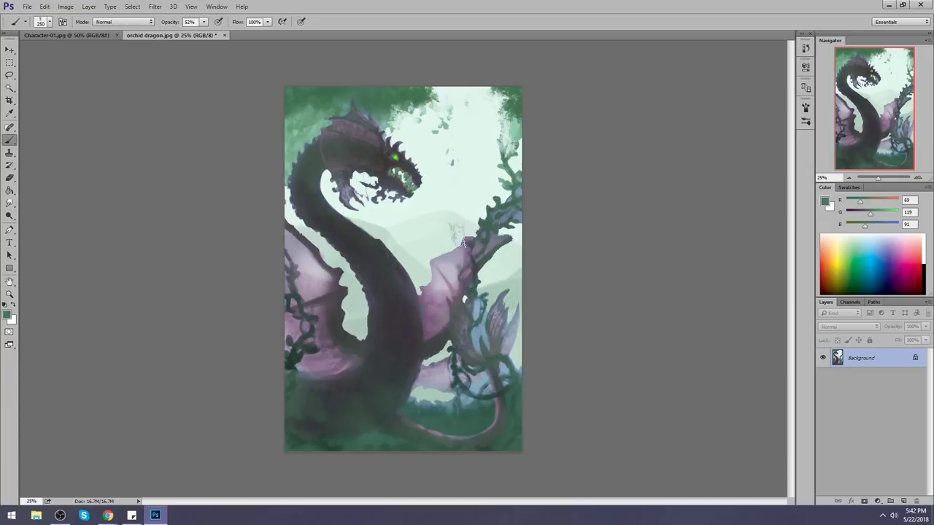
left_click(439, 234, "alt")
right_click(440, 211)
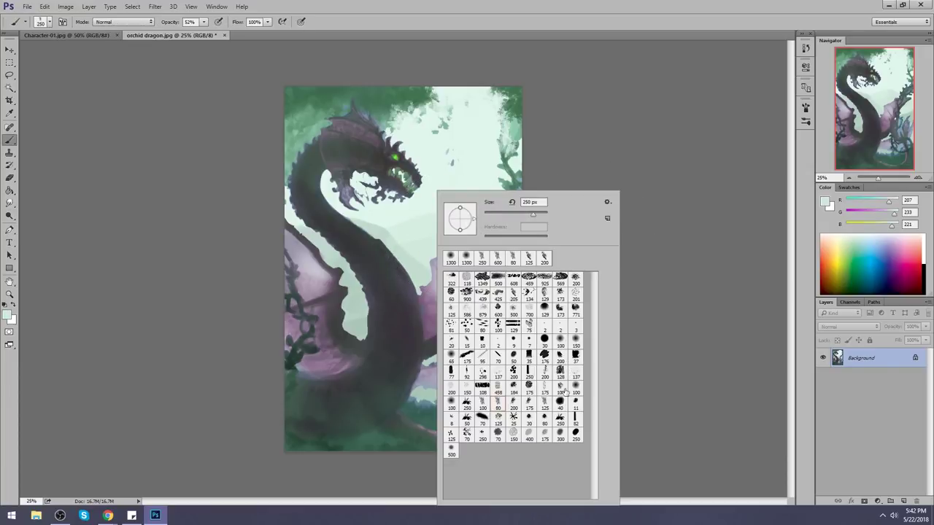
left_click(697, 311)
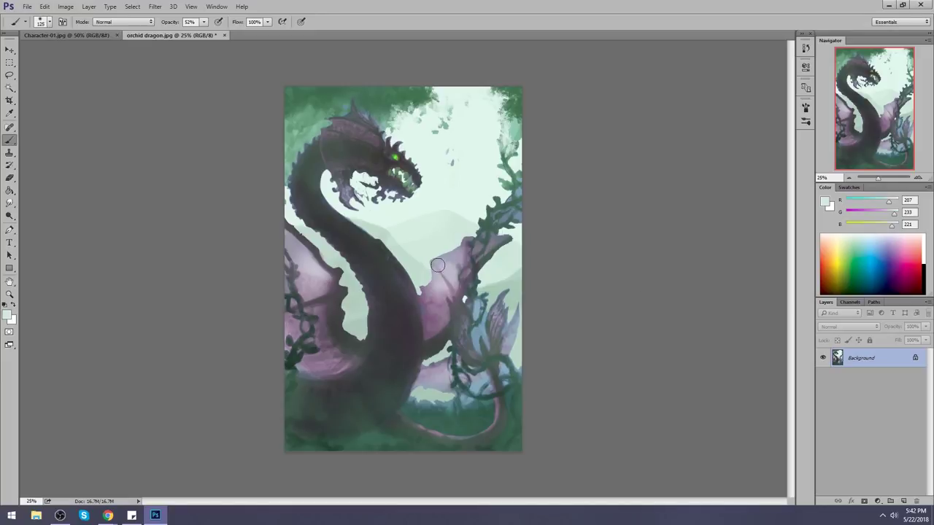
key("bracketright")
key("bracketright")
key("bracketright")
key("bracketright")
key("bracketright")
key("bracketright")
key("bracketright")
key("bracketright")
key("bracketright")
key("bracketright")
key("bracketright")
key("bracketright")
key("bracketright")
key("bracketright")
key("bracketright")
key("bracketright")
left_click(124, 22)
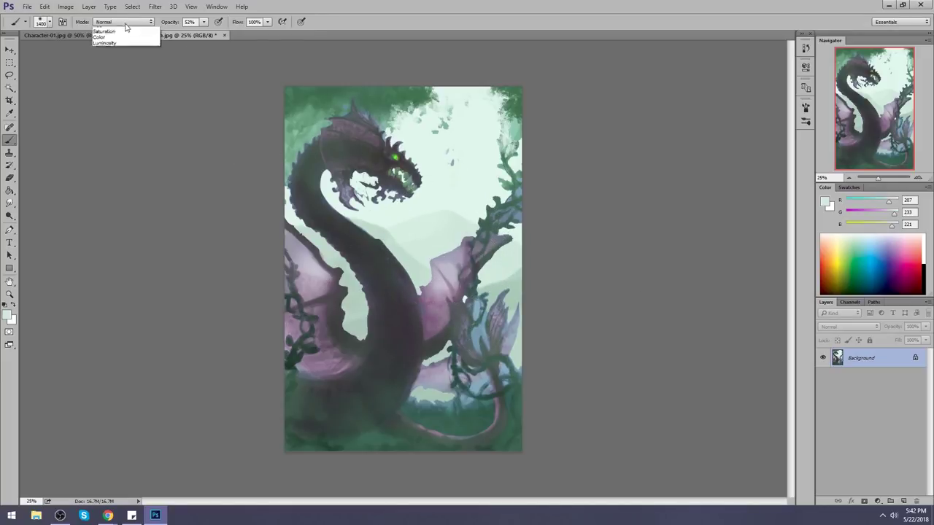
left_click(124, 27)
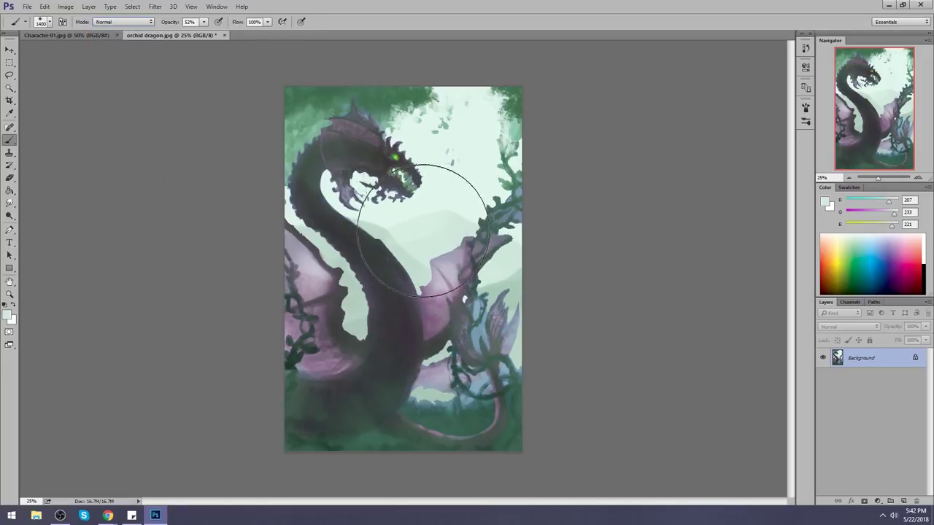
Step: Clear the active selection and return to the Brush
right_click(420, 170)
key("Escape")
key("m")
right_click(417, 196)
left_click(442, 202)
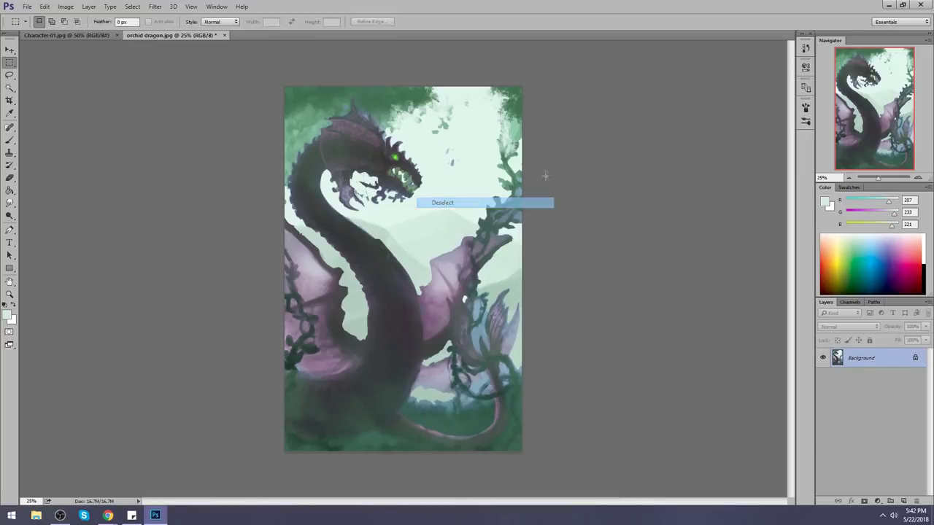
key("b")
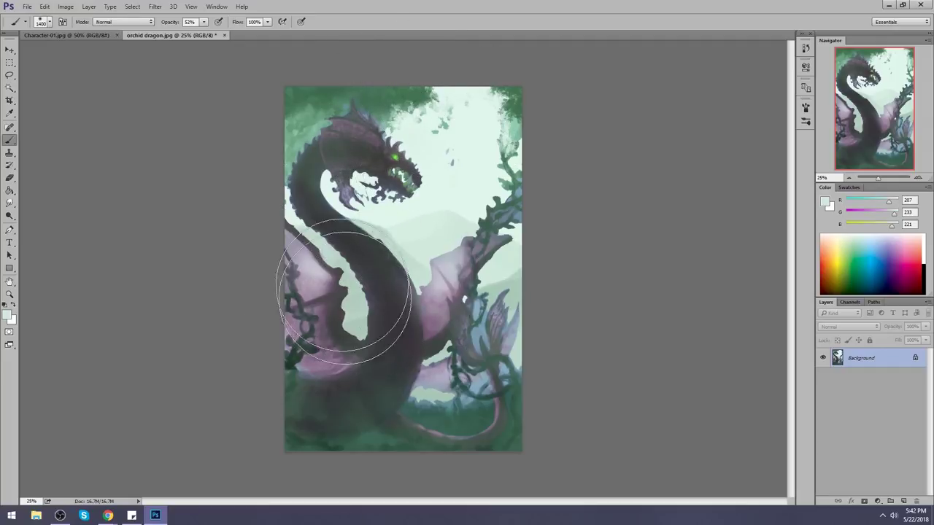
Step: Paint a soft pale haze over the left wing, then sample mid foliage green (R76 G126 B96)
mouse_move(306, 323)
left_mouse_down()
mouse_move(308, 357)
mouse_move(322, 303)
left_mouse_up()
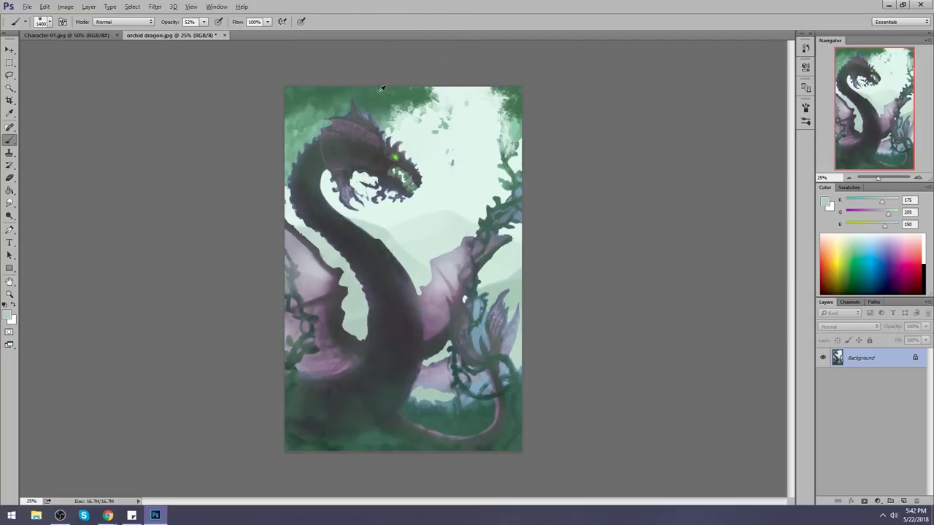
left_click(378, 107, "alt")
left_click_drag(378, 107, 355, 89)
mouse_move(407, 98)
left_mouse_down()
mouse_move(407, 160)
mouse_move(347, 235)
mouse_move(397, 105)
left_mouse_up()
key("l")
left_click(402, 104)
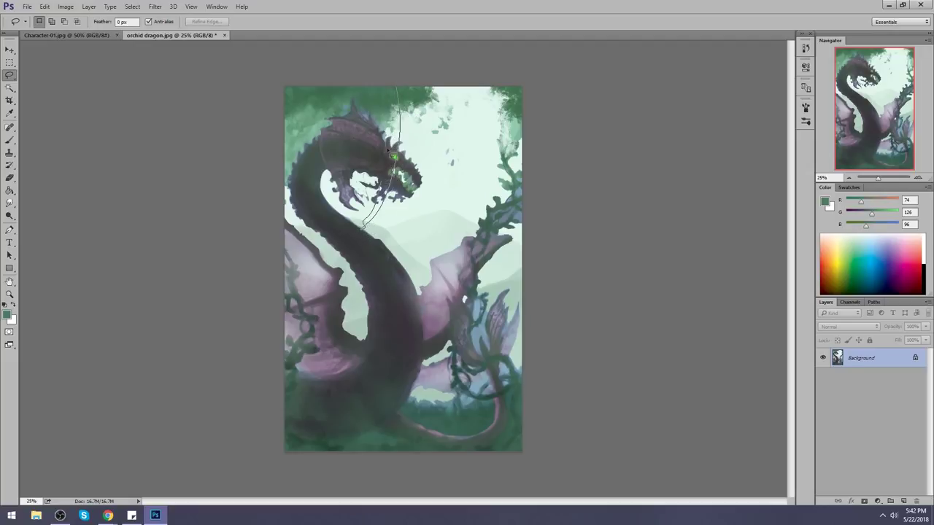
Step: Lasso the area around the dragon's head and upper-left edge, then invert the selection
left_click_drag(388, 149, 390, 153)
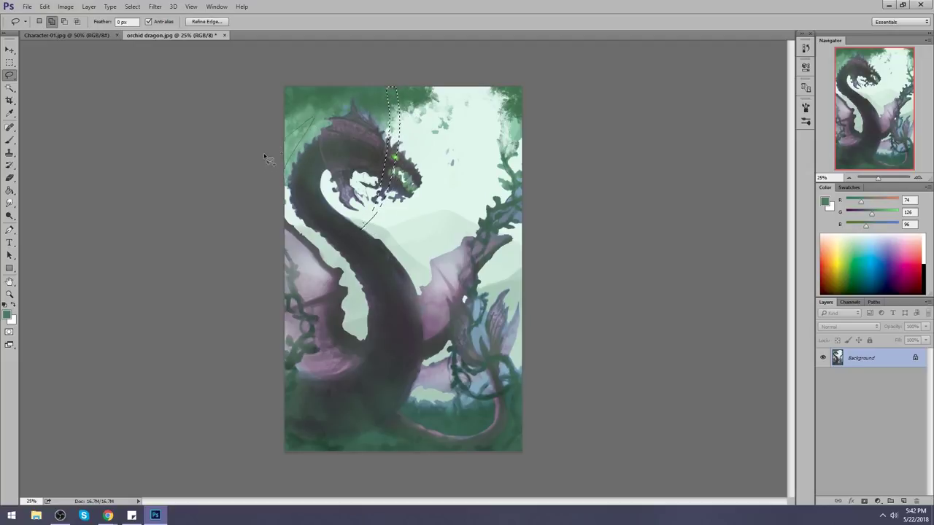
mouse_move(310, 111)
left_mouse_down()
mouse_move(282, 63)
mouse_move(290, 129)
mouse_move(281, 156)
mouse_move(313, 106)
mouse_move(284, 92)
mouse_move(257, 166)
mouse_move(300, 137)
mouse_move(270, 180)
mouse_move(314, 85)
mouse_move(312, 124)
mouse_move(356, 98)
mouse_move(357, 85)
mouse_move(301, 117)
mouse_move(400, 90)
left_mouse_up()
key("shift")
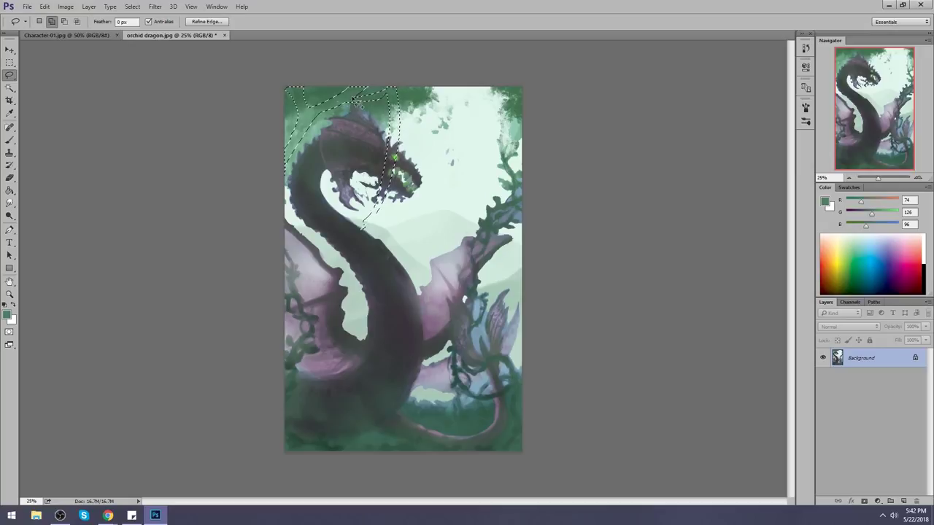
key("shift")
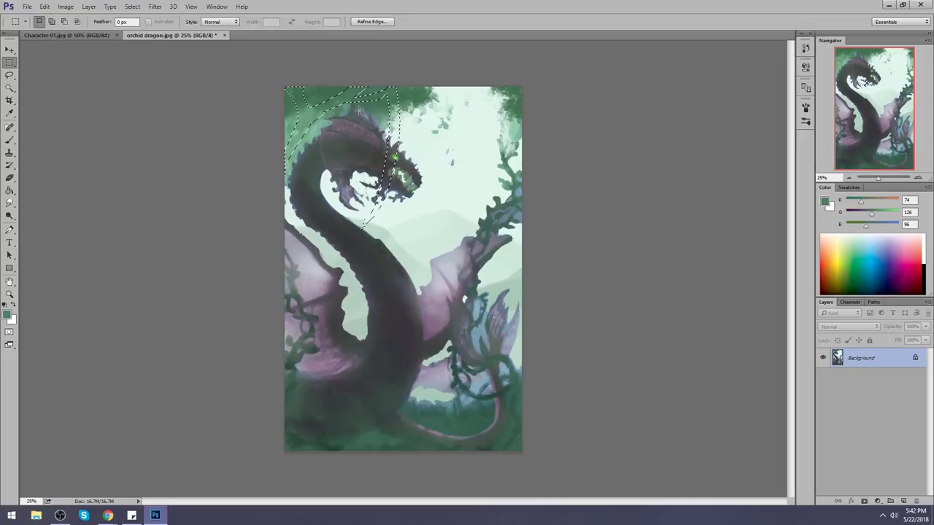
right_click(365, 111)
left_click(386, 127)
Step: Load pale mint (R222 G248 B237) on the 80 px brush at 100% opacity and deselect
key("b")
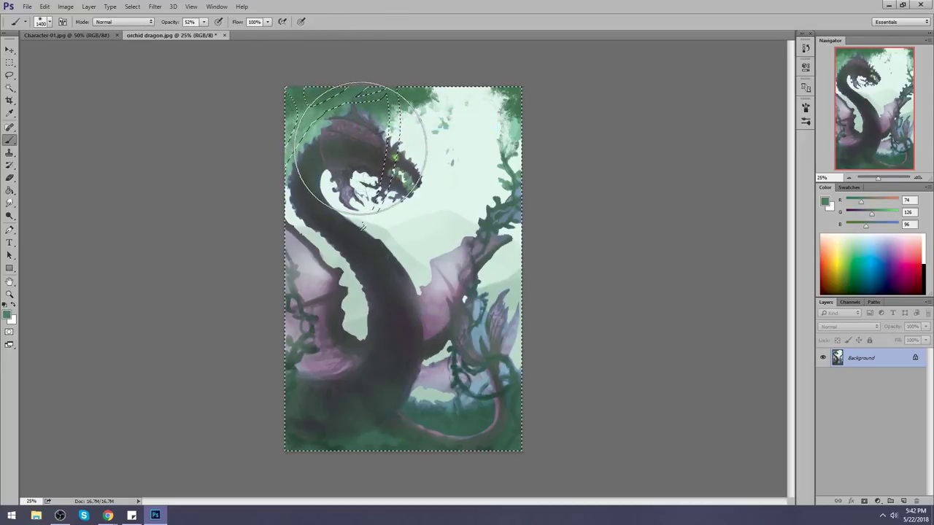
left_click(17, 89)
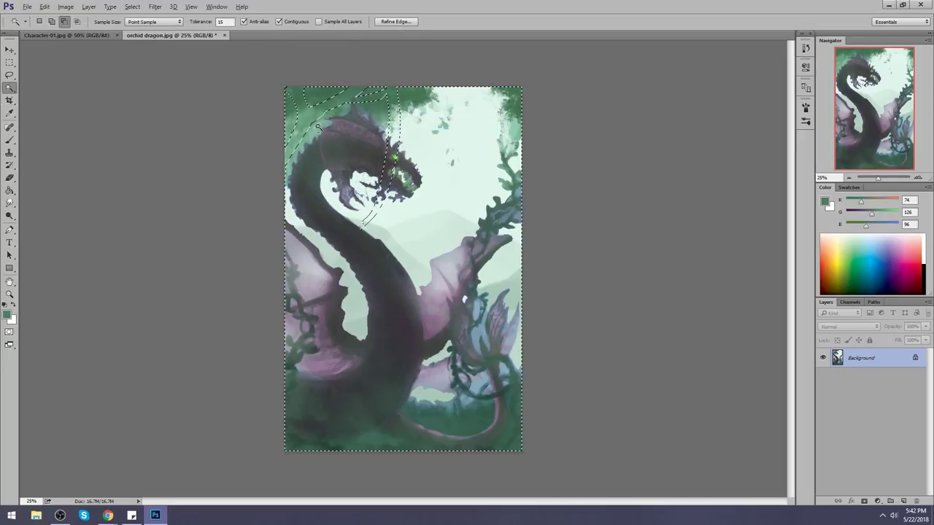
key("b")
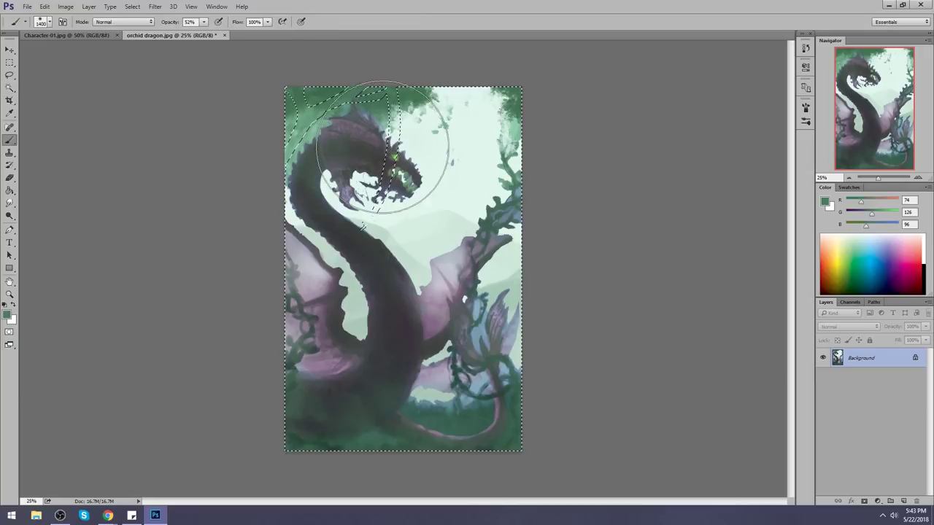
right_click(412, 162)
double_click(450, 359)
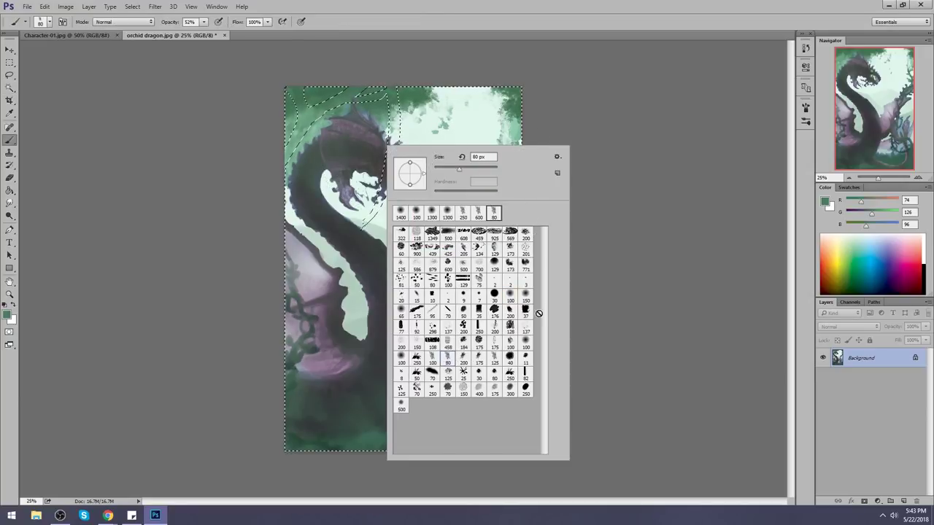
left_click(323, 220, "alt")
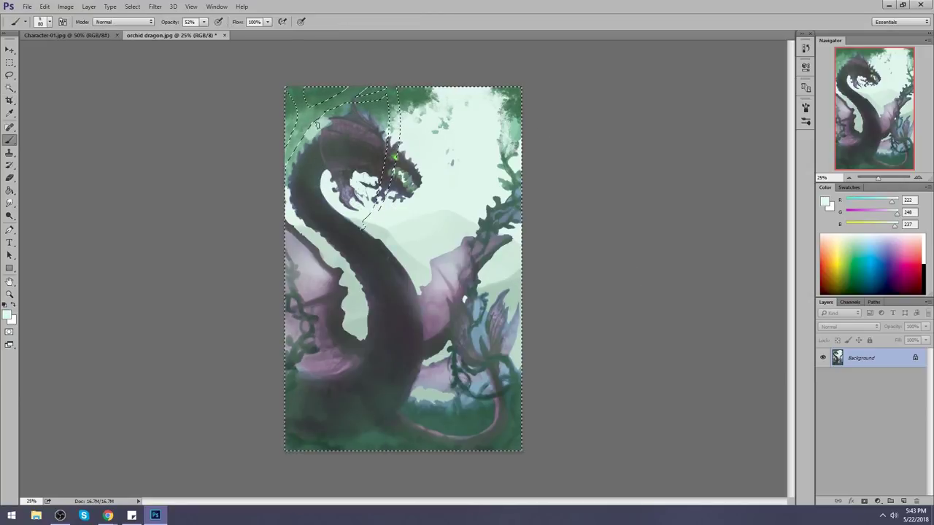
left_click_drag(204, 22, 264, 33)
key("ctrl+d")
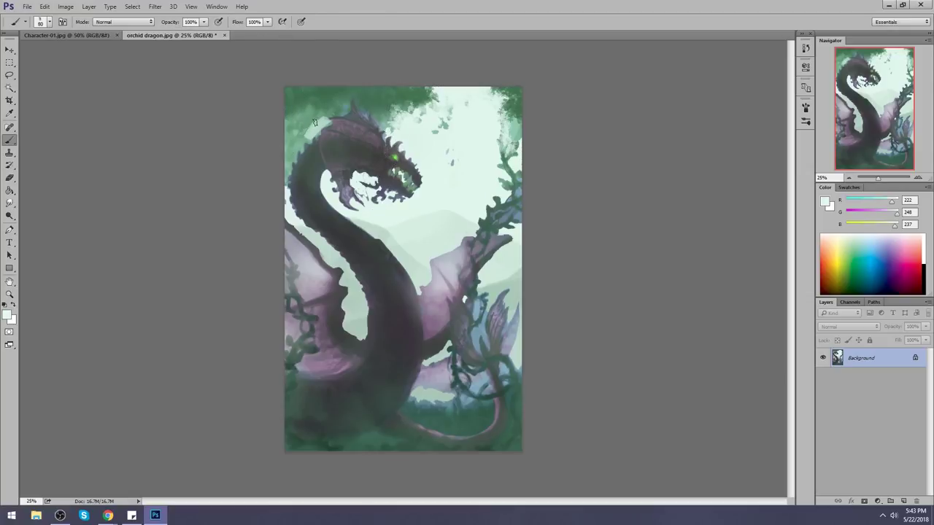
Step: Paint pale light along the left edge by the neck and across the top above the head
left_click_drag(286, 166, 286, 121)
left_click(331, 125)
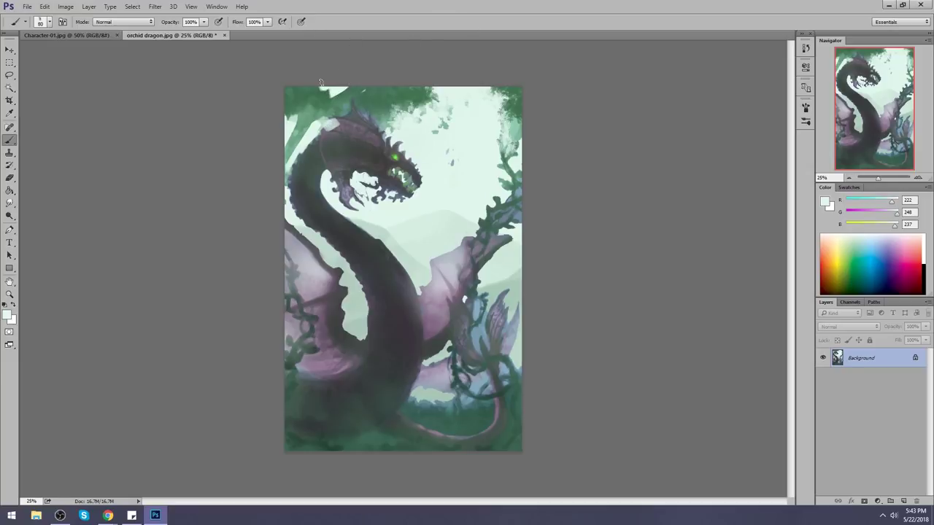
mouse_move(375, 83)
left_mouse_down()
mouse_move(370, 102)
mouse_move(394, 92)
left_mouse_up()
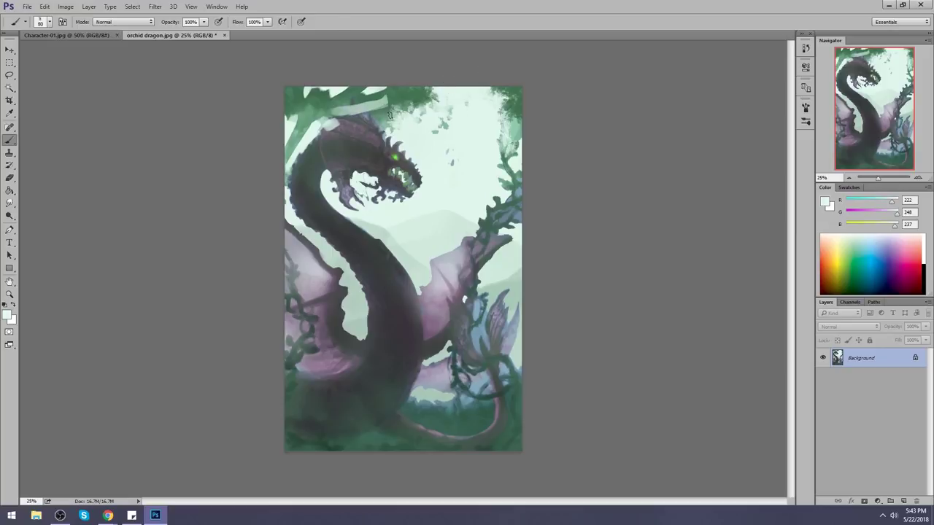
right_click(393, 111)
key("Escape")
Step: Paint dark green (R64 G115 B81) foliage across the top with the 425 brush, undoing overlap on the head
right_click(396, 100)
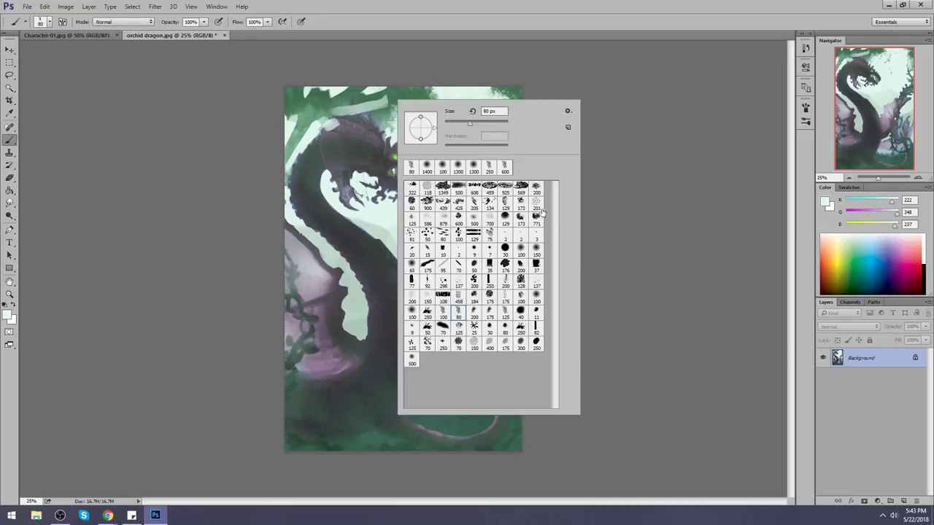
left_click(458, 205)
left_click(678, 156)
left_click(430, 91, "alt")
left_click_drag(401, 131, 314, 89)
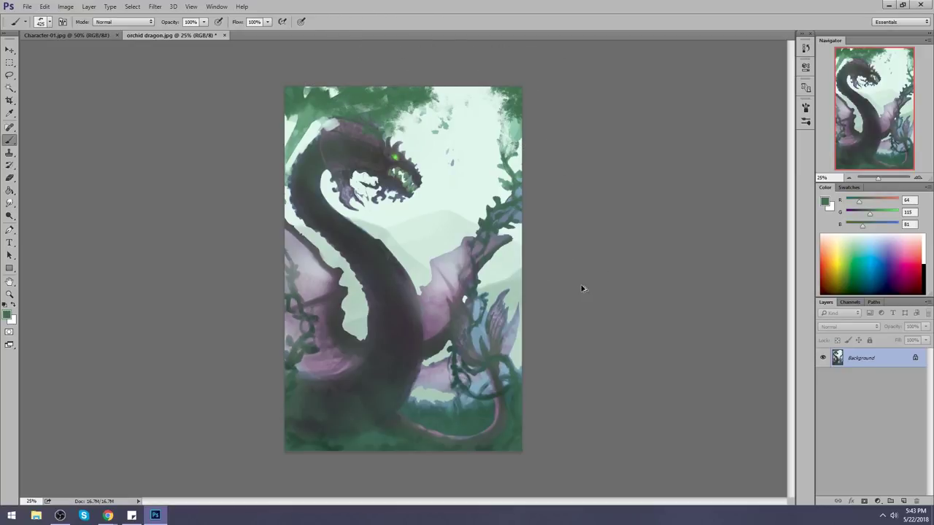
key("ctrl+z")
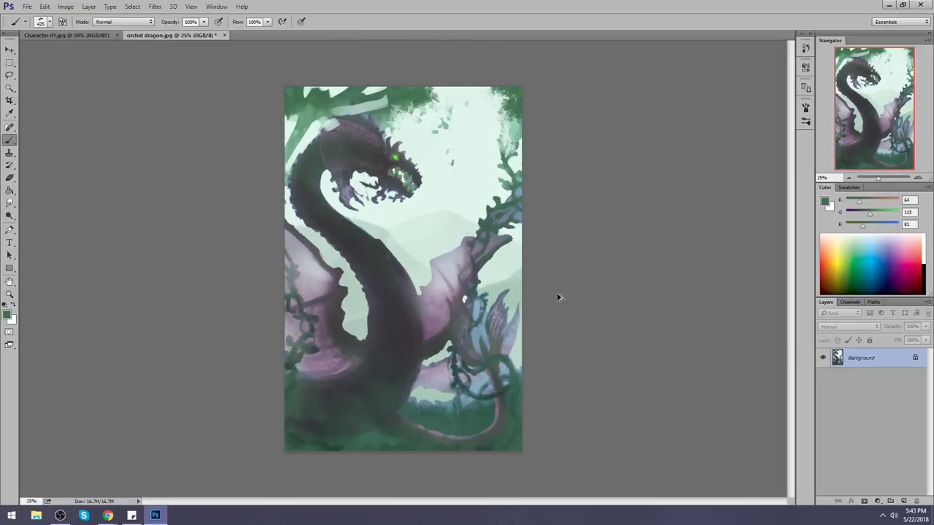
key("ctrl+alt+z")
key("ctrl+alt+z")
key("ctrl+alt+z")
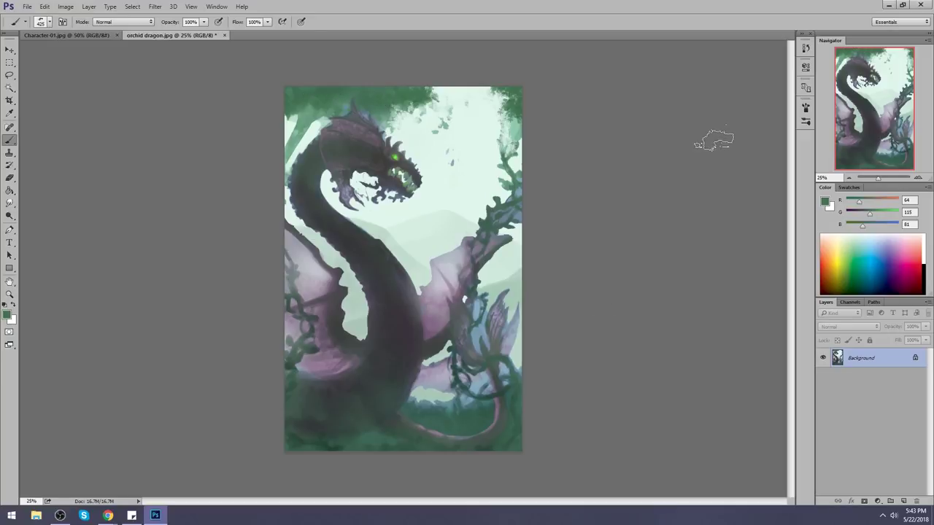
Step: Lasso the upper area of the image and shift its hue to +13 with Hue/Saturation
key("l")
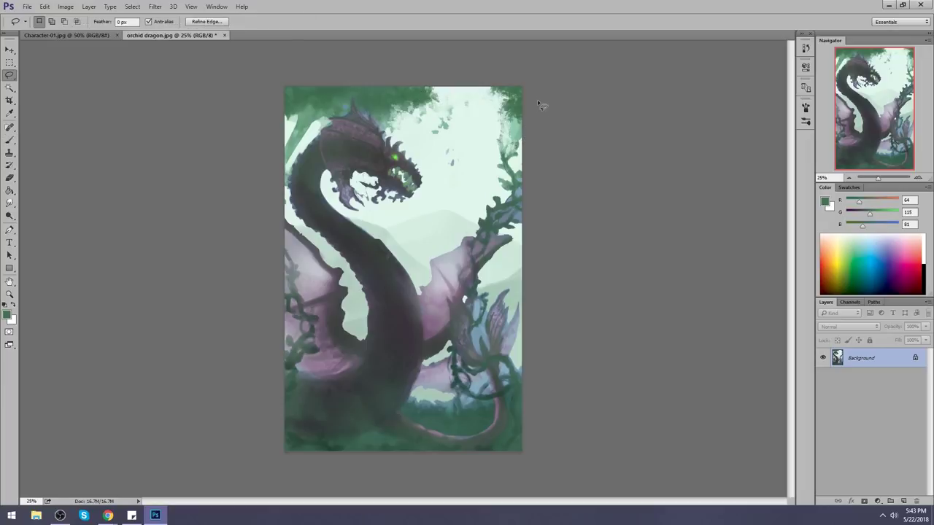
mouse_move(259, 176)
left_mouse_down()
mouse_move(310, 144)
mouse_move(326, 119)
left_mouse_up()
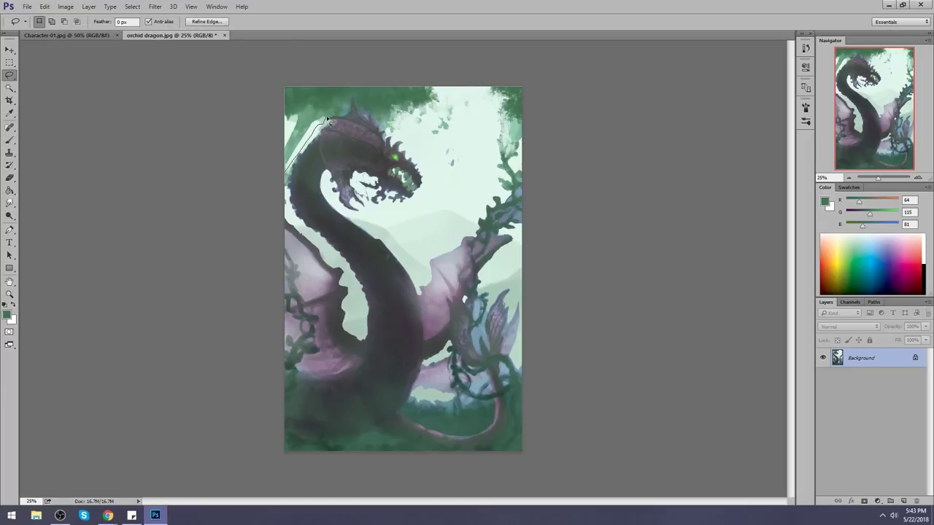
mouse_move(420, 136)
left_mouse_down()
mouse_move(503, 146)
mouse_move(573, 129)
mouse_move(587, 80)
left_mouse_up()
key("ctrl+u")
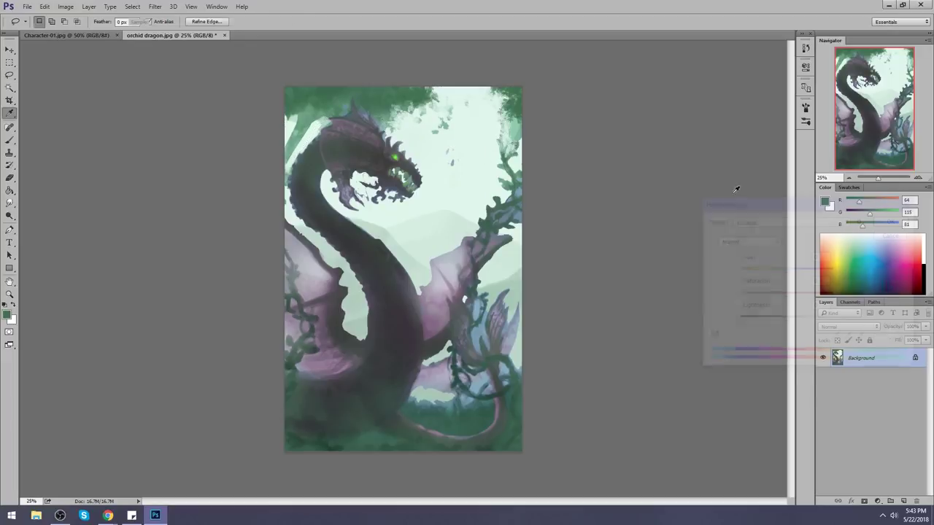
left_click_drag(785, 272, 795, 271)
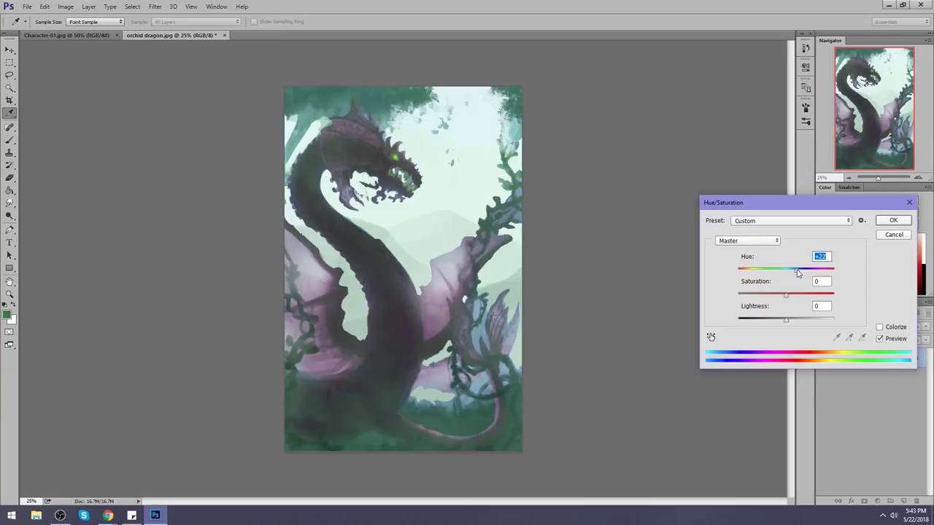
left_click_drag(797, 272, 794, 272)
left_click(887, 222)
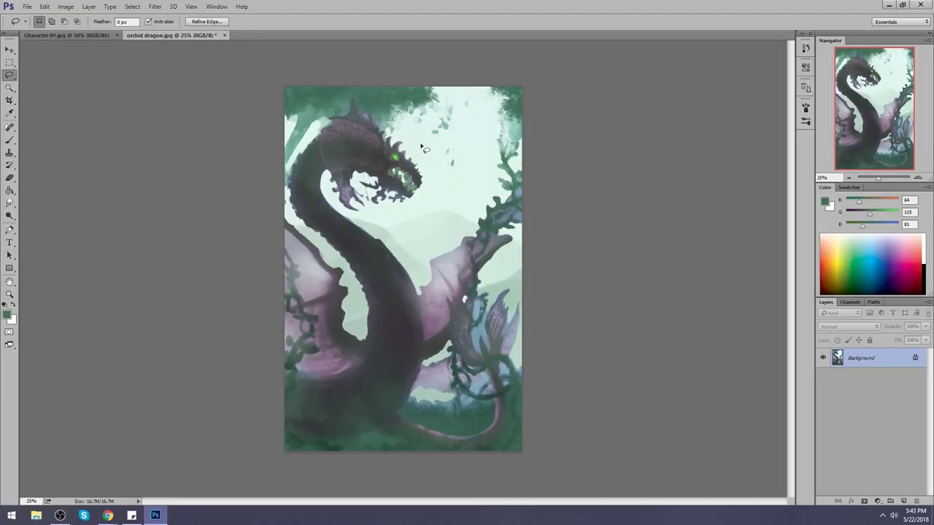
Step: Select a patch of the dragon's neck and boost its saturation to about +77 with lightness +5
left_click(402, 324)
mouse_move(402, 324)
left_mouse_down()
mouse_move(384, 294)
mouse_move(392, 284)
mouse_move(381, 277)
left_mouse_up()
key("ctrl+h")
key("ctrl+u")
left_click_drag(787, 301, 791, 274)
left_click_drag(784, 322, 828, 297)
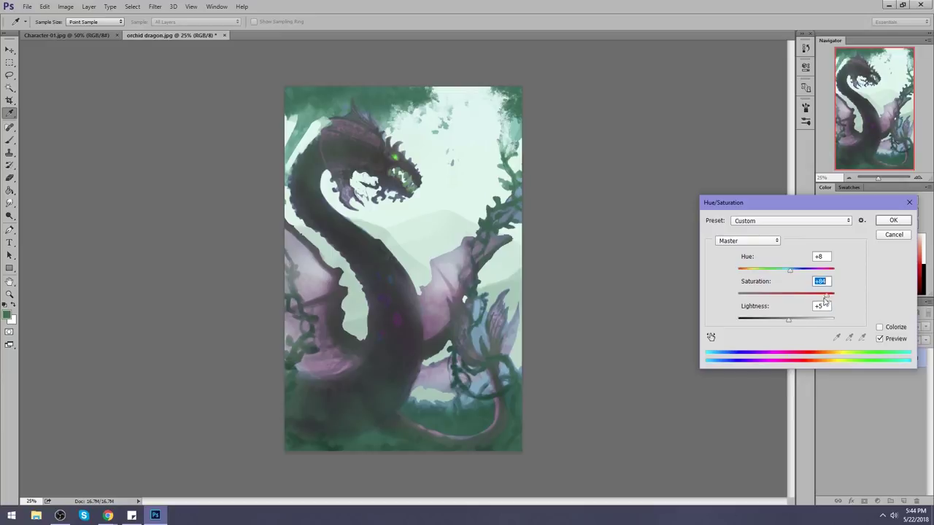
left_click_drag(852, 207, 690, 226)
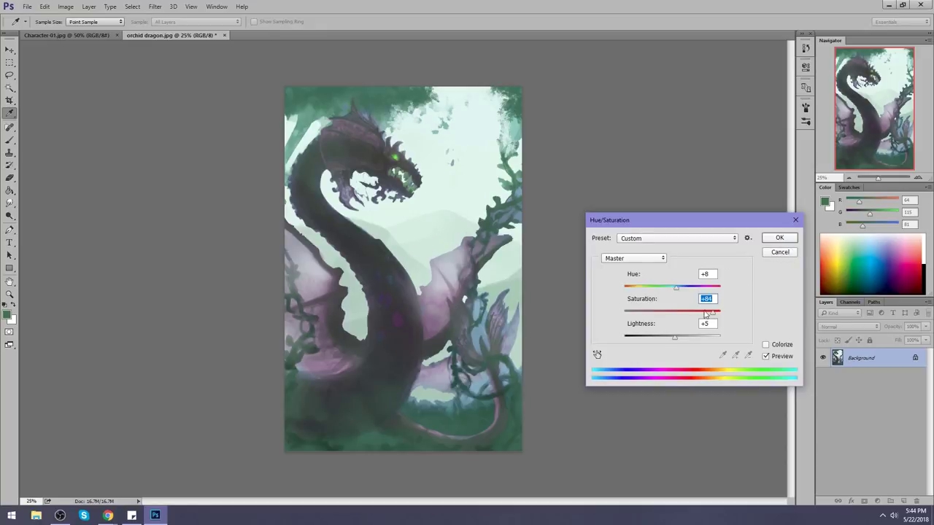
mouse_move(706, 315)
left_mouse_down()
mouse_move(724, 319)
mouse_move(713, 315)
left_mouse_up()
left_click(777, 239)
Step: Lasso an area from the wing into the sky and sample light grey-lavender (R186 G187 B200) for the spike
key("o")
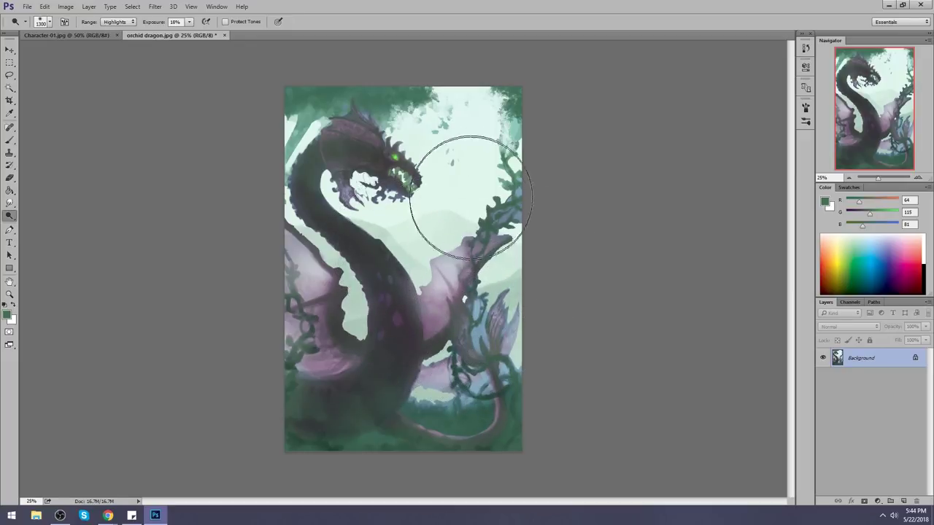
key("l")
mouse_move(428, 283)
left_mouse_down()
mouse_move(399, 223)
mouse_move(442, 265)
mouse_move(463, 241)
mouse_move(458, 276)
mouse_move(451, 267)
mouse_move(430, 277)
mouse_move(399, 215)
mouse_move(429, 245)
left_mouse_up()
key("b")
left_click(430, 272, "alt")
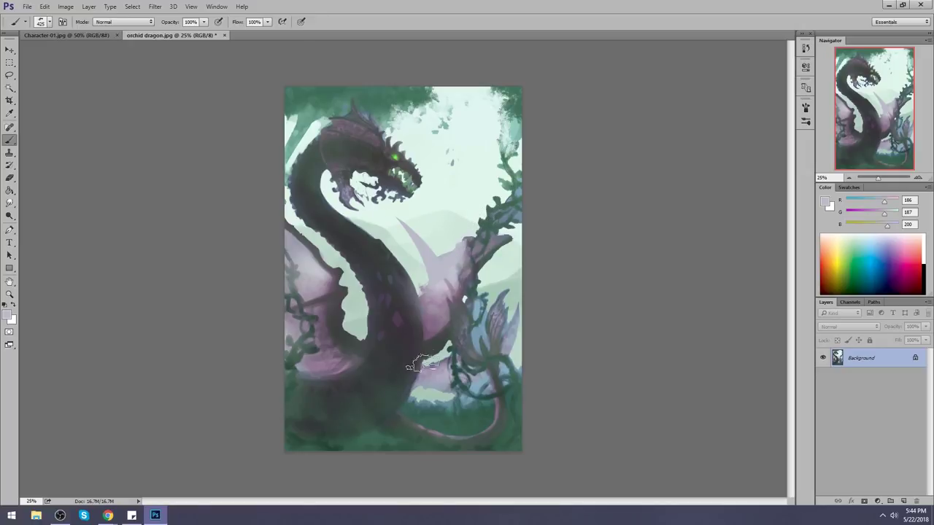
Step: On a new layer, paint pale green mist down the neck with a 900 px brush at 32% opacity
left_click(903, 502)
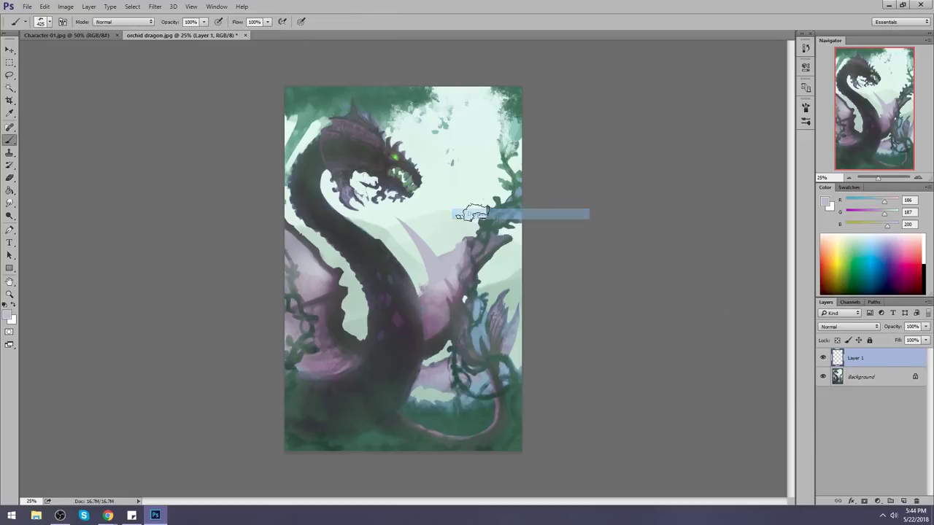
right_click(365, 215)
type("100")
key("Return")
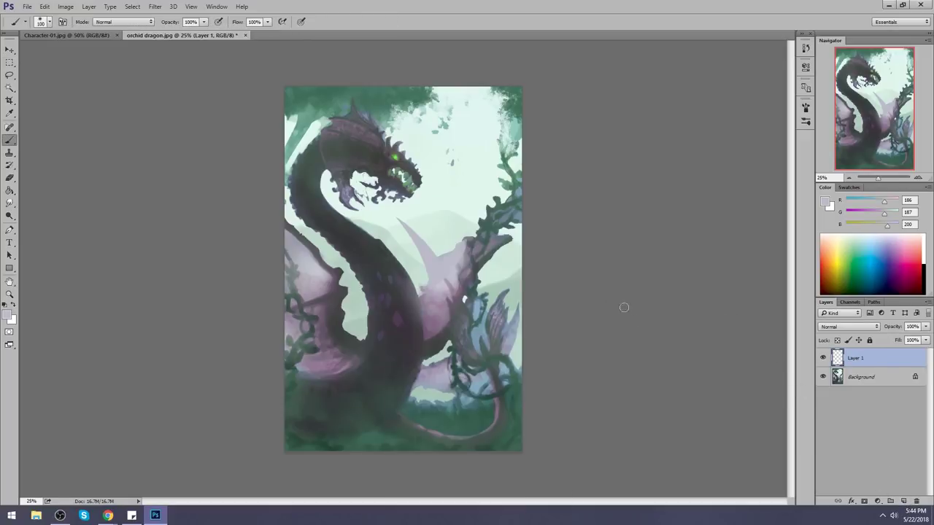
left_click(323, 252, "alt")
key("bracketright")
key("bracketright")
key("bracketright")
key("bracketright")
key("bracketright")
key("bracketright")
key("bracketright")
key("bracketright")
key("bracketright")
key("bracketright")
key("bracketright")
left_click(307, 225, "alt")
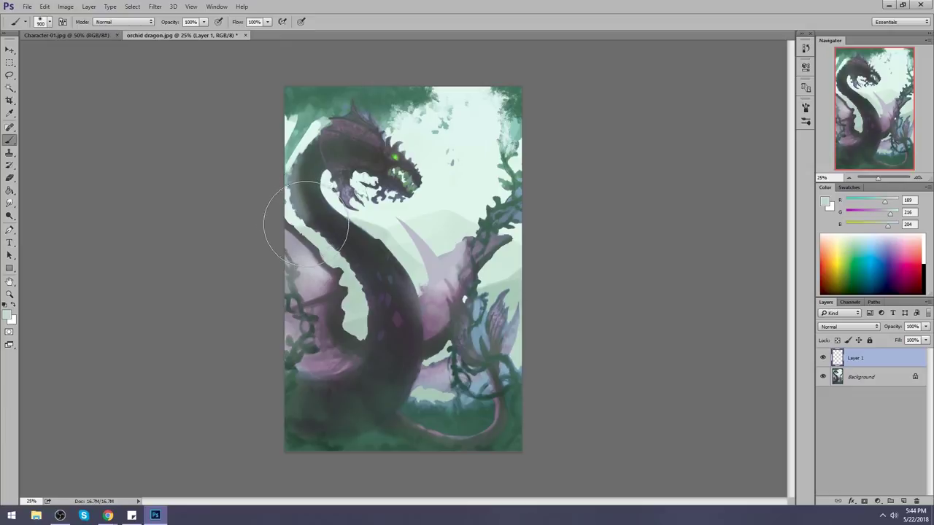
left_click(204, 22)
left_click_drag(206, 33, 170, 33)
left_click_drag(295, 154, 339, 299)
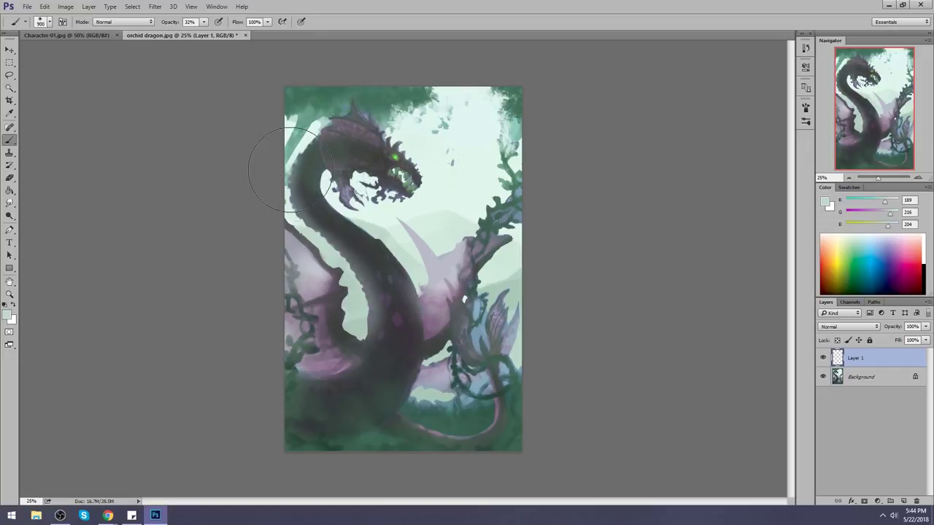
Step: Soften the mist with a soft 500 px eraser, then sample dark grey-purple (R76 G71 B78)
key("e")
right_click(332, 191)
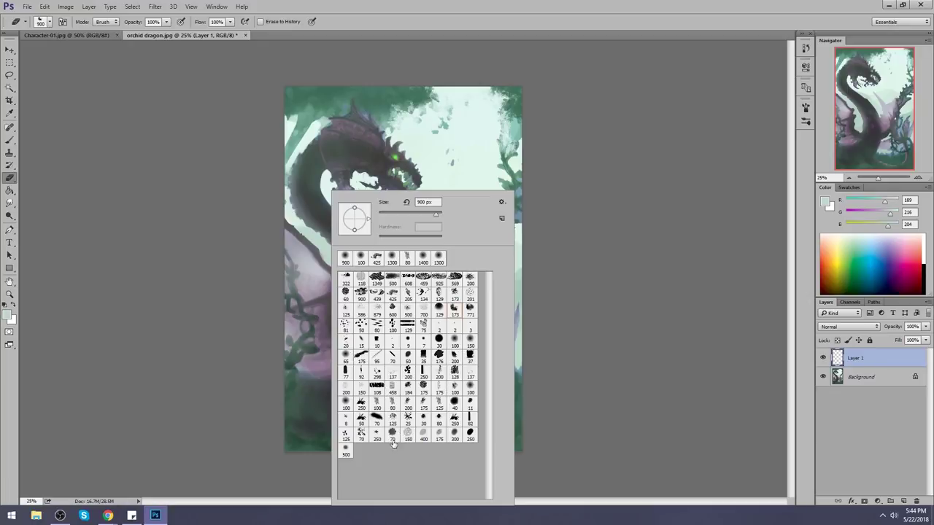
double_click(427, 436)
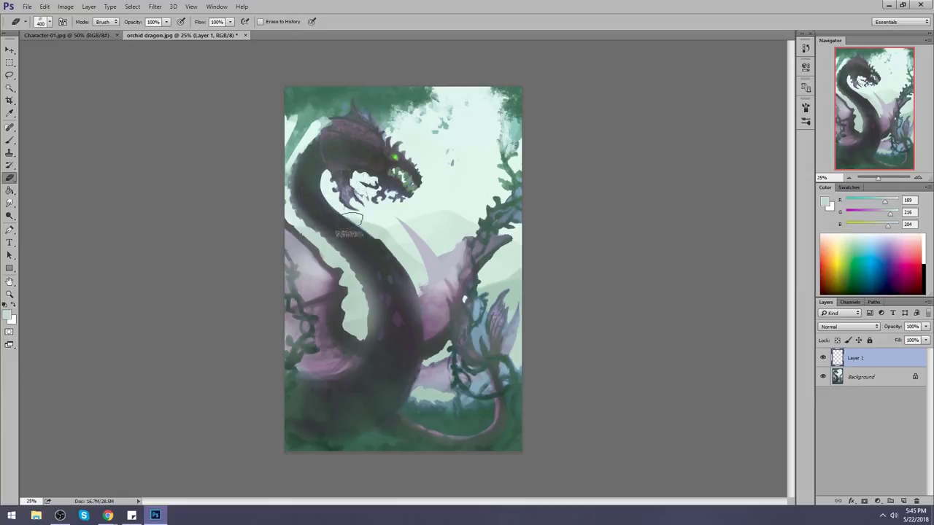
key("bracketleft")
key("bracketleft")
key("bracketright")
key("bracketright")
key("bracketright")
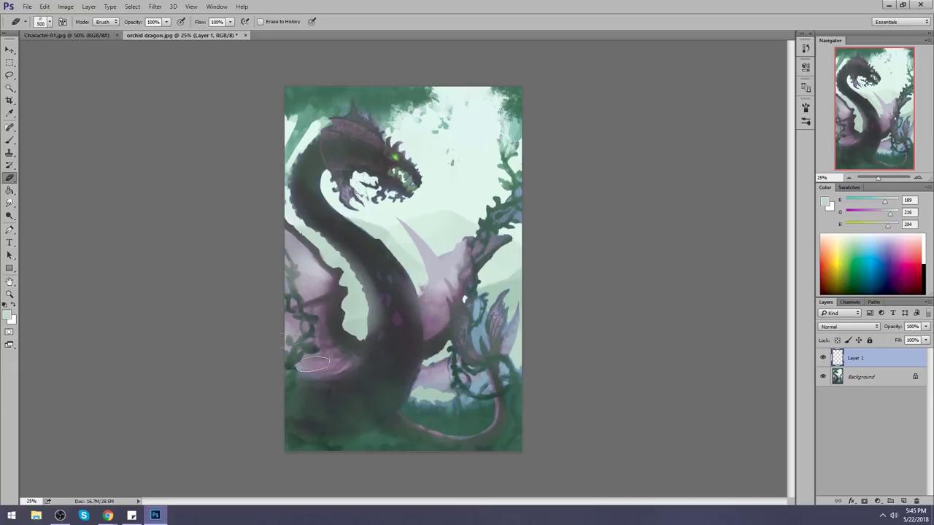
key("b")
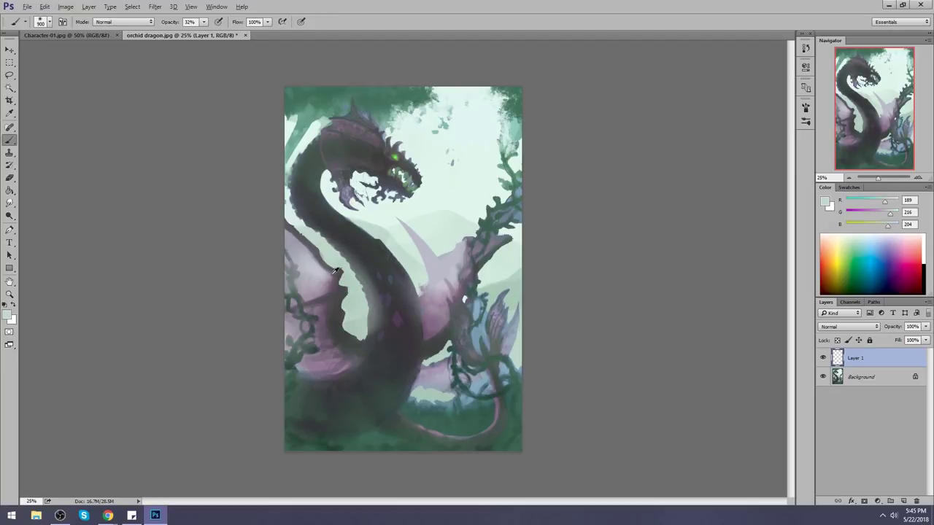
left_click(336, 271, "alt")
Step: Shade the dragon's neck in dark grey-purple at 67% opacity on Layer 2, then erase with a 300 px eraser
left_click(903, 501)
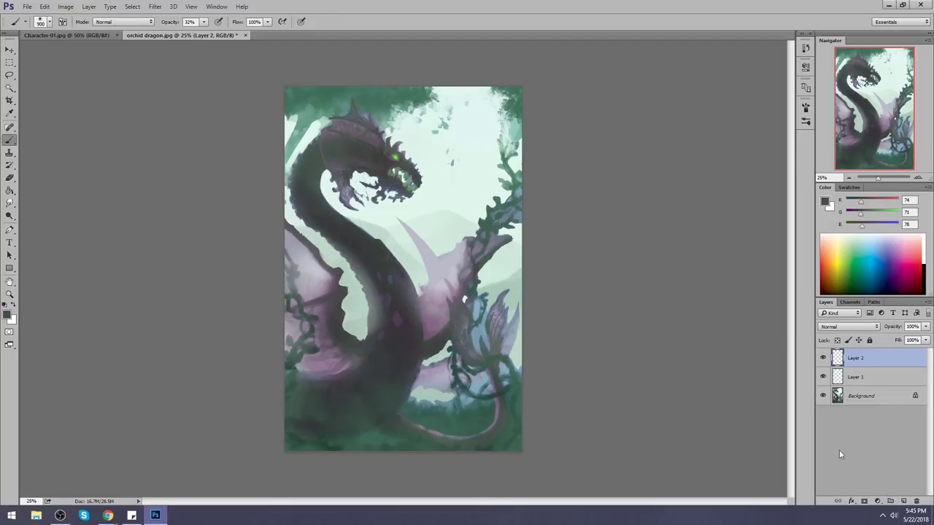
left_click(344, 287, "alt")
mouse_move(295, 219)
left_mouse_down()
mouse_move(339, 255)
mouse_move(330, 296)
left_mouse_up()
key("6")
key("7")
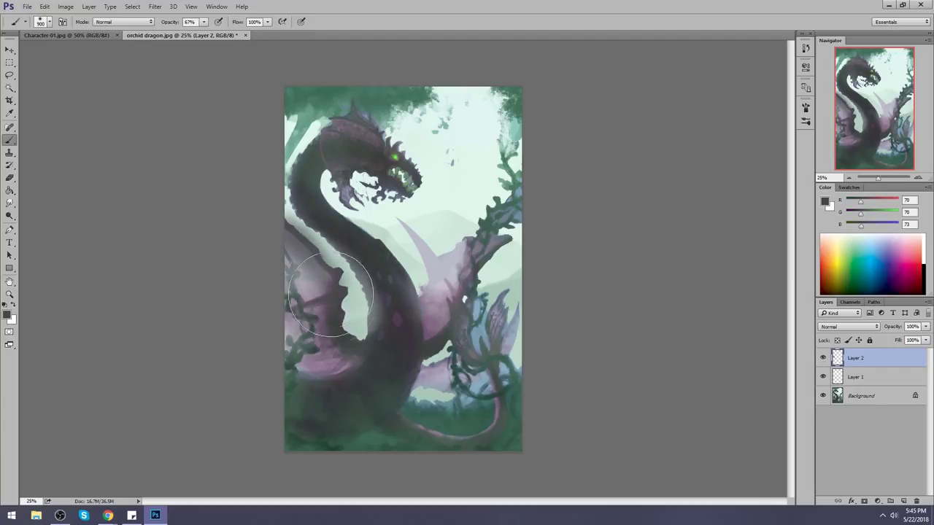
left_click(385, 286, "alt")
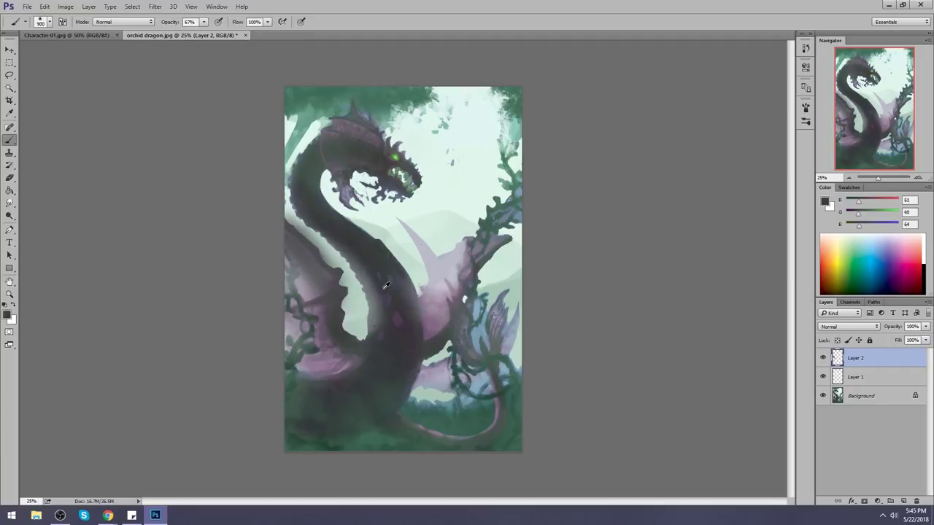
key("e")
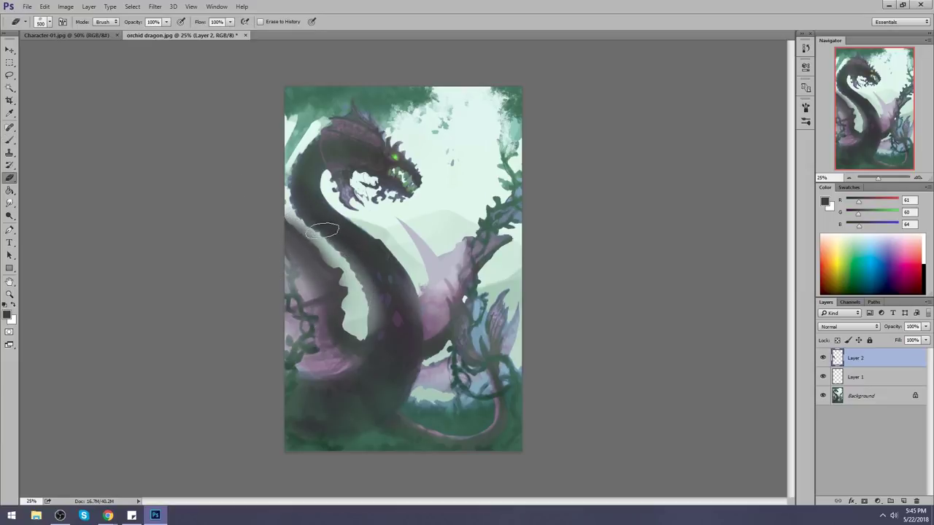
key("bracketleft")
key("bracketleft")
key("bracketleft")
key("bracketleft")
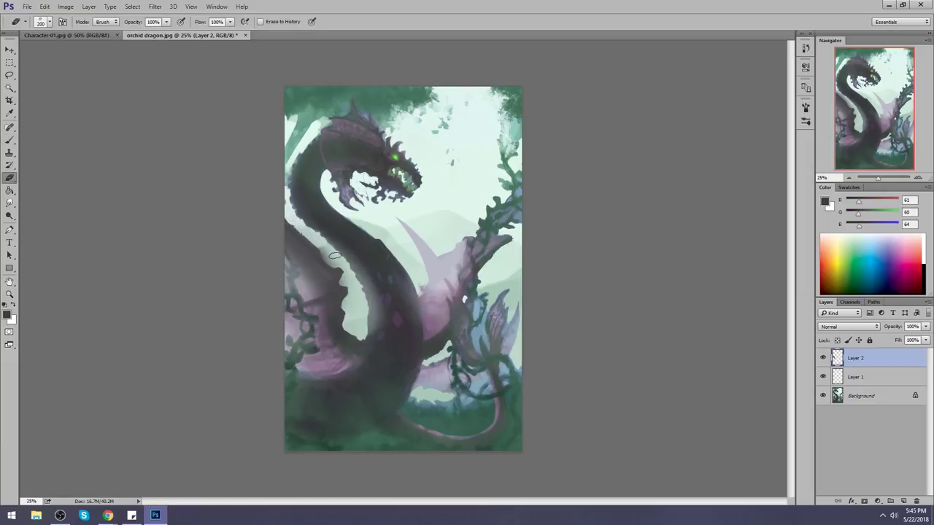
key("bracketright")
key("bracketright")
key("bracketright")
key("bracketright")
key("bracketright")
key("bracketright")
key("bracketright")
key("bracketright")
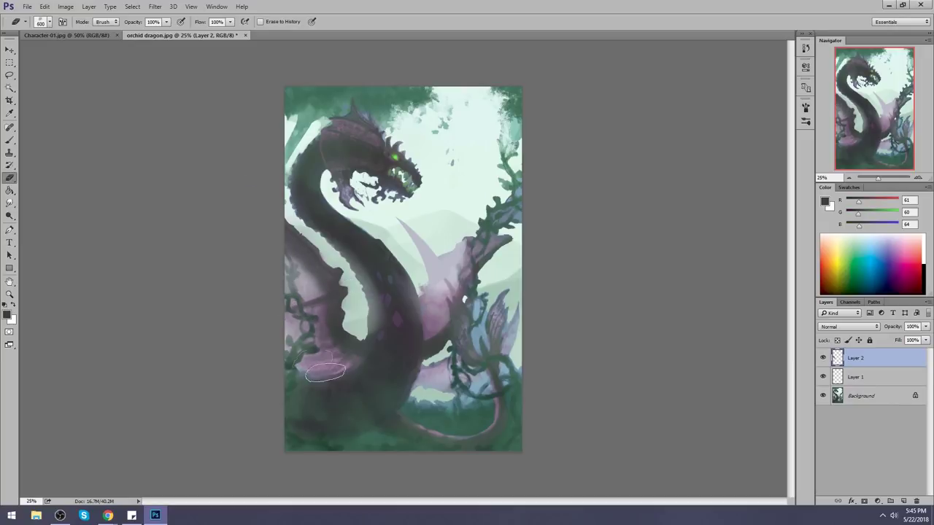
key("bracketleft")
key("bracketleft")
key("bracketleft")
key("bracketleft")
key("bracketleft")
key("bracketleft")
Step: Lower Layer 2's fill to 40% and pick the 75 px eraser tip
left_click_drag(927, 346, 903, 353)
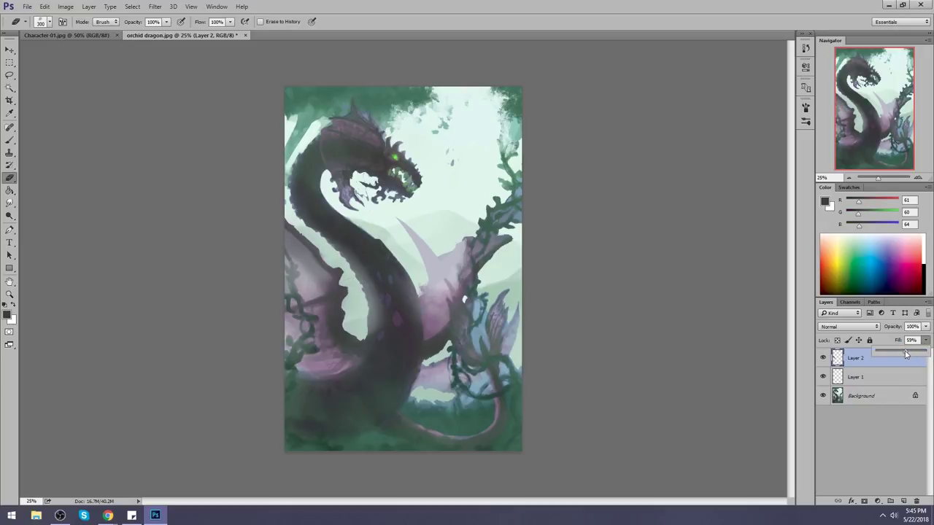
left_click_drag(899, 354, 905, 355)
key("b")
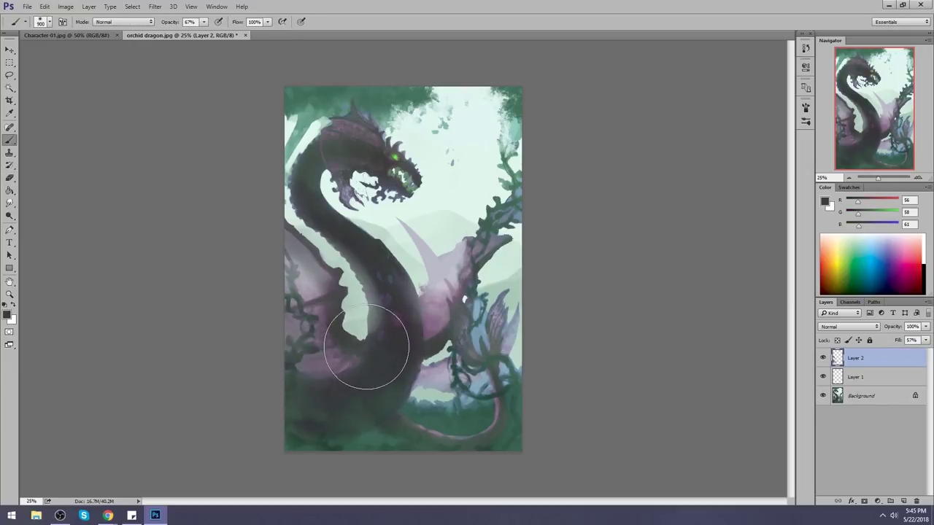
left_click_drag(927, 342, 900, 355)
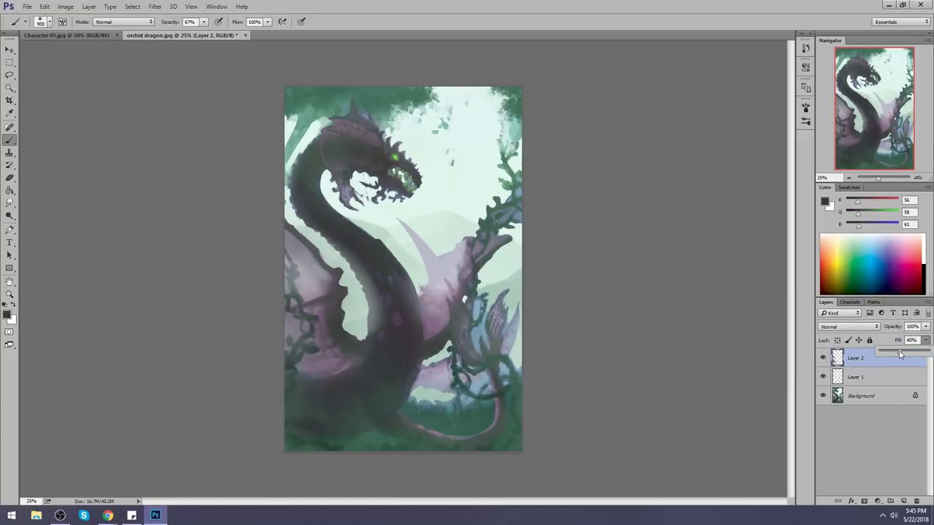
left_click(830, 372)
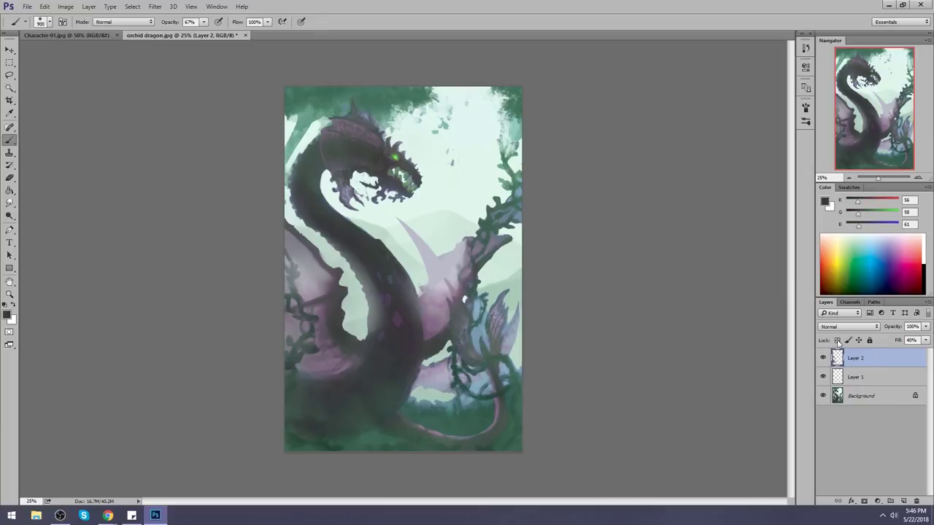
key("e")
right_click(387, 282)
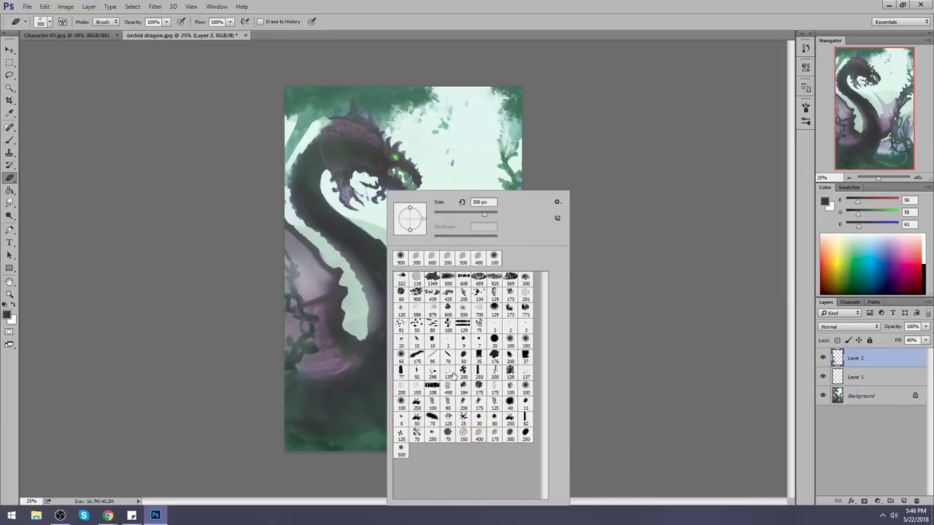
double_click(478, 323)
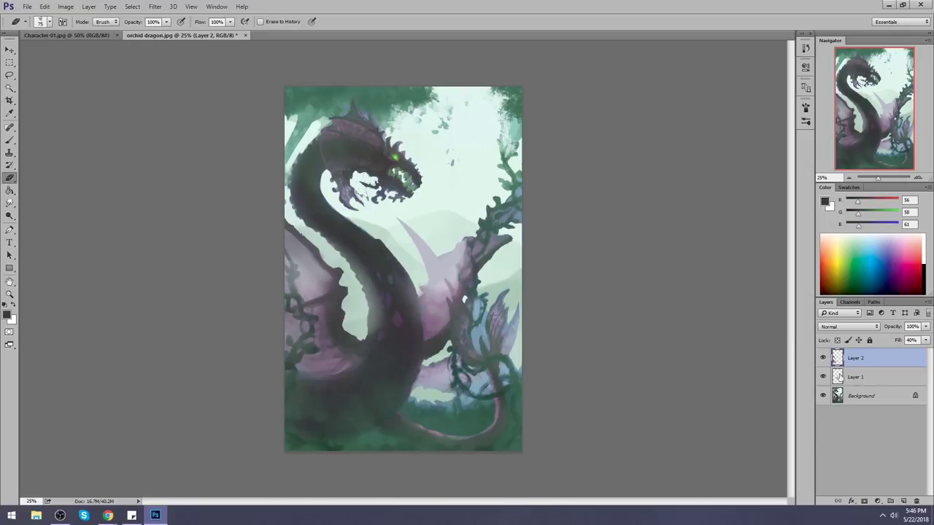
Step: Select Layer 1, inspect the neck scales up close, zoom out to 25%, and toggle Layer 1 to compare the mist
left_click(838, 376)
key("bracketright")
key("bracketright")
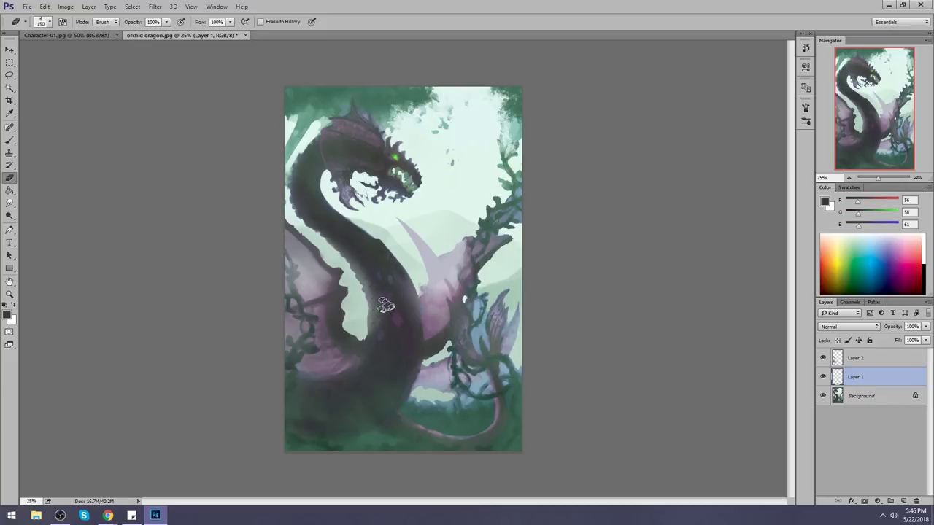
key("bracketright")
key("bracketright")
key("bracketright")
key("bracketright")
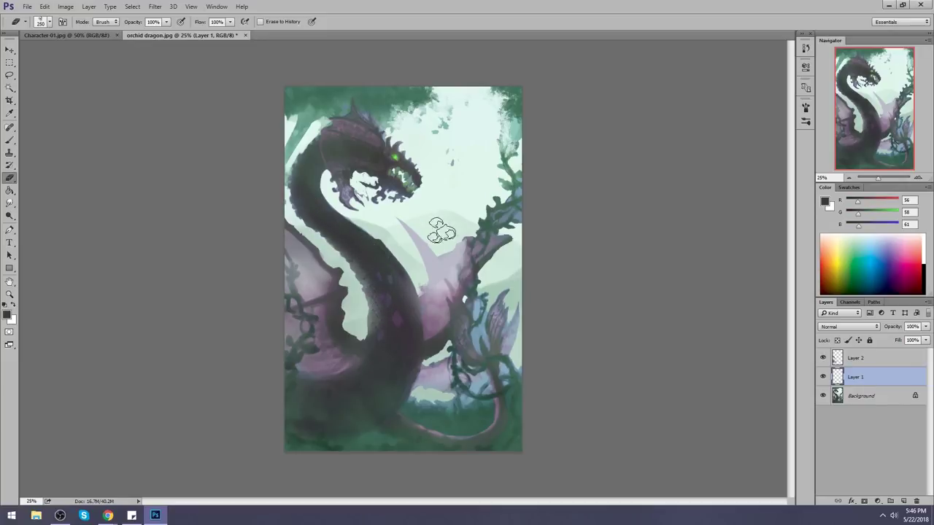
key("z")
left_click_drag(289, 203, 386, 286)
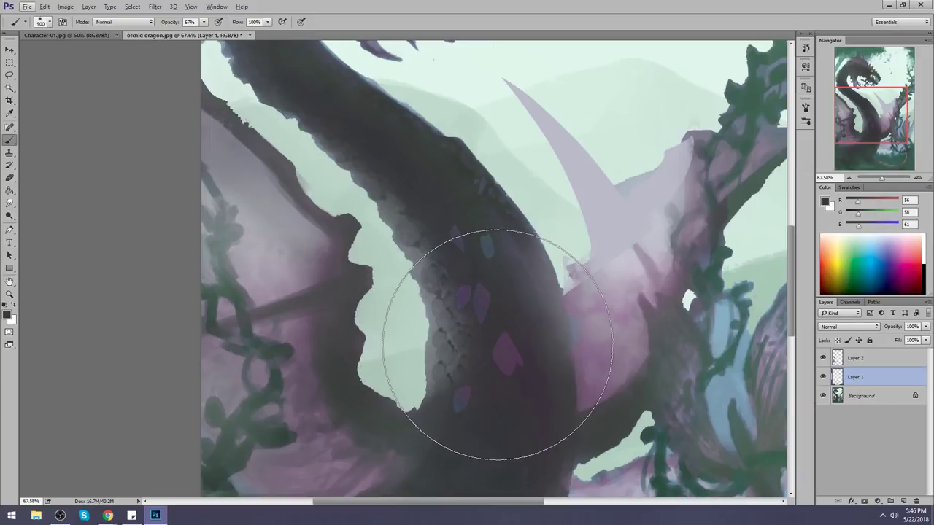
key("ctrl+0")
key("ctrl+minus")
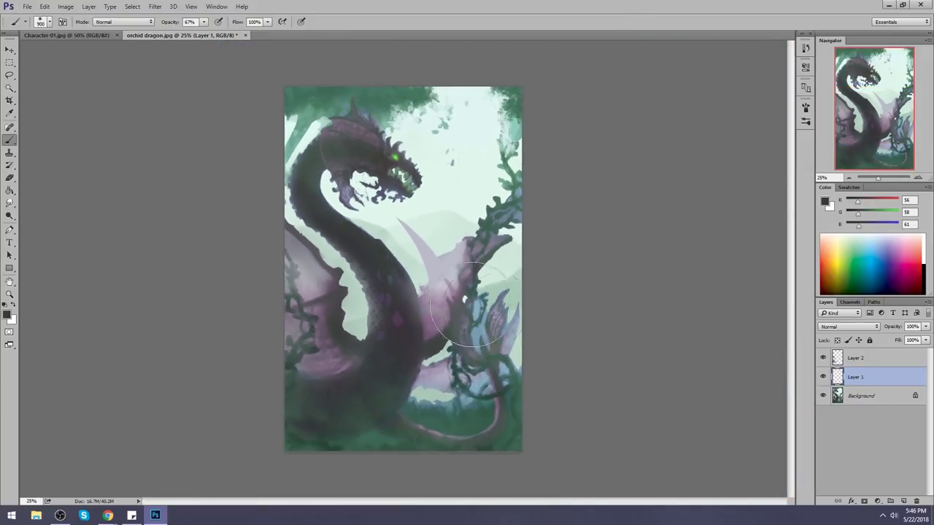
left_click(824, 377)
left_click(823, 377)
left_click(822, 376)
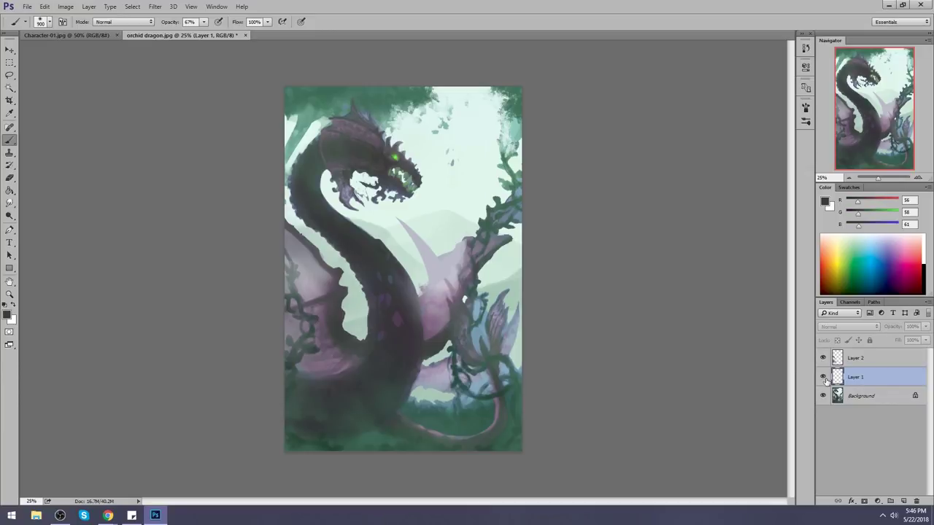
left_click(822, 376)
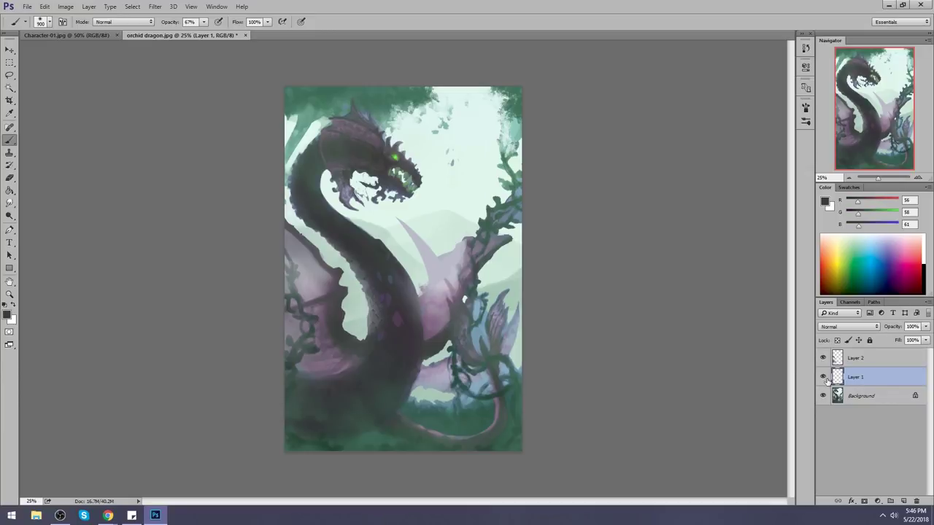
Step: Merge Layer 2 and then Layer 1 down into the Background
right_click(867, 379)
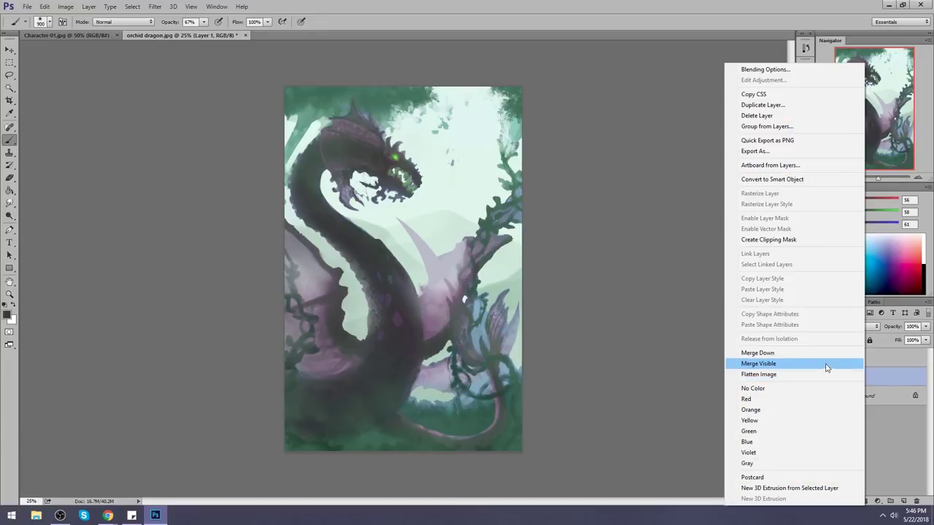
left_click(824, 355)
right_click(875, 357)
left_click(822, 352)
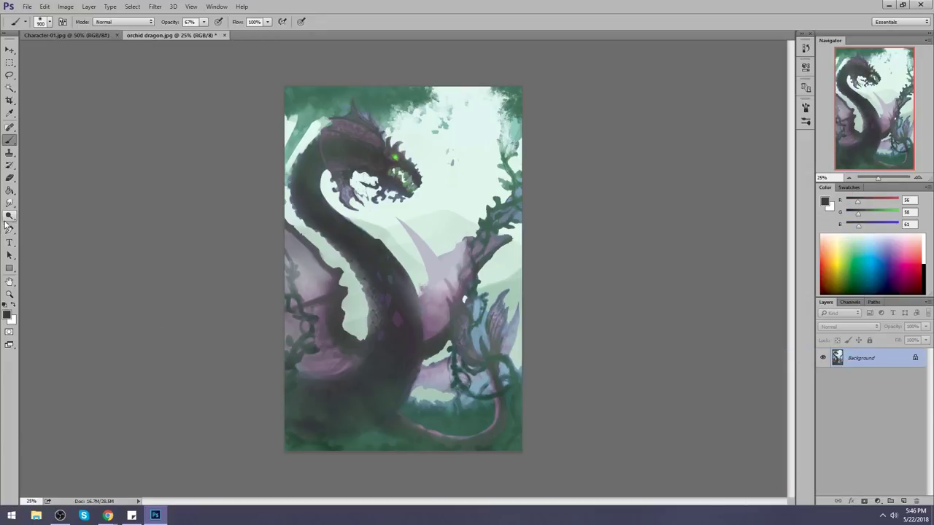
Step: Dodge the haze around the dragon's neck, head, and lower body
key("o")
mouse_move(299, 221)
left_mouse_down()
mouse_move(314, 147)
mouse_move(313, 252)
mouse_move(328, 133)
mouse_move(306, 149)
mouse_move(310, 158)
mouse_move(395, 143)
mouse_move(416, 136)
left_mouse_up()
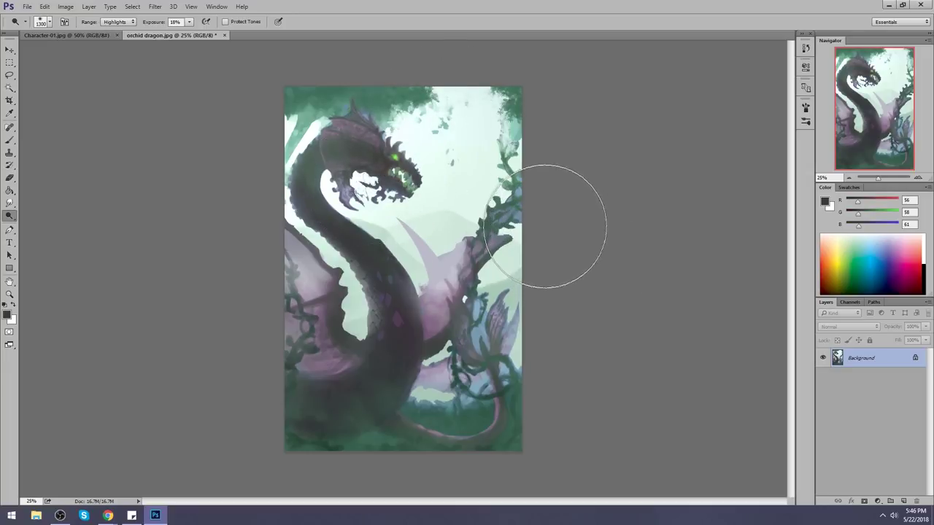
mouse_move(399, 425)
left_mouse_down()
mouse_move(372, 449)
mouse_move(346, 451)
mouse_move(440, 434)
left_mouse_up()
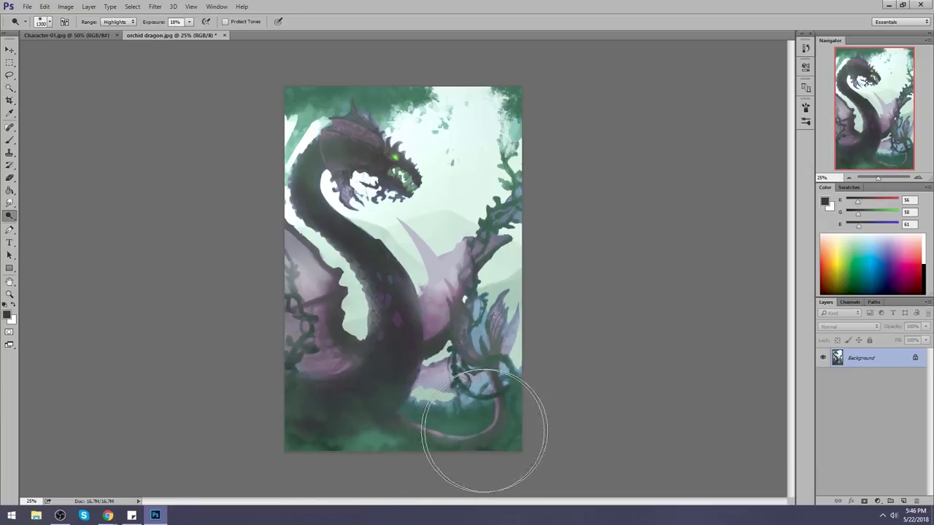
Step: Saturate the green ground at the dragon's base with the Sponge at 21% flow
left_click(10, 205)
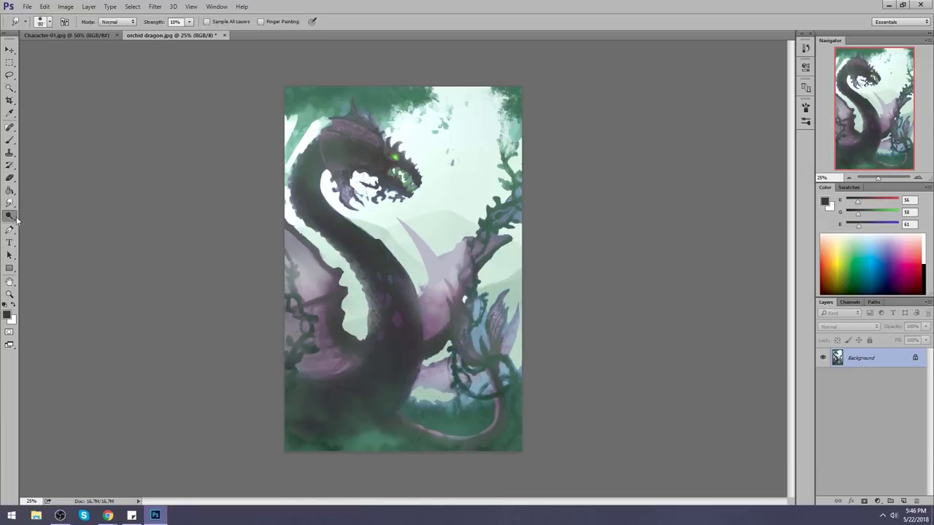
right_click(9, 215)
left_click(48, 235)
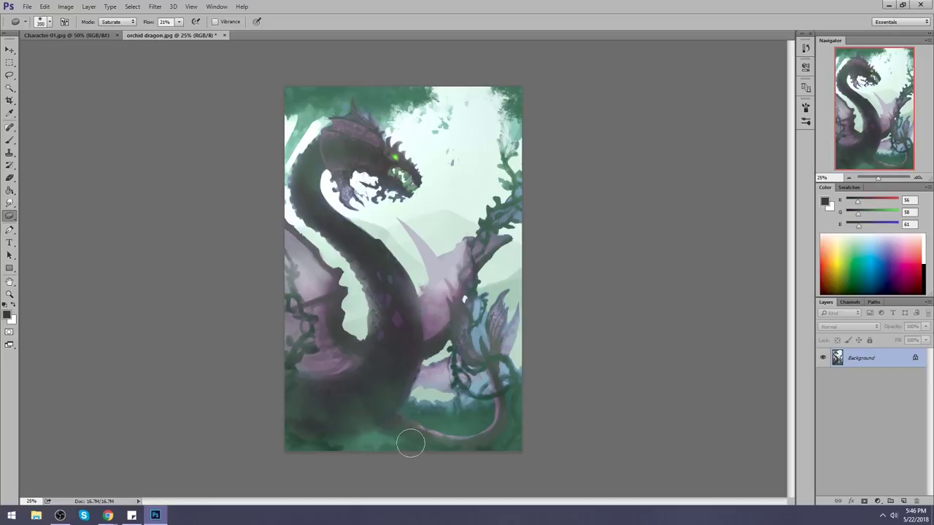
key("bracketright")
key("bracketright")
mouse_move(453, 429)
left_mouse_down()
mouse_move(298, 442)
mouse_move(239, 435)
mouse_move(523, 450)
mouse_move(417, 449)
mouse_move(520, 412)
mouse_move(468, 433)
left_mouse_up()
Step: Lasso the ground beneath the dragon and shift its hue toward teal
key("l")
mouse_move(286, 430)
left_mouse_down()
mouse_move(389, 409)
mouse_move(538, 456)
mouse_move(411, 432)
mouse_move(286, 450)
left_mouse_up()
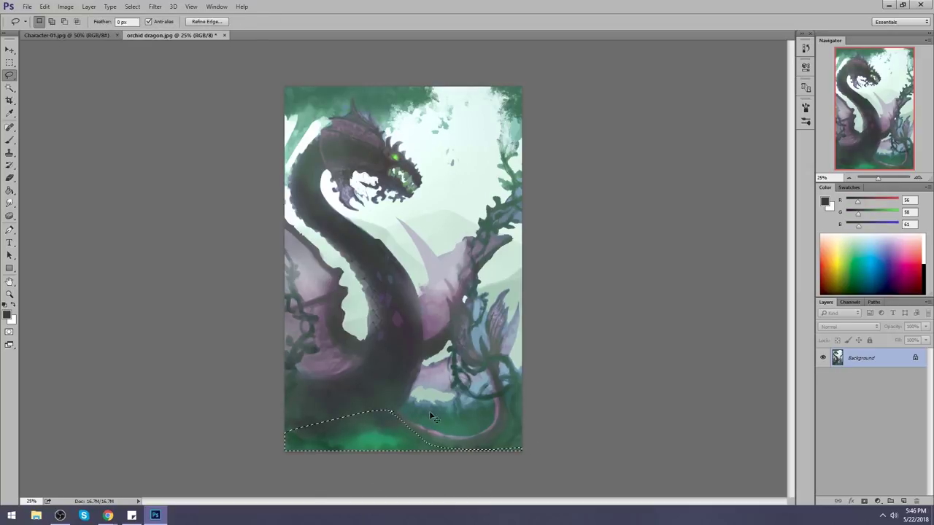
key("ctrl+u")
left_click_drag(672, 286, 681, 290)
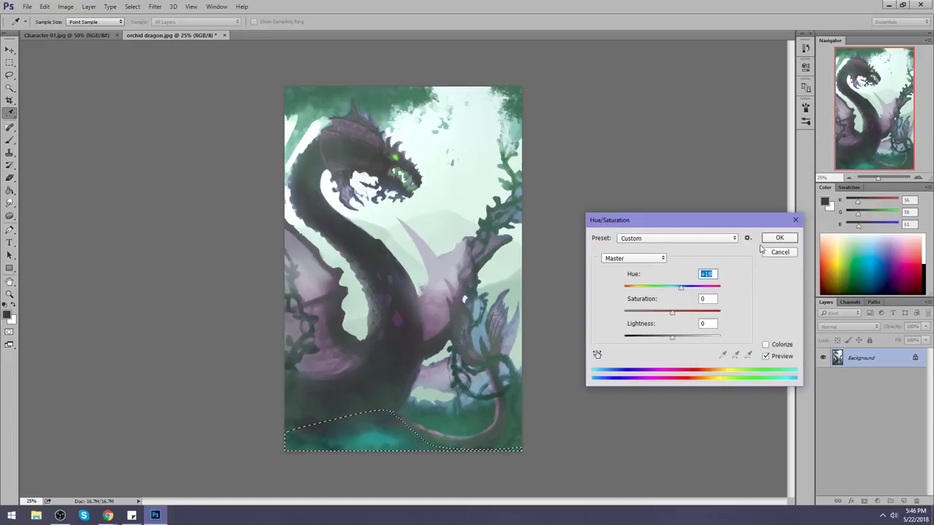
left_click(764, 242)
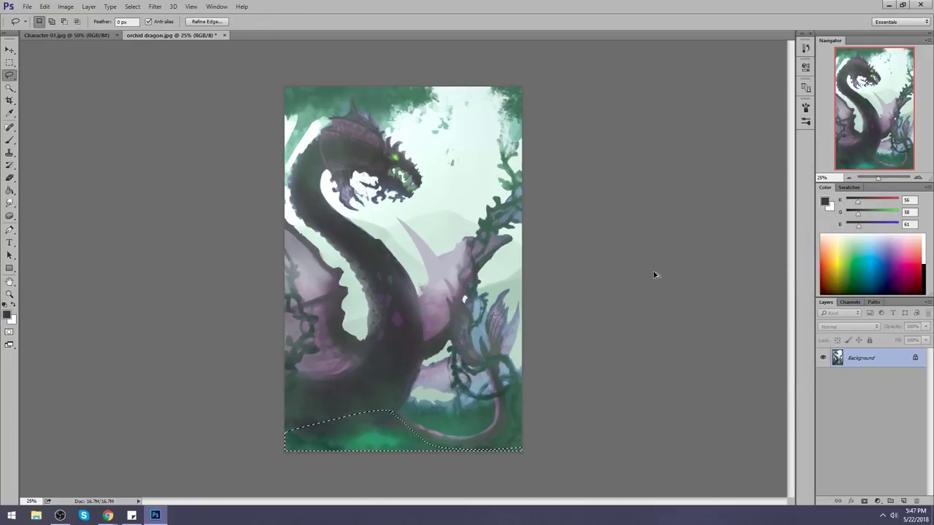
key("ctrl+d")
Step: Add a new empty layer and set up a soft eraser enlarged to 500
key("ctrl+shift+alt+n")
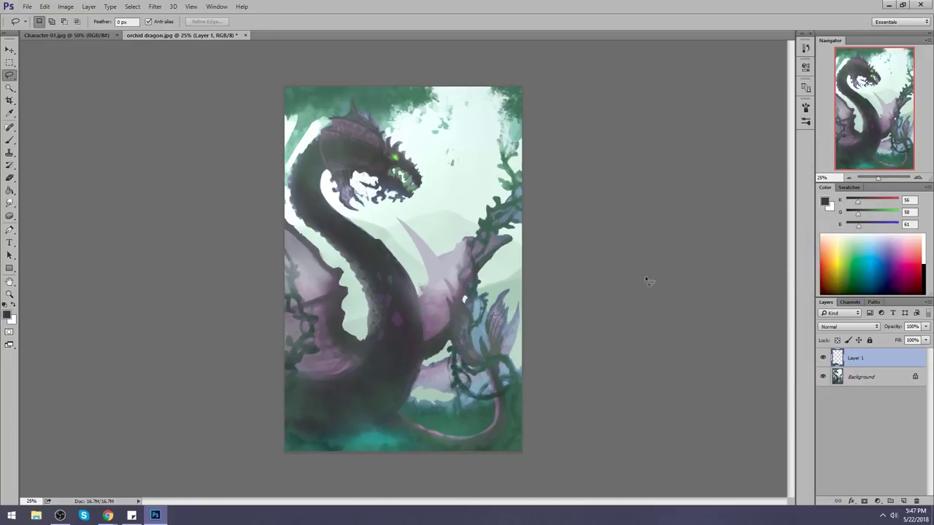
key("e")
right_click(386, 325)
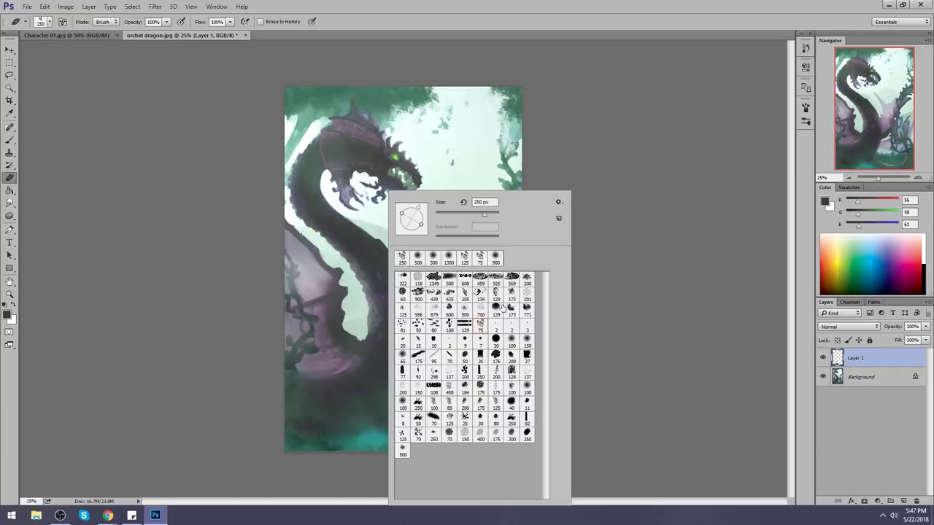
left_click(512, 342)
left_click(648, 320)
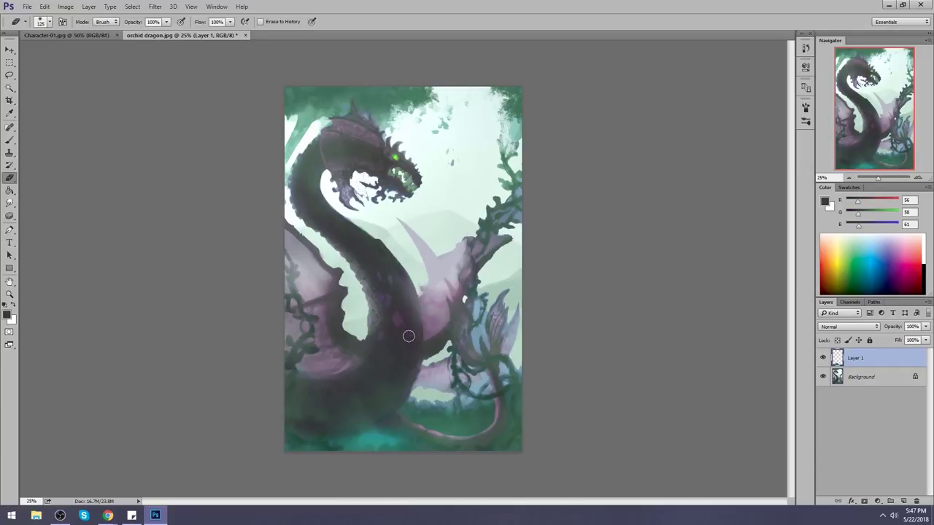
key("bracketright")
key("bracketright")
key("bracketright")
key("bracketright")
key("bracketright")
key("bracketright")
key("bracketright")
Step: Paint a teal wash sampled from the ground over the lower body at 29% opacity
key("b")
left_click(380, 433, "alt")
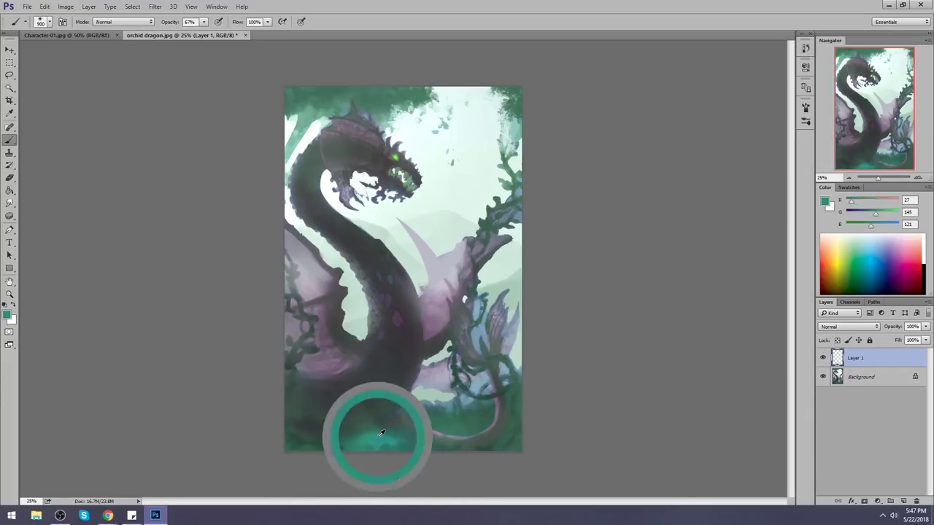
mouse_move(312, 375)
left_mouse_down()
mouse_move(385, 396)
mouse_move(403, 383)
left_mouse_up()
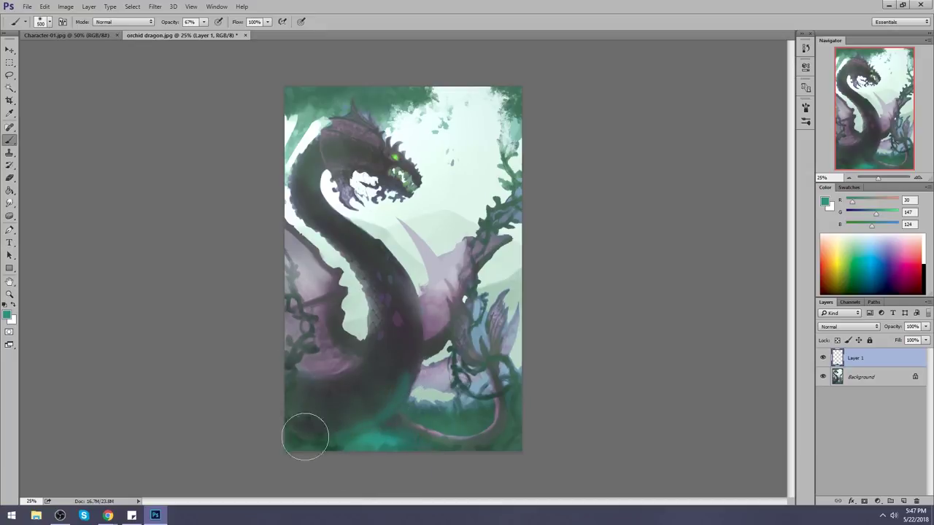
left_click(203, 22)
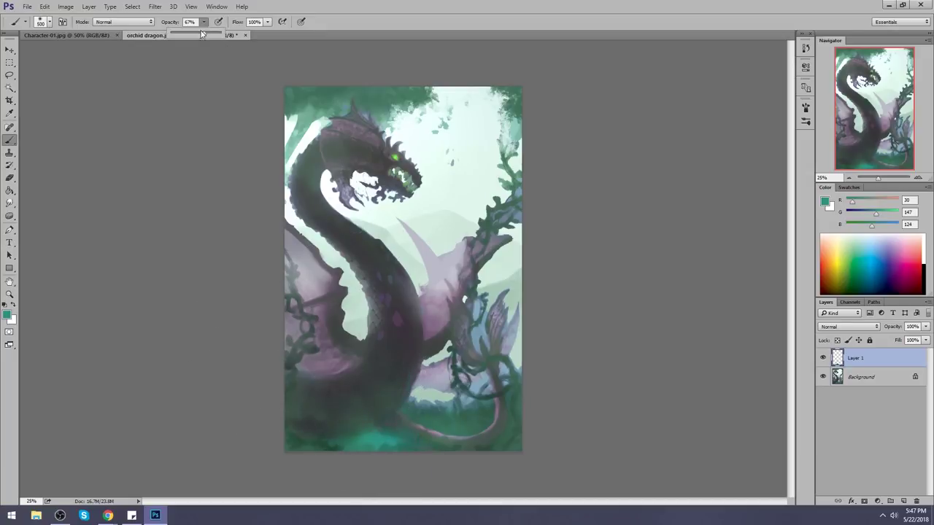
key("2")
key("9")
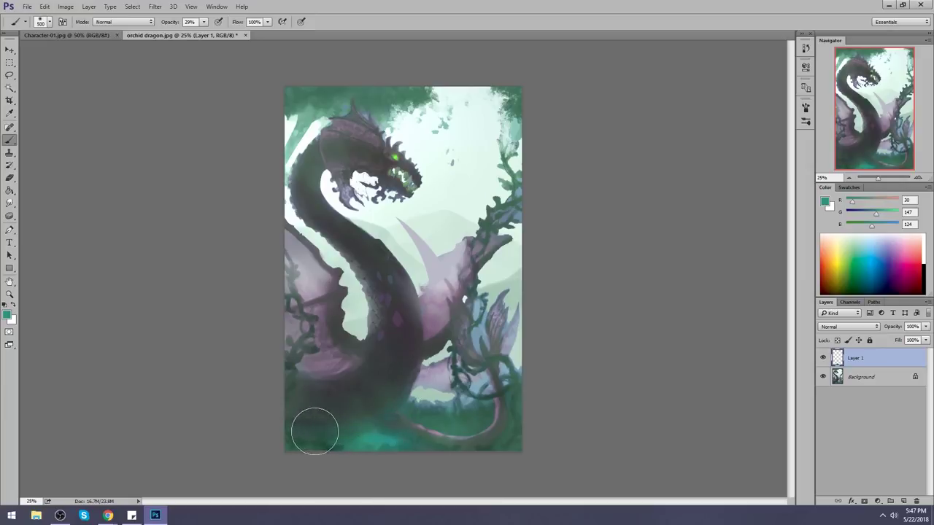
mouse_move(315, 431)
left_mouse_down()
mouse_move(397, 406)
mouse_move(322, 437)
mouse_move(390, 407)
mouse_move(359, 432)
left_mouse_up()
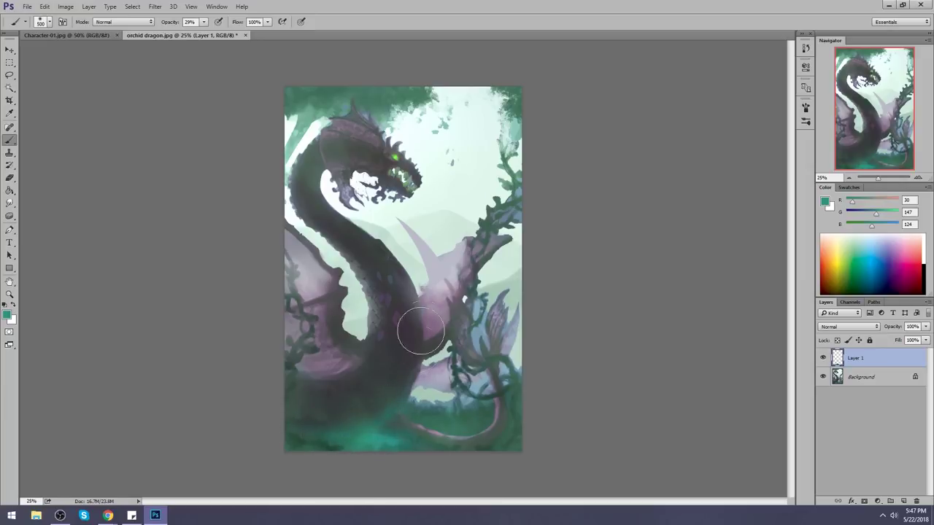
mouse_move(407, 382)
left_mouse_down()
mouse_move(409, 407)
mouse_move(363, 428)
mouse_move(402, 389)
left_mouse_up()
Step: Set the eraser to the 75 px preset enlarged to 175, then lasso the pale wing spike
key("e")
right_click(369, 275)
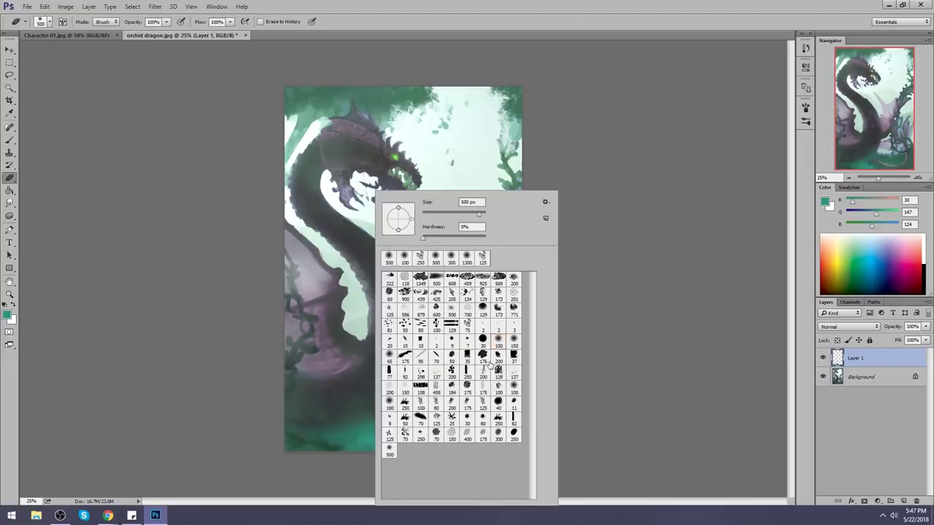
left_click(467, 326)
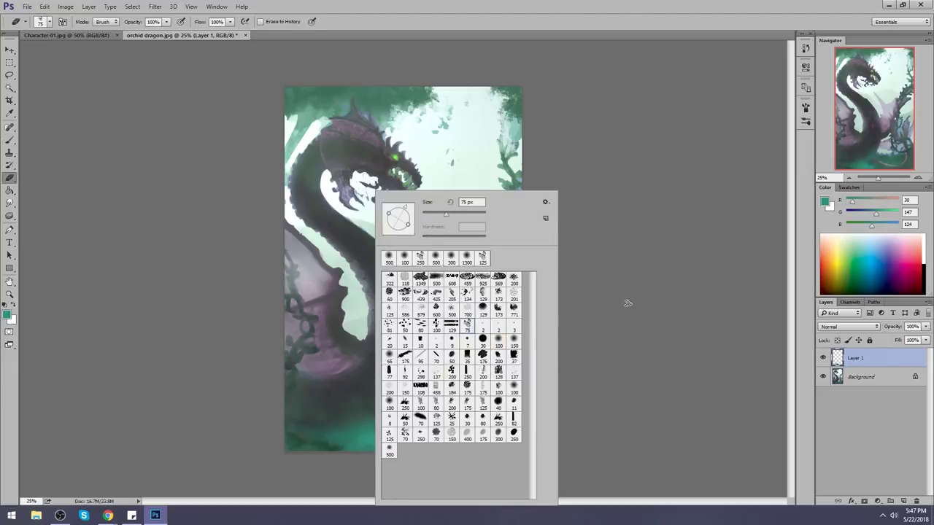
left_click(625, 302)
key("bracketright")
key("bracketright")
key("bracketright")
key("bracketright")
key("bracketright")
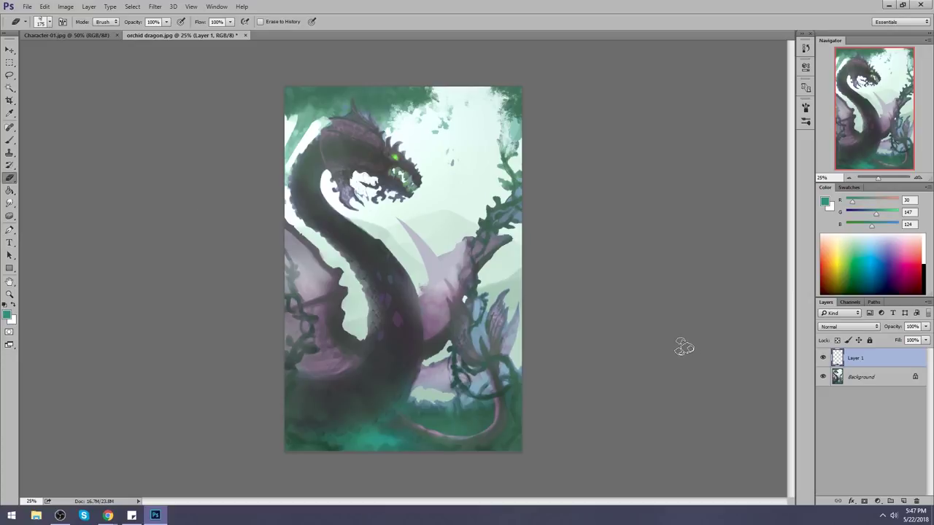
key("l")
mouse_move(436, 256)
left_mouse_down()
mouse_move(427, 262)
mouse_move(397, 219)
left_mouse_up()
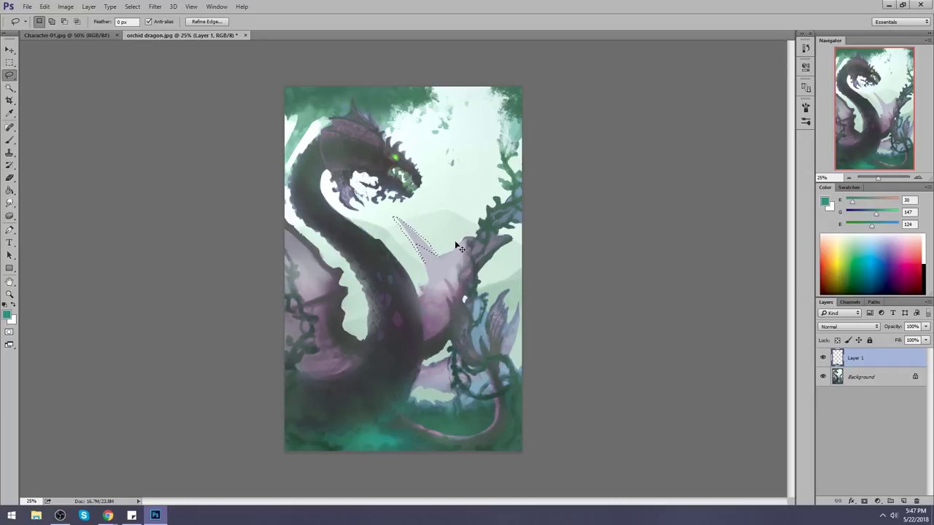
Step: Set an 80 px brush at 100% opacity and sample pale mint tones from the sky
key("b")
left_click(397, 154, "alt")
right_click(448, 195)
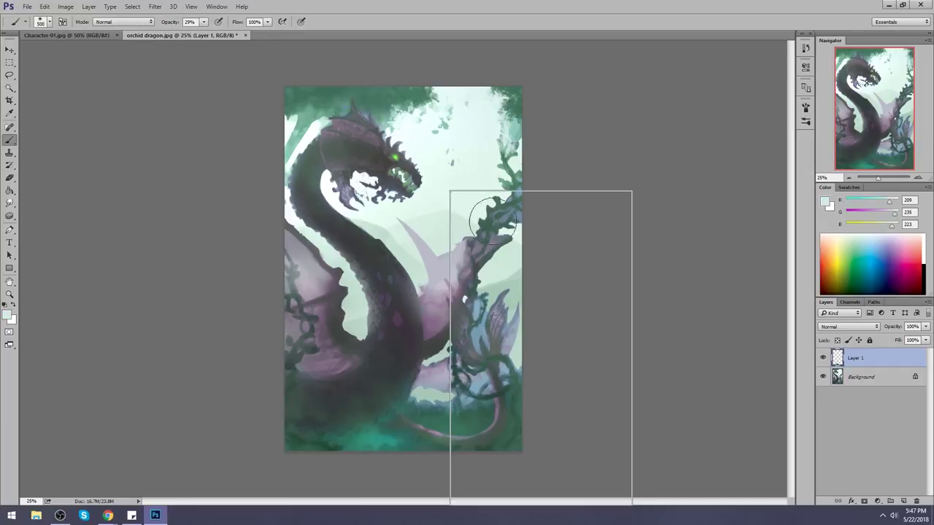
left_click(513, 405)
left_click(701, 317)
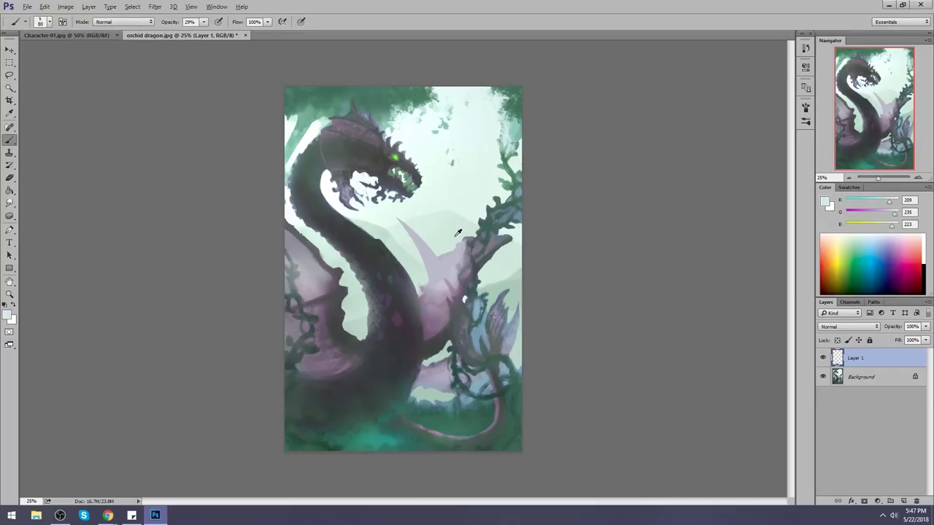
left_click_drag(203, 23, 248, 37)
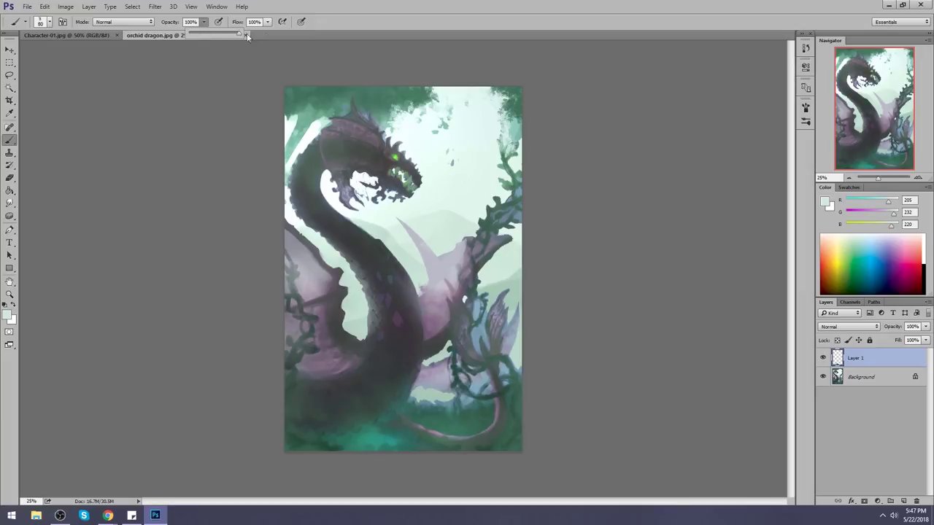
left_click(400, 250)
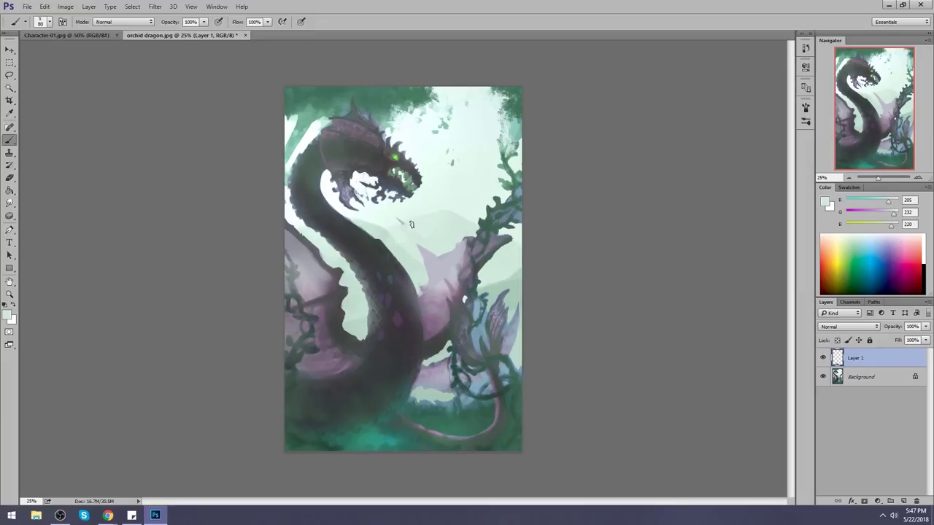
left_click(403, 211, "alt")
left_click(414, 228, "alt")
left_click(412, 212, "alt")
Step: Compare Layer 1 on and off, then merge it down into the Background
left_click(823, 358)
left_click(823, 358)
left_click(824, 359)
left_click(824, 362)
left_click(825, 363)
left_click(825, 364)
right_click(873, 359)
left_click(857, 358)
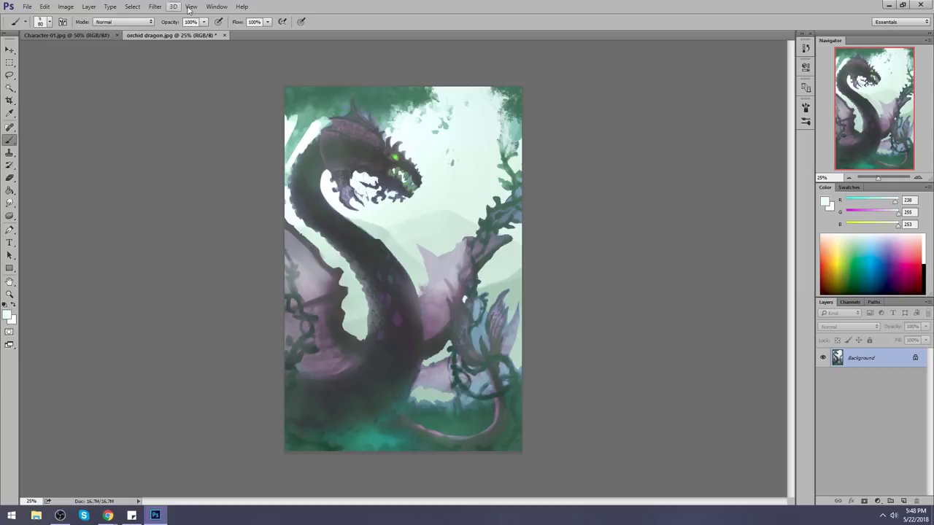
left_click(371, 201, "alt")
Step: Eyedrop head greens, teal and wing purple, ending on the snout's dark grey (R71 G77 B81)
right_click(384, 187)
key("Escape")
left_click(373, 186, "alt")
left_click(382, 128, "alt")
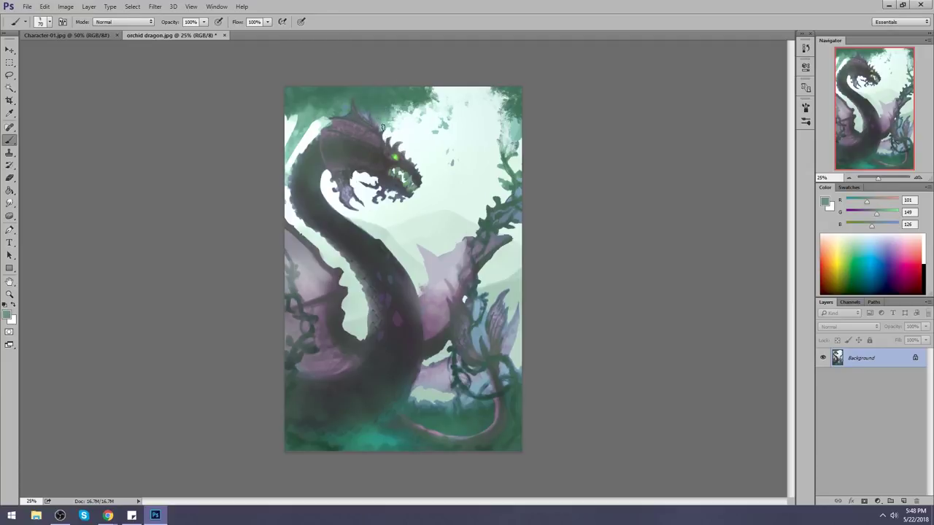
left_click(388, 113, "alt")
left_click(368, 114, "alt")
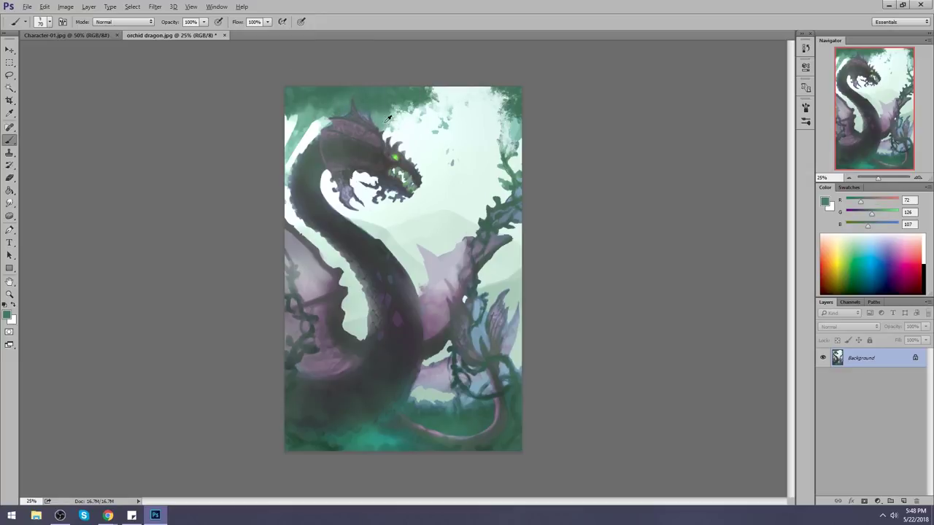
left_click(343, 113, "alt")
left_click(383, 118, "alt")
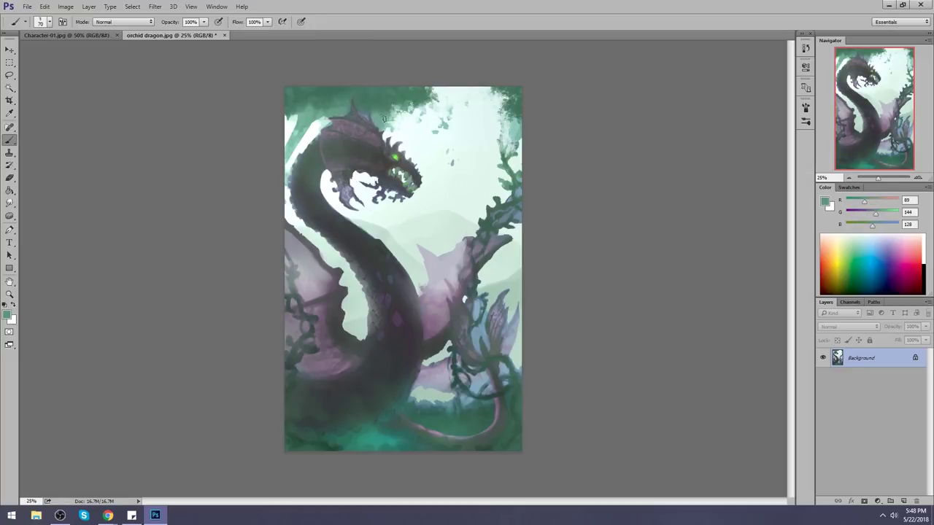
left_click(438, 283, "alt")
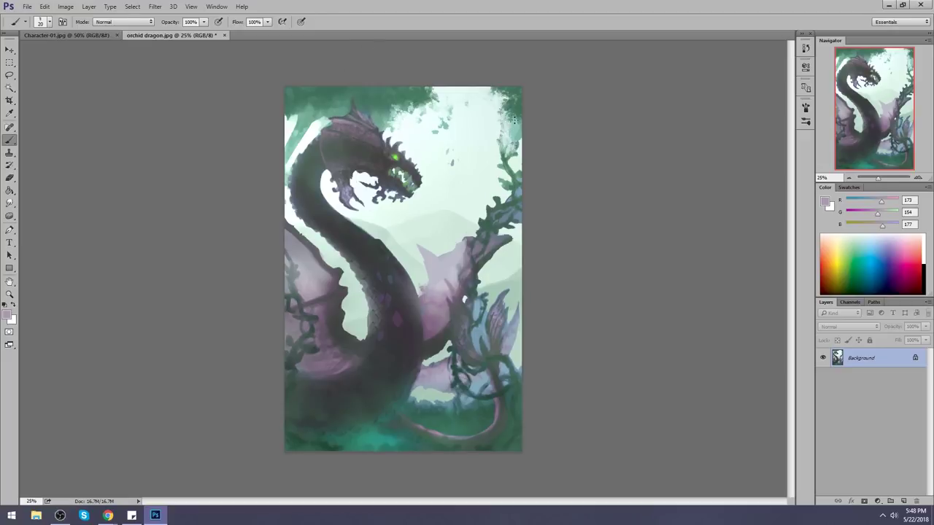
left_click(419, 165, "alt")
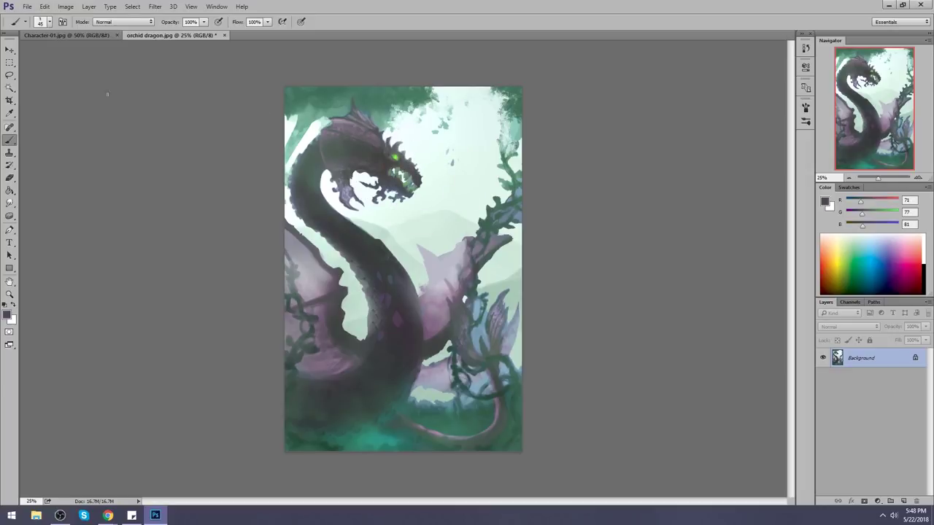
Step: Magic-wand the sky beside the head at tolerance 30 and invert the selection
key("w")
left_click(402, 151)
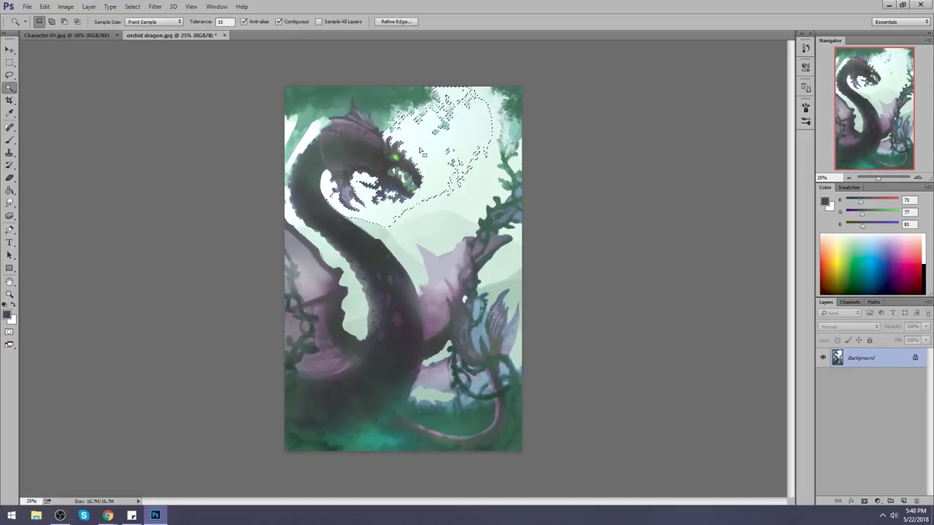
double_click(224, 21)
type("30")
key("ctrl+d")
left_click(411, 147)
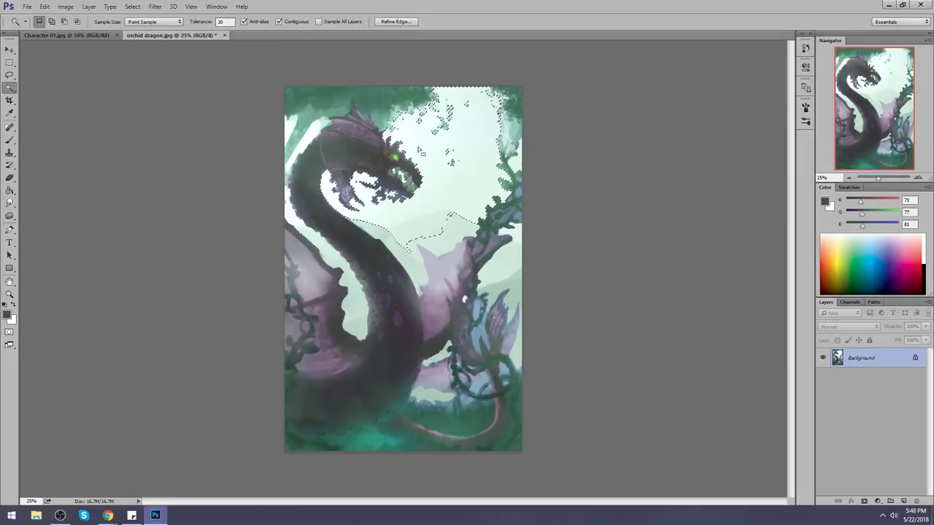
key("m")
right_click(411, 138)
left_click(444, 154)
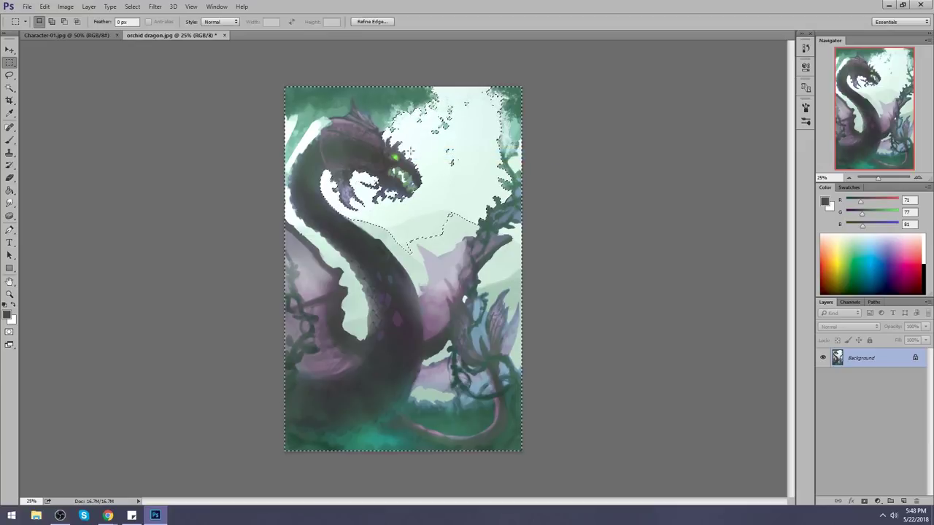
Step: Sample mid and darker greys from the dragon's head, then clear the selection
key("b")
left_click(397, 144, "alt")
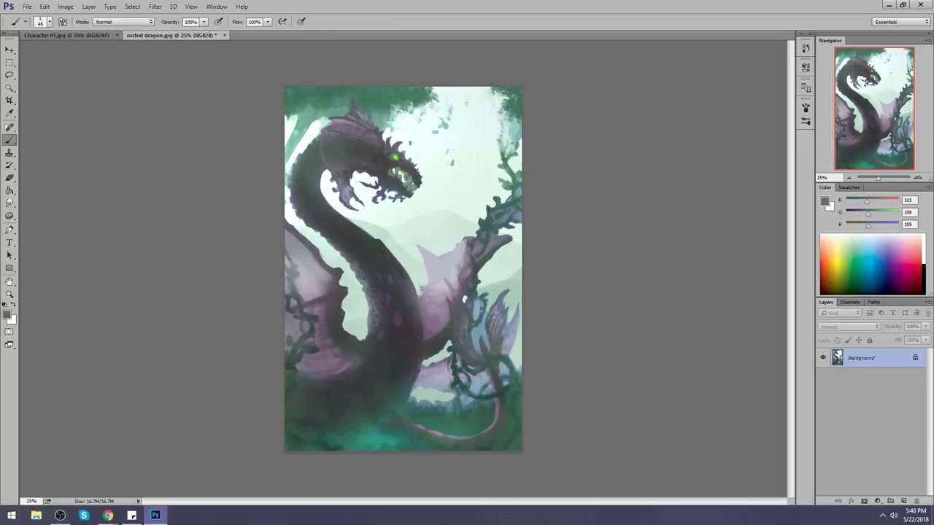
left_click(406, 153, "alt")
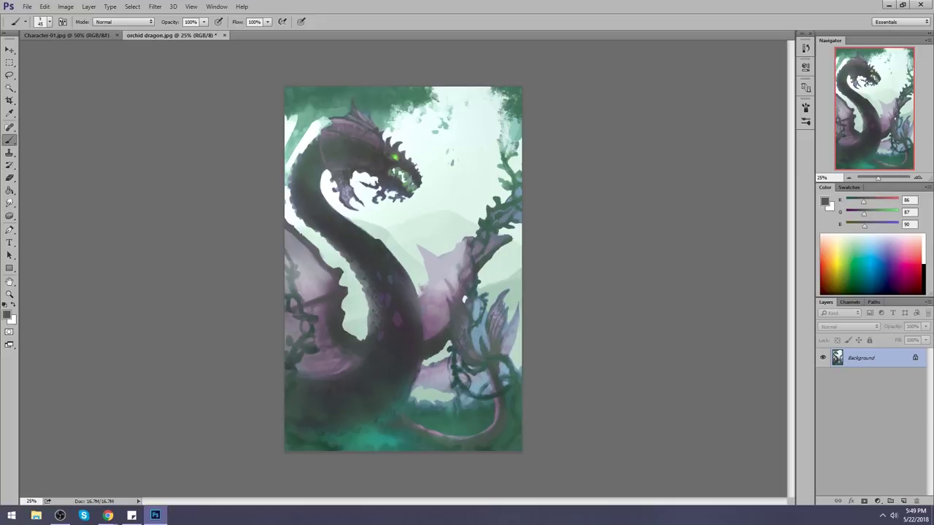
key("m")
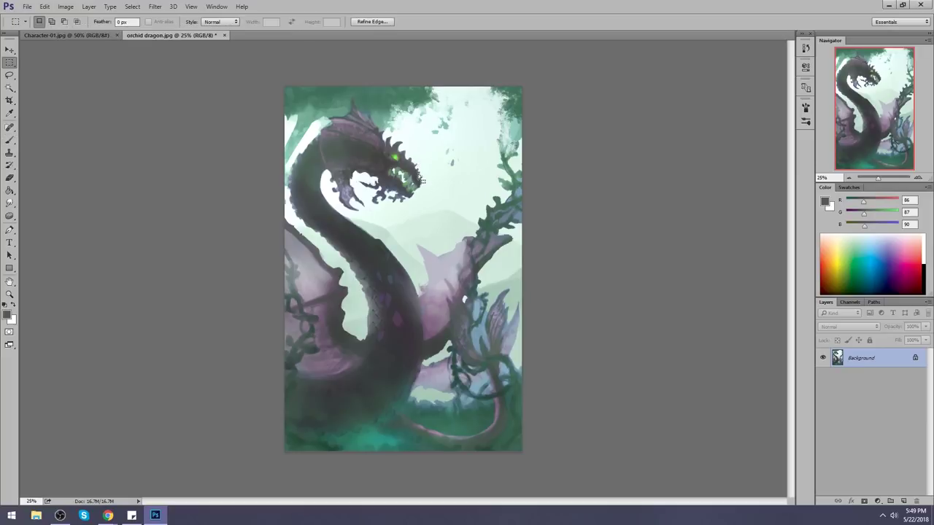
right_click(415, 172)
left_click(445, 178)
Step: Lasso the eye and apply a +59 Hue/Saturation shift to turn it teal
key("l")
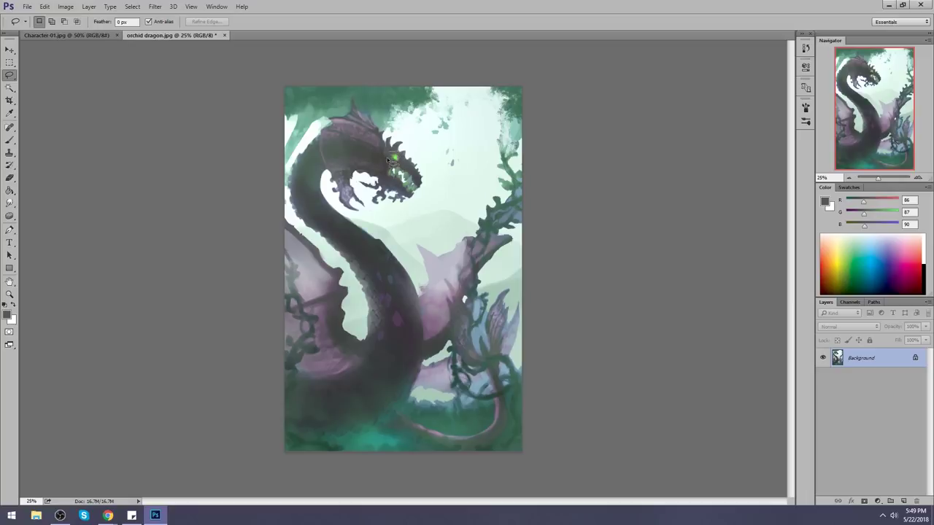
key("ctrl+u")
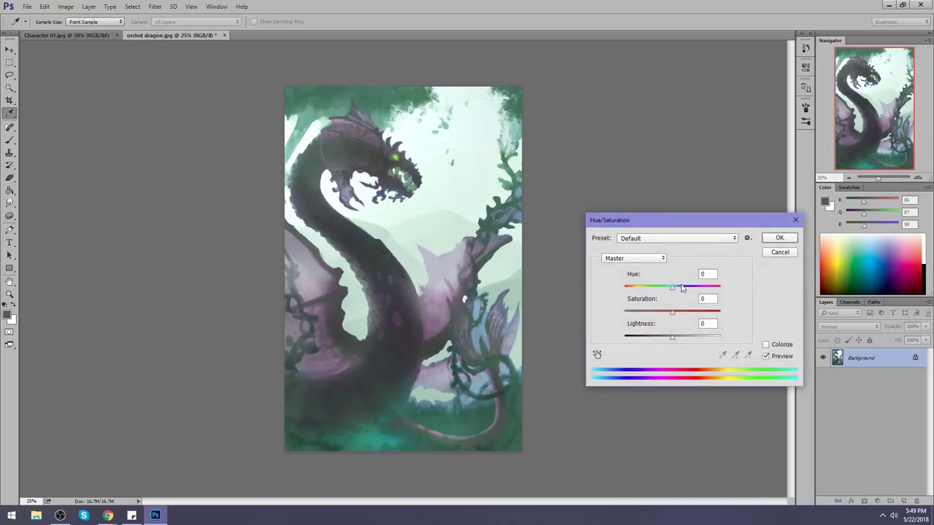
left_click_drag(672, 288, 698, 293)
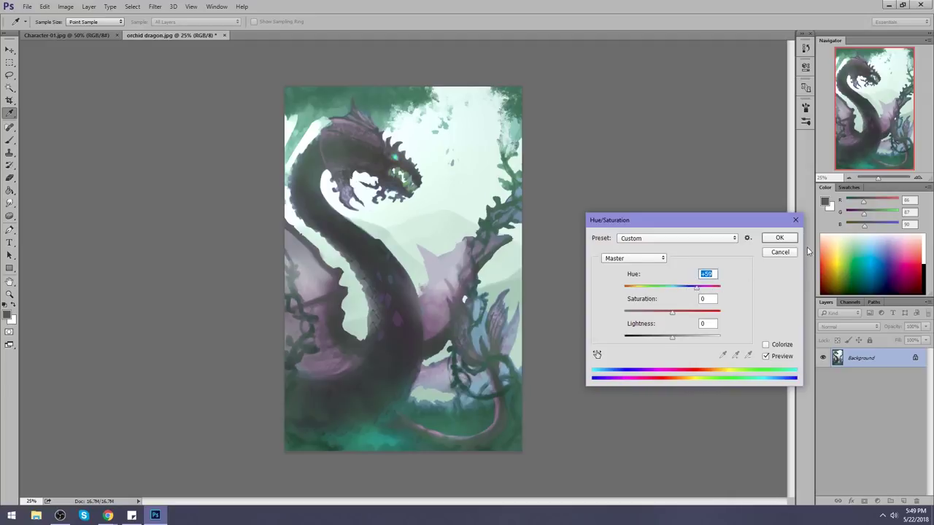
left_click(779, 238)
key("m")
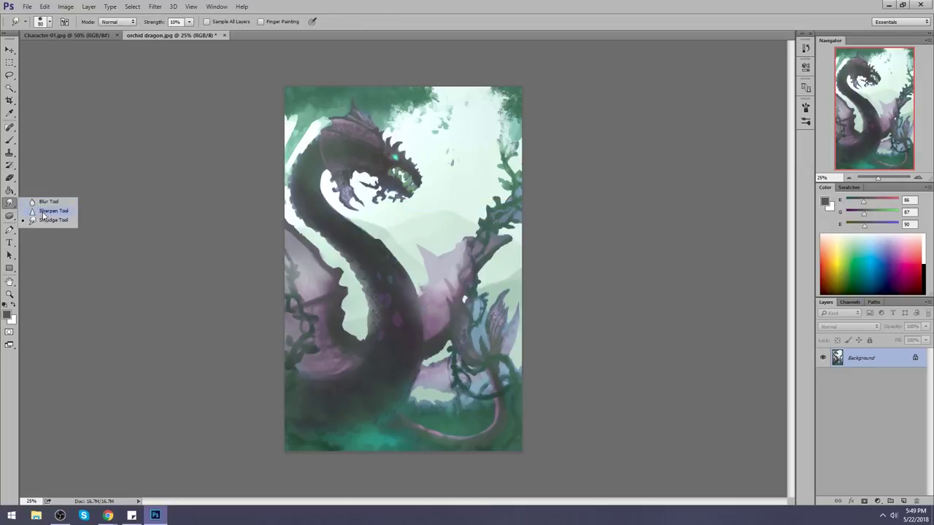
Step: Dodge the eye, snout and right-hand vine leaves with a 300 px brush on Highlights at 18%
left_click(51, 210)
left_click(9, 215)
left_click(48, 234)
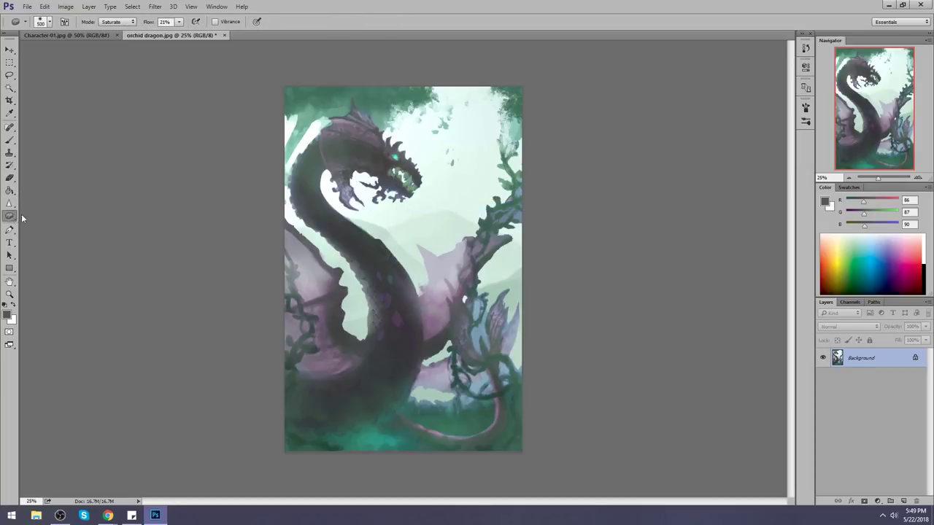
left_click(9, 215)
left_click(48, 216)
key("bracketleft")
key("bracketleft")
key("bracketleft")
key("bracketleft")
key("bracketleft")
key("bracketleft")
key("bracketleft")
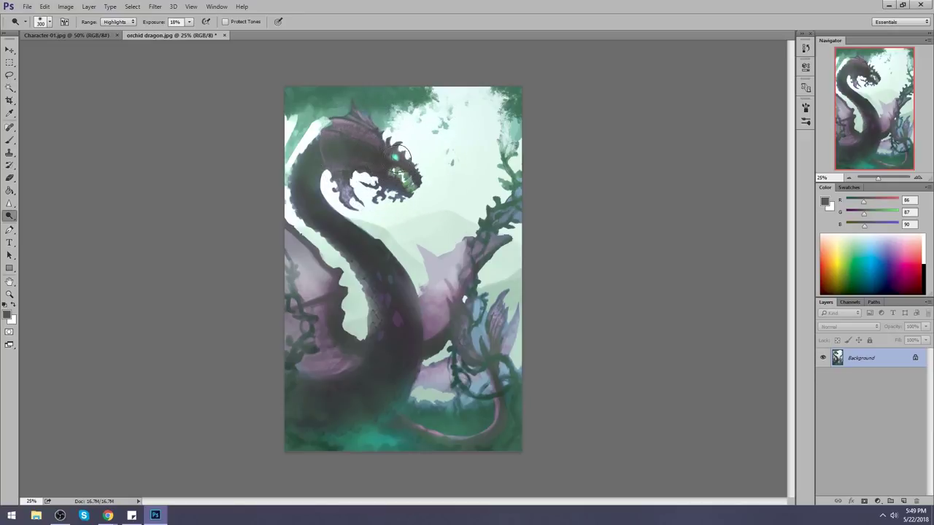
left_click_drag(396, 140, 399, 170)
mouse_move(486, 167)
left_mouse_down()
mouse_move(532, 179)
mouse_move(508, 177)
left_mouse_up()
Step: Add a new Layer 1, discard a trial mint stroke, and switch the colour to black
left_click(902, 501)
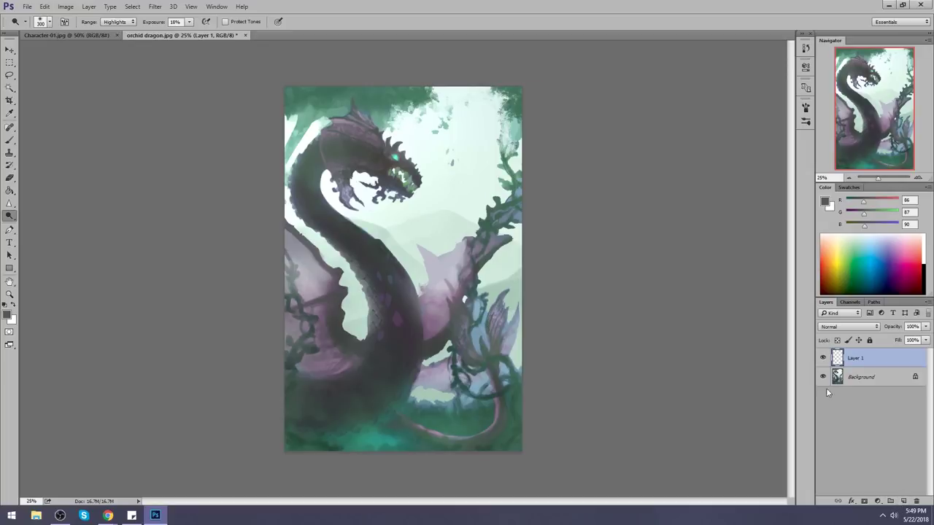
key("b")
left_click(461, 169, "alt")
mouse_move(414, 346)
left_mouse_down()
mouse_move(459, 246)
mouse_move(514, 252)
left_mouse_up()
key("ctrl+alt+z")
key("ctrl+alt+z")
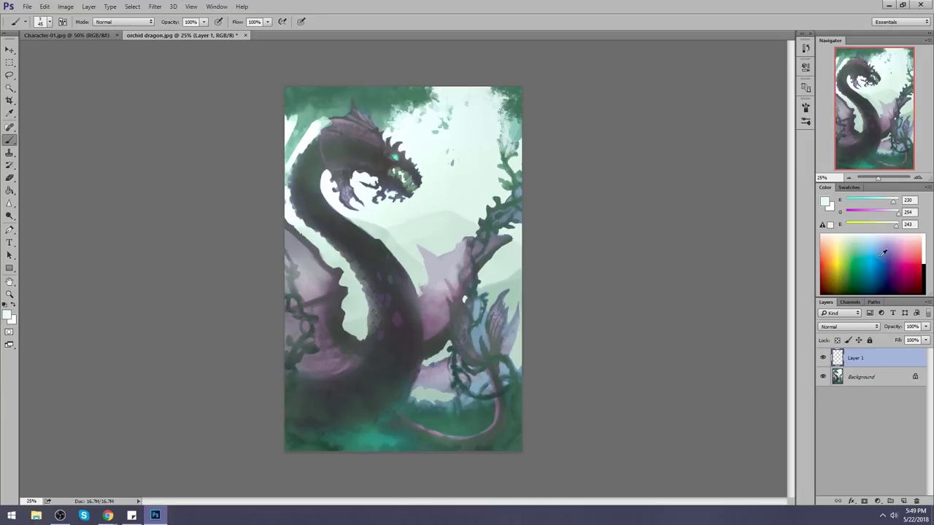
left_click(923, 275)
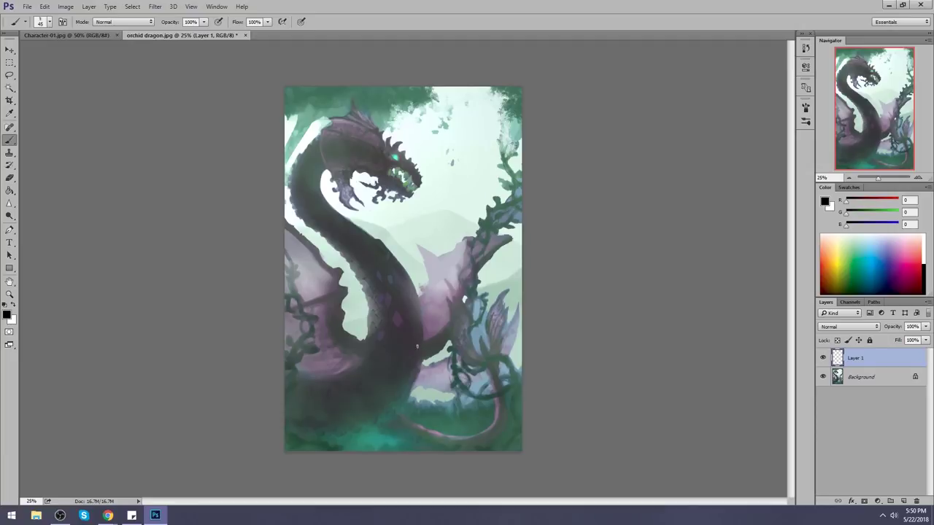
Step: Draw black wing outlines: edge lines, lower curve, right arc and a loop to the left edge
left_click_drag(417, 346, 444, 228)
left_click_drag(446, 229, 504, 254)
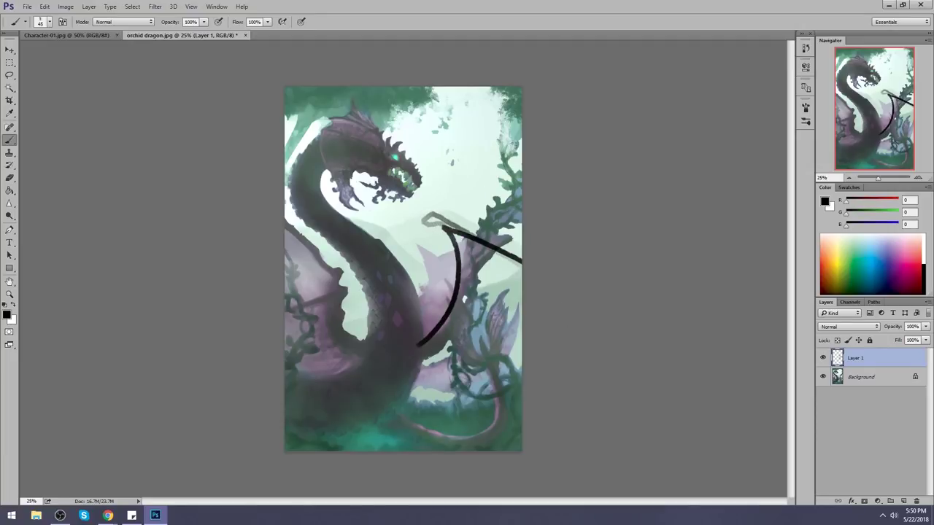
left_click_drag(410, 368, 519, 361)
mouse_move(446, 226)
left_mouse_down()
mouse_move(470, 255)
mouse_move(509, 357)
mouse_move(521, 287)
left_mouse_up()
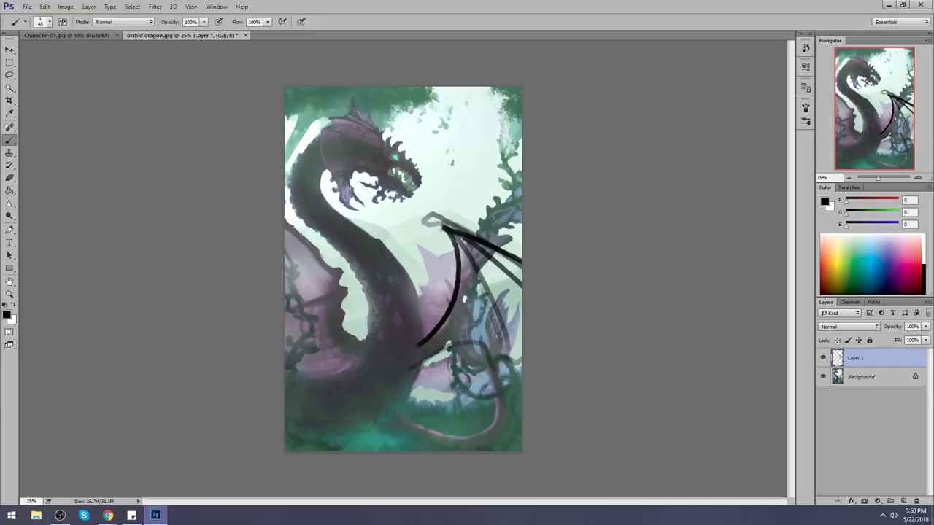
mouse_move(357, 343)
left_mouse_down()
mouse_move(370, 275)
mouse_move(285, 250)
left_mouse_up()
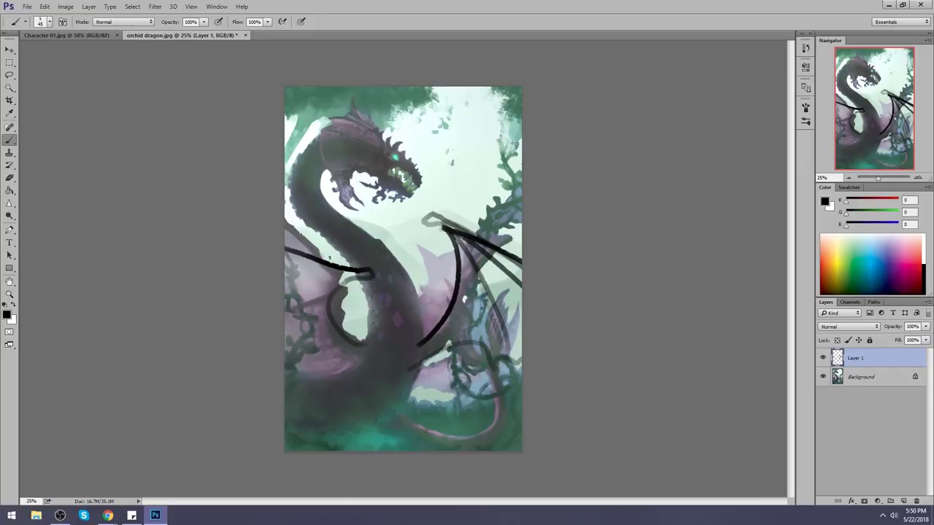
key("ctrl+z")
mouse_move(365, 343)
left_mouse_down()
mouse_move(337, 281)
mouse_move(386, 245)
mouse_move(291, 237)
left_mouse_up()
left_click_drag(373, 248, 396, 252)
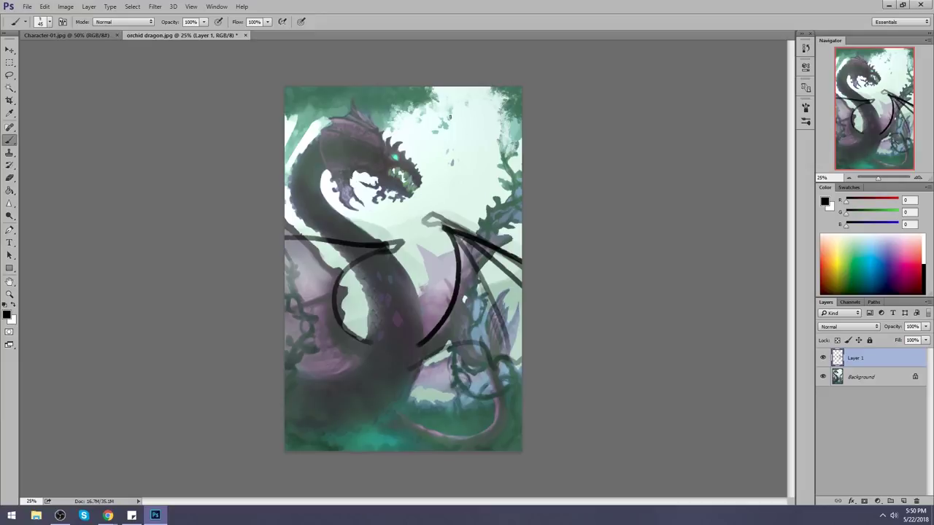
mouse_move(489, 241)
left_mouse_down()
mouse_move(428, 88)
mouse_move(449, 88)
mouse_move(499, 247)
left_mouse_up()
key("ctrl+alt+z")
key("ctrl+alt+z")
Step: Sketch grey diagonal strokes across the neck and upper canvas, then undo them all
left_click_drag(427, 86, 521, 241)
mouse_move(343, 103)
left_mouse_down()
mouse_move(471, 180)
mouse_move(474, 169)
left_mouse_up()
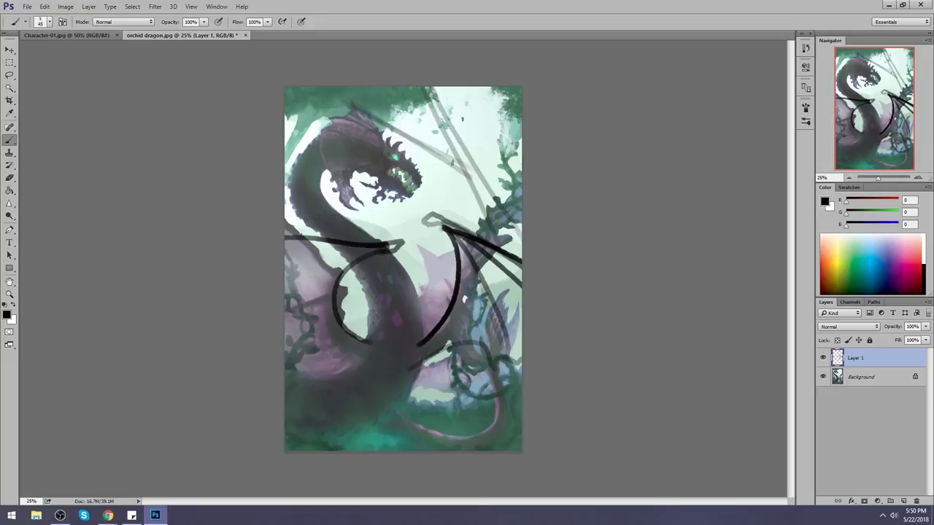
mouse_move(446, 125)
left_mouse_down()
mouse_move(457, 106)
mouse_move(476, 86)
left_mouse_up()
mouse_move(350, 225)
left_mouse_down()
mouse_move(484, 124)
mouse_move(480, 143)
mouse_move(500, 109)
left_mouse_up()
left_click_drag(458, 167, 504, 144)
key("ctrl+alt+z")
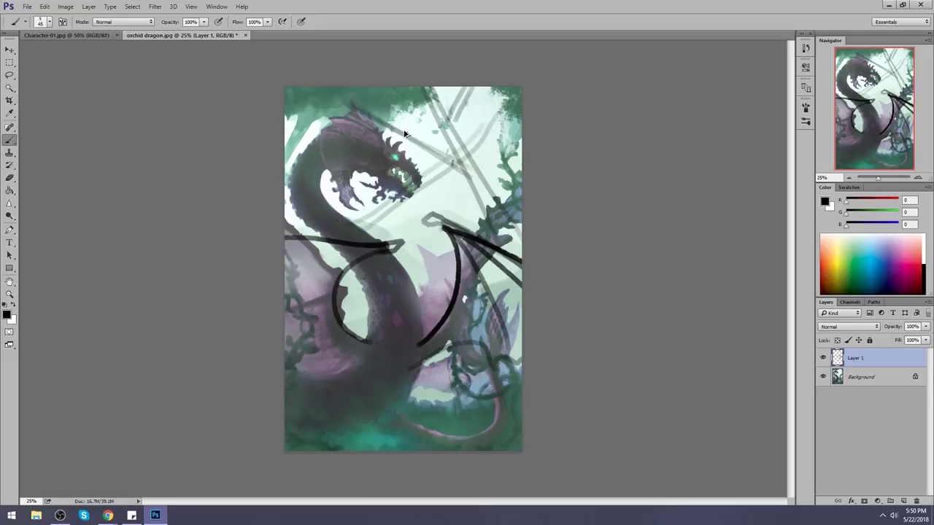
key("ctrl+alt+z")
key("ctrl+alt+z")
key("ctrl+alt+z")
mouse_move(313, 255)
left_mouse_down()
mouse_move(341, 171)
mouse_move(356, 175)
left_mouse_up()
mouse_move(356, 133)
left_mouse_down()
mouse_move(383, 68)
mouse_move(388, 75)
mouse_move(354, 85)
left_mouse_up()
mouse_move(396, 96)
left_mouse_down()
mouse_move(380, 85)
mouse_move(394, 85)
left_mouse_up()
left_click_drag(416, 106, 380, 85)
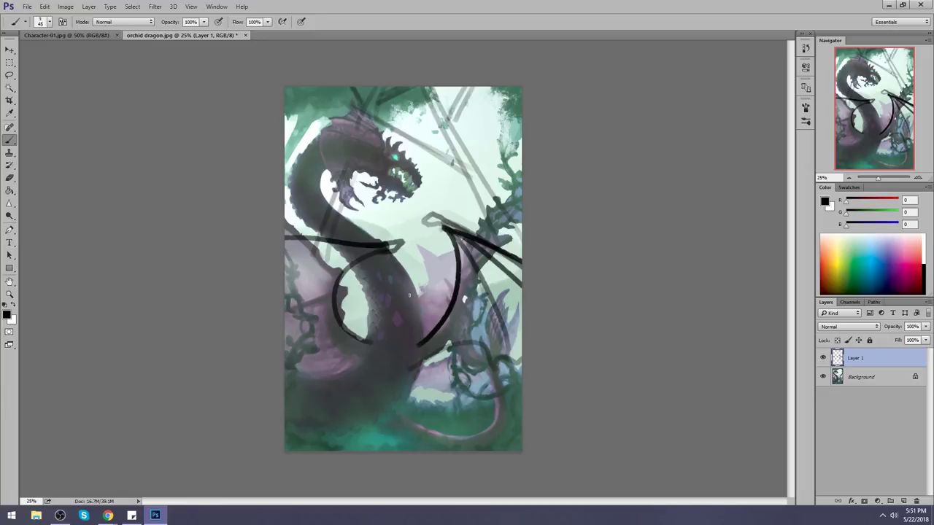
key("ctrl+alt+z")
key("ctrl+alt+z")
key("ctrl+alt+z")
key("ctrl+alt+z")
key("ctrl+alt+z")
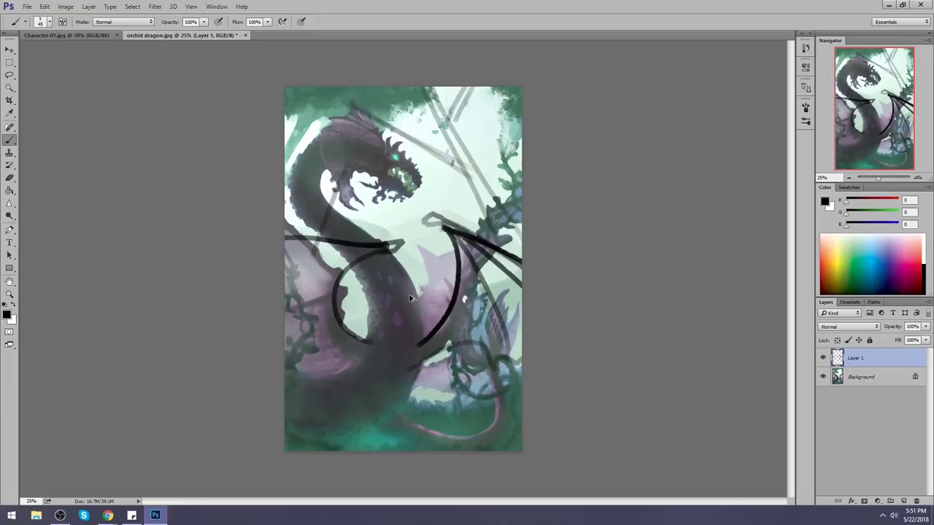
key("ctrl+alt+z")
key("ctrl+alt+z")
key("ctrl+alt+z")
key("ctrl+alt+z")
key("ctrl+alt+z")
key("ctrl+alt+z")
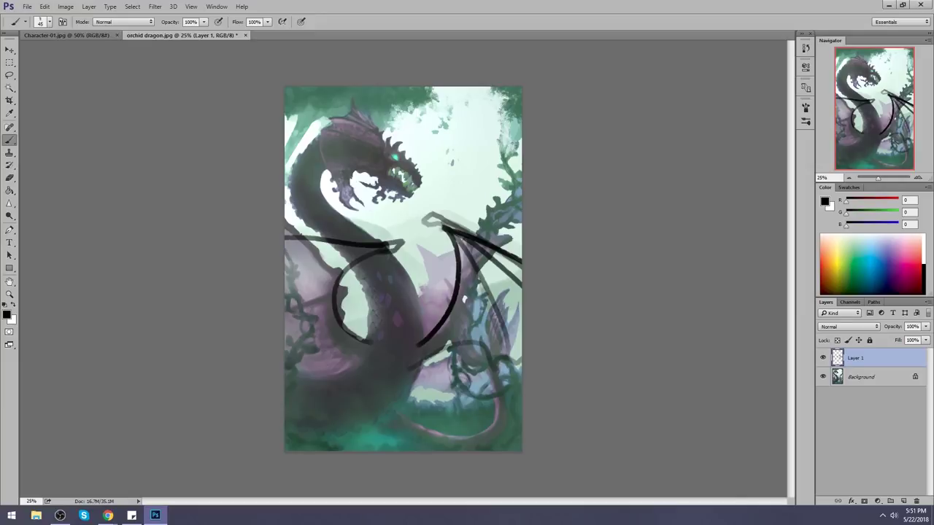
Step: Raise the painting layer's saturation to +18 with Hue/Saturation
key("alt+Tab")
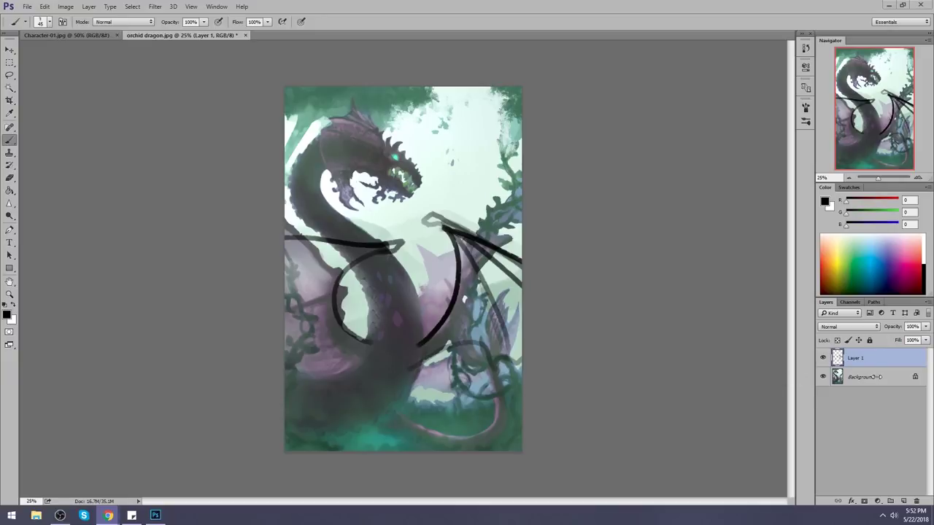
left_click(875, 378)
key("ctrl+u")
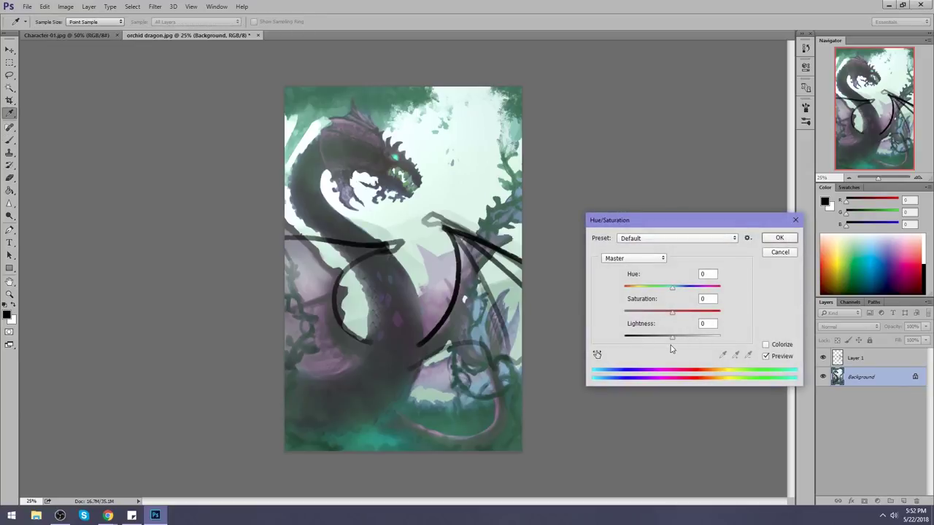
left_click_drag(672, 314, 681, 315)
left_click(780, 239)
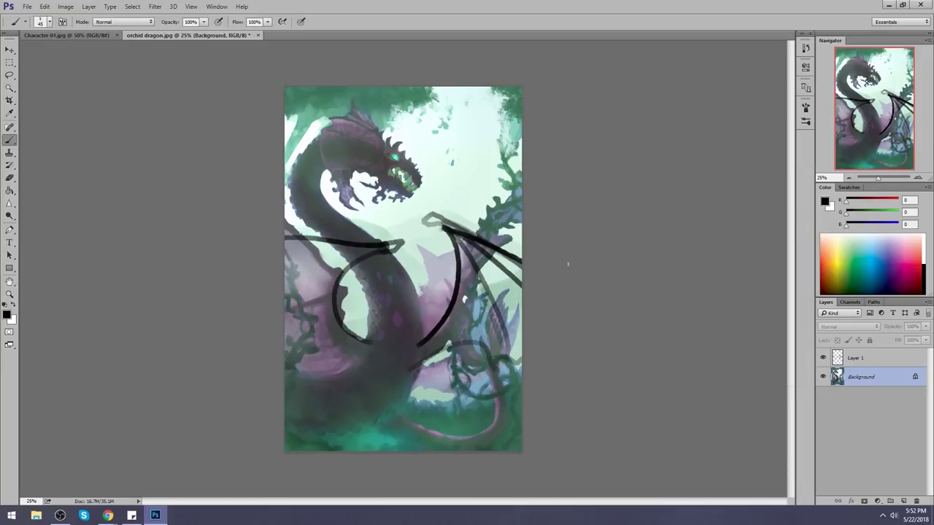
left_click(822, 359)
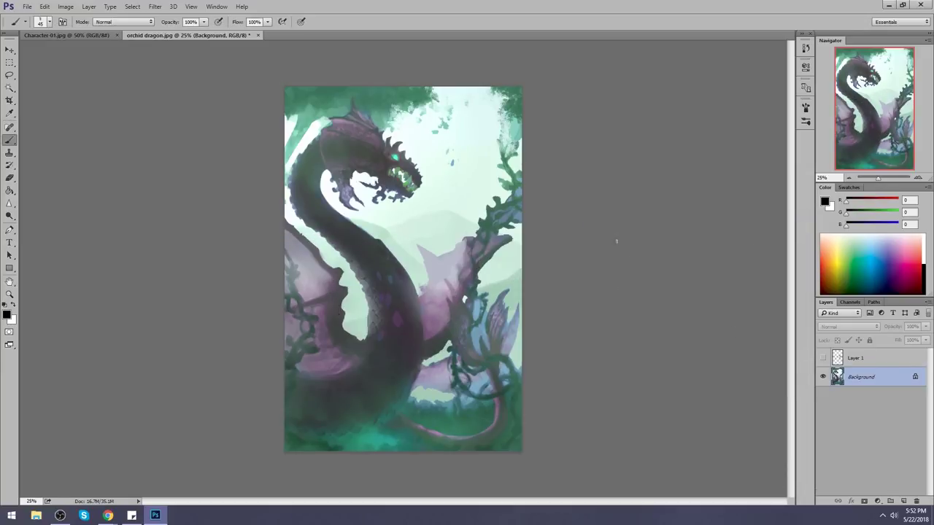
Step: Deepen the shadows with Levels black input 21, then select the whole canvas
key("ctrl+l")
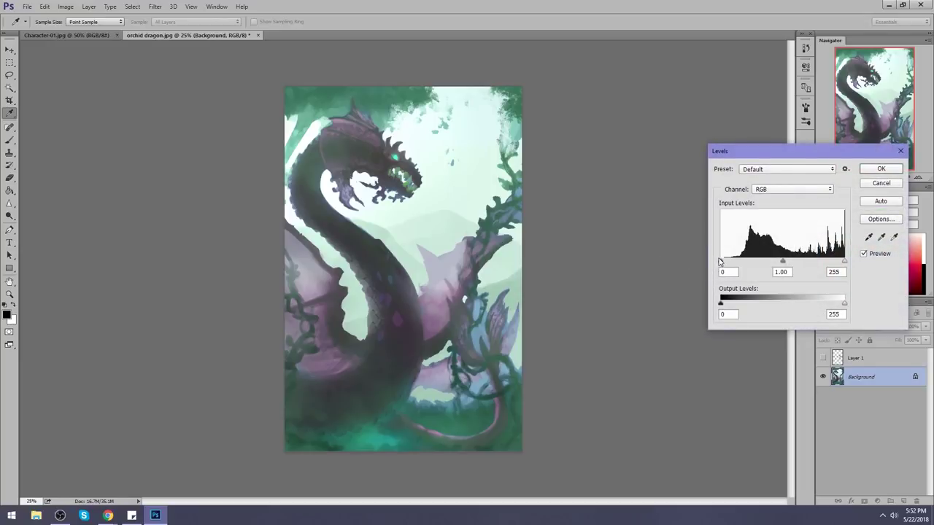
left_click_drag(721, 260, 731, 262)
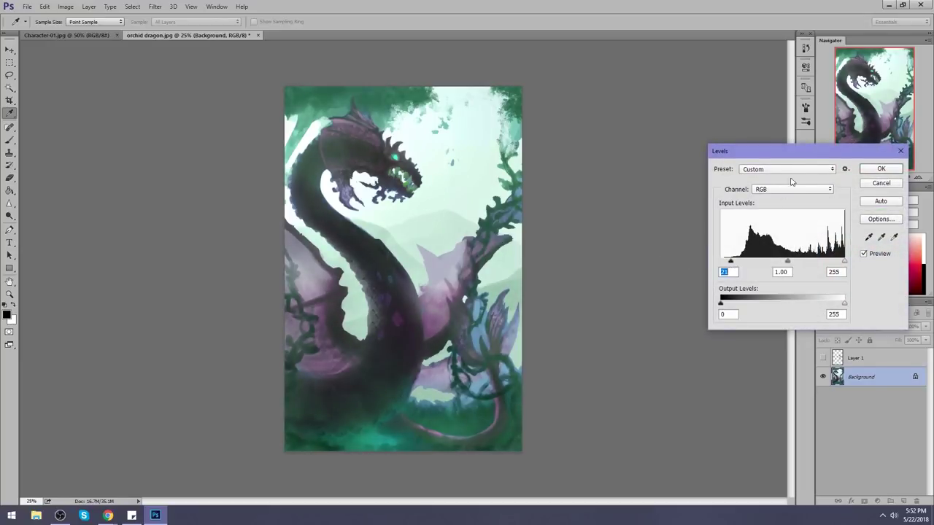
mouse_move(816, 150)
left_mouse_down()
mouse_move(638, 218)
mouse_move(667, 133)
left_mouse_up()
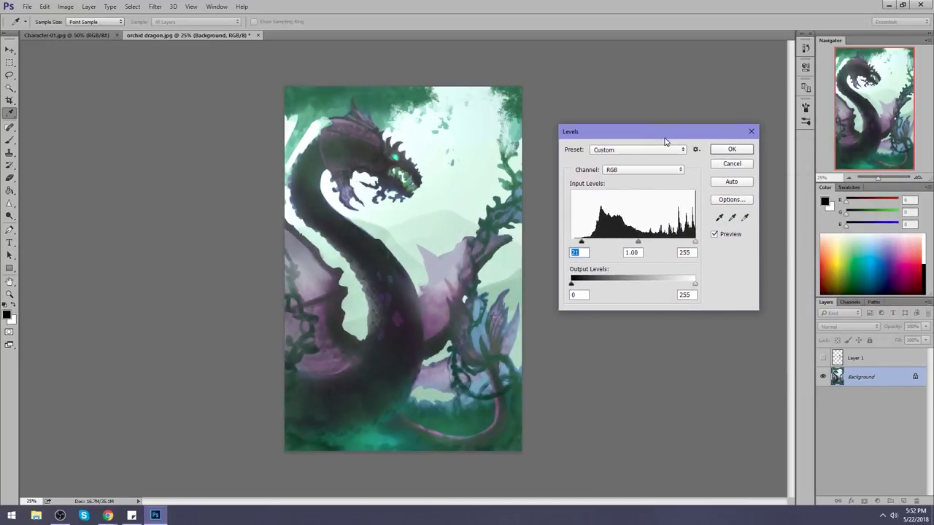
left_click(727, 151)
key("ctrl+a")
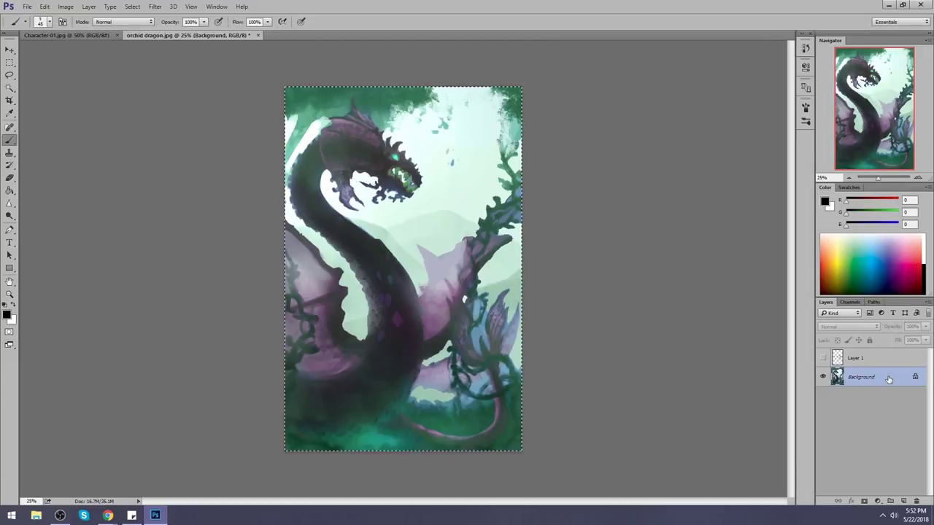
Step: Compare the last Brush Tool and Hue/Saturation states in the History panel
left_click(805, 49)
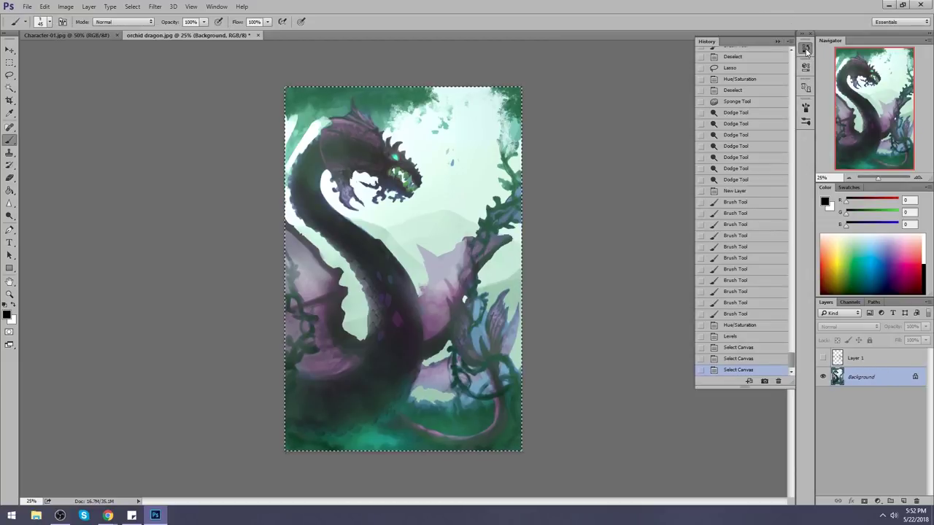
left_click(746, 314)
left_click(745, 325)
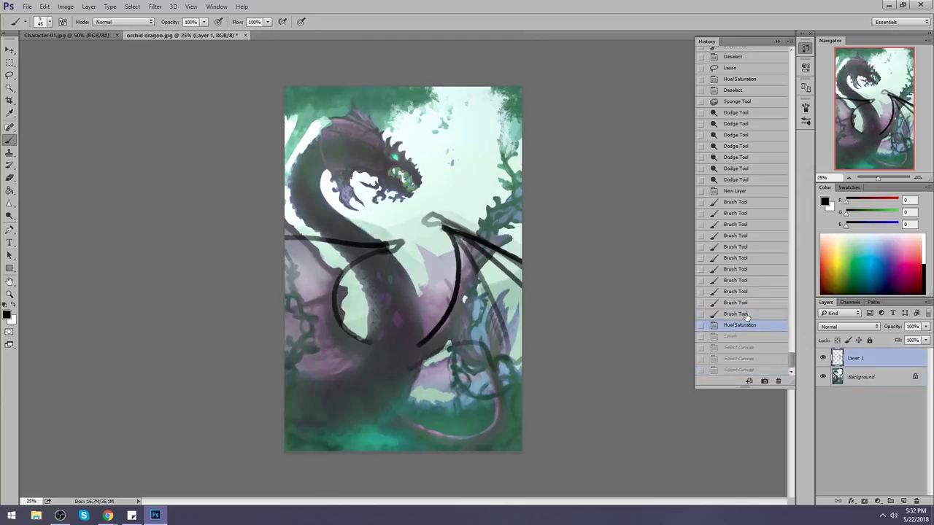
left_click(745, 314)
left_click(776, 41)
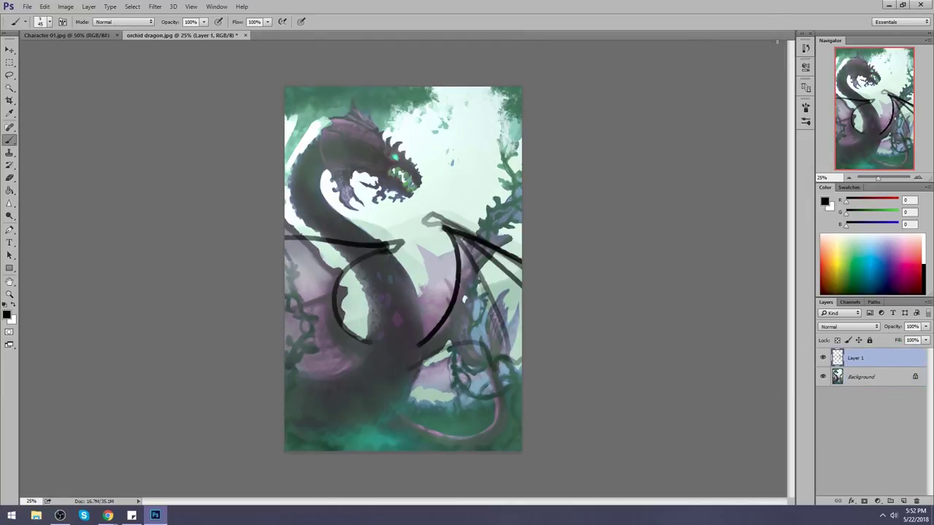
left_click(805, 49)
Step: Revert to before the colour adjustments and paste the adjusted image as a new layer
left_click(726, 329)
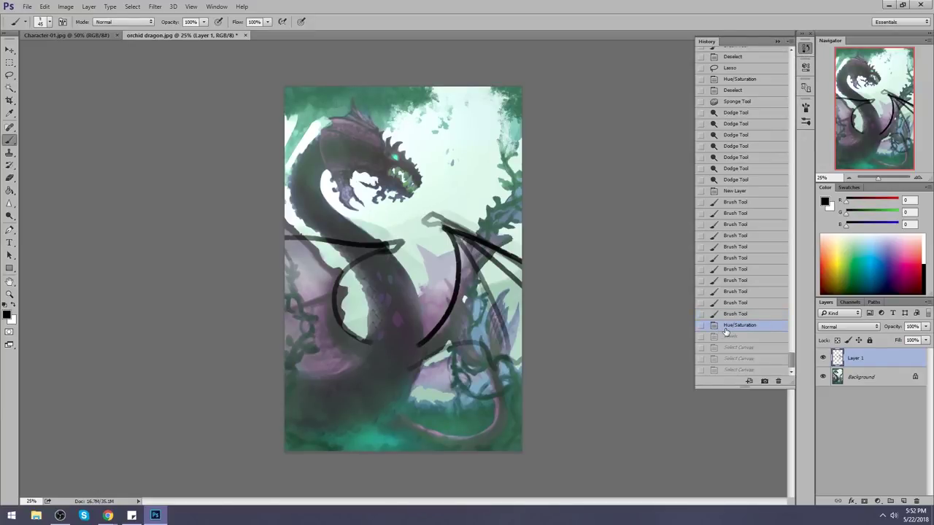
left_click(731, 336)
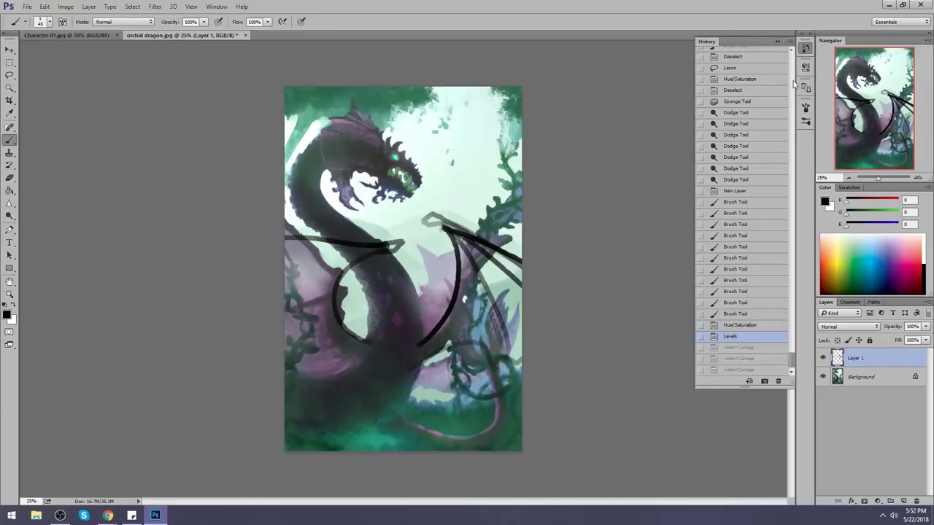
left_click(744, 324)
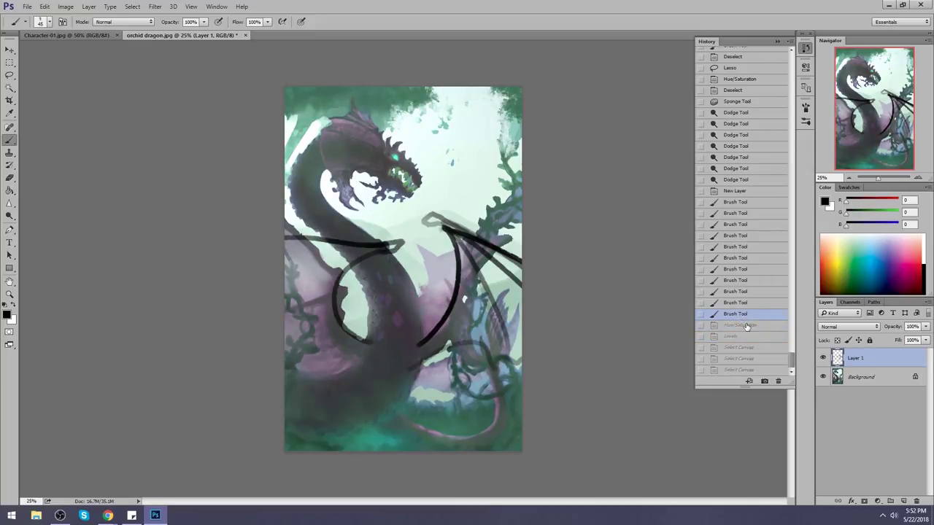
left_click(745, 336)
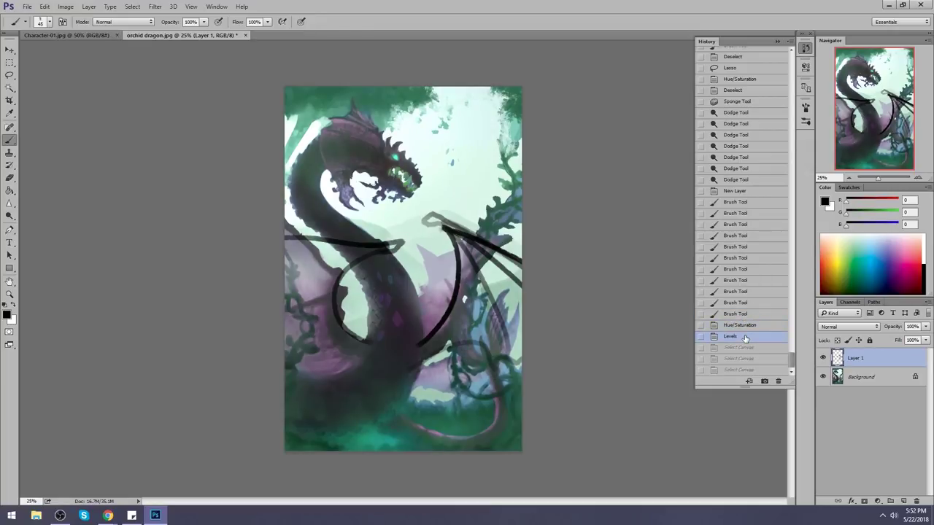
left_click(743, 348)
left_click(743, 326)
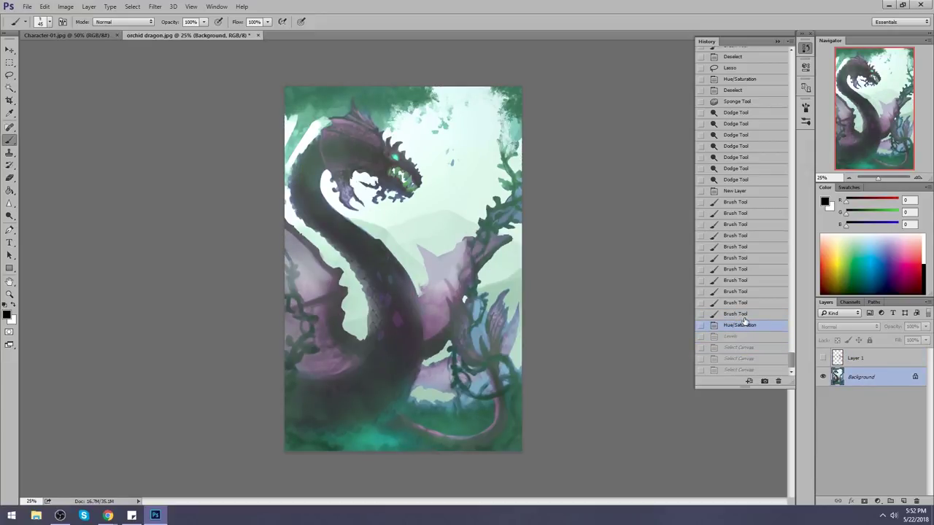
left_click(744, 314)
key("ctrl+v")
Step: Toggle the adjusted Layer 2 off and on to compare it with the original
left_click(777, 41)
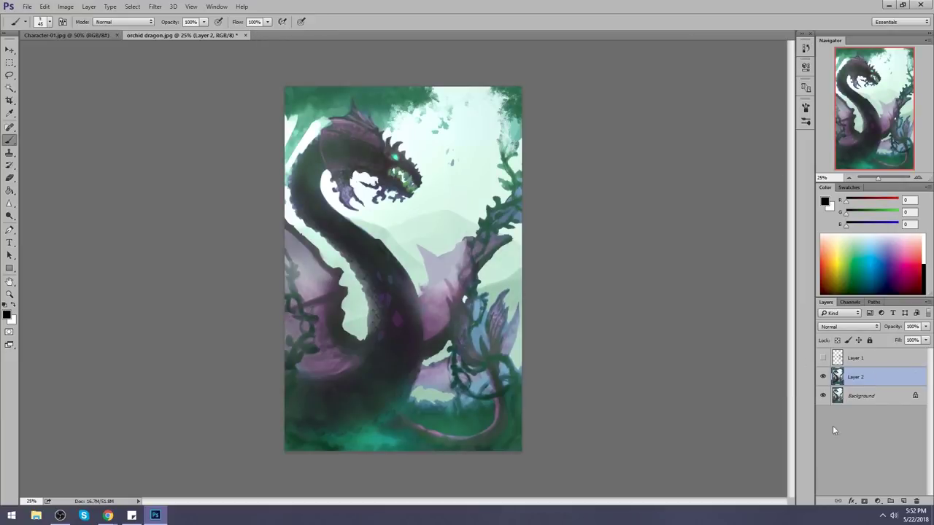
left_click(823, 376)
left_click(822, 377)
left_click(822, 377)
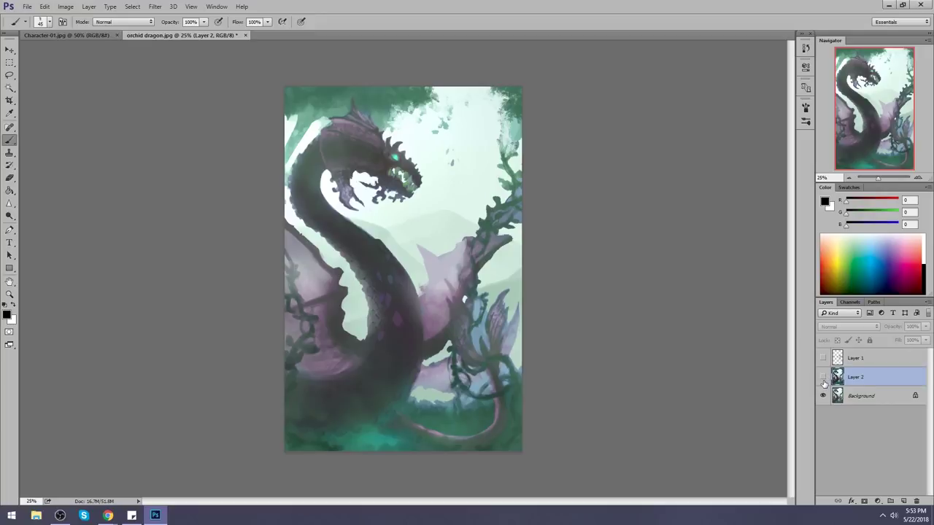
double_click(823, 377)
left_click(823, 378)
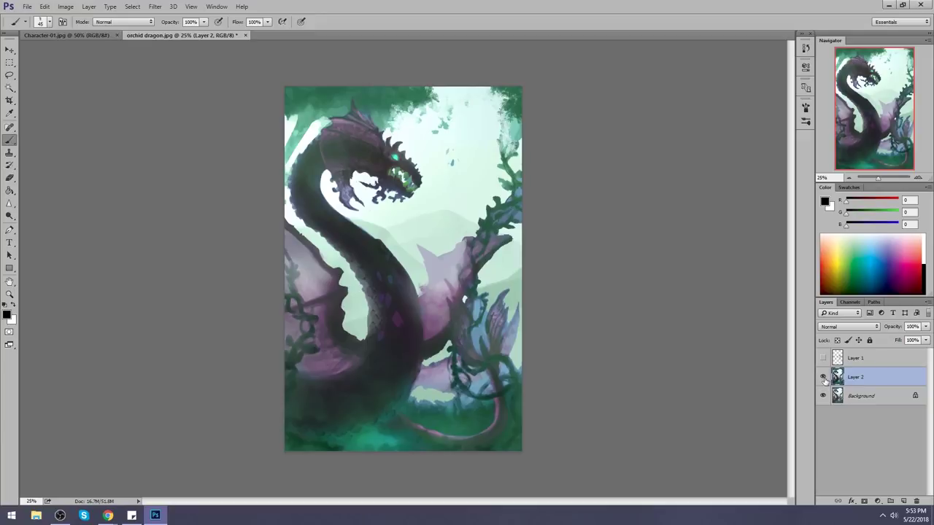
double_click(823, 378)
left_click(823, 378)
left_click(822, 378)
Step: View the painting's opening history snapshot
left_click(804, 48)
mouse_move(791, 359)
left_mouse_down()
mouse_move(791, 57)
mouse_move(791, 366)
left_mouse_up()
left_click(751, 64)
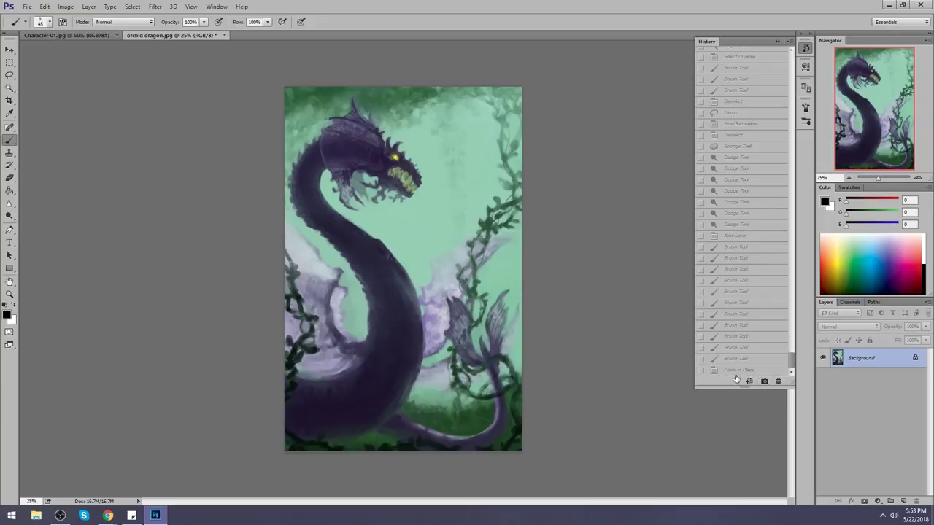
Step: Compare the opening snapshot with the latest Paste in Place state, ending on the latest
left_click(738, 371)
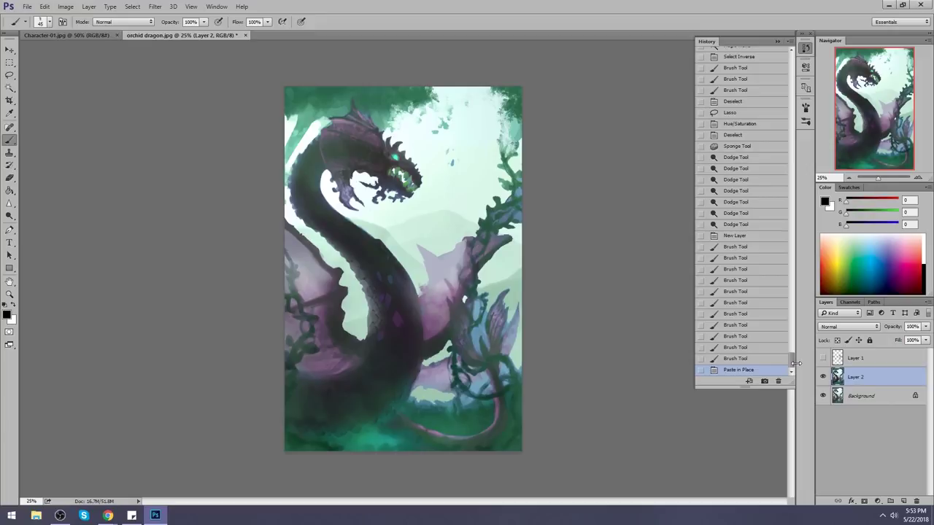
mouse_move(792, 361)
left_mouse_down()
mouse_move(789, 58)
mouse_move(791, 367)
left_mouse_up()
left_click(787, 58)
left_click(736, 370)
left_click(805, 47)
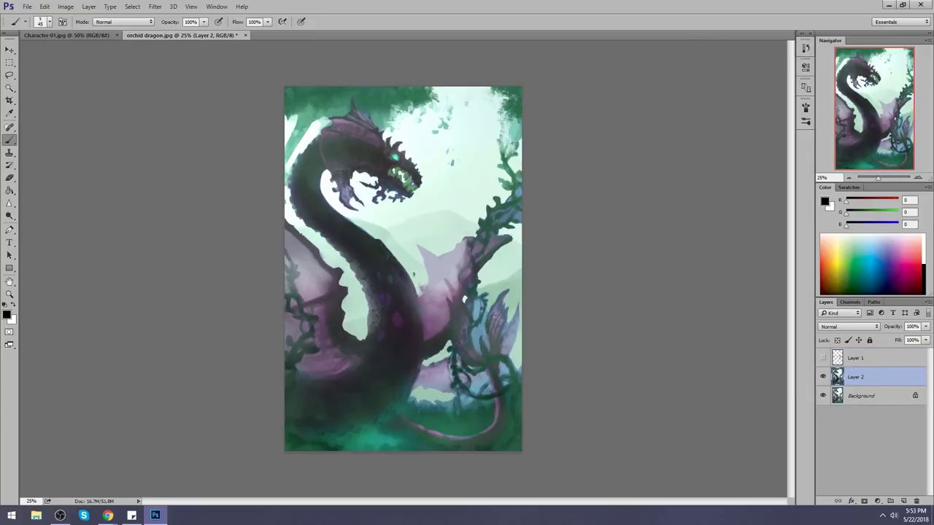
Step: Toggle Layer 2 to compare, then dock the Histogram panel
left_click(823, 378)
left_click(824, 379)
mouse_move(814, 44)
left_mouse_down()
mouse_move(803, 51)
mouse_move(811, 48)
left_mouse_up()
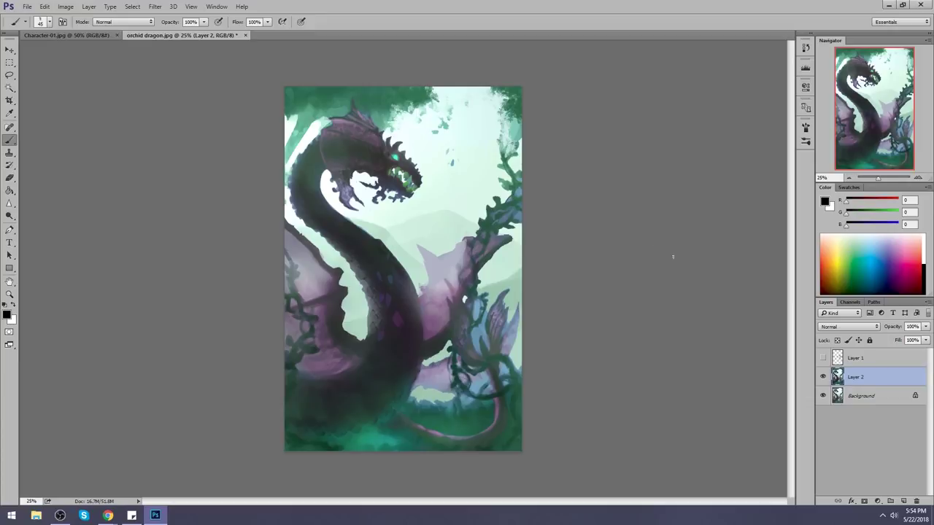
key("ctrl+minus")
key("c")
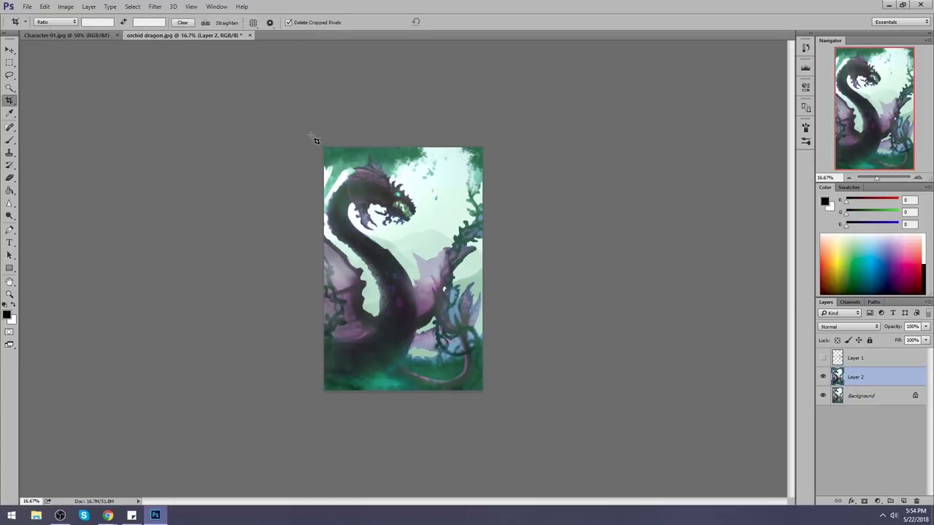
left_click(573, 461)
left_click_drag(491, 270, 669, 276)
key("Return")
key("v")
left_click_drag(324, 237, 476, 225)
key("c")
left_click_drag(217, 144, 550, 468)
key("Return")
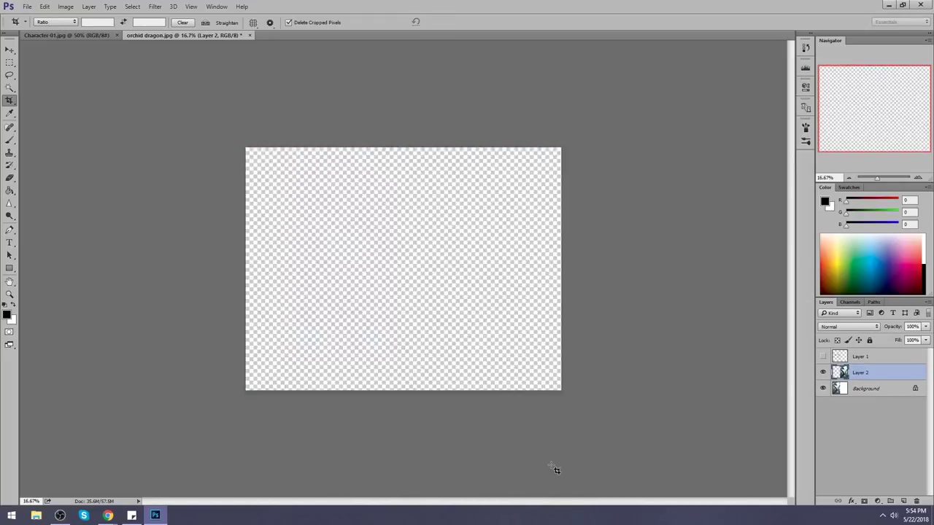
right_click(877, 373)
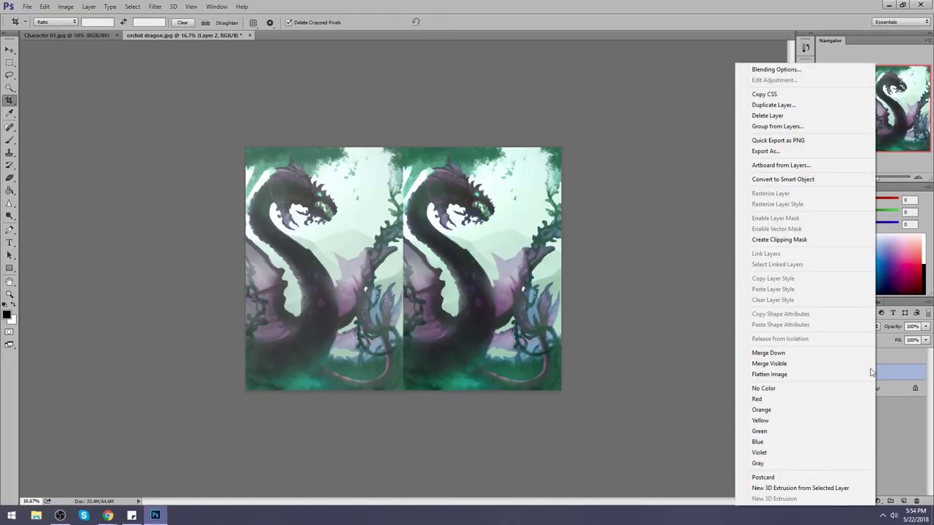
left_click(850, 353)
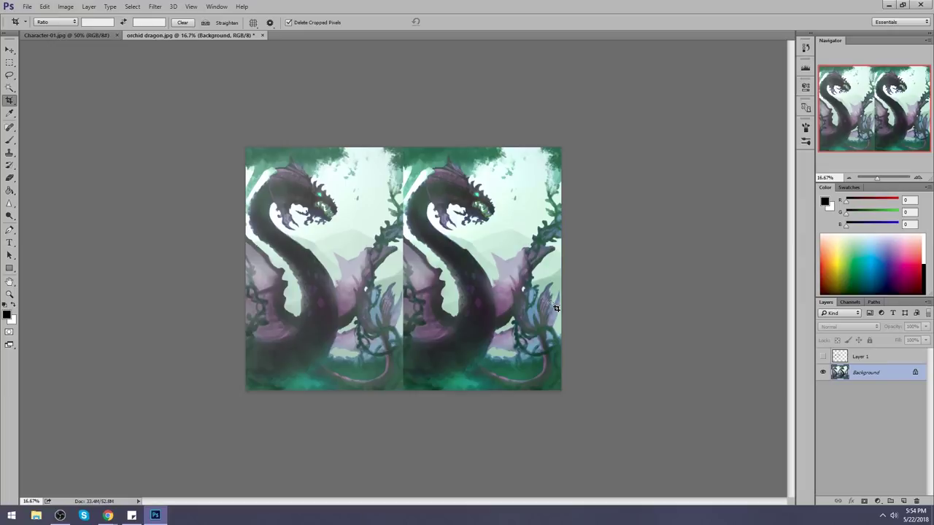
key("ctrl+j")
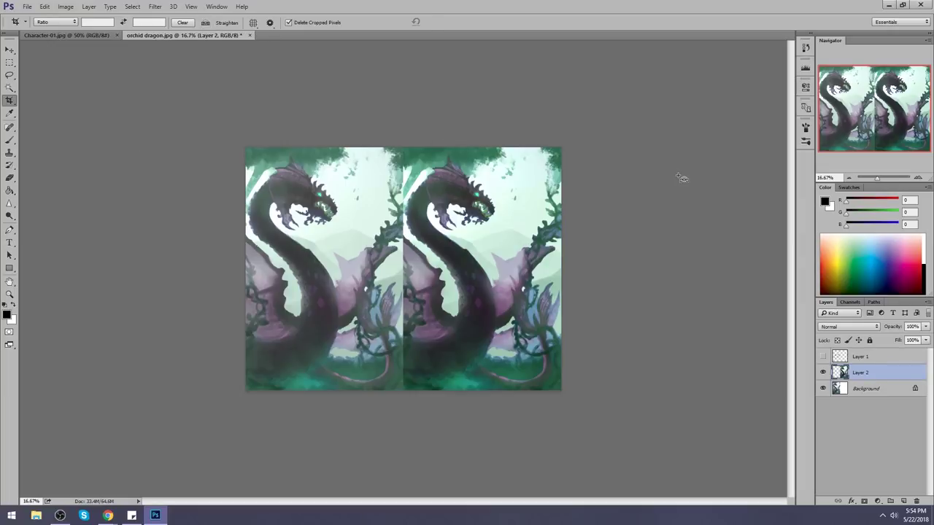
key("ctrl+z")
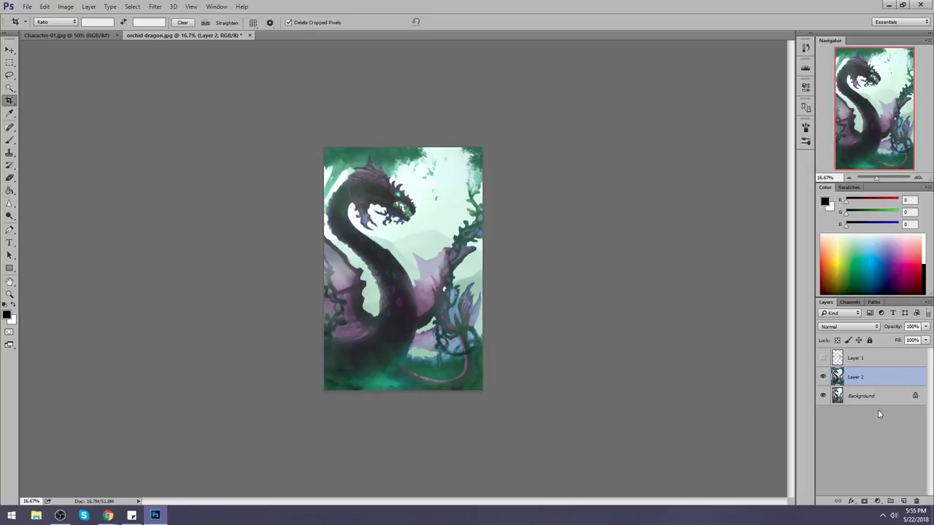
Step: Flatten the orchid dragon image, discarding the hidden layer
right_click(871, 385)
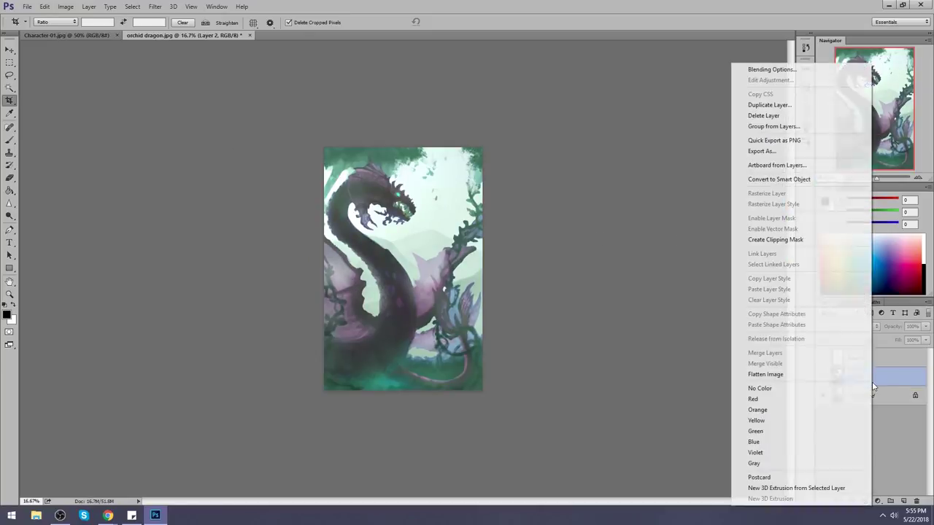
left_click(842, 374)
left_click(411, 192)
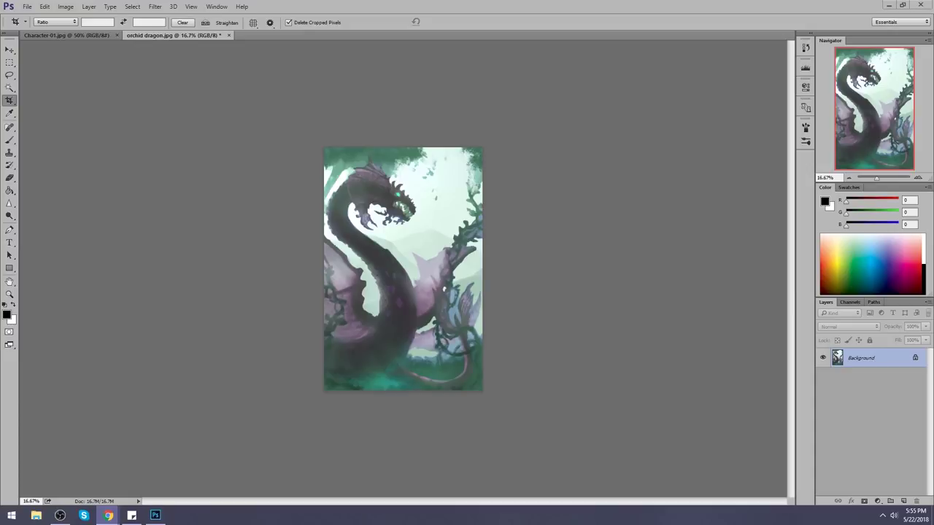
Step: Cancel the pending crop and switch to the Brush tool
right_click(359, 161)
key("Escape")
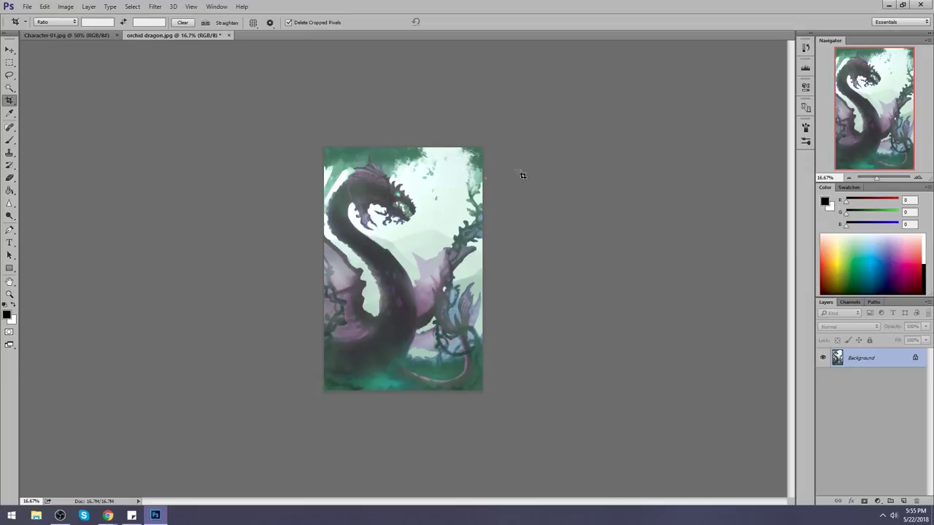
key("b")
right_click(407, 173)
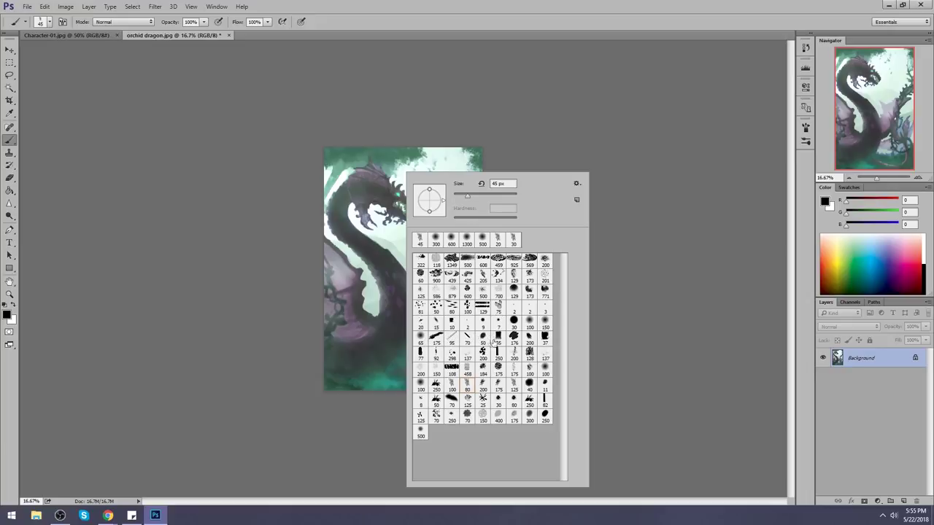
left_click(702, 279)
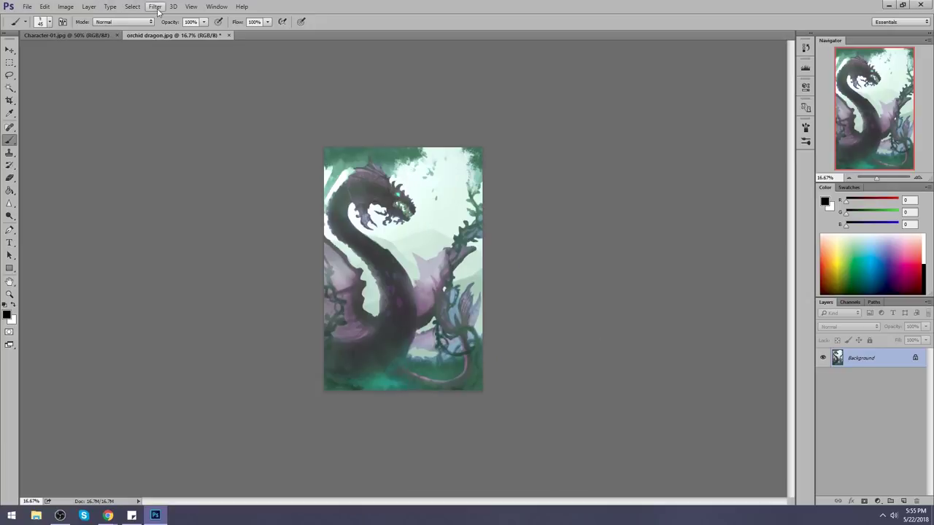
Step: Close the orchid dragon document and answer the save-changes prompt
left_click(92, 33)
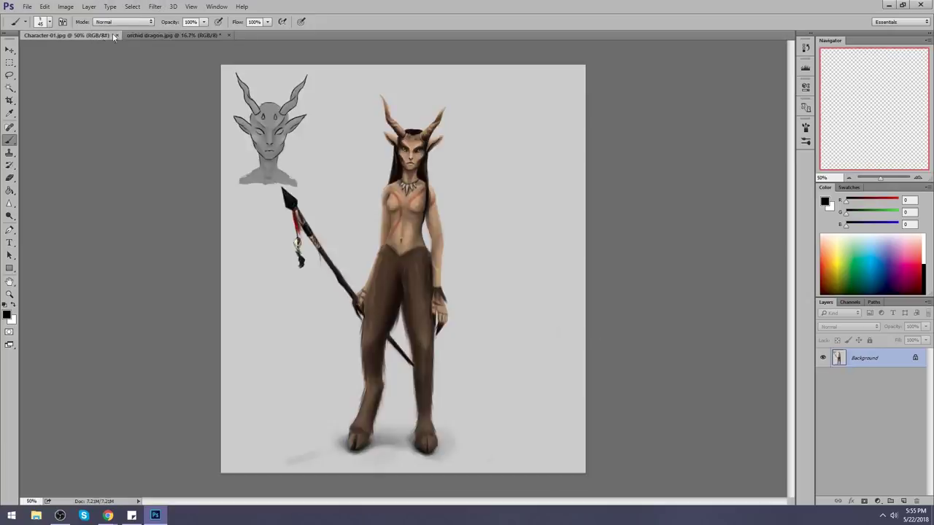
left_click(197, 34)
left_click(230, 35)
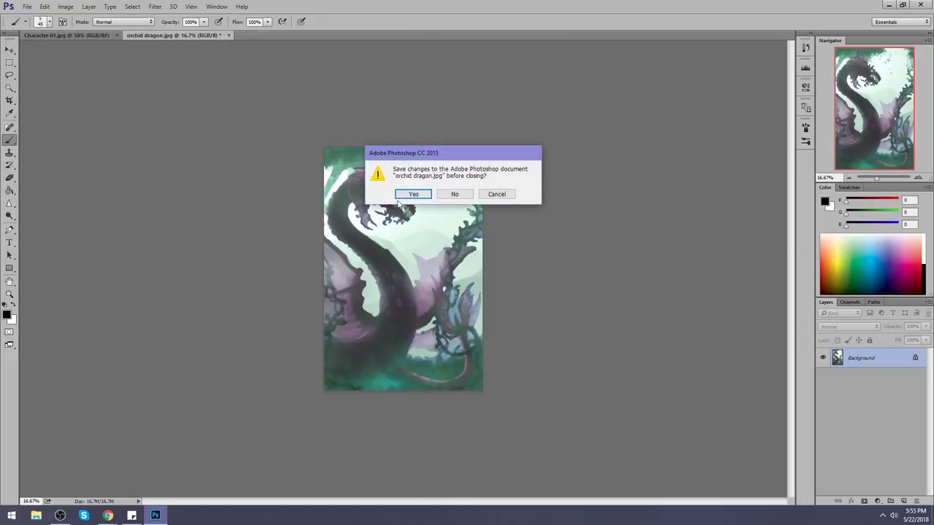
left_click(413, 194)
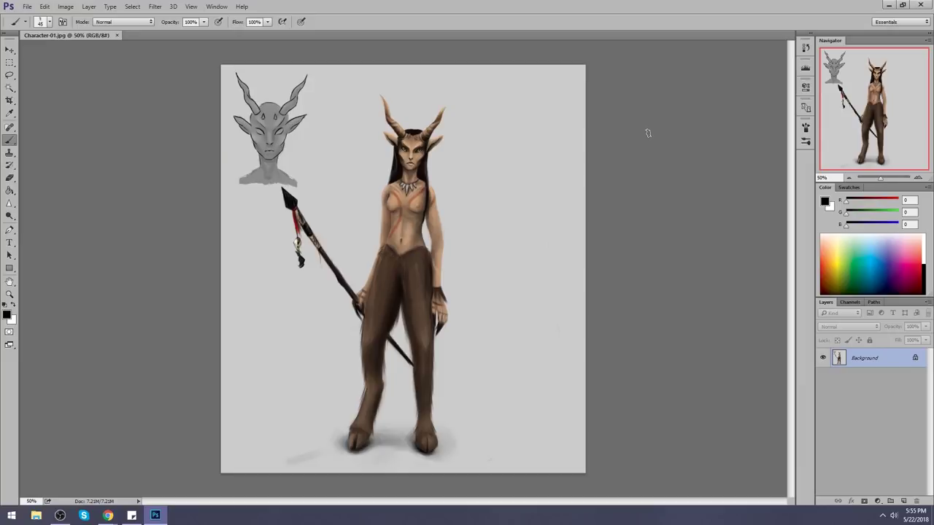
Step: At brush size 15, paint a curving gesture figure with a loop and a horizontal ground line
key("bracketleft")
key("bracketleft")
key("bracketleft")
left_click_drag(488, 195, 554, 385)
key("ctrl+z")
mouse_move(507, 257)
left_mouse_down()
mouse_move(547, 372)
mouse_move(535, 425)
left_mouse_up()
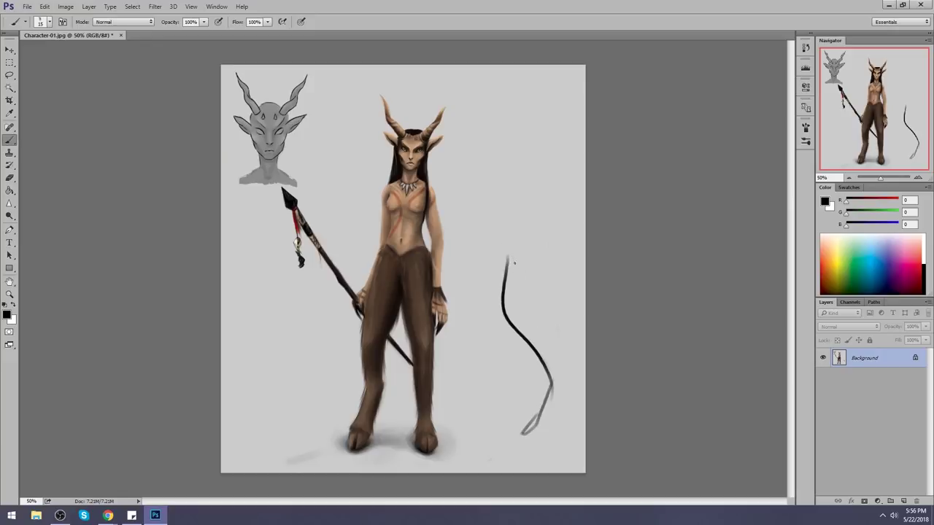
mouse_move(513, 263)
left_mouse_down()
mouse_move(499, 306)
mouse_move(531, 264)
mouse_move(504, 343)
mouse_move(558, 369)
mouse_move(551, 398)
left_mouse_up()
left_click_drag(544, 366, 528, 428)
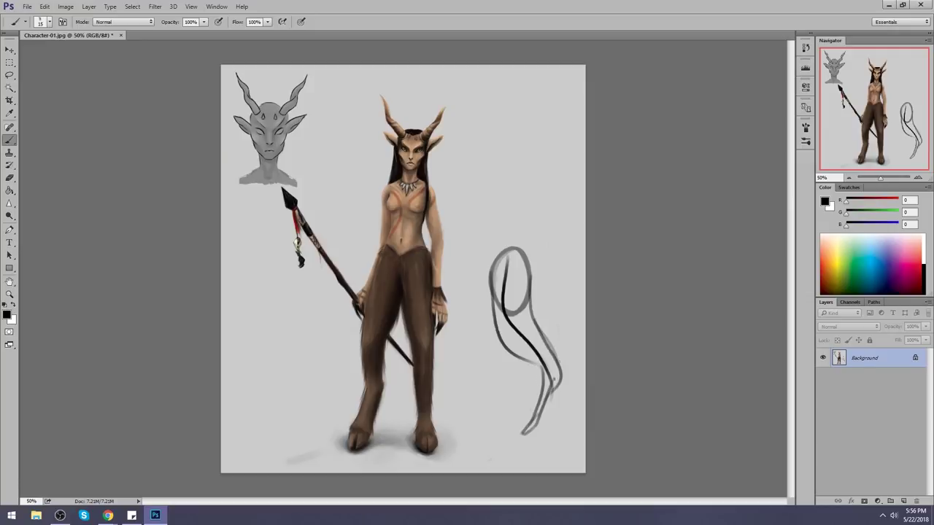
left_click_drag(559, 355, 534, 427)
left_click_drag(565, 360, 550, 410)
left_click_drag(486, 438, 585, 437)
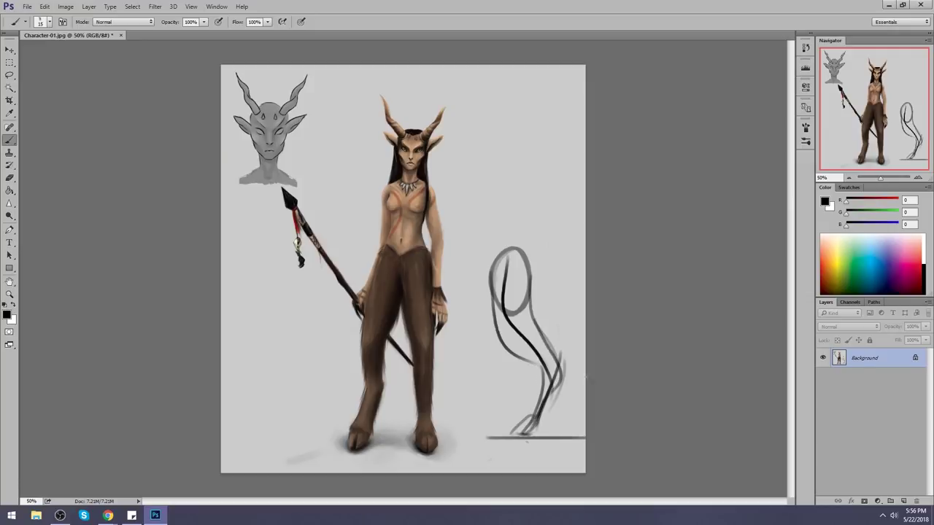
mouse_move(502, 153)
left_mouse_down()
mouse_move(525, 200)
mouse_move(499, 270)
left_mouse_up()
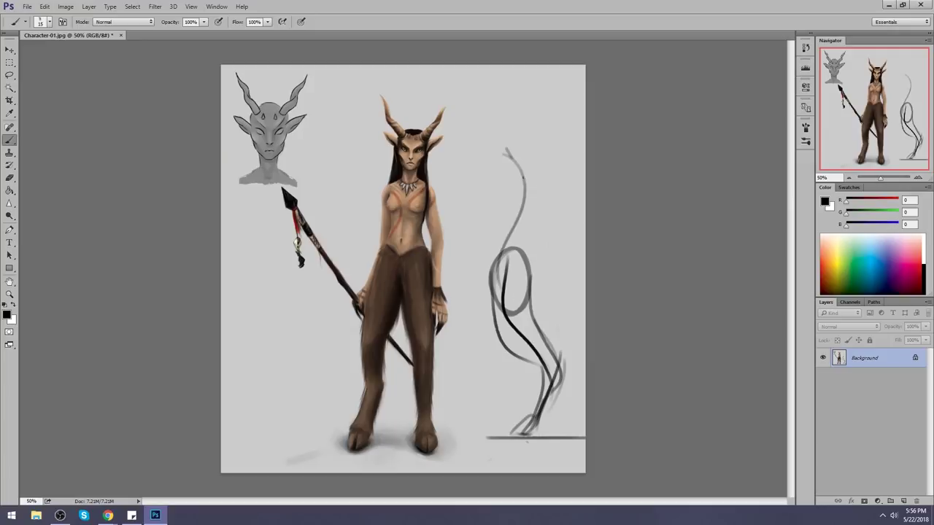
Step: Marquee-select the gesture sketch at the canvas right
key("c")
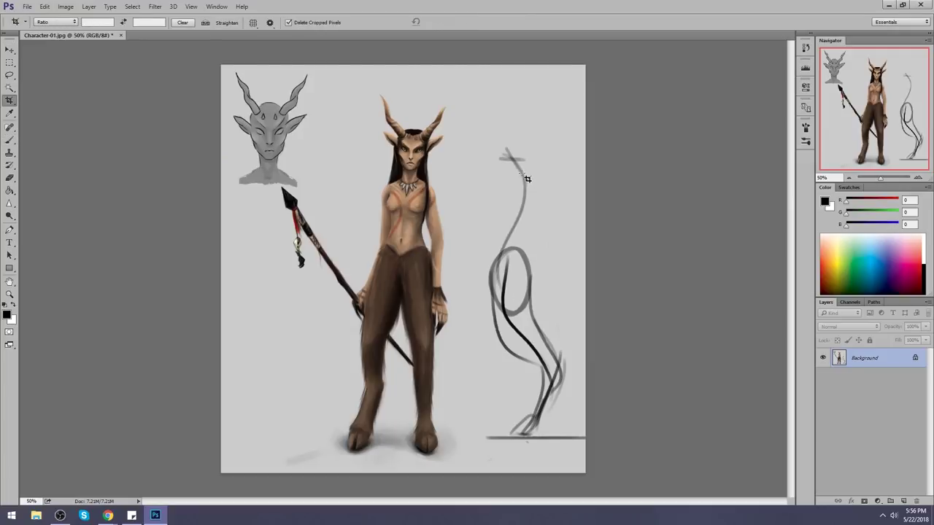
key("m")
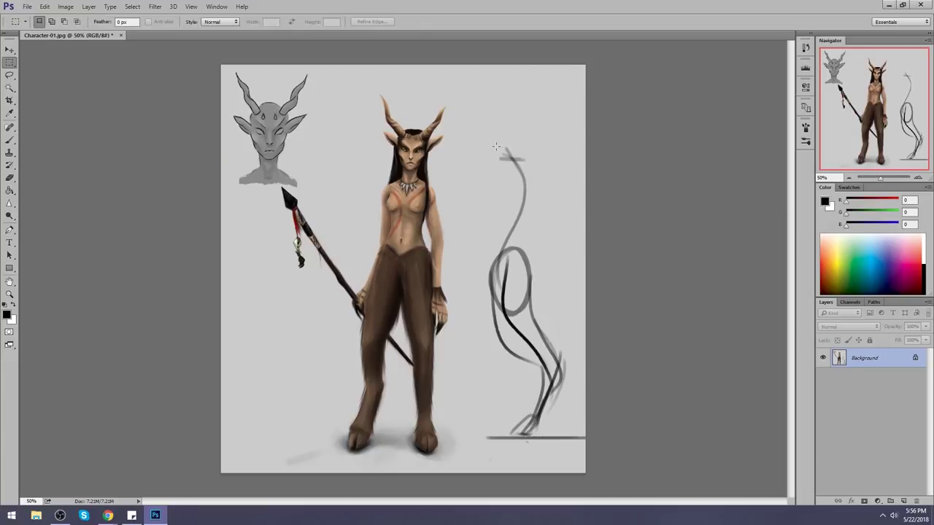
mouse_move(467, 135)
left_mouse_down()
mouse_move(521, 193)
mouse_move(649, 467)
mouse_move(627, 456)
left_mouse_up()
Step: Cut the sketch to a new layer and scale it vertically to about 94%
key("ctrl+j")
key("v")
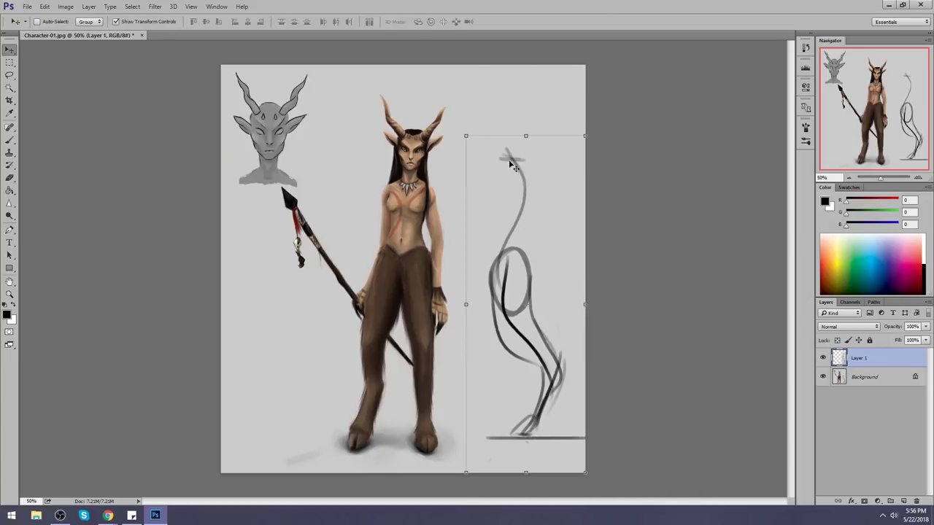
left_click_drag(526, 135, 526, 170)
left_click_drag(525, 472, 526, 485)
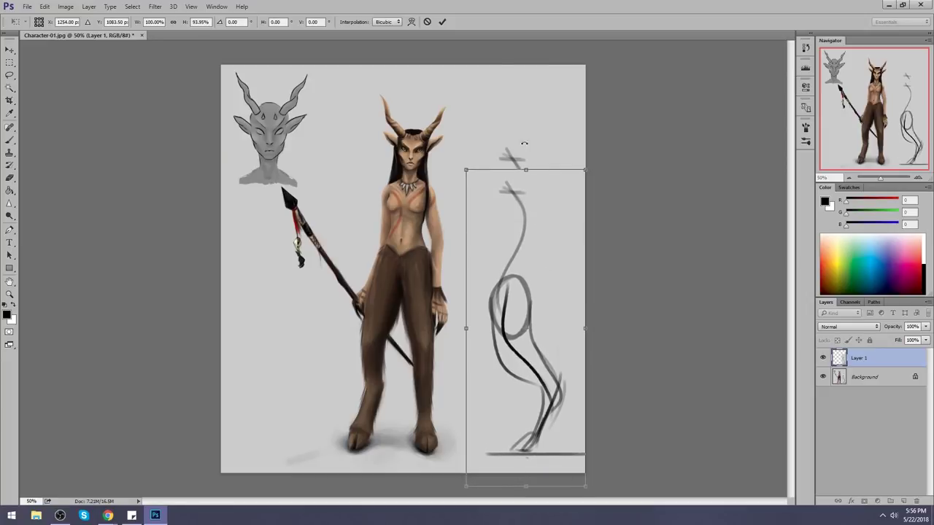
key("Return")
Step: Paint a head-height guide line and a head circle with a darkened left edge
key("b")
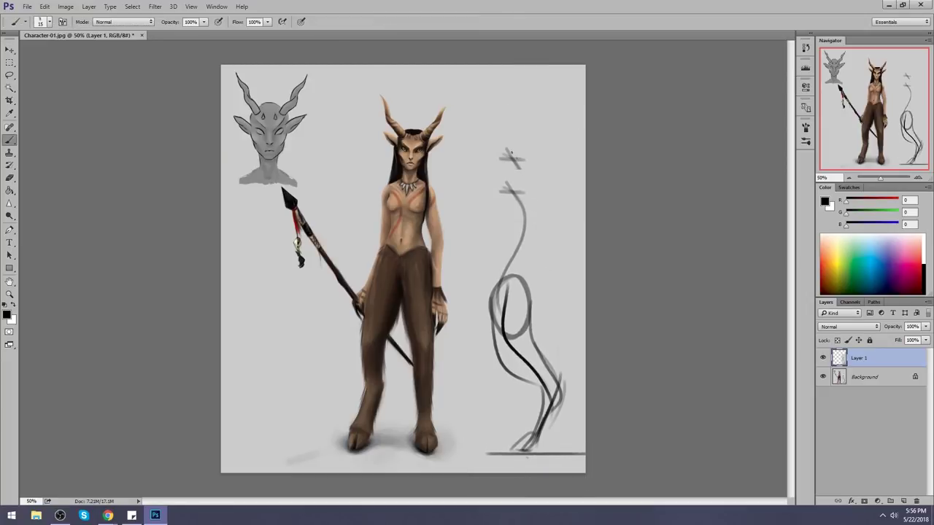
left_click_drag(402, 129, 551, 129)
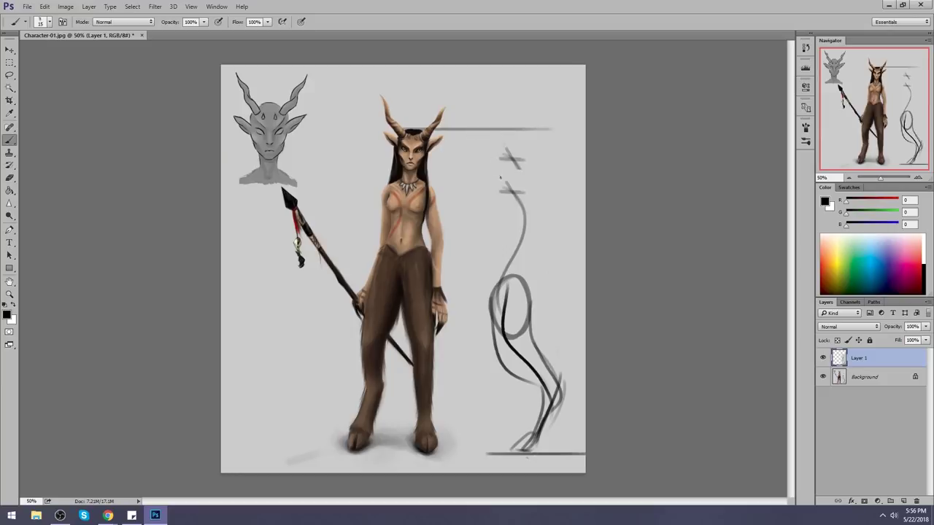
mouse_move(503, 135)
left_mouse_down()
mouse_move(481, 157)
mouse_move(503, 131)
mouse_move(496, 168)
left_mouse_up()
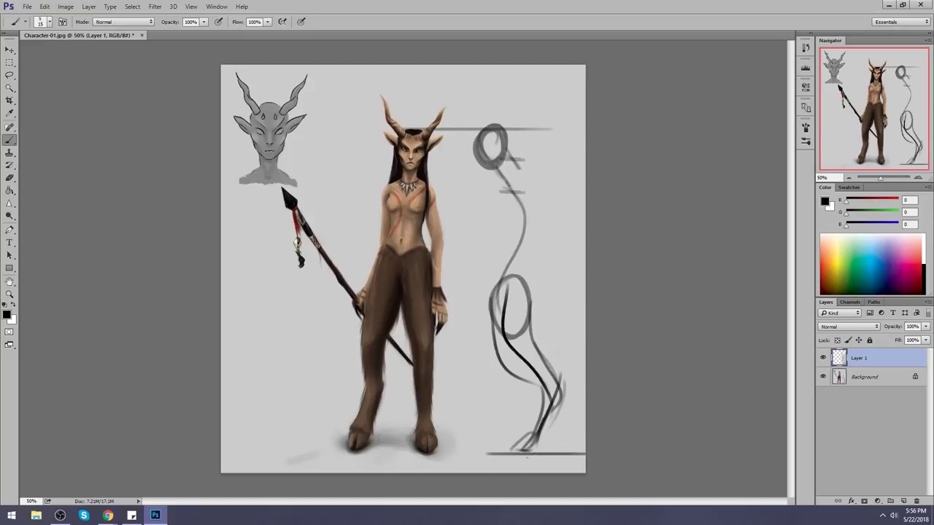
left_click_drag(490, 135, 479, 171)
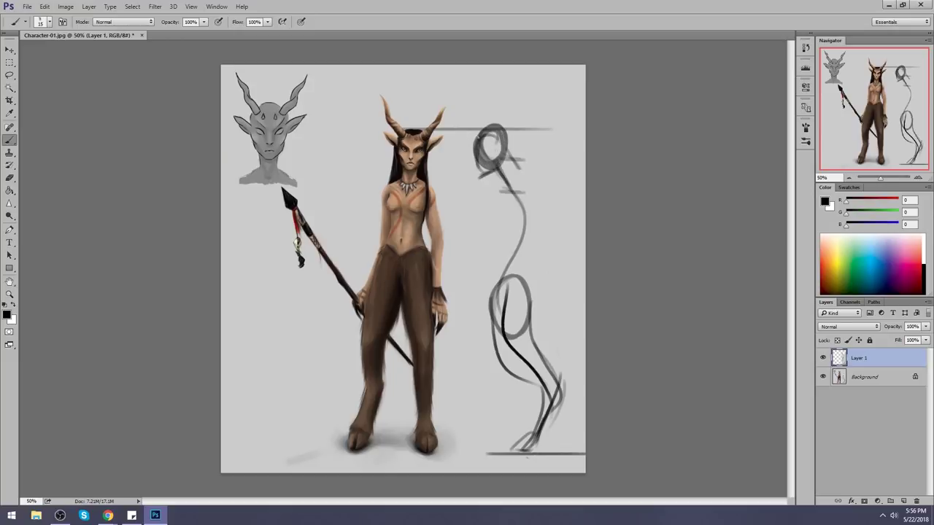
left_click_drag(478, 137, 477, 180)
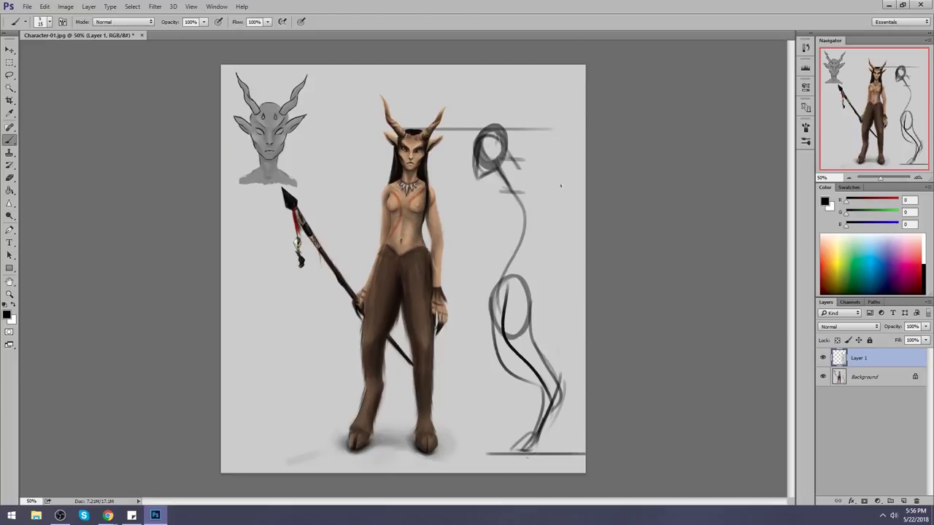
Step: Rotate the sketch layer 2.46° clockwise and paint a thick black ground line
key("ctrl+t")
left_click_drag(504, 102, 515, 94)
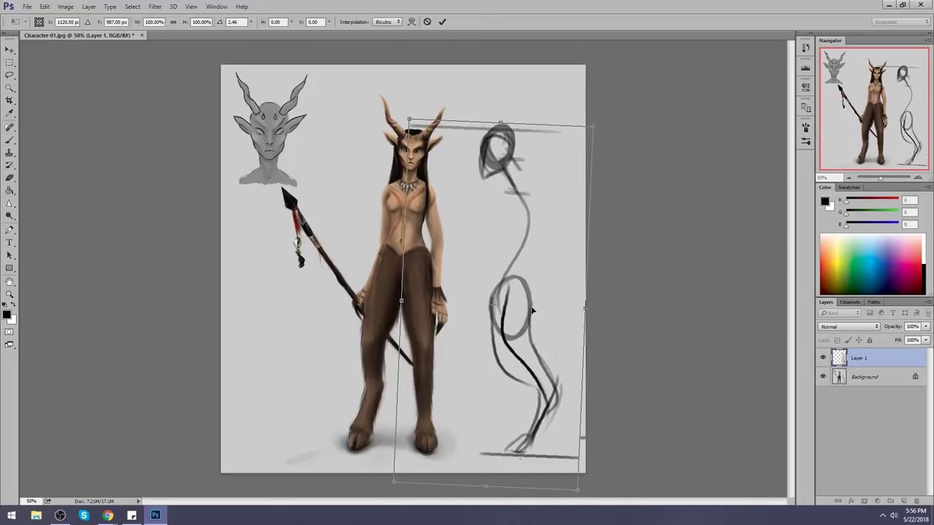
key("Return")
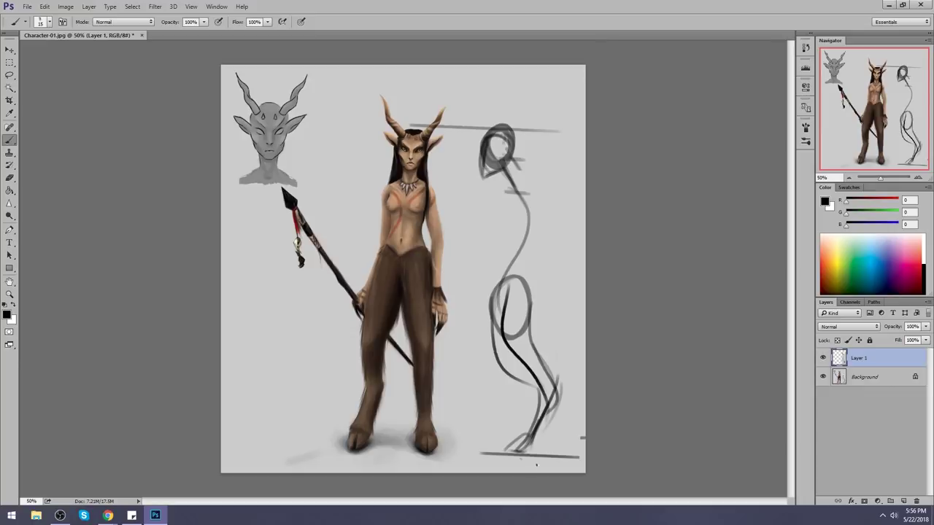
left_click_drag(584, 449, 454, 449)
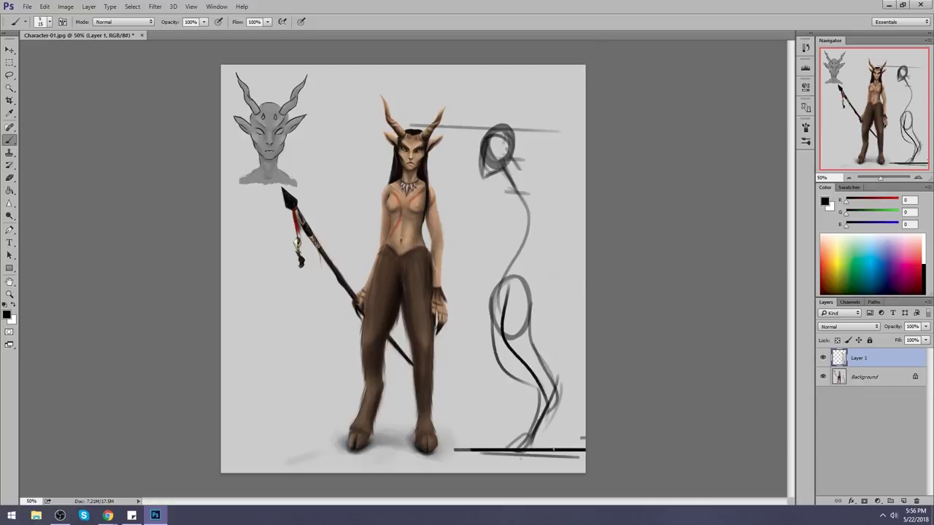
Step: Erase the top guide line and the thin grey line with an 80-size eraser
key("e")
right_click(483, 165)
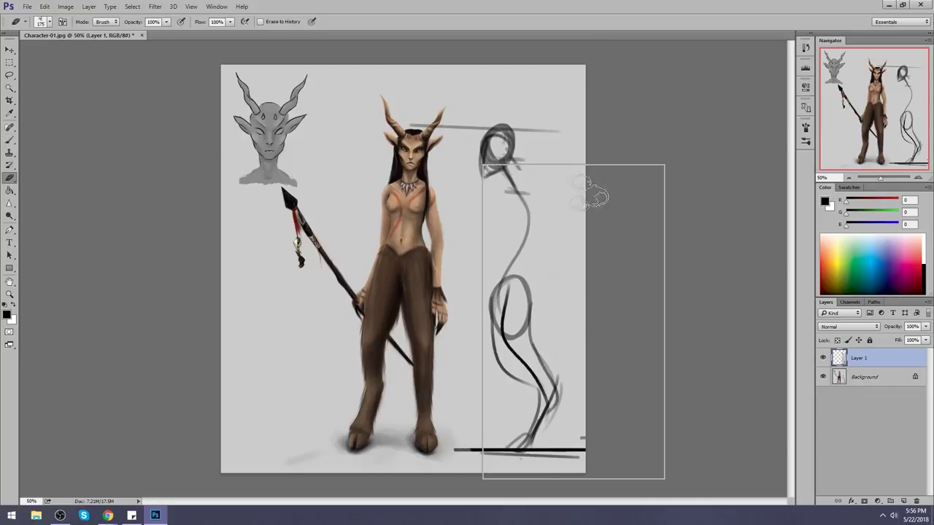
left_click(543, 375)
left_click(704, 296)
left_click_drag(485, 119, 402, 124)
left_click_drag(517, 130, 556, 132)
left_click_drag(583, 457, 478, 457)
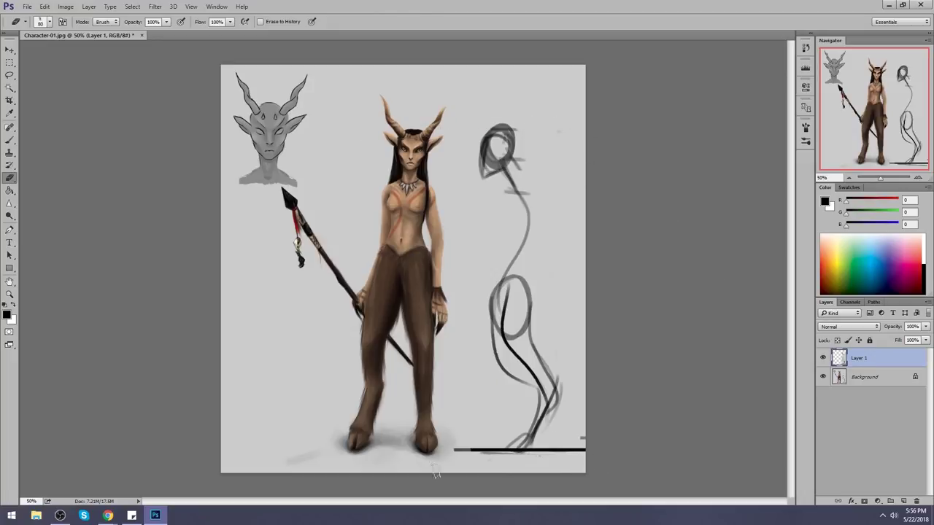
Step: Brush in the figure's neck, torso, and hip contours
key("b")
mouse_move(525, 243)
left_mouse_down()
mouse_move(486, 284)
mouse_move(482, 318)
left_mouse_up()
left_click_drag(501, 263, 485, 322)
left_click_drag(536, 242, 522, 319)
left_click_drag(501, 283, 486, 349)
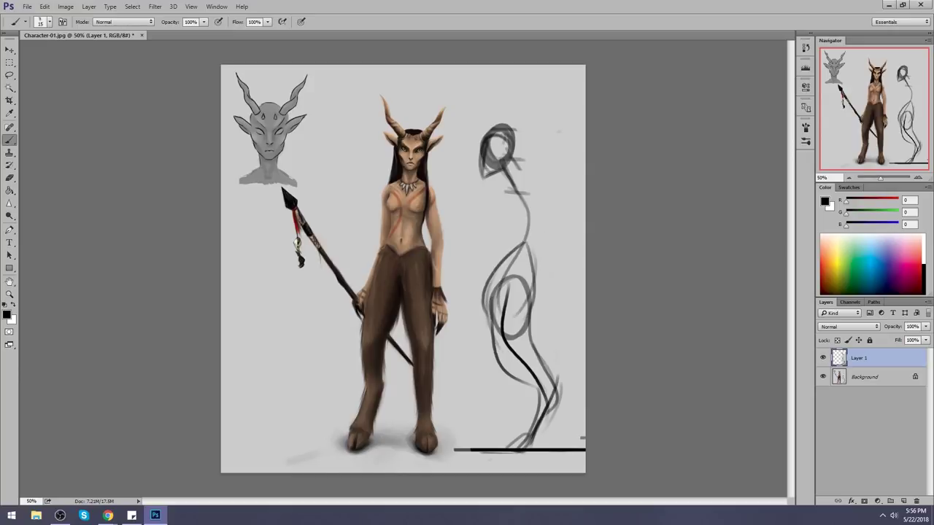
mouse_move(511, 184)
left_mouse_down()
mouse_move(502, 219)
mouse_move(535, 239)
mouse_move(506, 204)
mouse_move(501, 270)
left_mouse_up()
left_click_drag(540, 209, 533, 280)
Step: Refine the neck and torso with darker contours, undoing unwanted strokes
key("ctrl+alt+z")
key("ctrl+alt+z")
left_click_drag(539, 232, 532, 280)
key("ctrl+alt+z")
left_click_drag(532, 197, 529, 273)
left_click_drag(531, 218, 531, 290)
left_click_drag(516, 186, 493, 223)
key("ctrl+alt+z")
mouse_move(525, 195)
left_mouse_down()
mouse_move(534, 204)
mouse_move(494, 219)
mouse_move(496, 244)
mouse_move(519, 240)
mouse_move(538, 288)
left_mouse_up()
key("ctrl+alt+z")
key("ctrl+alt+z")
key("ctrl+alt+z")
left_click_drag(499, 231, 489, 279)
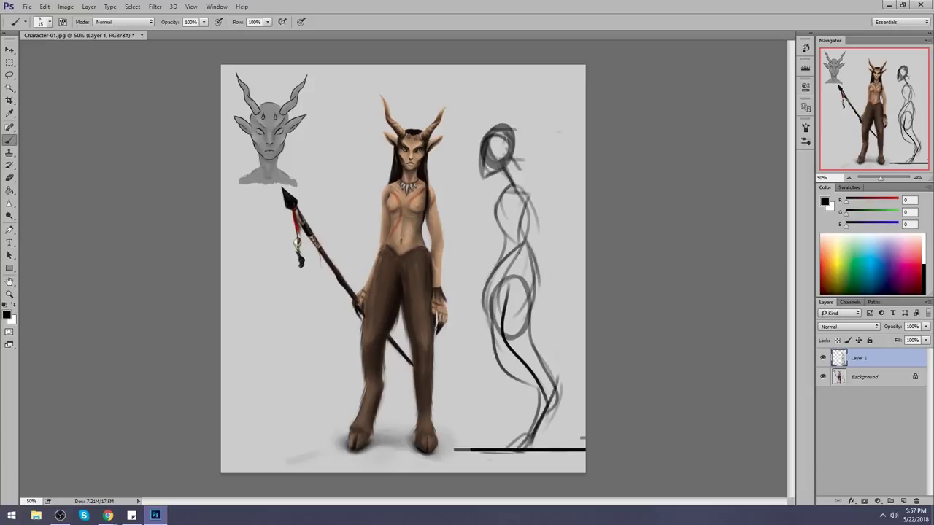
key("ctrl+alt+z")
mouse_move(510, 235)
left_mouse_down()
mouse_move(490, 324)
mouse_move(493, 296)
left_mouse_up()
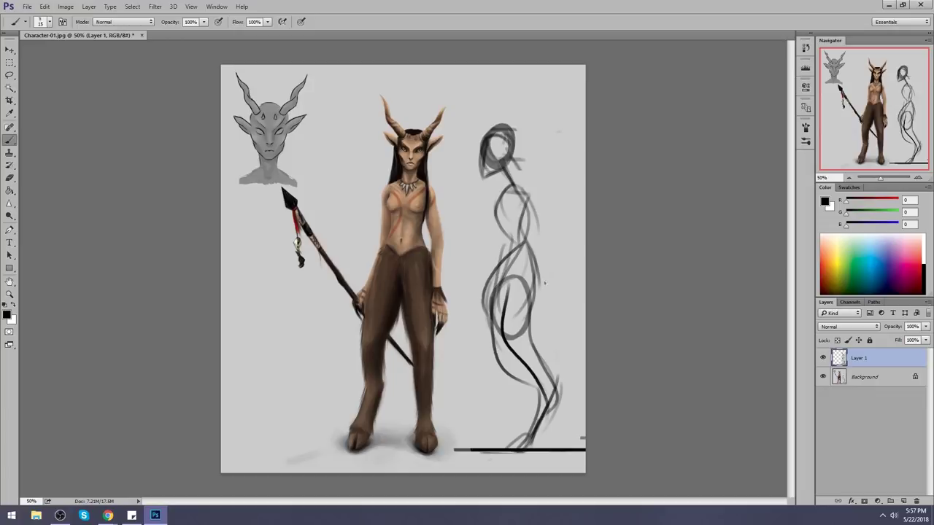
Step: Lasso the figure's lower body and shift it up and right
key("l")
mouse_move(543, 235)
left_mouse_down()
mouse_move(452, 317)
mouse_move(445, 456)
mouse_move(543, 236)
left_mouse_up()
key("v")
left_click_drag(540, 311, 558, 299)
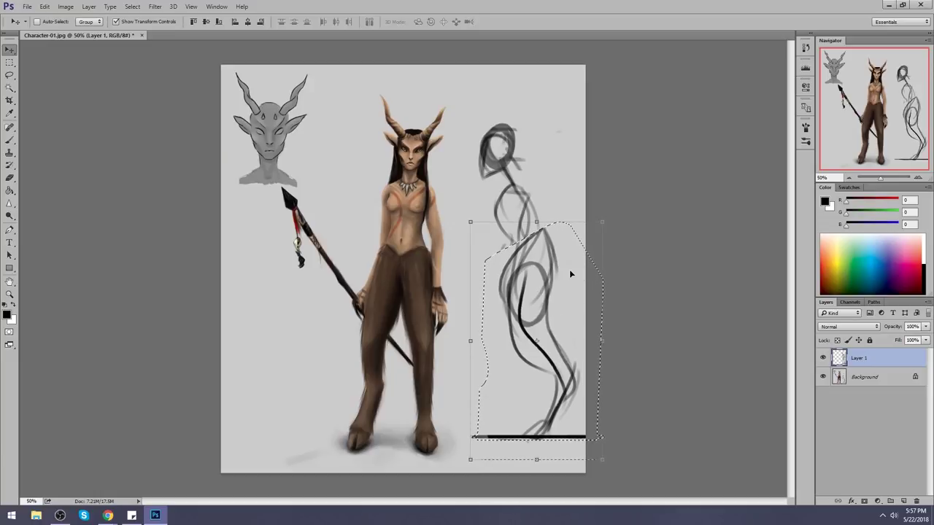
Step: Reselect the lower part of the sketch and nudge it left
key("l")
mouse_move(585, 347)
left_mouse_down()
mouse_move(452, 415)
mouse_move(583, 468)
left_mouse_up()
key("v")
mouse_move(566, 393)
left_mouse_down()
mouse_move(541, 387)
mouse_move(560, 388)
left_mouse_up()
Step: Enlarge the head and upper body to about 125%, reposition it, and deselect
key("l")
left_click(548, 209)
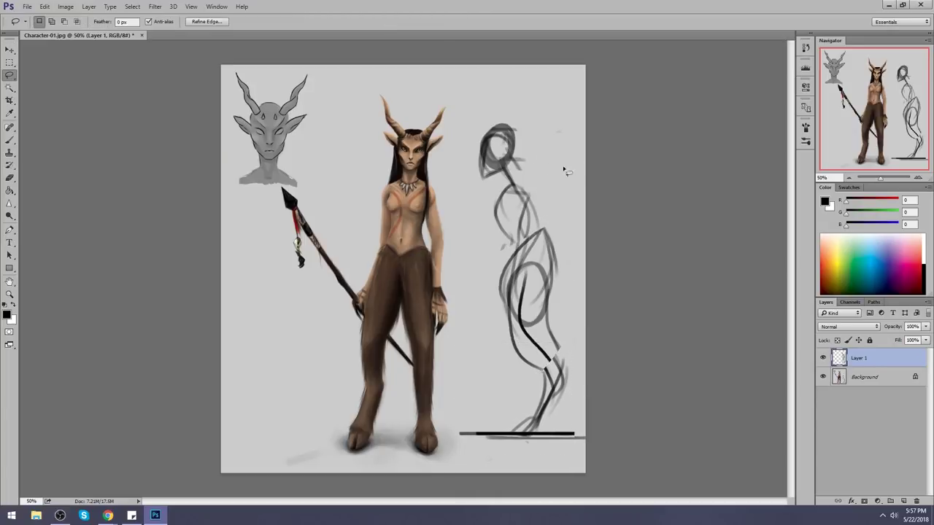
mouse_move(548, 167)
left_mouse_down()
mouse_move(477, 245)
mouse_move(550, 140)
left_mouse_up()
key("ctrl+t")
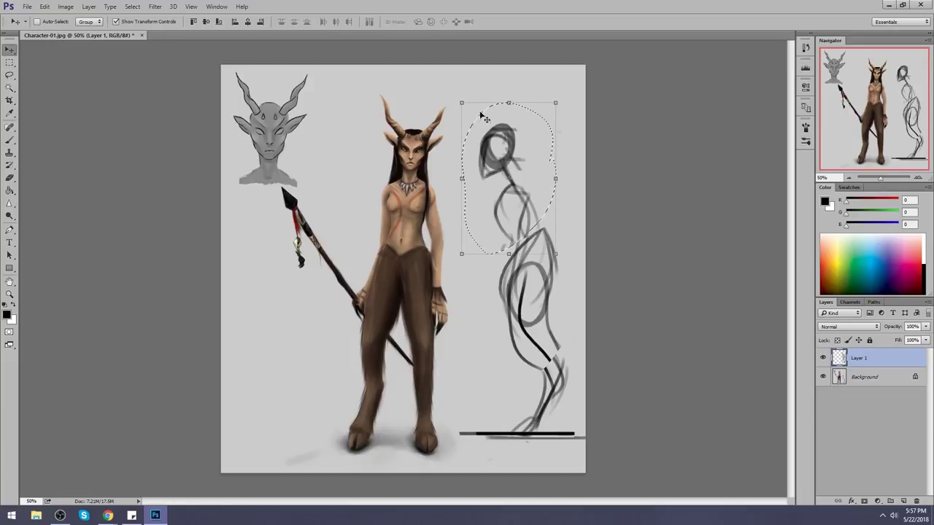
mouse_move(460, 103)
left_mouse_down()
mouse_move(449, 103)
mouse_move(461, 107)
mouse_move(438, 65)
left_mouse_up()
left_click_drag(523, 190, 534, 209)
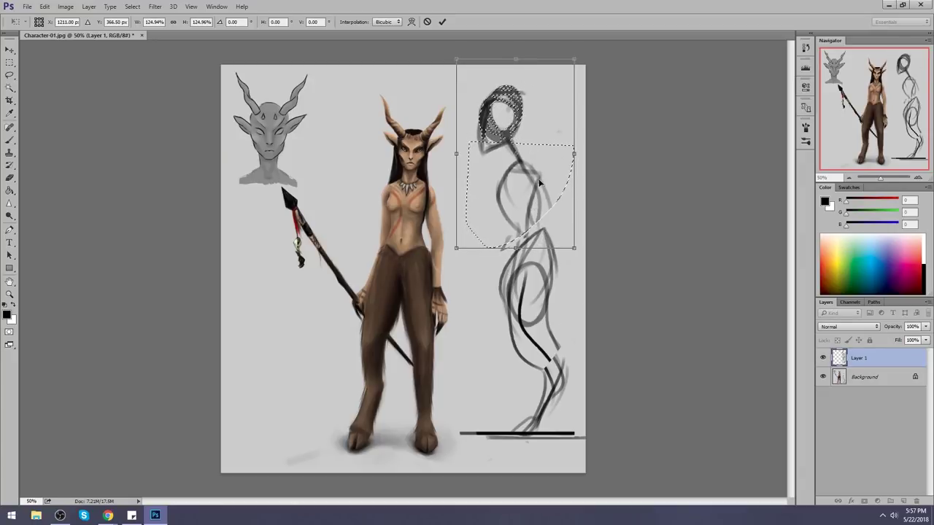
key("Return")
key("v")
right_click(533, 194)
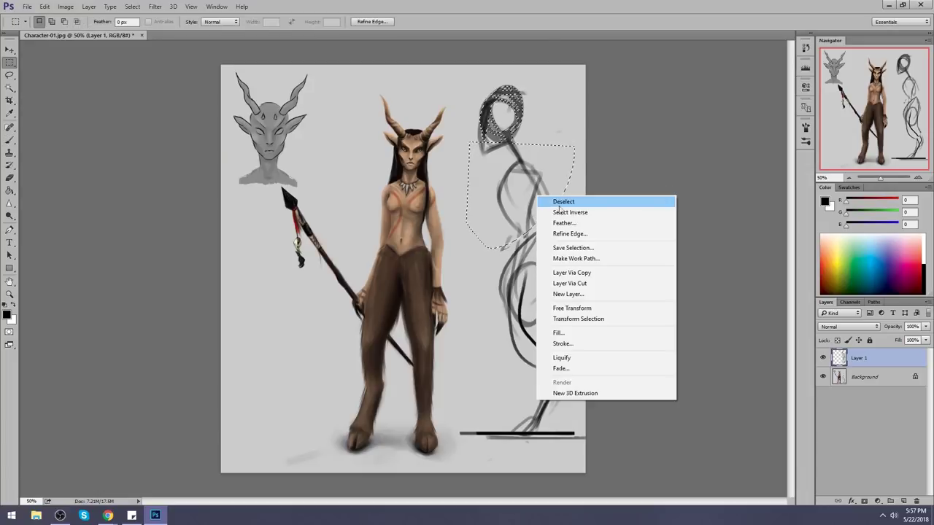
left_click(561, 201)
Step: Draw a vertical line through the right sketch, then undo it
key("b")
left_click_drag(536, 433, 536, 66)
key("ctrl+z")
Step: Redraw the vertical guide further left and add short horizontal marks across the right sketch
left_click_drag(522, 431, 522, 65)
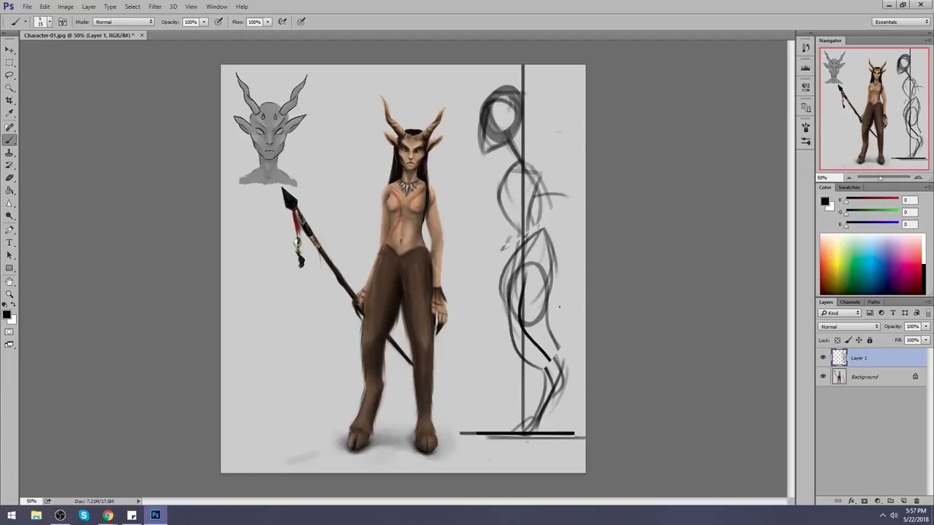
left_click_drag(585, 299, 550, 302)
left_click_drag(511, 195, 448, 207)
left_click_drag(496, 128, 452, 132)
left_click_drag(512, 310, 480, 319)
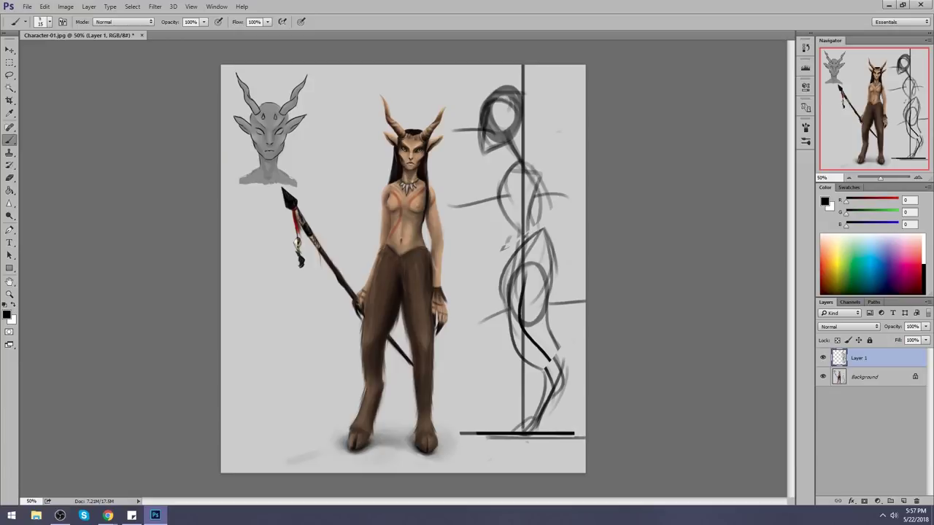
Step: Brush a chain of linked ovals beside the spear, topped by a large loop
mouse_move(286, 358)
left_mouse_down()
mouse_move(292, 387)
mouse_move(288, 213)
left_mouse_up()
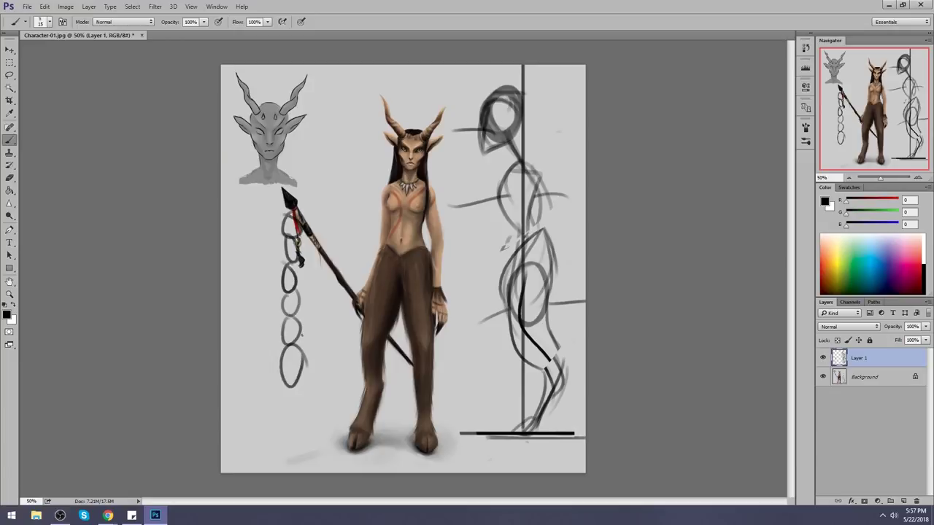
left_click_drag(304, 398, 306, 420)
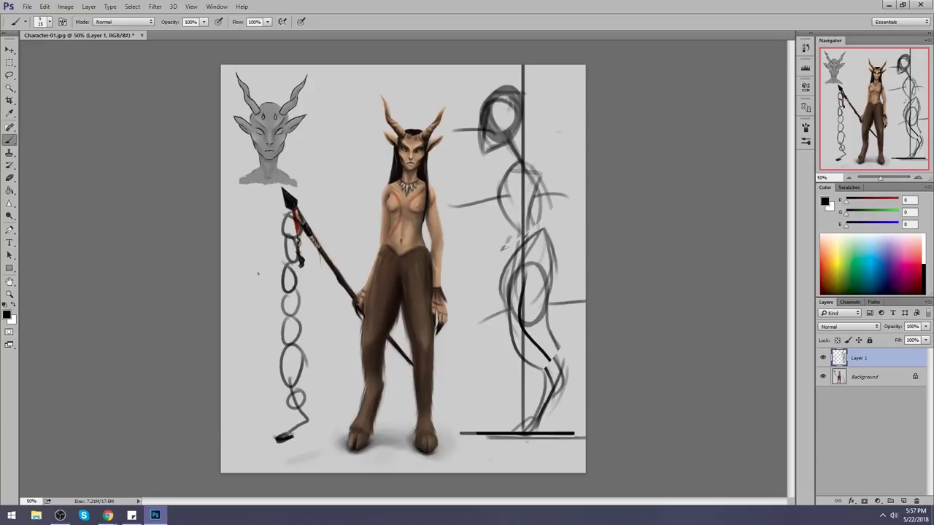
left_click_drag(267, 215, 290, 213)
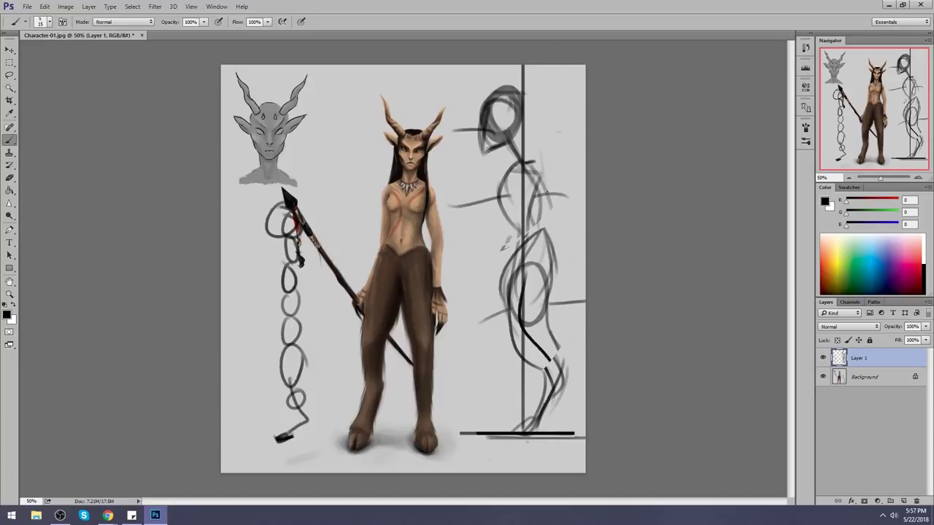
Step: Draw long vertical lines through and left of the sketch plus a horizontal line at its top
mouse_move(539, 212)
left_mouse_down()
mouse_move(540, 92)
mouse_move(539, 267)
left_mouse_up()
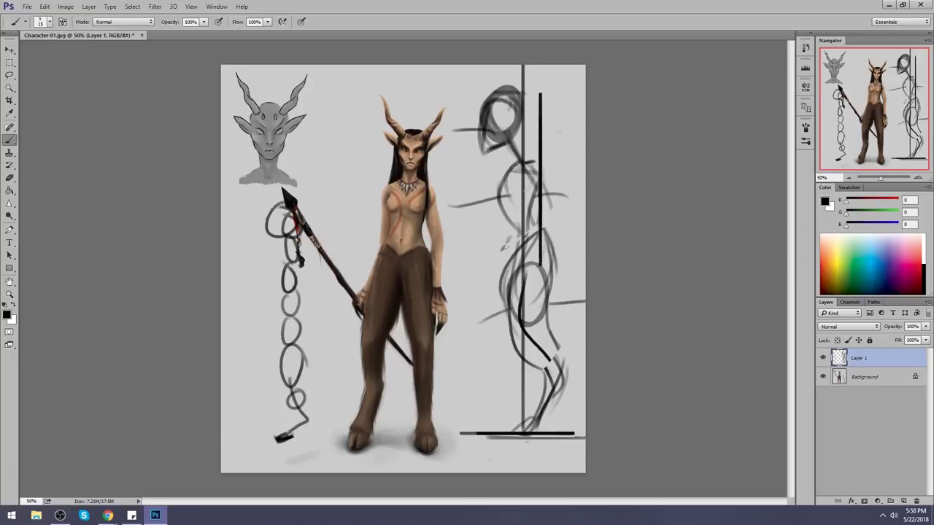
left_click_drag(477, 70, 477, 295)
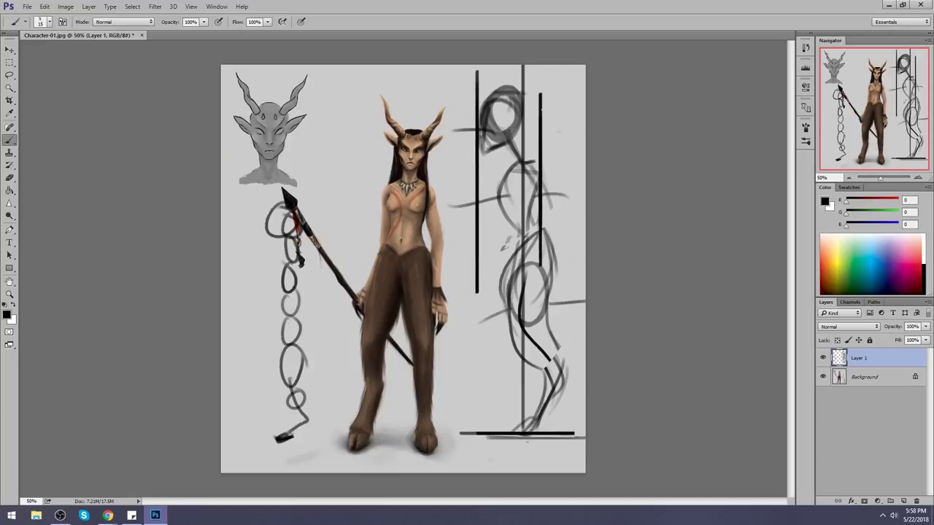
mouse_move(541, 96)
left_mouse_down()
mouse_move(474, 98)
mouse_move(540, 97)
left_mouse_up()
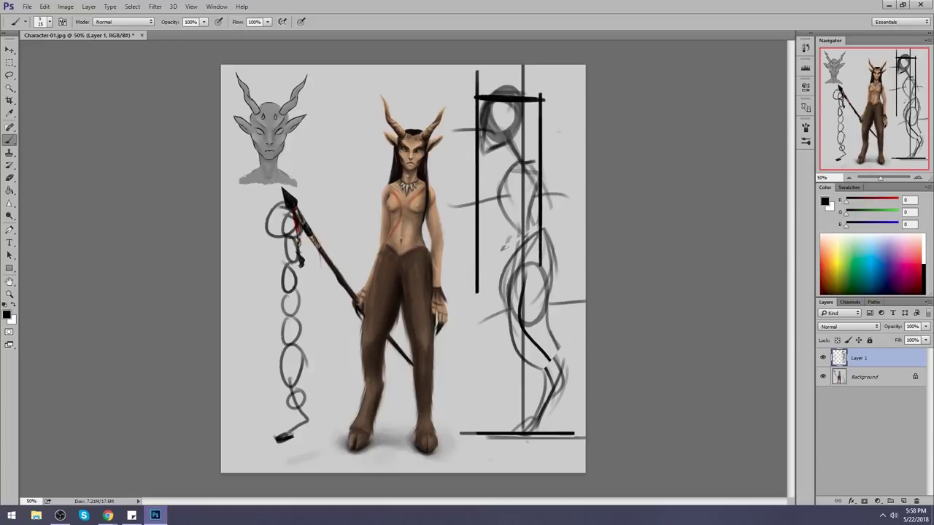
Step: Revert the document in History to the state before the sketch layer
key("l")
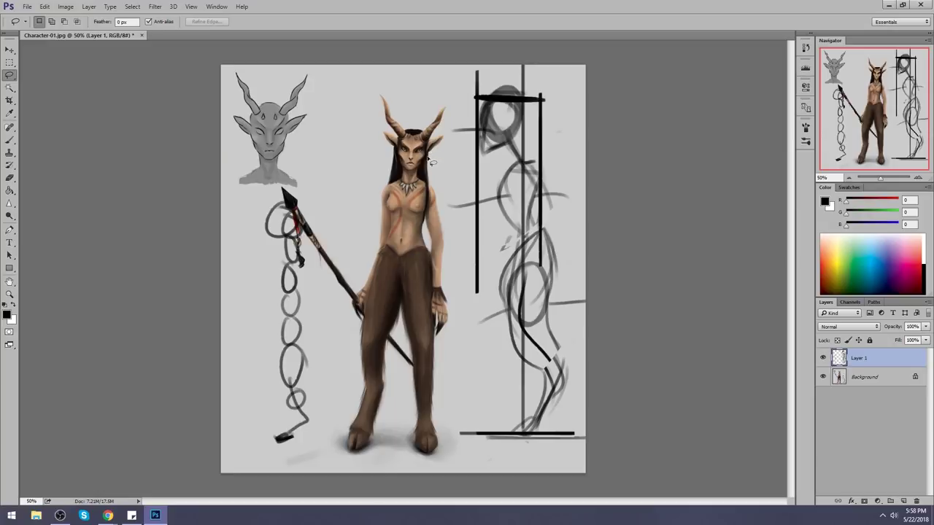
left_click(805, 47)
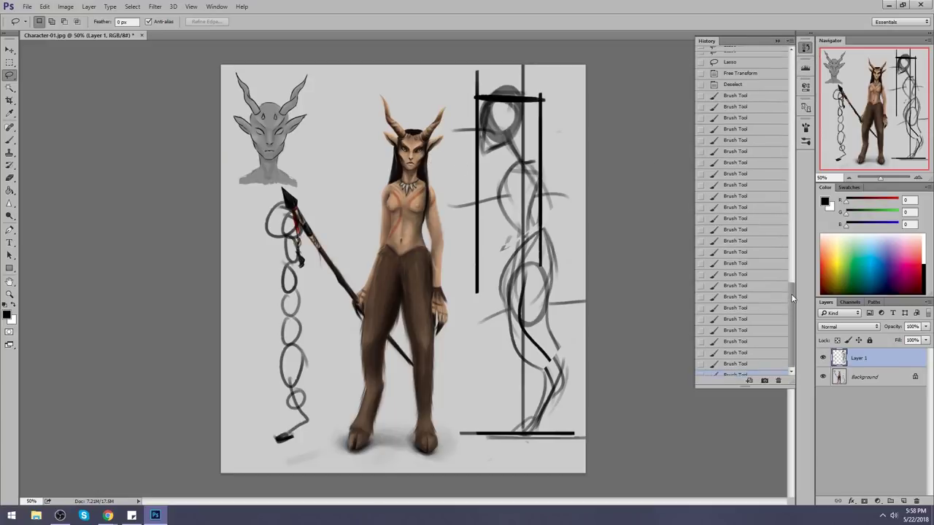
left_click(751, 60)
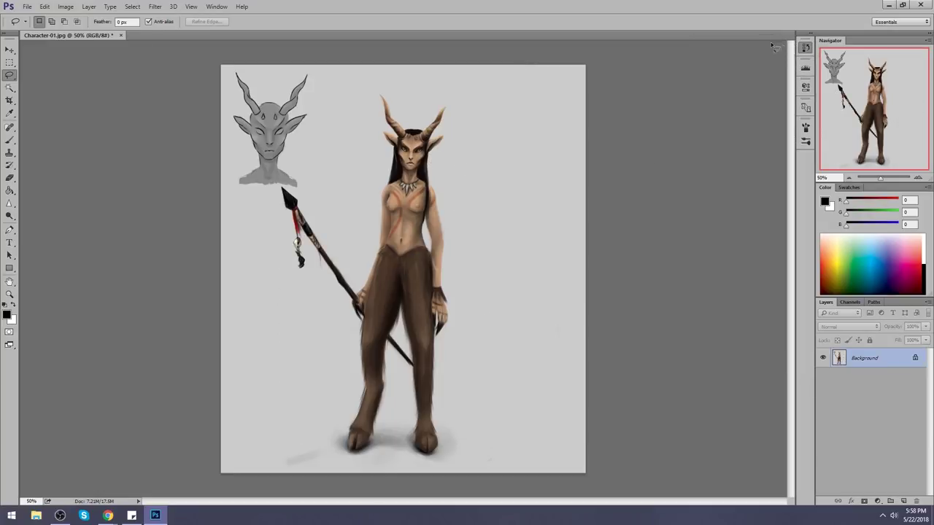
Step: Lasso the faun's head, copy it to Layer 1, and shift it up and left
mouse_move(478, 102)
left_mouse_down()
mouse_move(383, 172)
mouse_move(474, 120)
mouse_move(478, 99)
left_mouse_up()
key("ctrl+j")
key("v")
left_click_drag(428, 154, 426, 159)
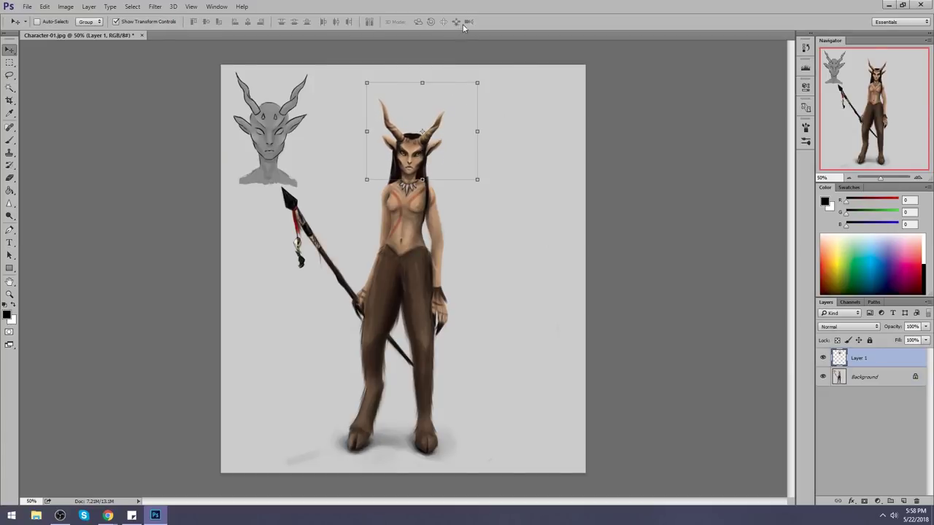
left_click_drag(414, 166, 409, 158)
Step: Nudge the copied head layer upward into its final position
key("m")
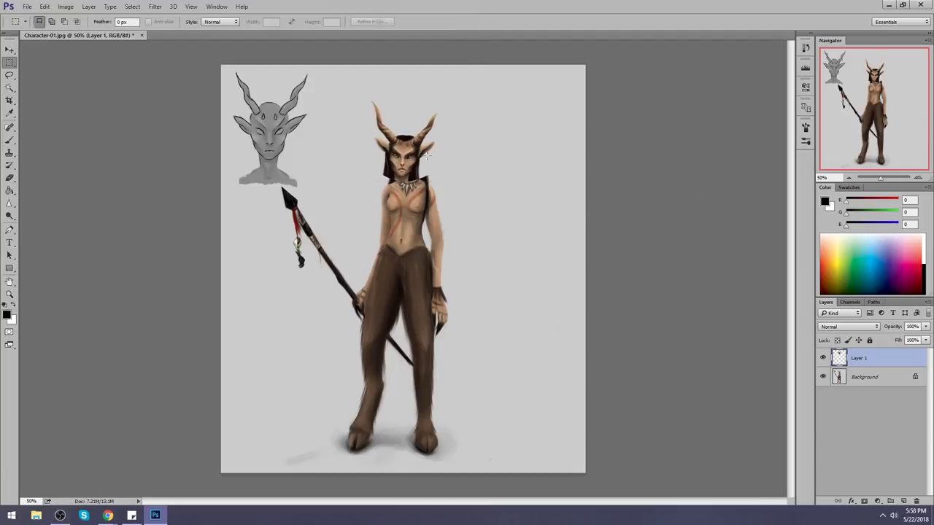
right_click(410, 159)
left_click(469, 167)
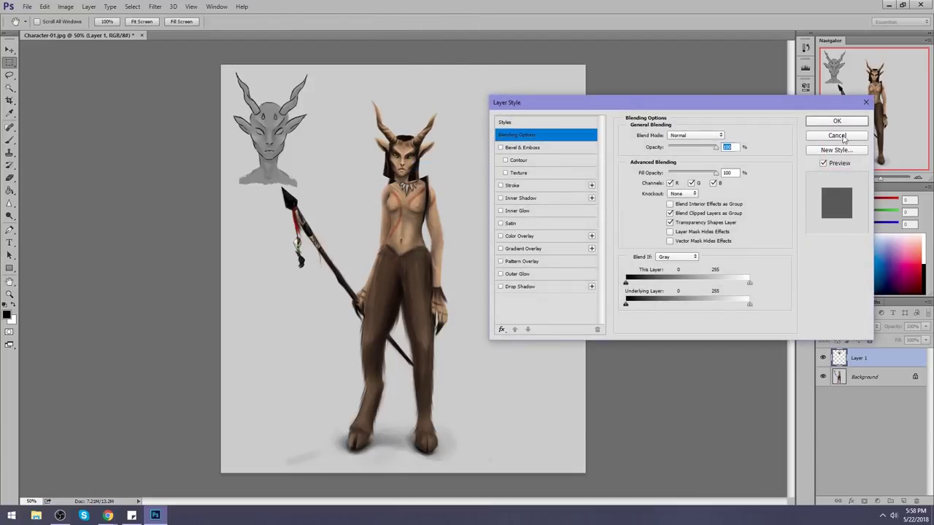
key("Escape")
key("v")
left_click_drag(430, 157, 442, 131)
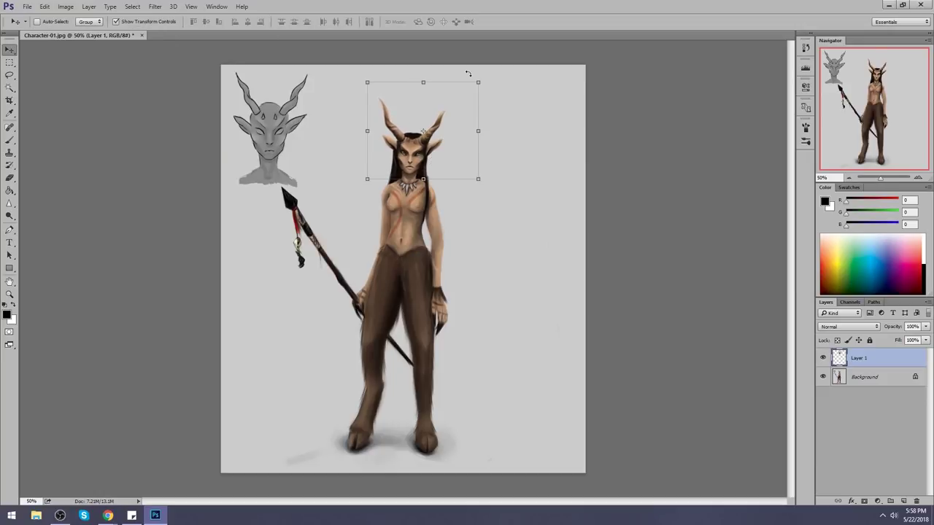
key("m")
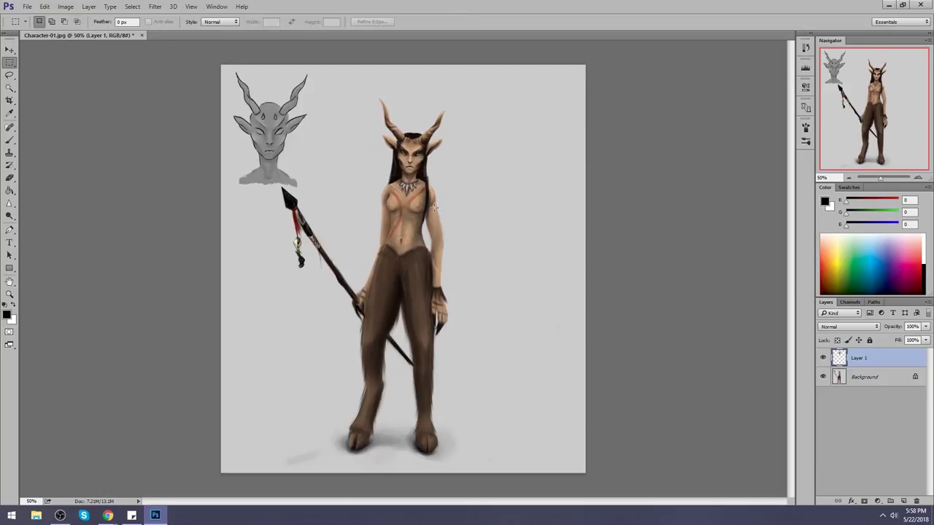
key("v")
Step: Paint near-black shading on the neck and lighter skin brown over the hips and thighs
key("b")
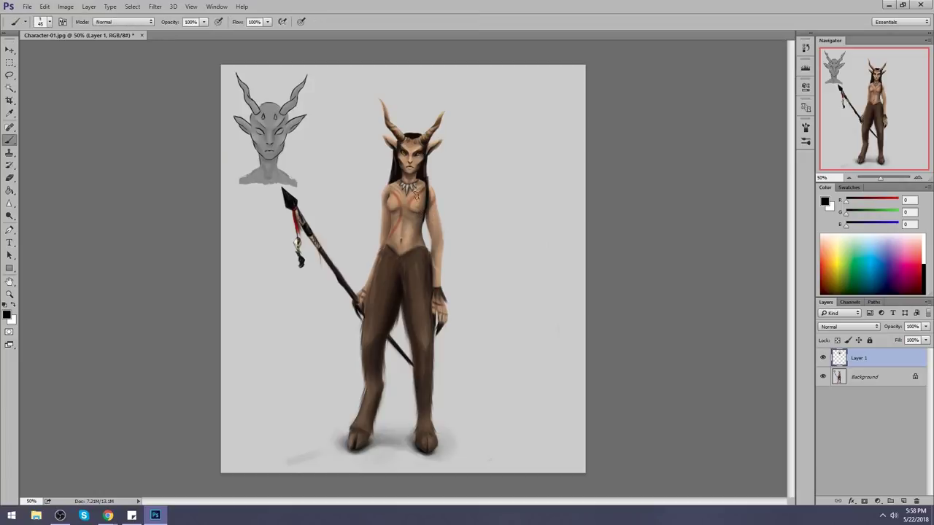
left_click(422, 212, "alt")
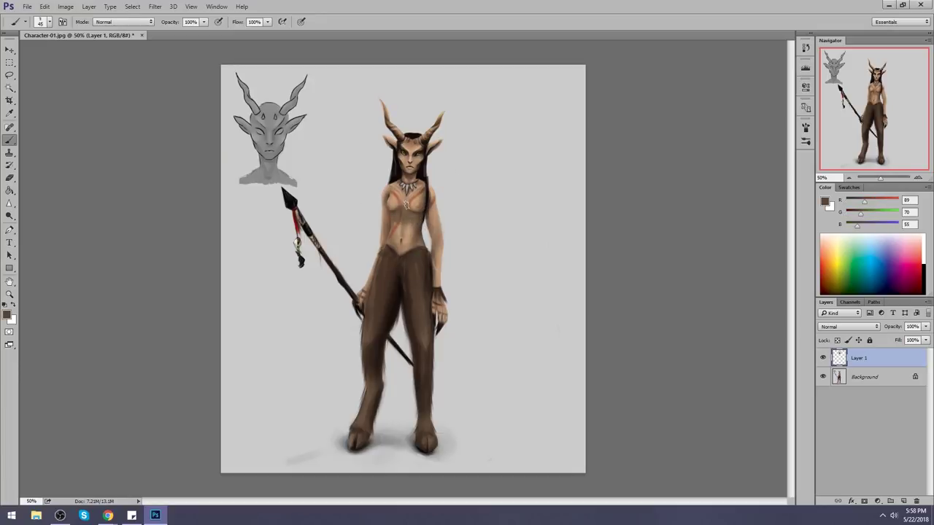
left_click(414, 172, "alt")
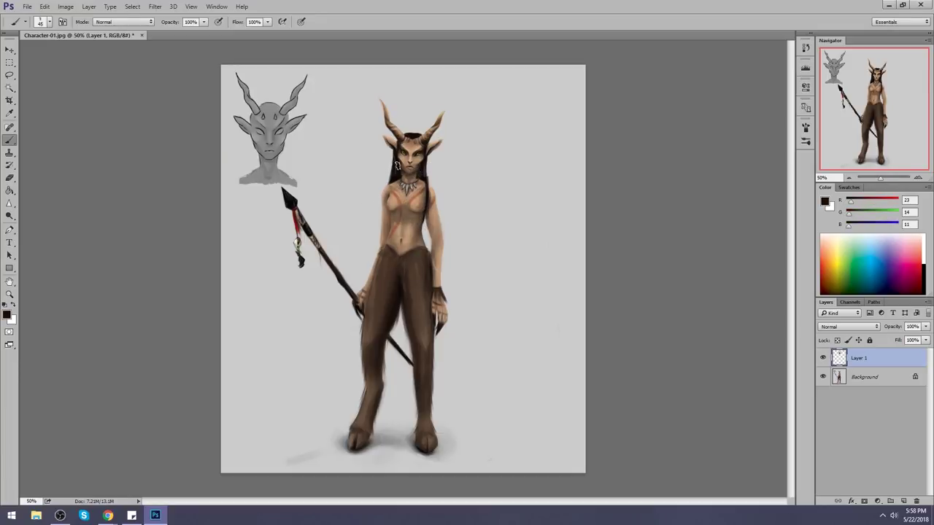
left_click_drag(411, 184, 420, 191)
left_click(402, 248, "alt")
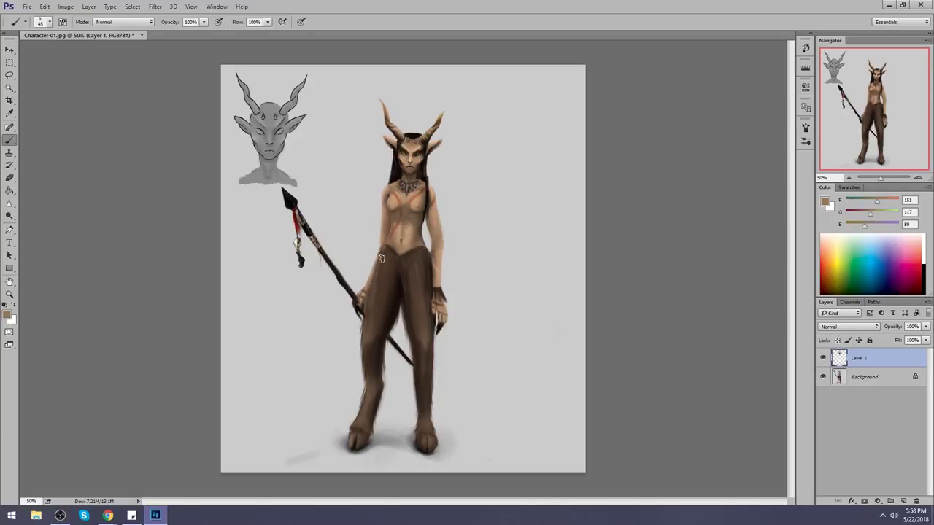
mouse_move(380, 258)
left_mouse_down()
mouse_move(373, 321)
mouse_move(413, 260)
mouse_move(422, 319)
mouse_move(415, 264)
mouse_move(401, 261)
mouse_move(376, 300)
left_mouse_up()
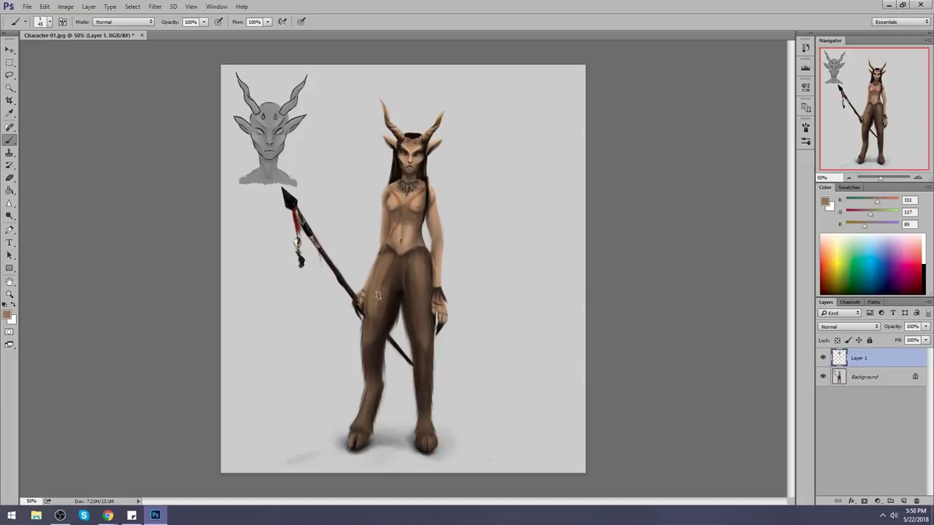
left_click(155, 6)
Step: Cancel Liquify and merge the head layer down into the background
left_click(175, 83)
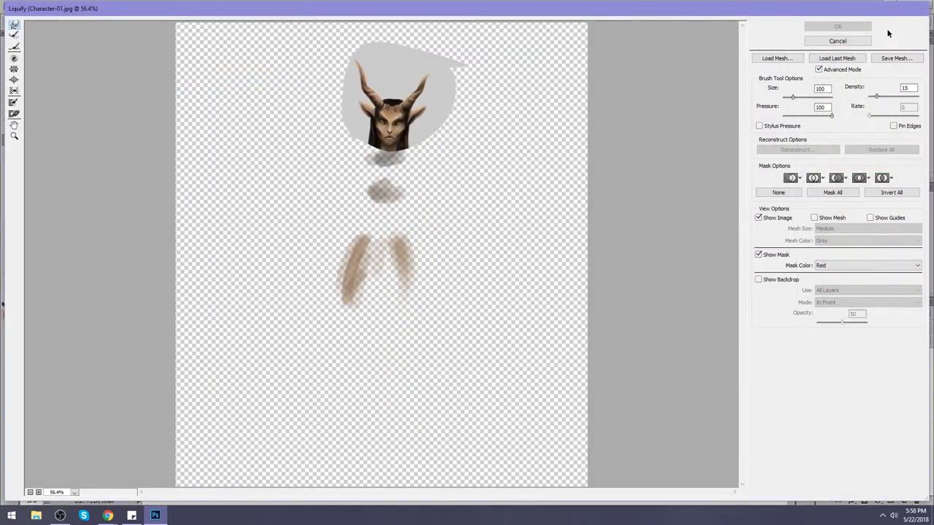
left_click(837, 41)
right_click(856, 361)
left_click(806, 354)
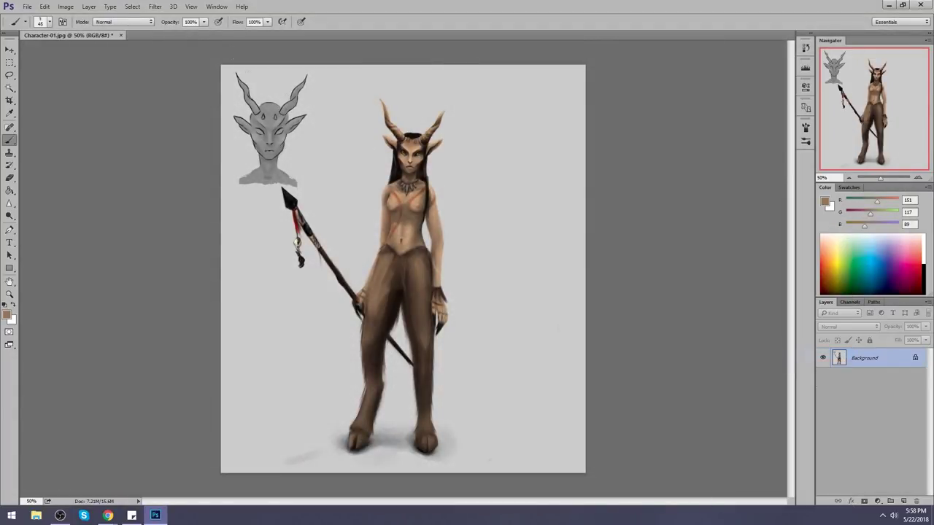
Step: Forward Warp the face and neck downward and reshape the legs in Liquify (brush 600/200/700)
left_click(155, 6)
left_click(166, 82)
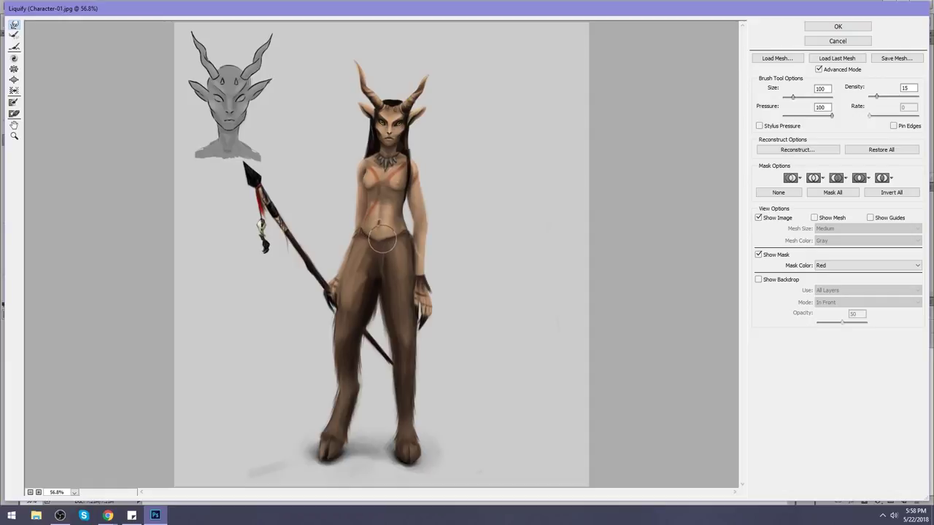
key("bracketright")
key("bracketright")
key("bracketright")
key("bracketright")
key("bracketright")
key("bracketright")
key("bracketright")
key("bracketright")
key("bracketright")
key("bracketright")
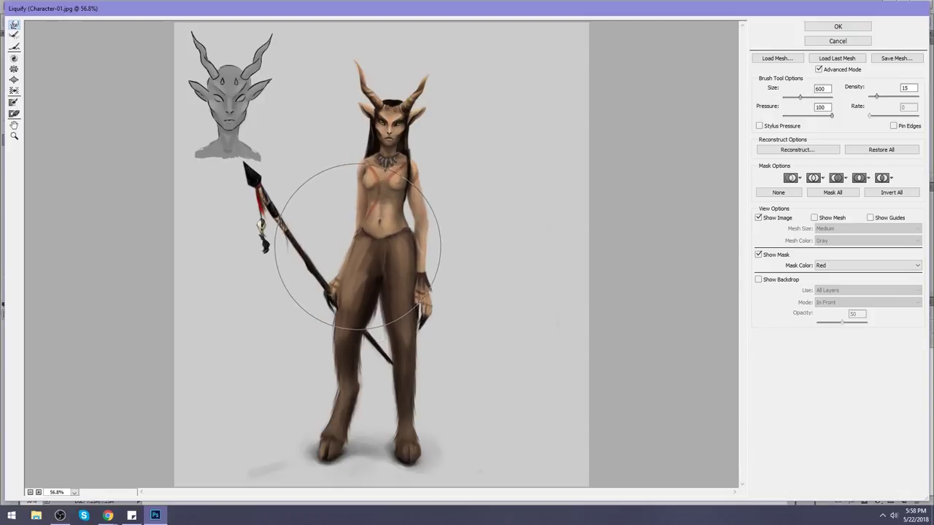
mouse_move(391, 130)
left_mouse_down()
mouse_move(365, 119)
mouse_move(430, 178)
left_mouse_up()
key("bracketleft")
key("bracketleft")
key("bracketleft")
key("bracketleft")
key("bracketleft")
key("bracketleft")
key("bracketleft")
key("bracketleft")
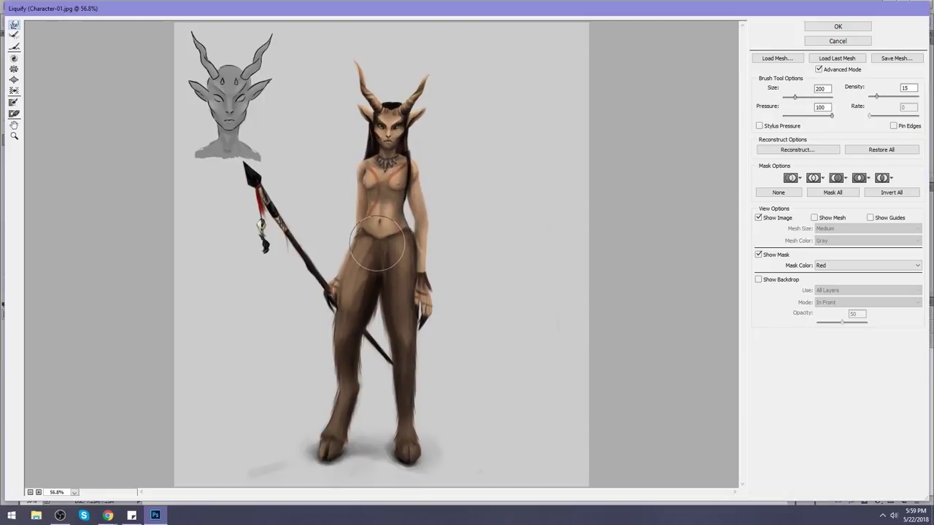
key("bracketright")
key("bracketright")
key("bracketright")
key("bracketright")
key("bracketright")
key("bracketright")
key("bracketright")
key("bracketright")
key("bracketright")
key("bracketright")
mouse_move(329, 425)
left_mouse_down()
mouse_move(343, 420)
mouse_move(334, 409)
left_mouse_up()
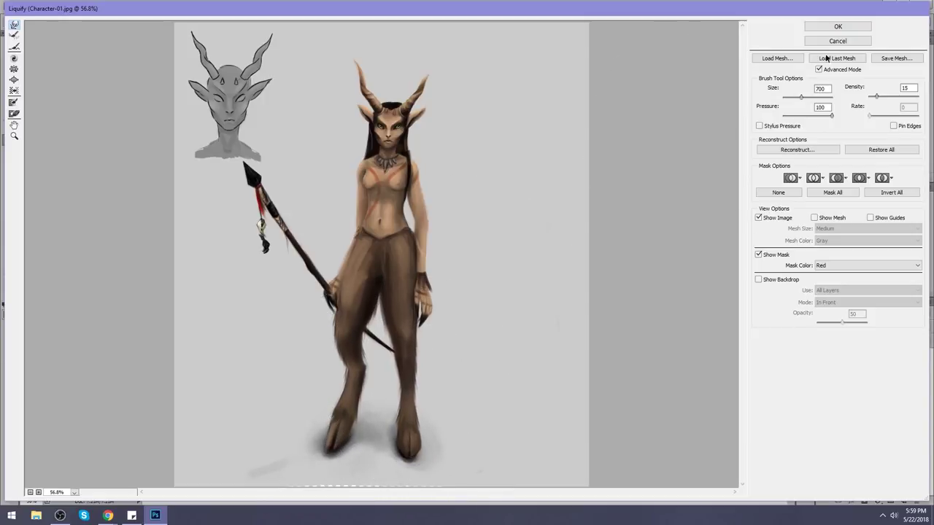
left_click(838, 26)
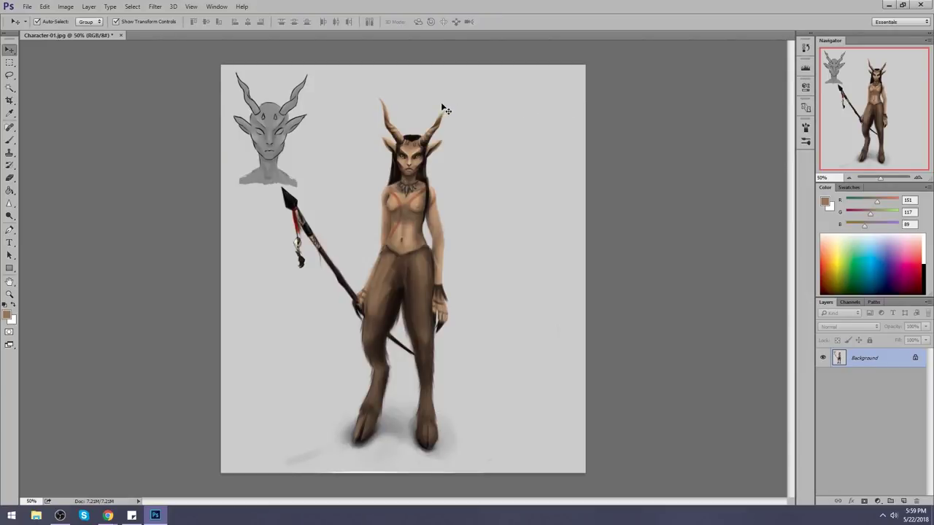
Step: Convert the background to Layer 0 and rotate the figure slightly
double_click(889, 356)
left_click(541, 135)
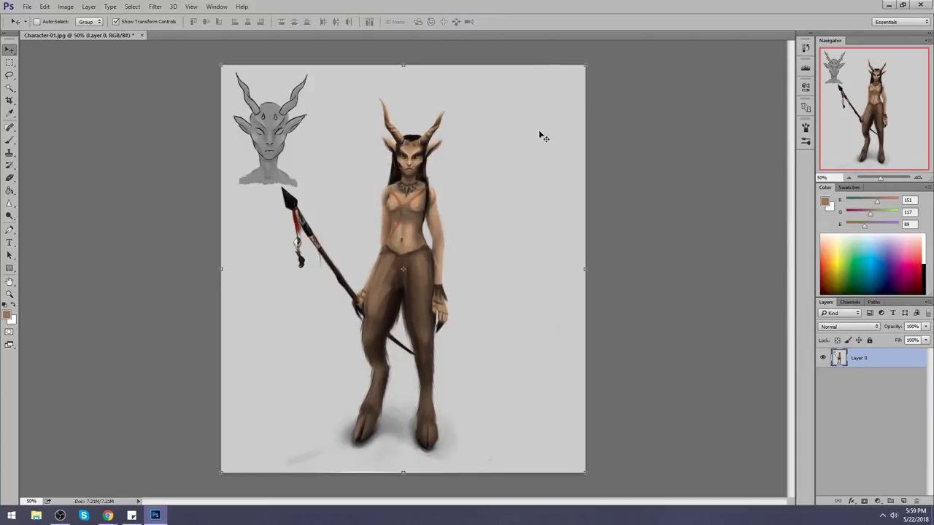
left_click_drag(413, 55, 422, 31)
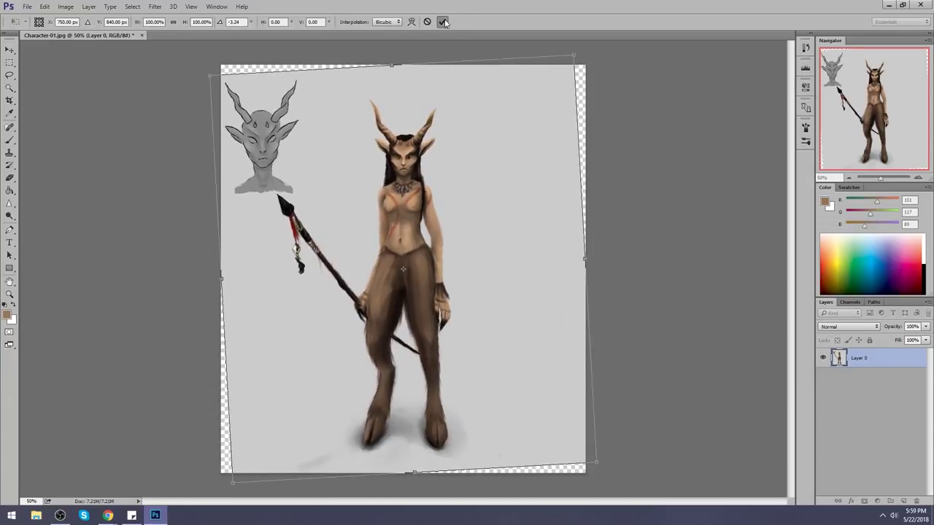
key("Return")
Step: Add a new layer beneath the figure and fill it with the light grey
left_click(903, 501)
mouse_move(875, 359)
left_mouse_down()
mouse_move(835, 405)
mouse_move(839, 387)
left_mouse_up()
key("g")
left_click(534, 259, "alt")
left_click(533, 252)
Step: Lasso the head and upper torso on Layer 0 and lower them about 16 px
key("alt+bracketright")
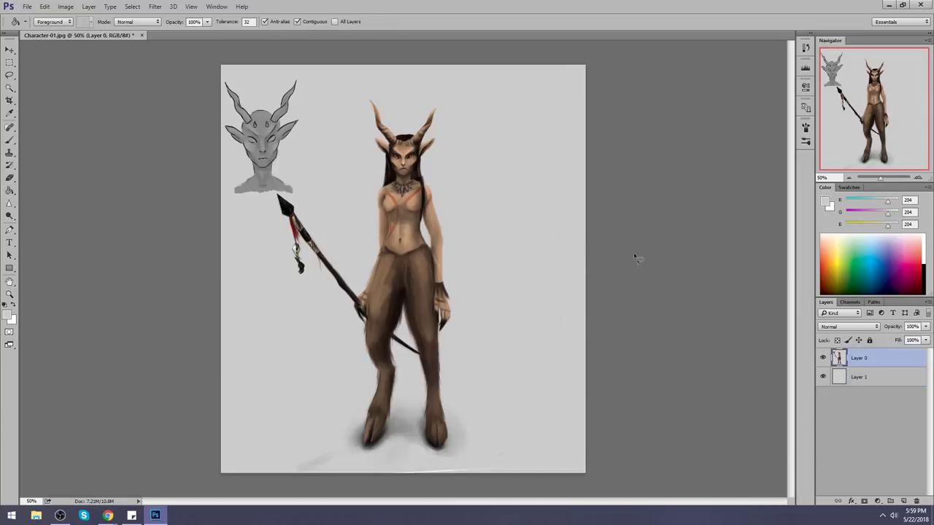
key("l")
mouse_move(483, 238)
left_mouse_down()
mouse_move(358, 240)
mouse_move(492, 211)
mouse_move(501, 238)
left_mouse_up()
key("v")
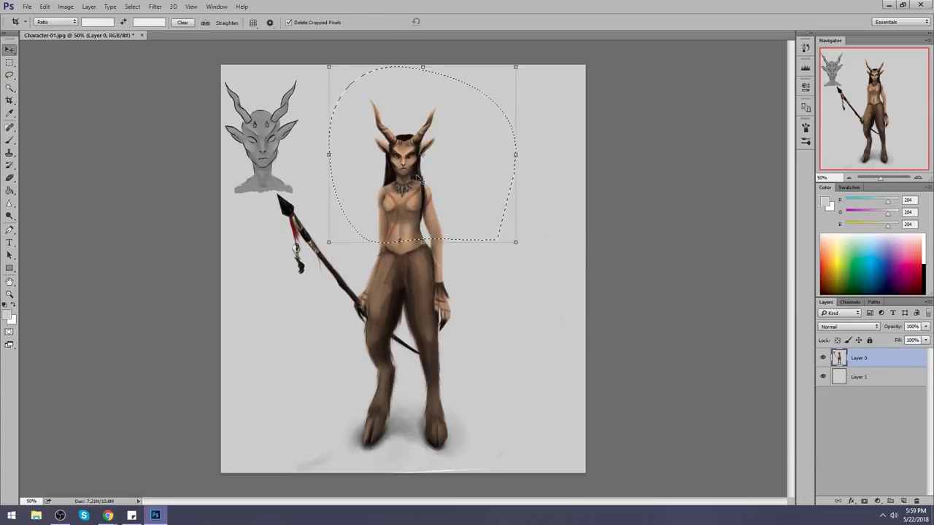
left_click_drag(417, 151, 414, 167)
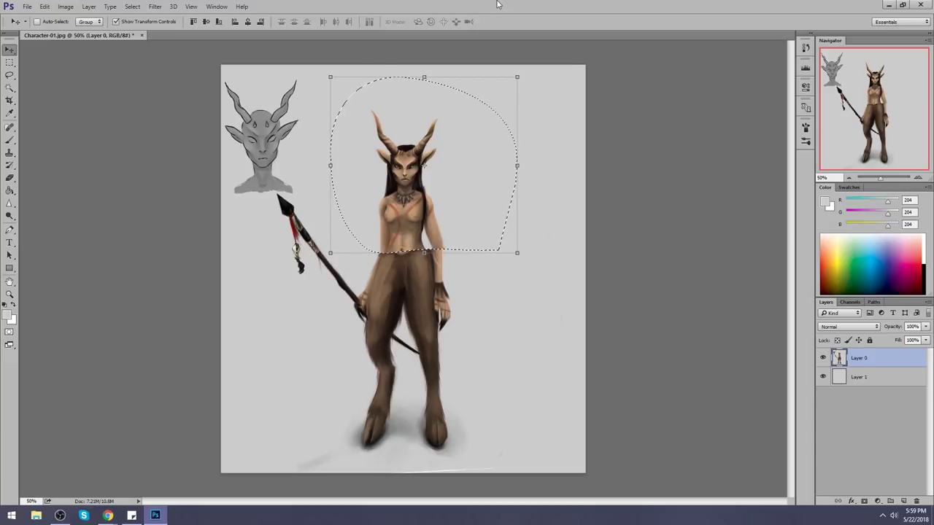
Step: Reselect the head and torso and copy them onto a new Layer 2
key("l")
key("ctrl+d")
key("e")
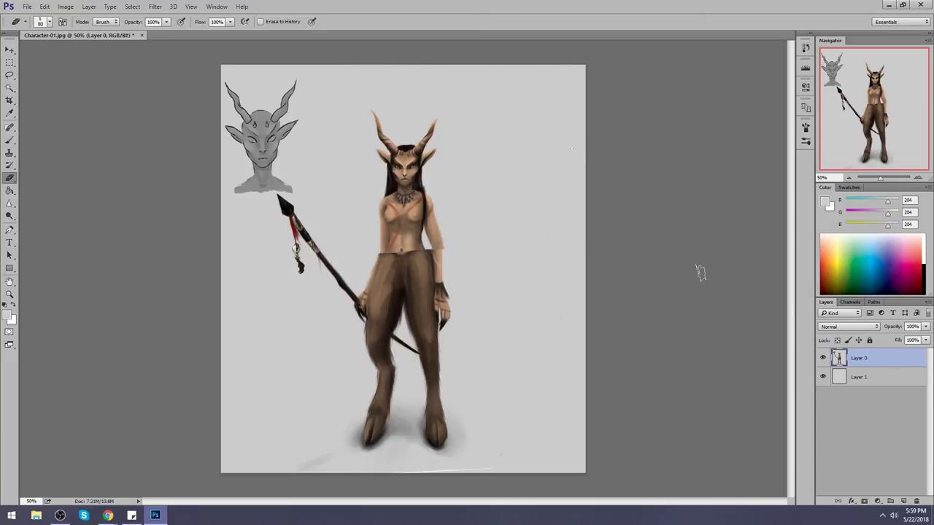
key("ctrl+shift+d")
key("ctrl+j")
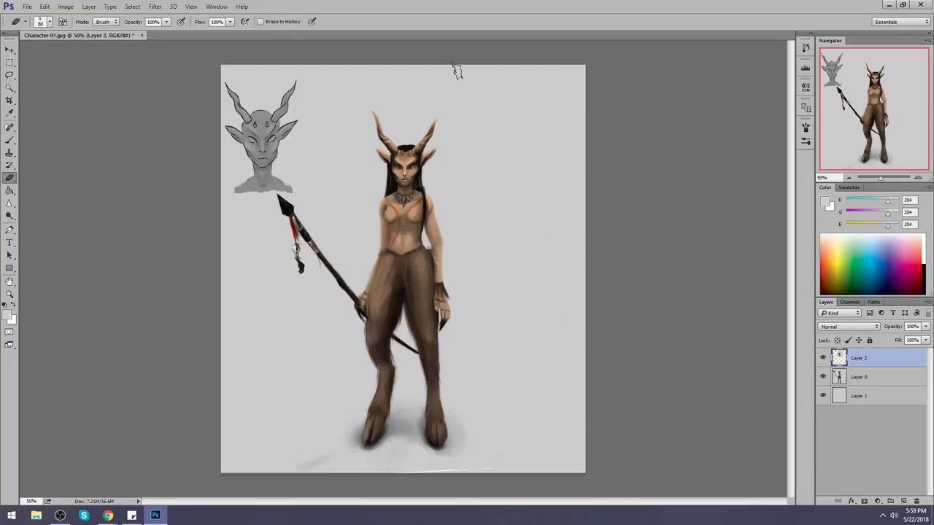
Step: Rotate the lassoed head on Layer 2 about 4.75° counter-clockwise and commit
key("l")
mouse_move(440, 108)
left_mouse_down()
mouse_move(378, 184)
mouse_move(398, 188)
mouse_move(458, 130)
left_mouse_up()
key("v")
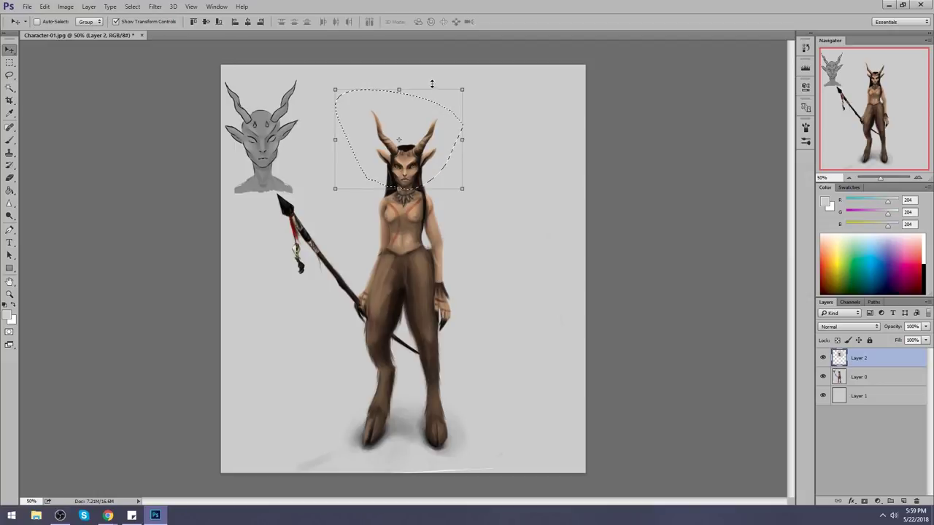
left_click_drag(421, 78, 430, 72)
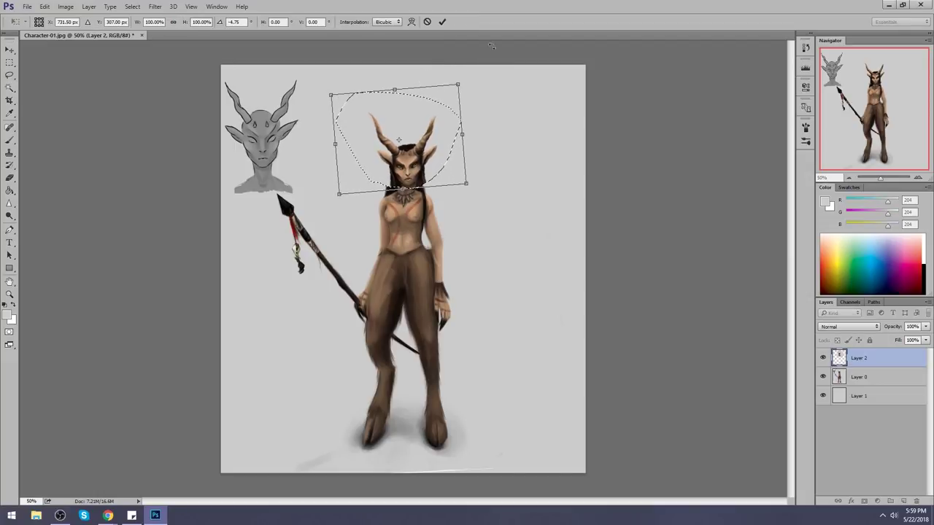
key("Return")
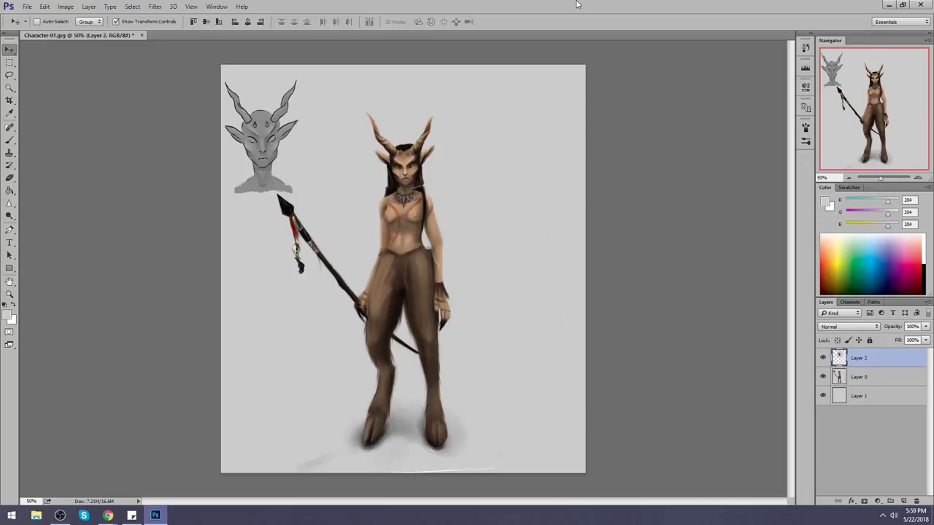
key("ctrl+z")
key("ctrl+z")
key("ctrl+z")
key("ctrl+z")
key("ctrl+z")
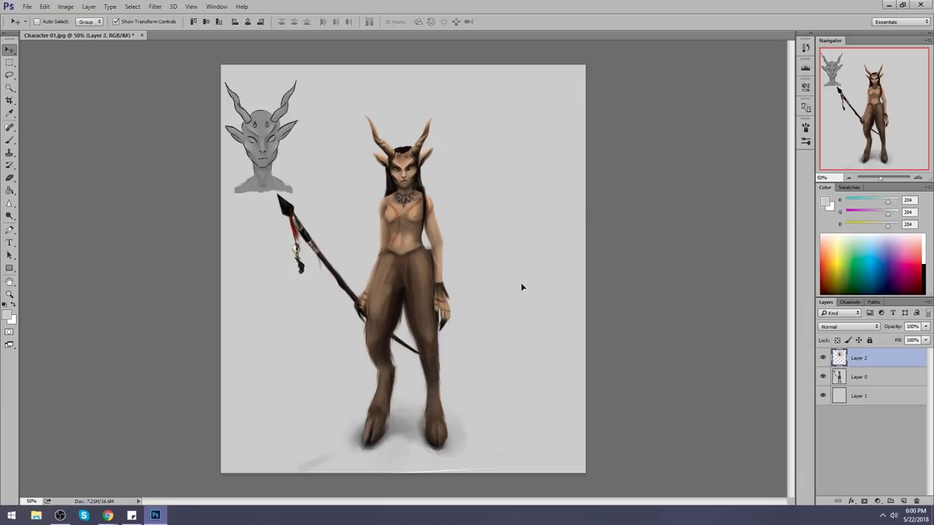
Step: Deselect and sample dark brown, grey and chest skin tones with the Brush
key("m")
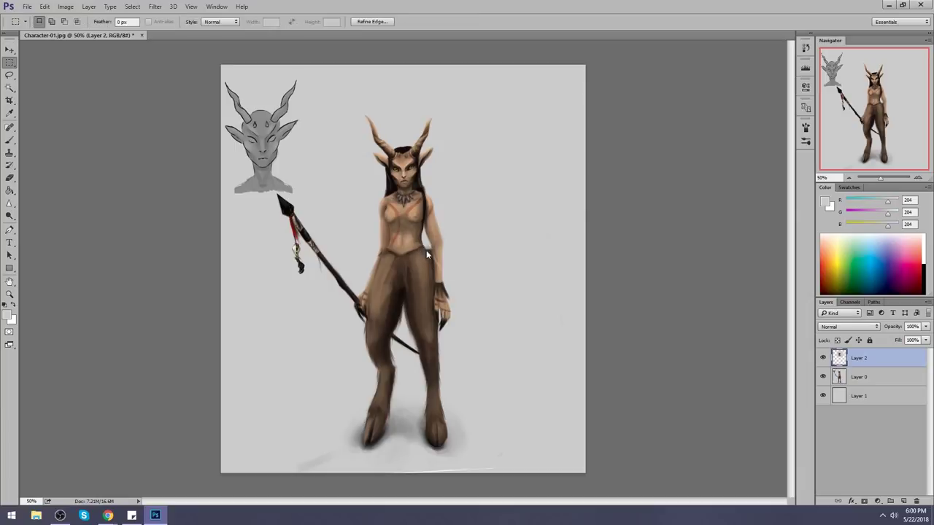
right_click(423, 252)
left_click(457, 259)
key("b")
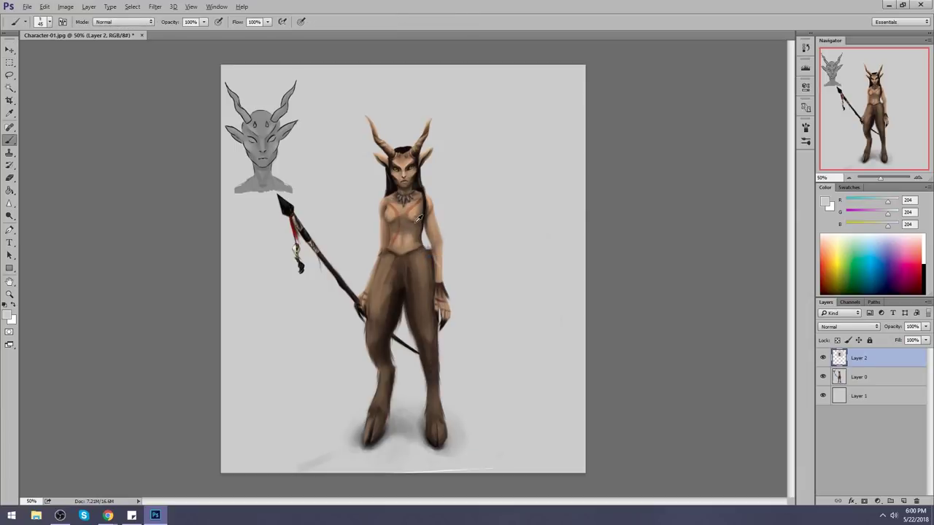
left_click(409, 203, "alt")
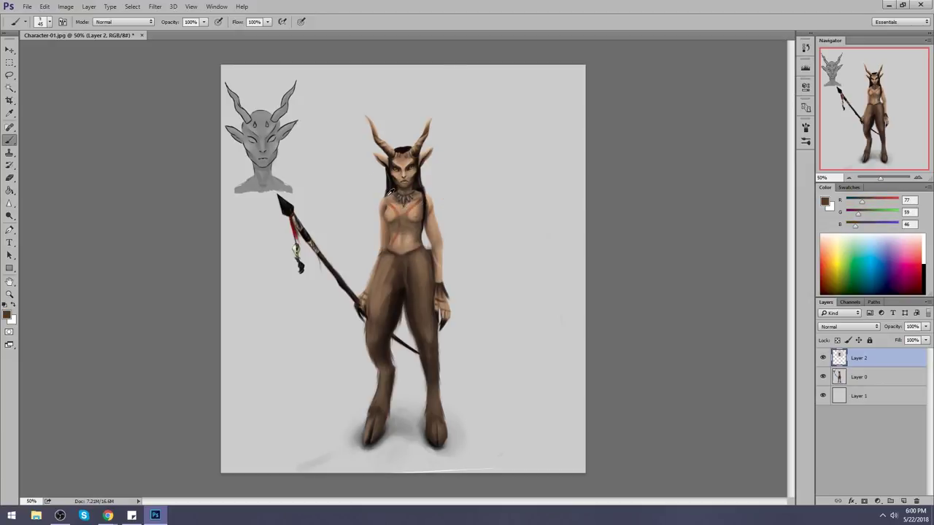
left_click(422, 196, "alt")
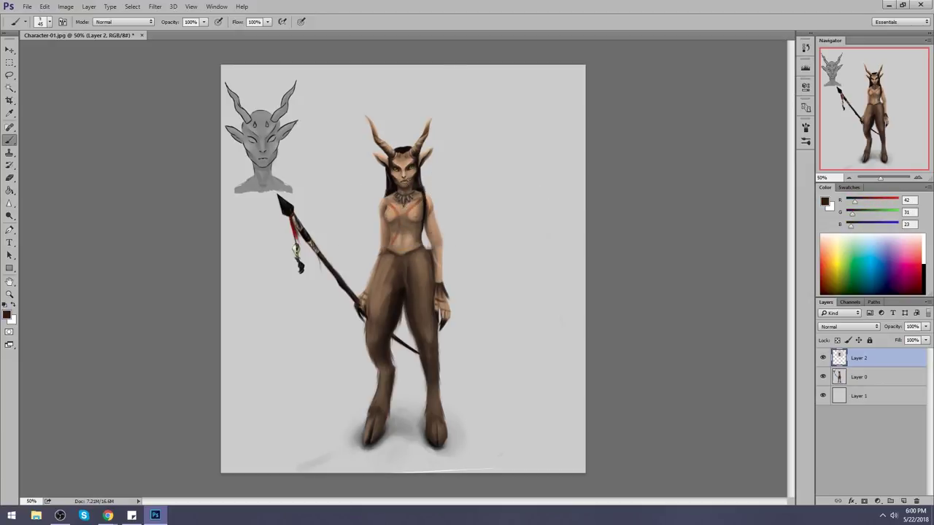
left_click(448, 185, "alt")
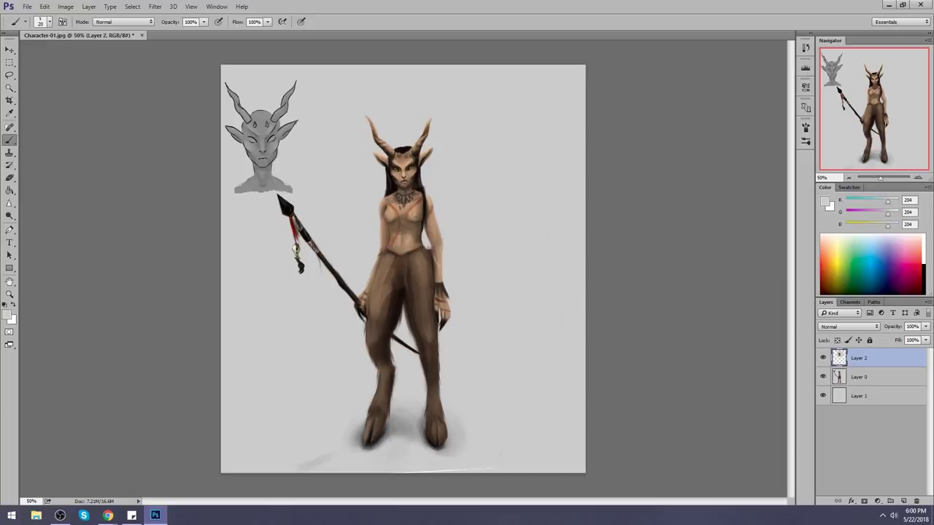
left_click(410, 209, "alt")
Step: Set the foreground colour to the light skin tone e2c89c
left_click(825, 201)
left_click(611, 141)
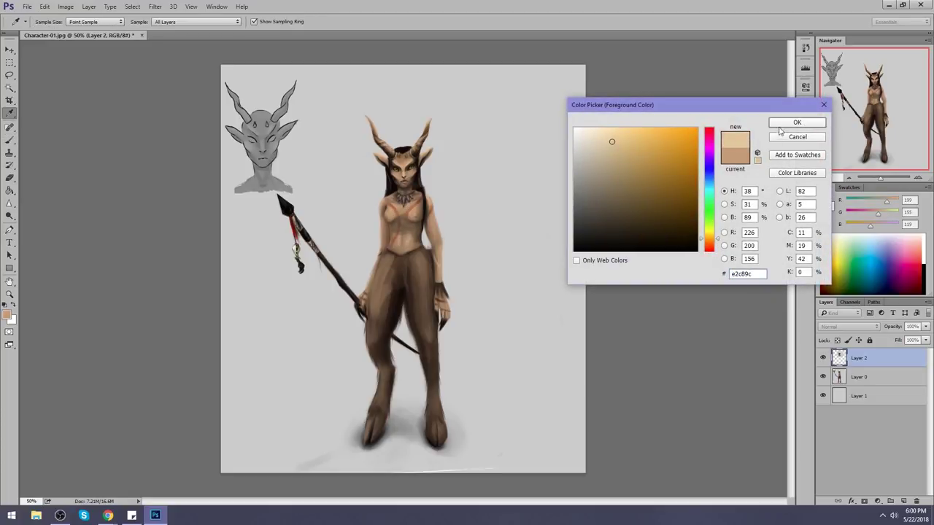
left_click(793, 122)
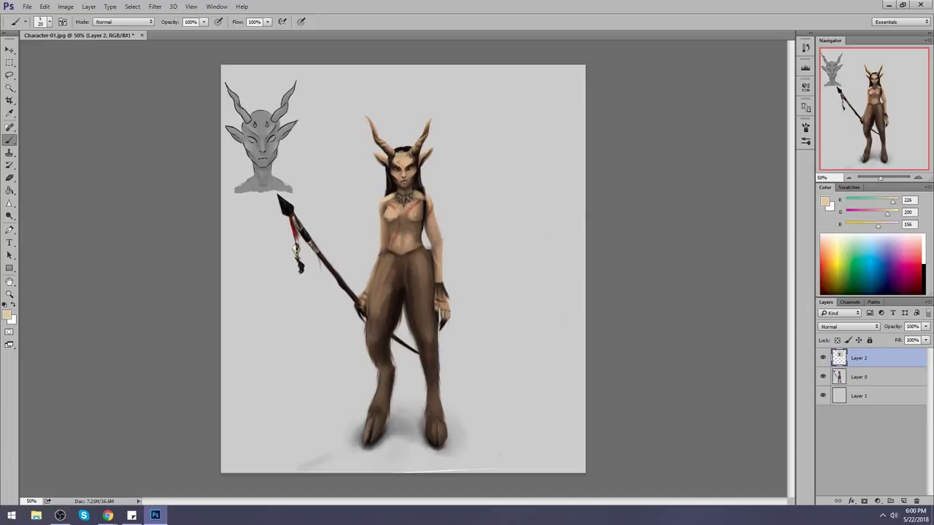
Step: Sample near-black, skin and brown tones and paint shading over the chest
left_click(420, 180, "alt")
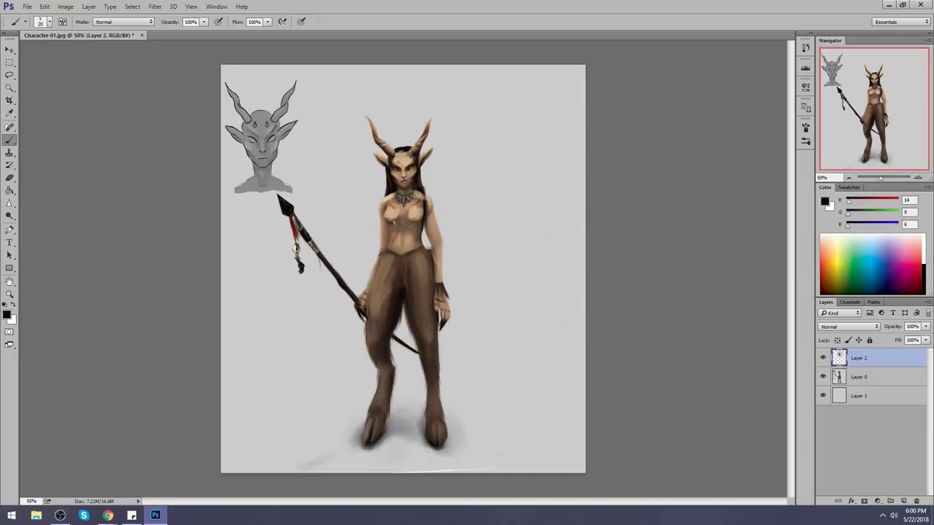
left_click(391, 210, "alt")
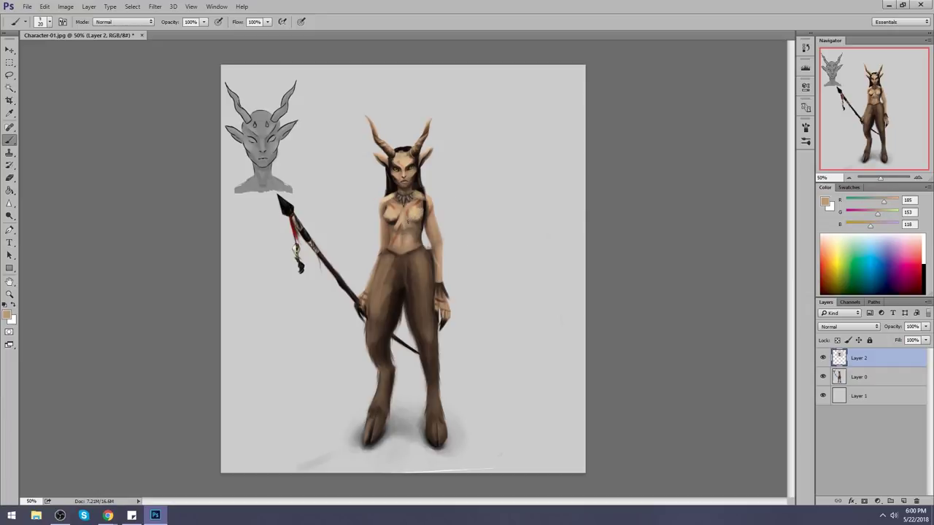
left_click(405, 225, "alt")
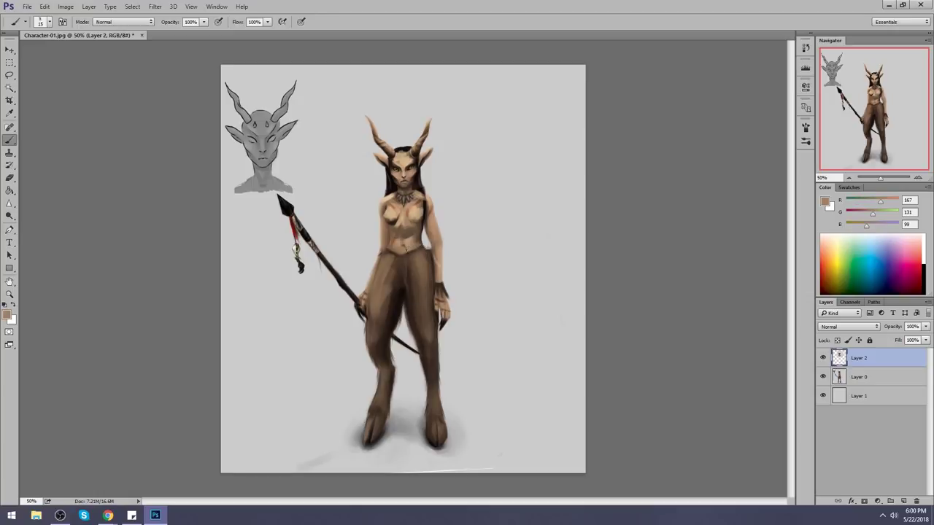
left_click(405, 244, "alt")
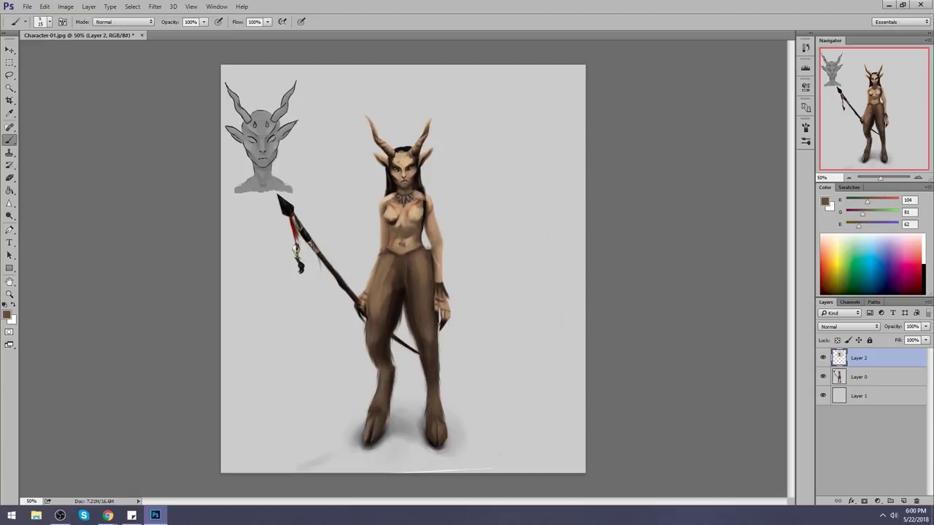
left_click(411, 229, "alt")
left_click(427, 232, "alt")
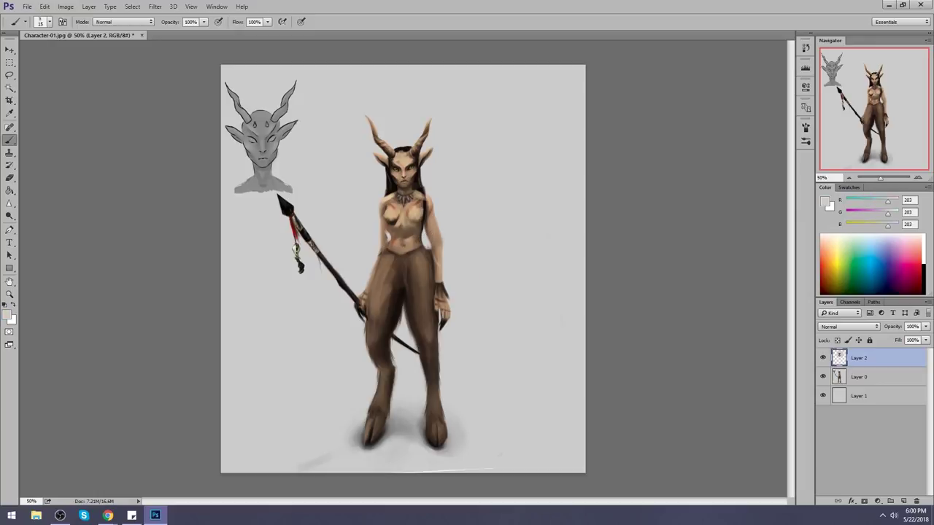
left_click(387, 221, "alt")
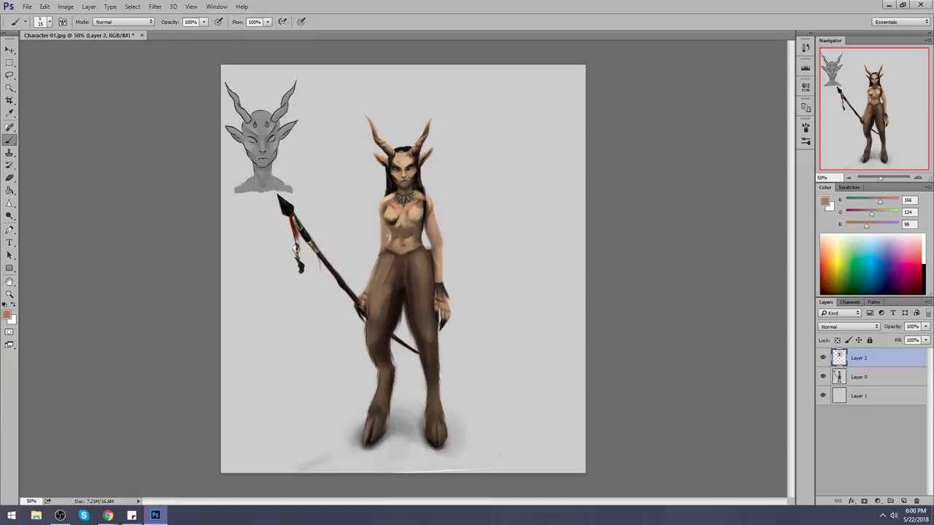
Step: Continue sampling tan and deep brown tones to model the breasts and abdomen
left_click(399, 229, "alt")
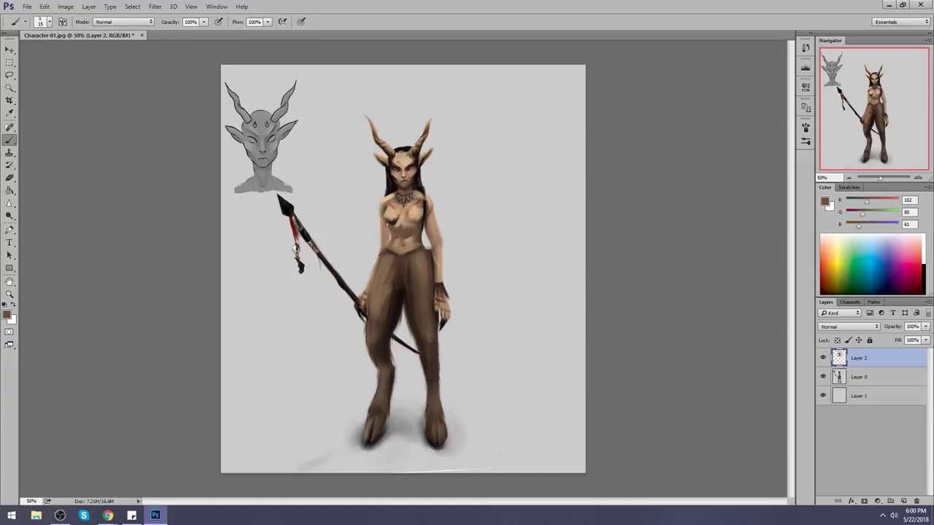
left_click(385, 221, "alt")
left_click(386, 221, "alt")
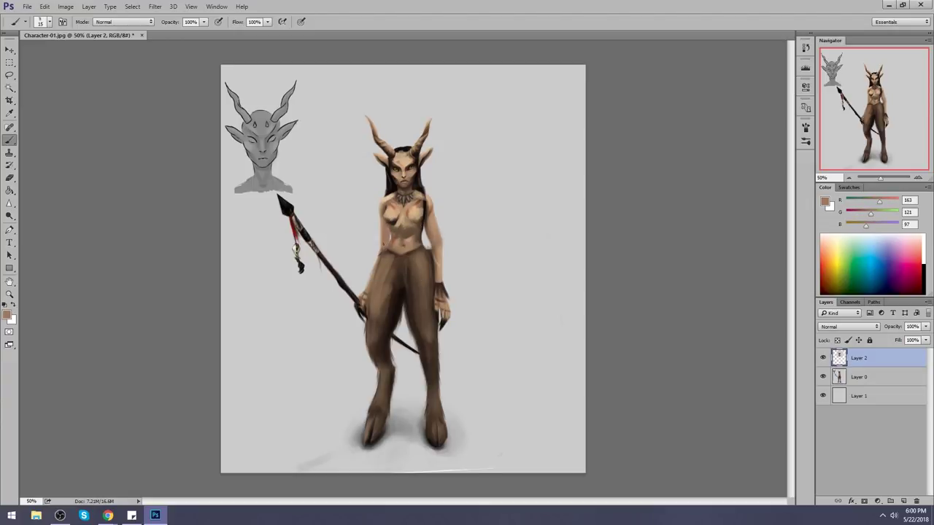
left_click(385, 221, "alt")
left_click(398, 229, "alt")
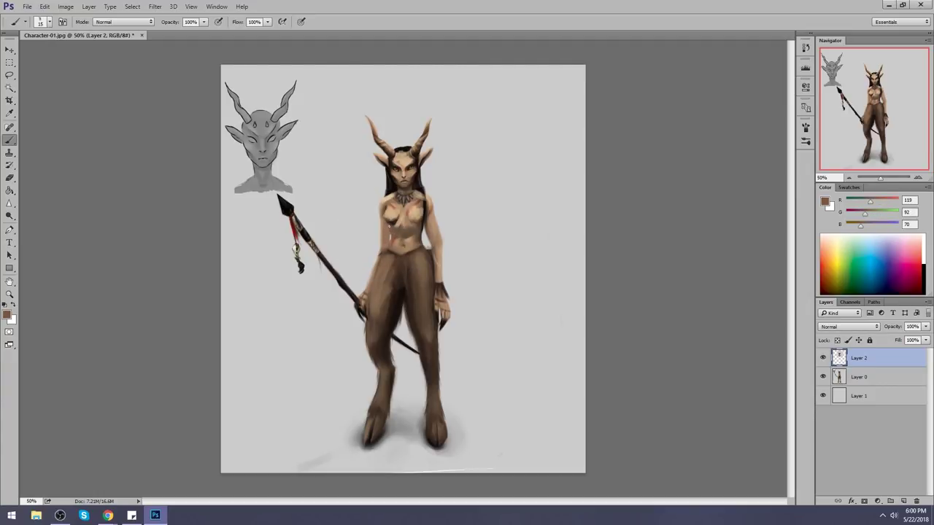
left_click(394, 220, "alt")
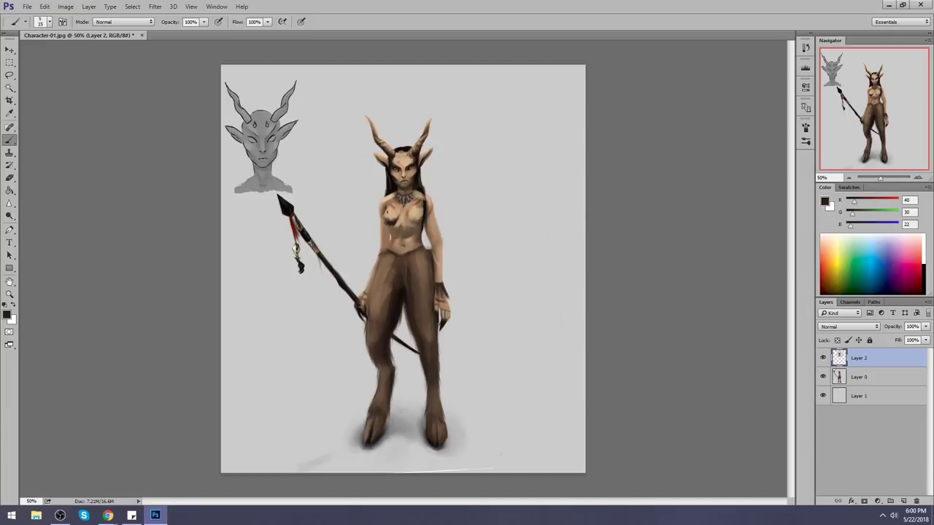
left_click(392, 215, "alt")
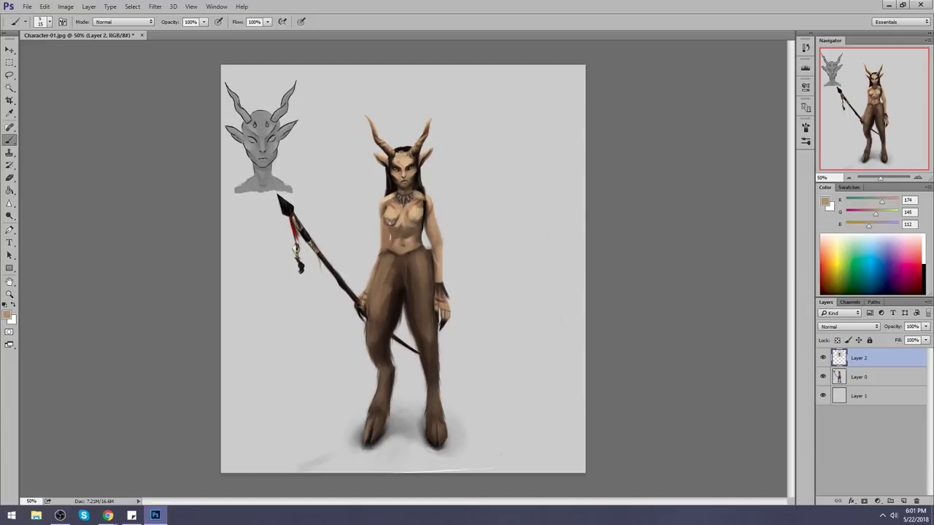
left_click(394, 225, "alt")
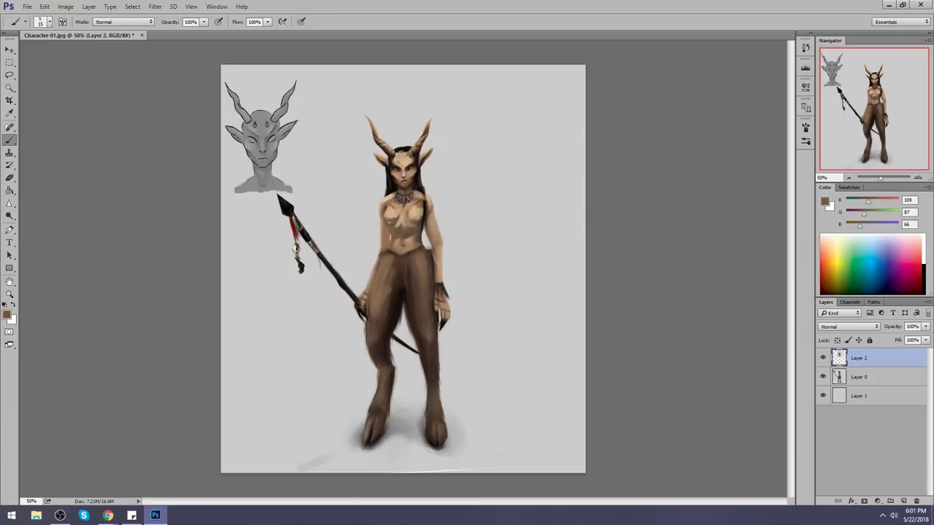
left_click(418, 222, "alt")
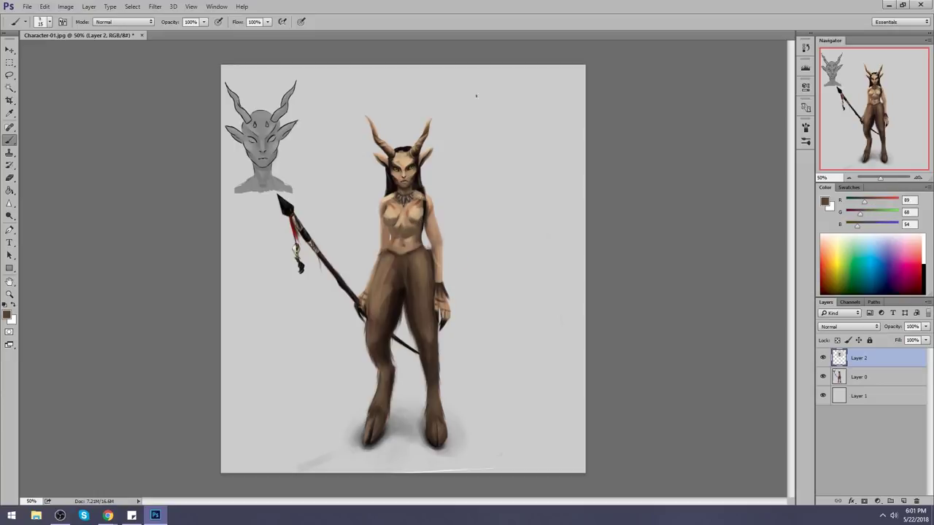
left_click(394, 247, "alt")
Step: Lasso the faun's head and nudge it slightly
key("l")
mouse_move(441, 178)
left_mouse_down()
mouse_move(408, 199)
mouse_move(410, 92)
mouse_move(467, 139)
left_mouse_up()
key("v")
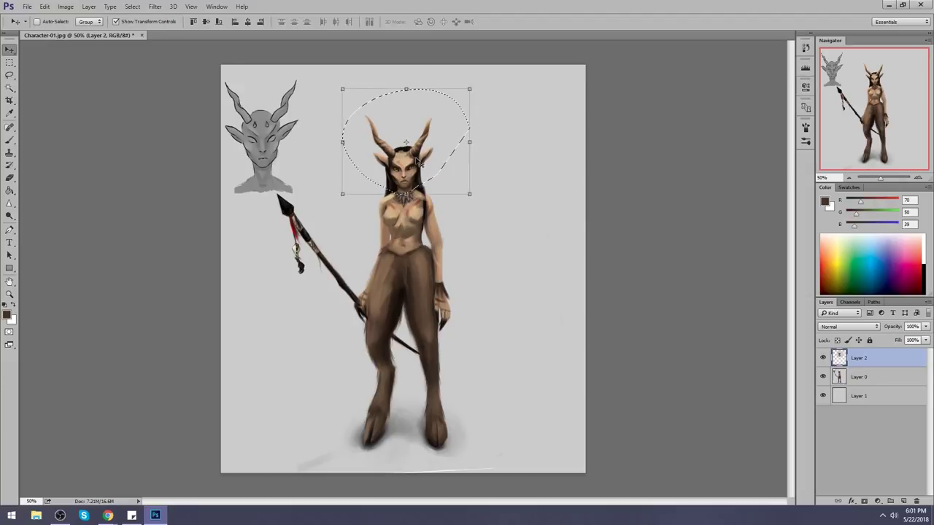
left_click_drag(417, 162, 414, 162)
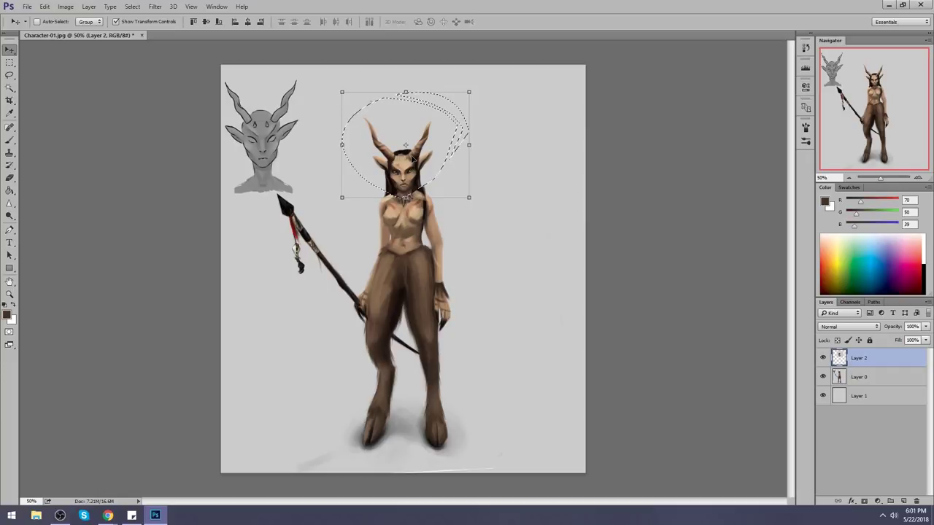
Step: Copy the reselected head to its own layer and erase dark marks on the chest and collar
key("e")
right_click(402, 173)
left_click(419, 180)
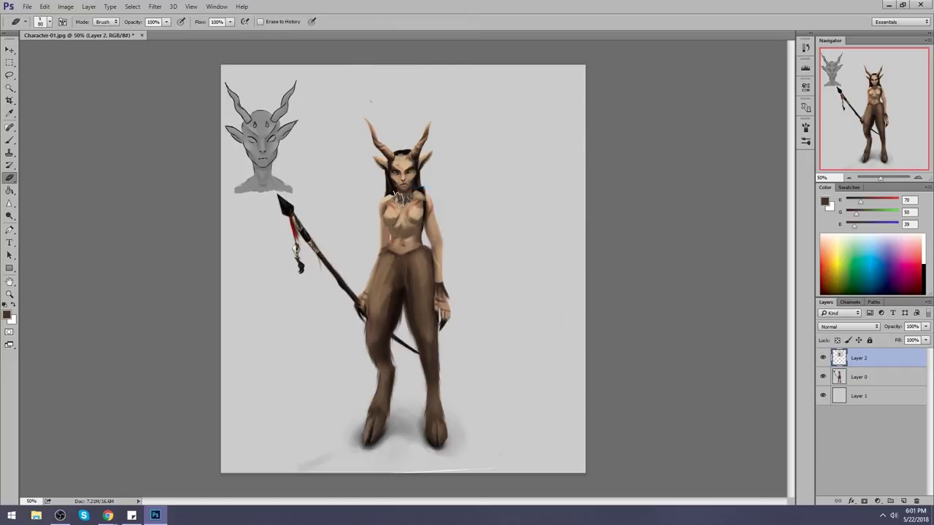
key("ctrl+shift+d")
key("ctrl+j")
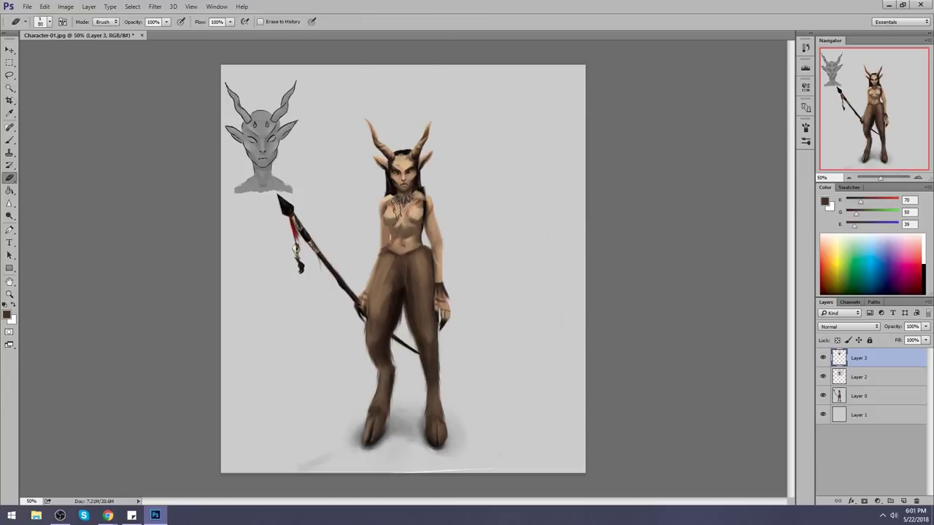
mouse_move(386, 215)
left_mouse_down()
mouse_move(393, 200)
mouse_move(408, 204)
mouse_move(422, 191)
left_mouse_up()
Step: Merge the head layers down twice into the figure on Layer 0
right_click(860, 372)
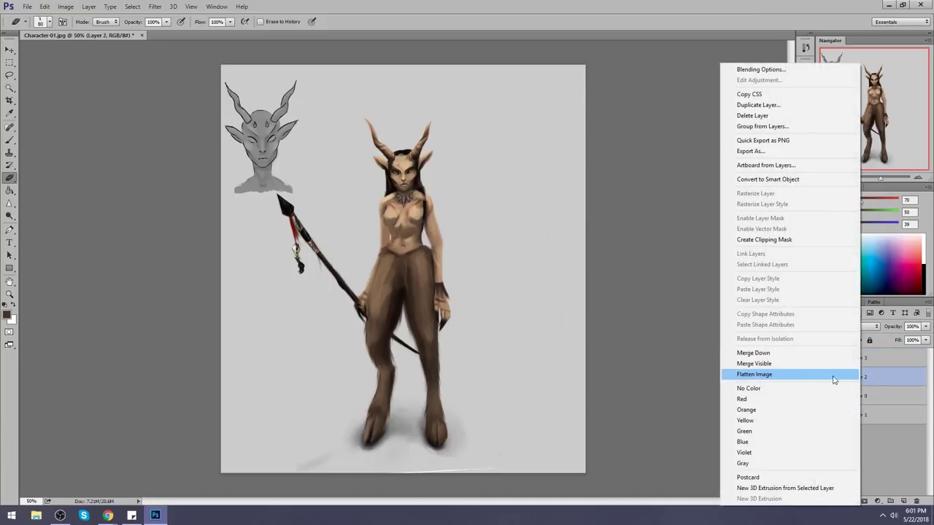
left_click(817, 353)
right_click(862, 365)
left_click(824, 355)
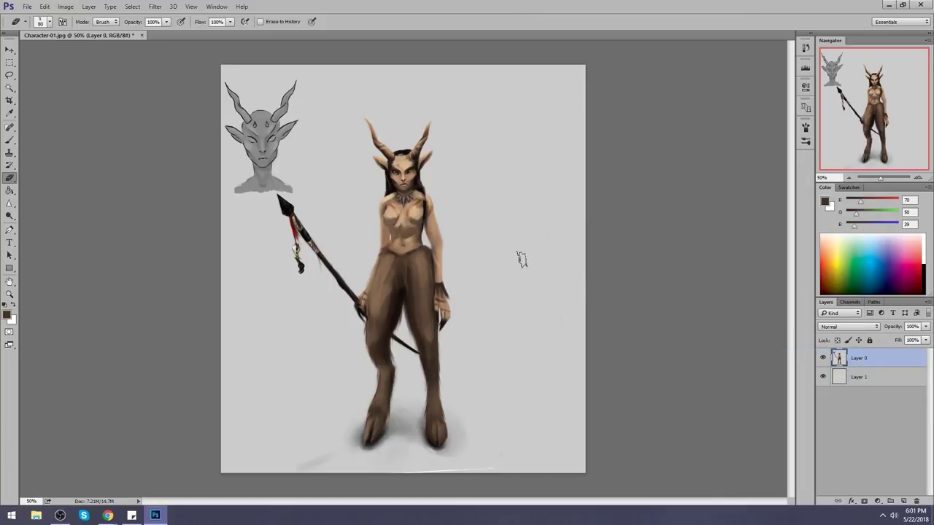
Step: Copy the lassoed head and upper body to a new layer and enlarge it with Free Transform
key("l")
mouse_move(480, 111)
left_mouse_down()
mouse_move(347, 202)
mouse_move(388, 257)
mouse_move(429, 251)
mouse_move(463, 328)
mouse_move(483, 130)
left_mouse_up()
key("ctrl+j")
key("ctrl+t")
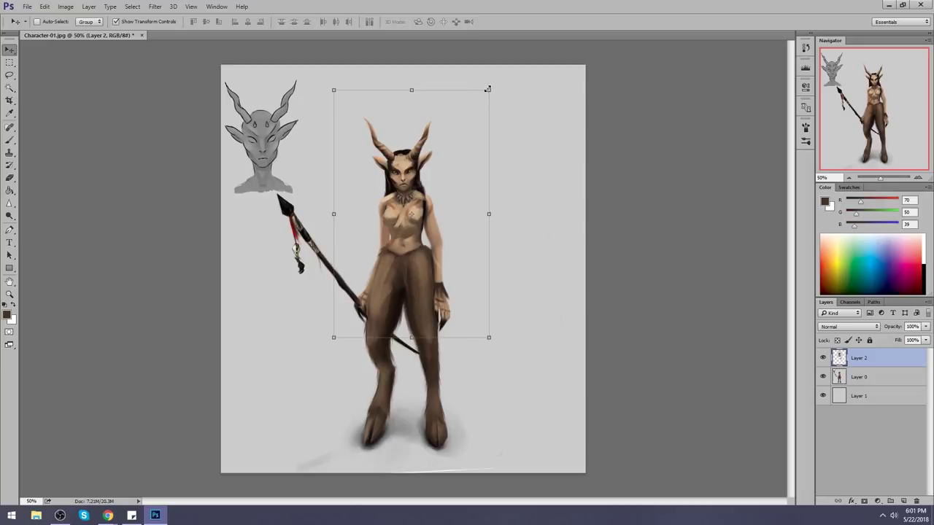
left_click_drag(486, 87, 513, 63)
mouse_move(395, 172)
left_mouse_down()
mouse_move(398, 182)
mouse_move(403, 168)
left_mouse_up()
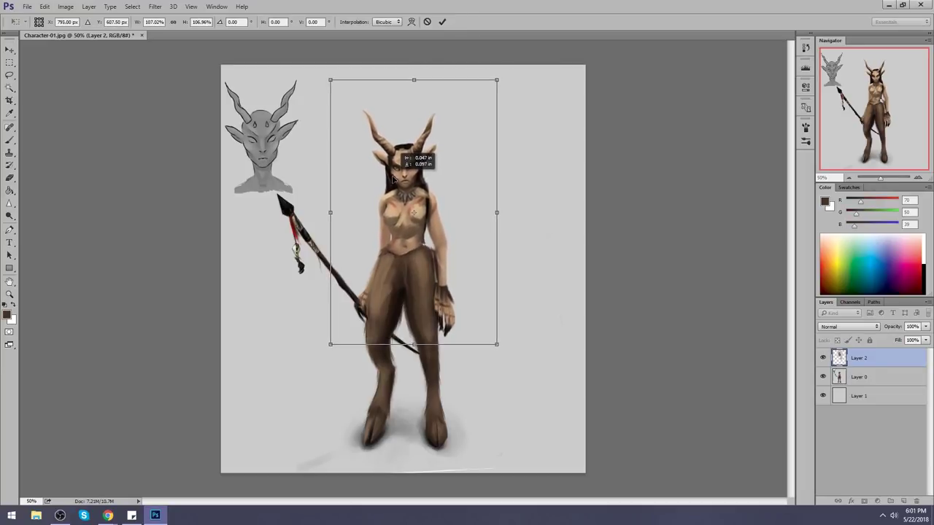
left_click_drag(506, 83, 558, 41)
left_click_drag(449, 154, 425, 191)
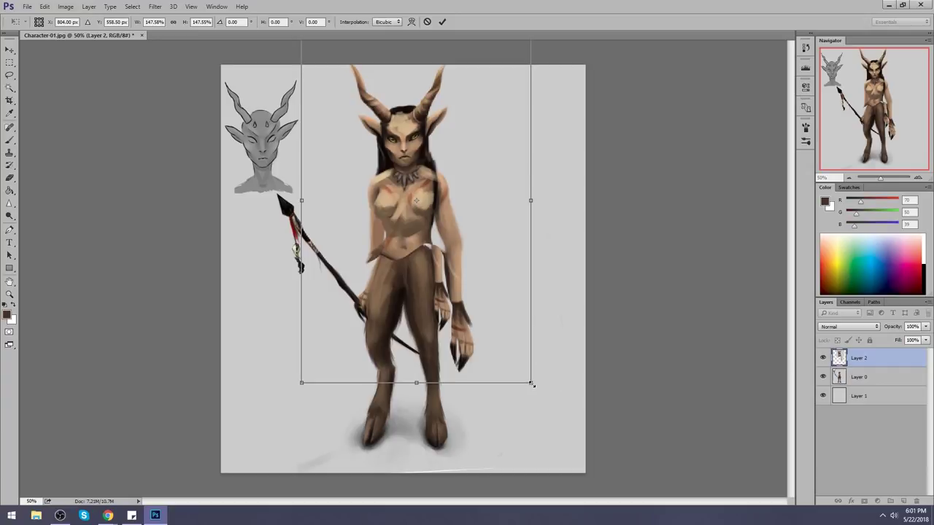
Step: Settle the upper body at about 111%, reposition it, and merge it down into Layer 0
left_click_drag(531, 383, 500, 339)
left_click_drag(458, 232, 470, 261)
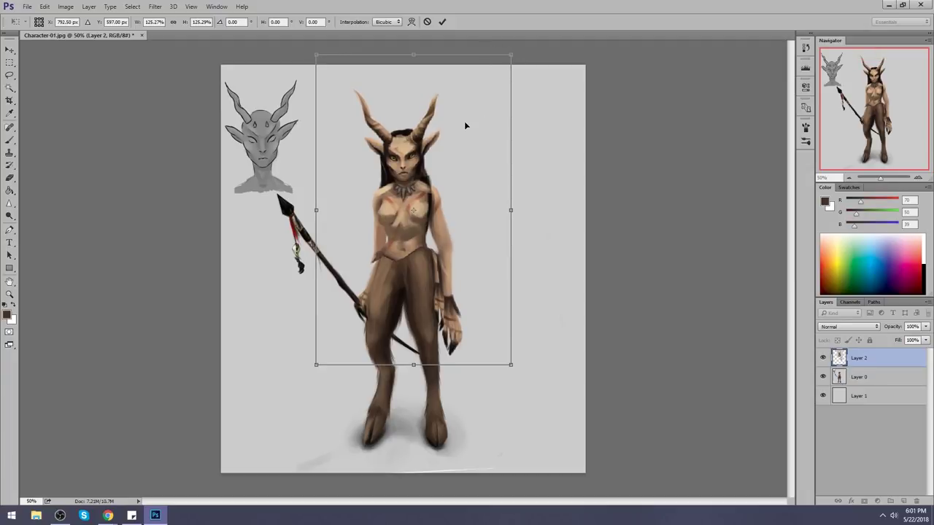
left_click_drag(423, 55, 423, 89)
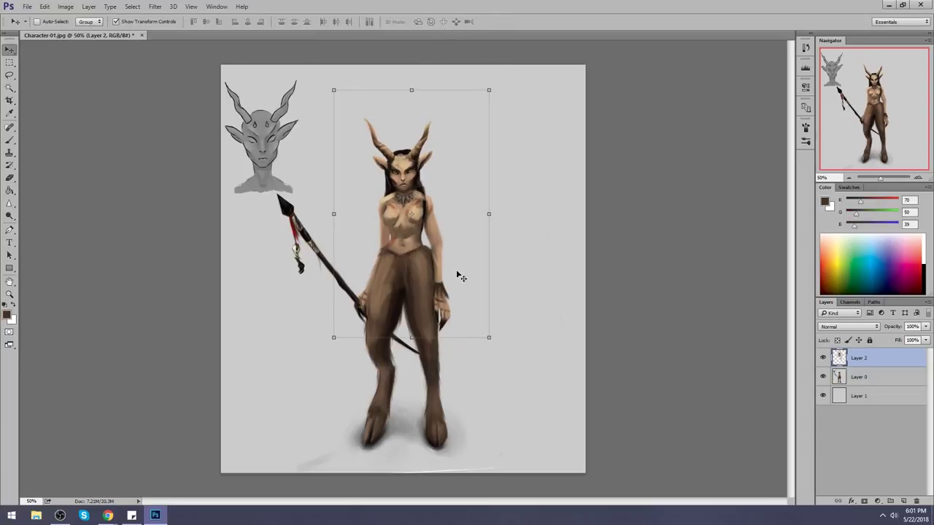
mouse_move(423, 230)
left_mouse_down()
mouse_move(416, 196)
mouse_move(416, 215)
left_mouse_up()
key("Return")
key("e")
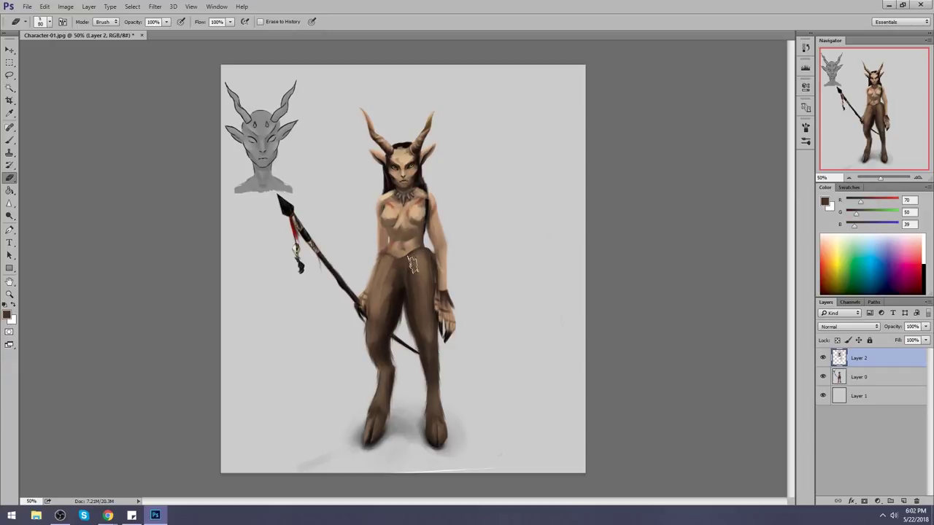
right_click(851, 356)
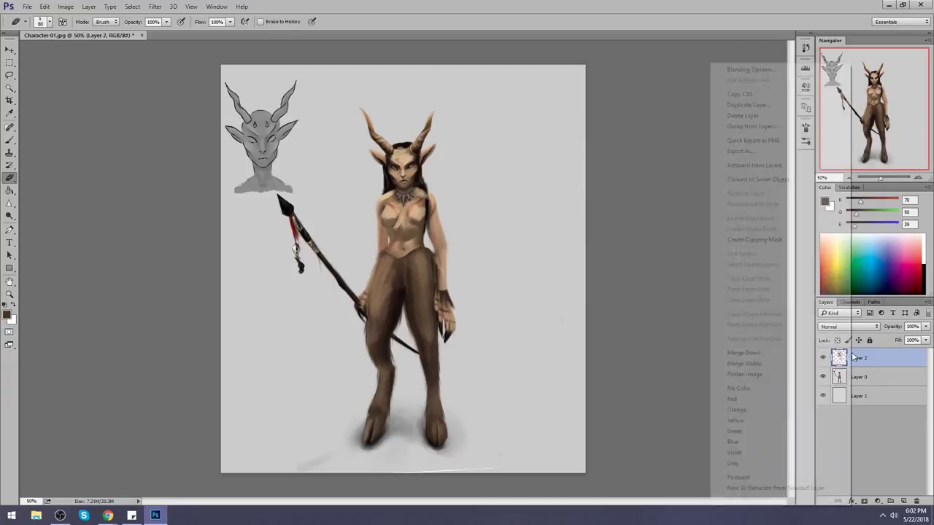
left_click(773, 352)
Step: Paint out the claws below the right hand with the sampled background grey
key("b")
left_click(474, 304, "alt")
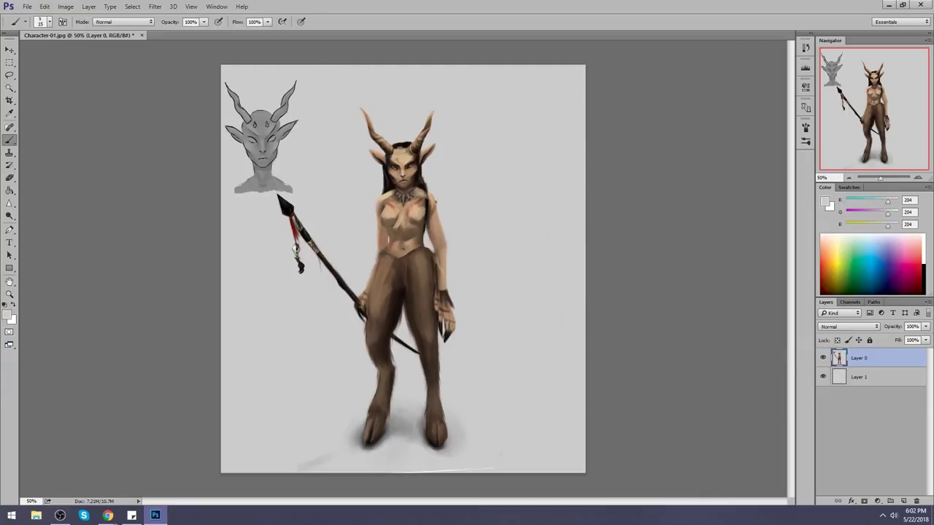
mouse_move(452, 333)
left_mouse_down()
mouse_move(442, 332)
mouse_move(457, 324)
left_mouse_up()
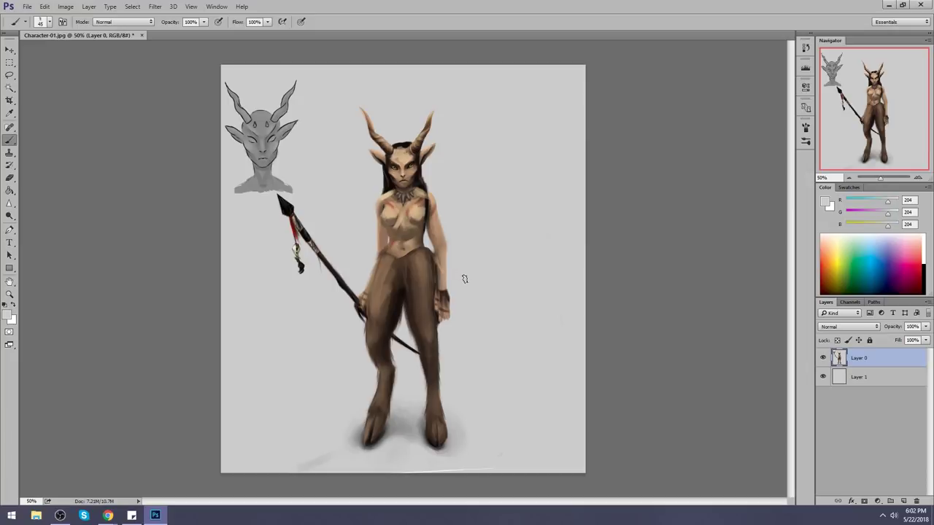
Step: Set the paint colour to #ededed and choose a 100 px brush
left_click(826, 203)
type("ededed")
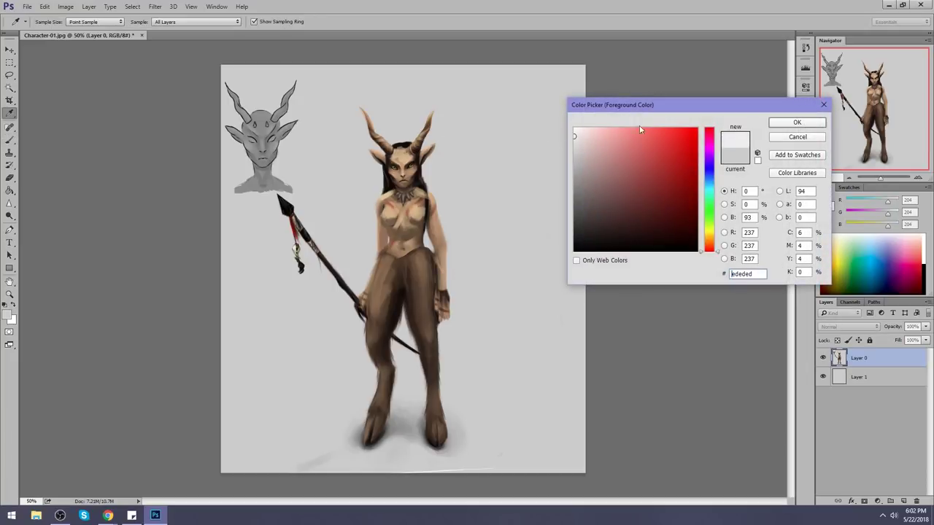
left_click(796, 122)
key("b")
right_click(436, 172)
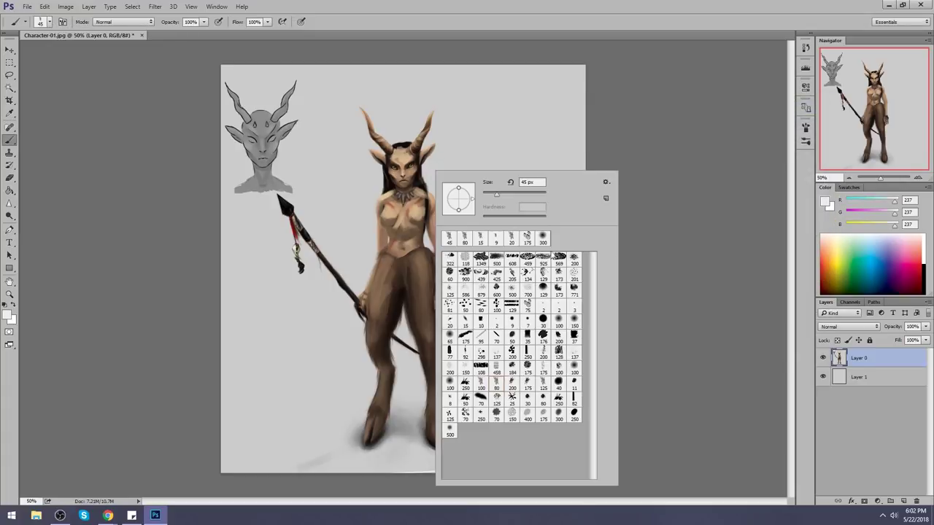
double_click(549, 318)
Step: Lighten the chest and necklace area with the brush at 42% opacity
mouse_move(383, 167)
left_mouse_down()
mouse_move(404, 159)
mouse_move(394, 152)
mouse_move(410, 155)
mouse_move(394, 139)
left_mouse_up()
key("ctrl+z")
left_click_drag(204, 21, 178, 34)
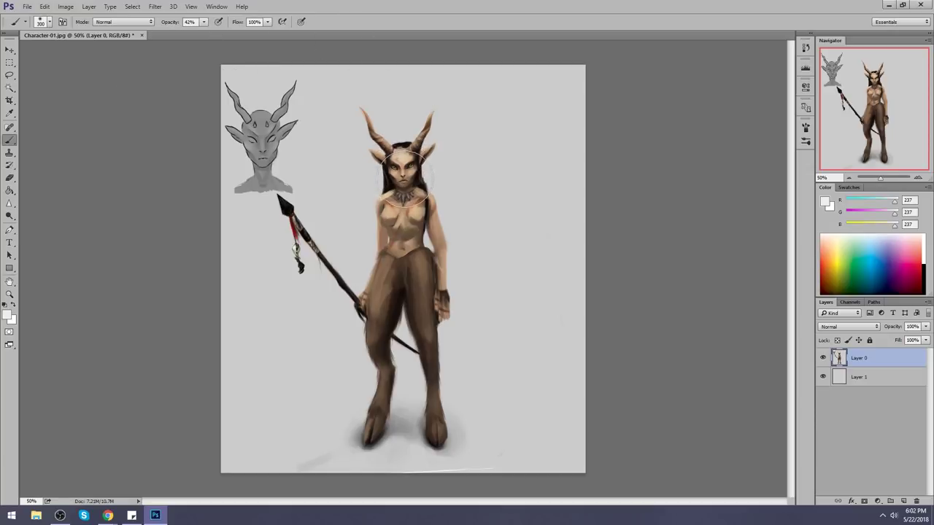
key("bracketleft")
key("bracketleft")
key("bracketleft")
key("bracketleft")
key("bracketleft")
key("bracketleft")
key("bracketleft")
key("bracketright")
key("bracketright")
key("bracketright")
key("bracketright")
mouse_move(380, 200)
left_mouse_down()
mouse_move(413, 205)
mouse_move(422, 215)
mouse_move(394, 202)
left_mouse_up()
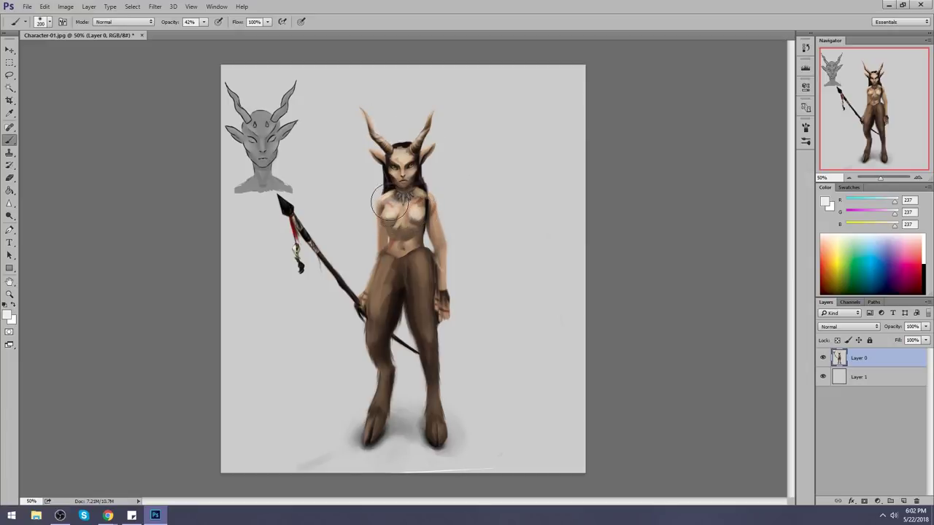
key("bracketright")
key("bracketright")
key("bracketright")
key("bracketright")
key("bracketright")
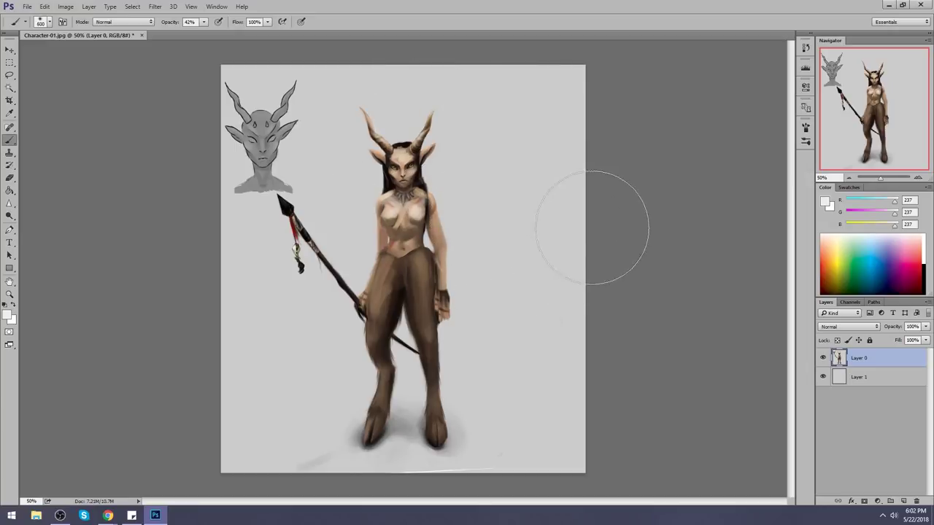
Step: Compare the original image with the latest painted state in History
left_click(802, 48)
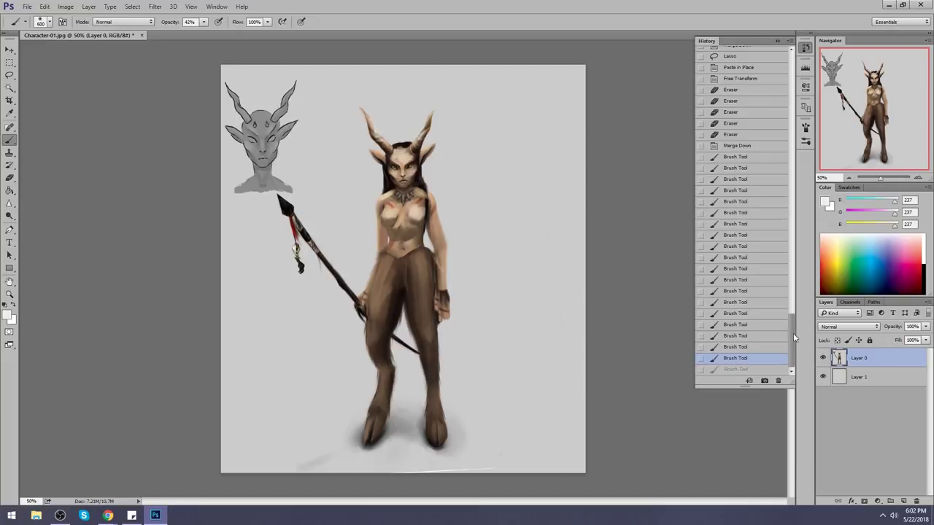
scroll(759, 219, "up", 10)
left_click(745, 57)
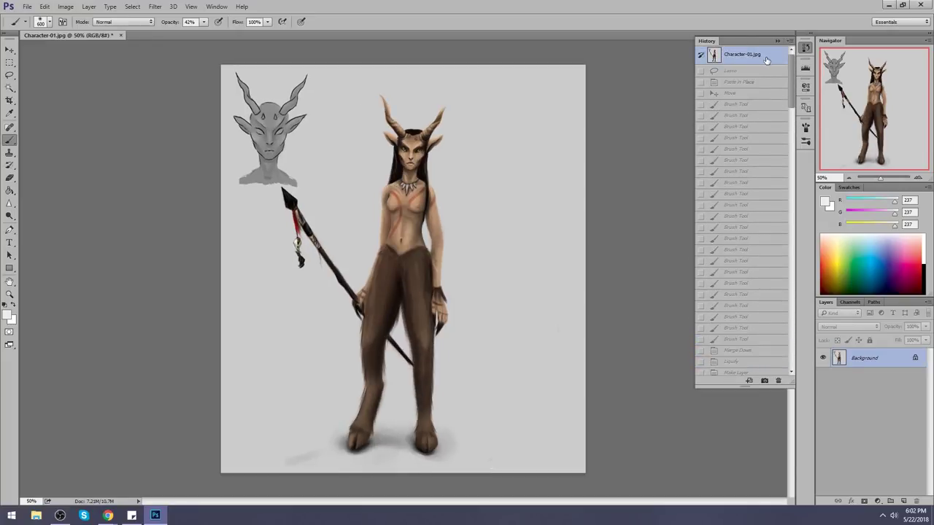
scroll(784, 211, "down", 10)
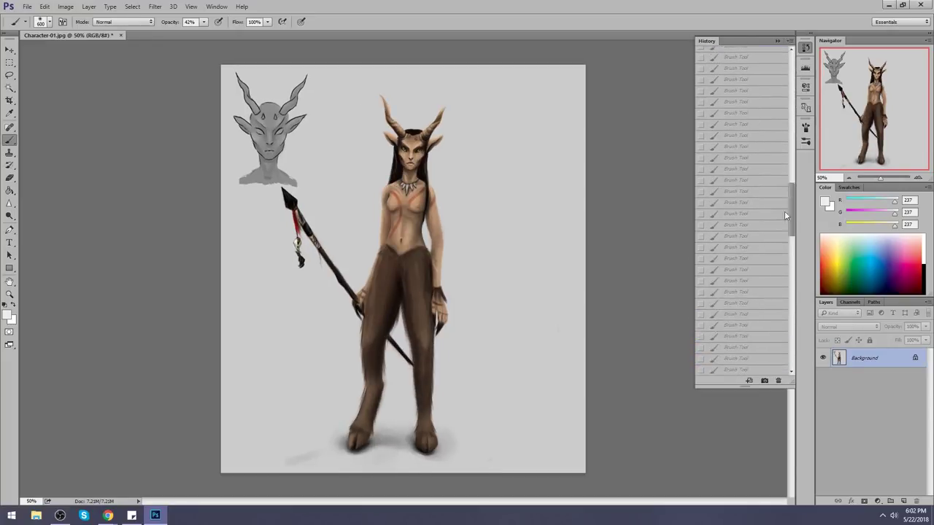
left_click(733, 370)
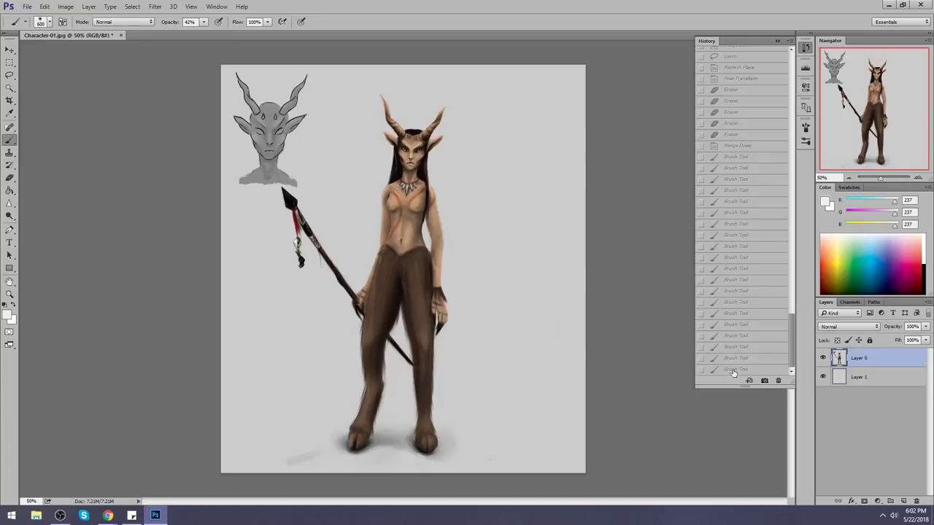
left_click(777, 40)
Step: Copy the legs and hooves to a new layer, then shorten and slant the lower leg
key("l")
mouse_move(400, 424)
left_mouse_down()
mouse_move(327, 390)
mouse_move(411, 398)
left_mouse_up()
key("ctrl+j")
key("v")
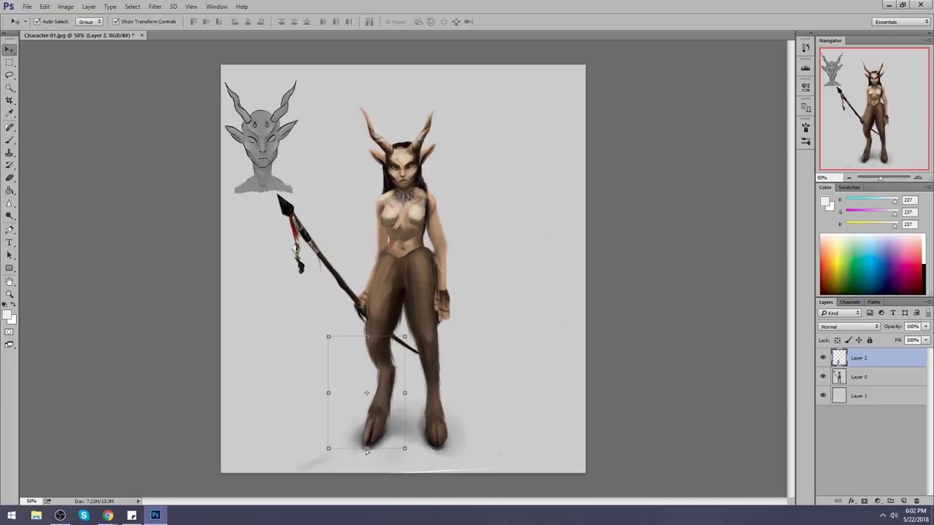
left_click_drag(366, 449, 375, 438)
left_click(441, 22)
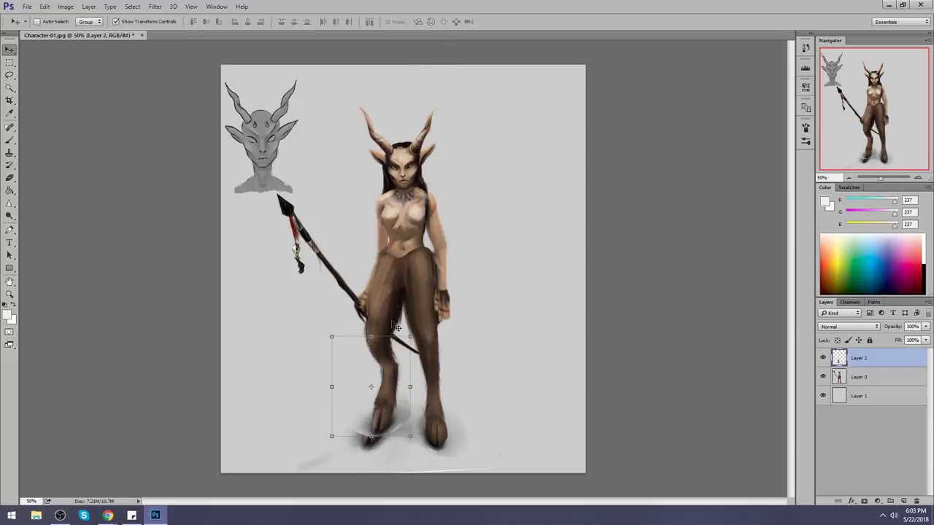
Step: Merge the leg layer back into the figure layer
key("m")
right_click(382, 325)
key("Escape")
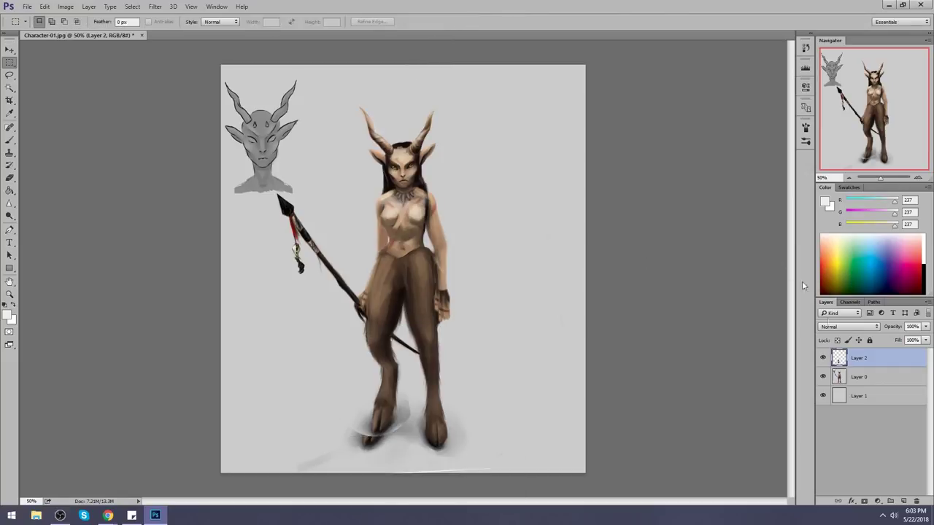
right_click(879, 359)
left_click(810, 353)
Step: Paint sampled light grey under the feet with an 80 px brush
key("b")
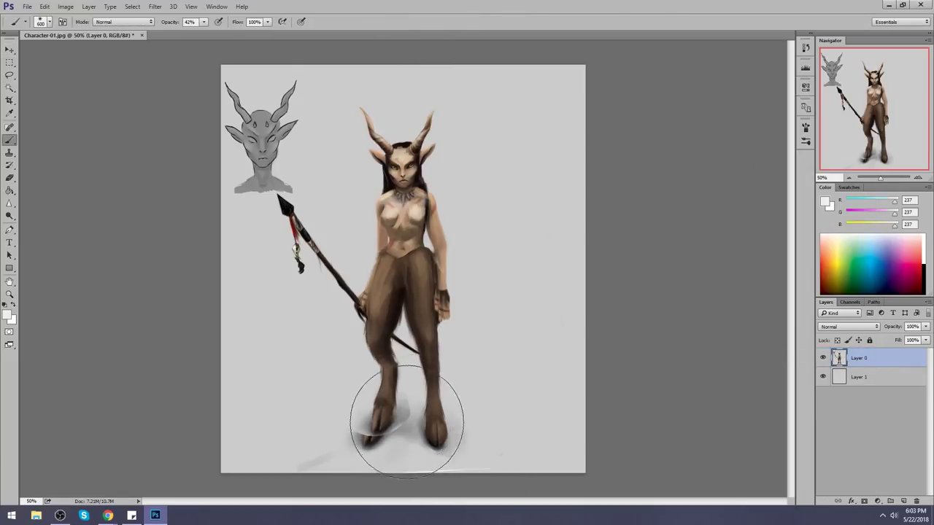
right_click(412, 292)
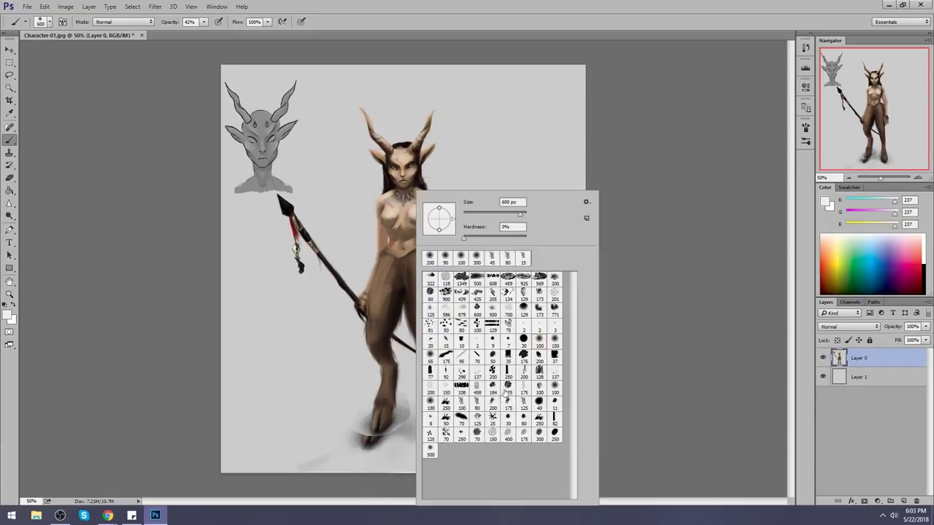
double_click(477, 403)
left_click(406, 413, "alt")
mouse_move(386, 435)
left_mouse_down()
mouse_move(369, 442)
mouse_move(374, 429)
mouse_move(371, 448)
mouse_move(404, 421)
mouse_move(400, 432)
left_mouse_up()
Step: Paint a darker grey shadow around the left foot and soften the shadow under the right hoof
left_click(337, 428, "alt")
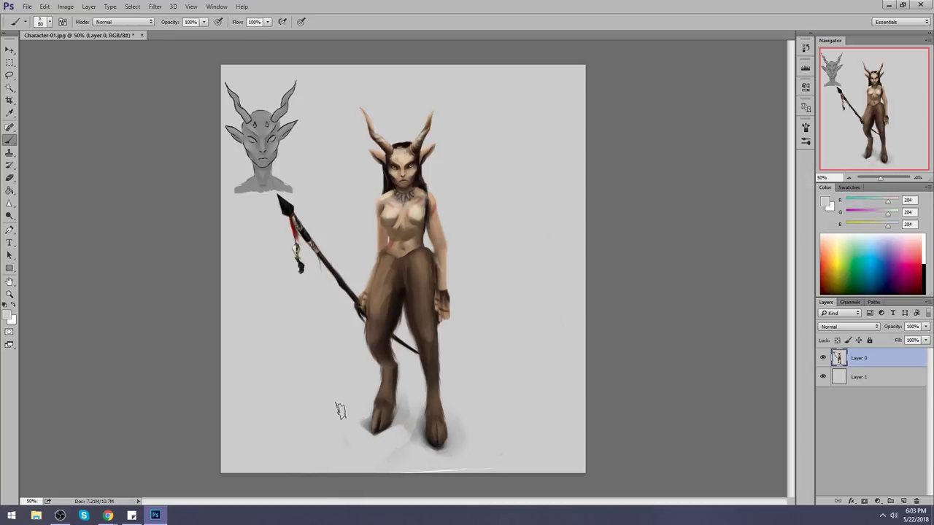
left_click(406, 419, "alt")
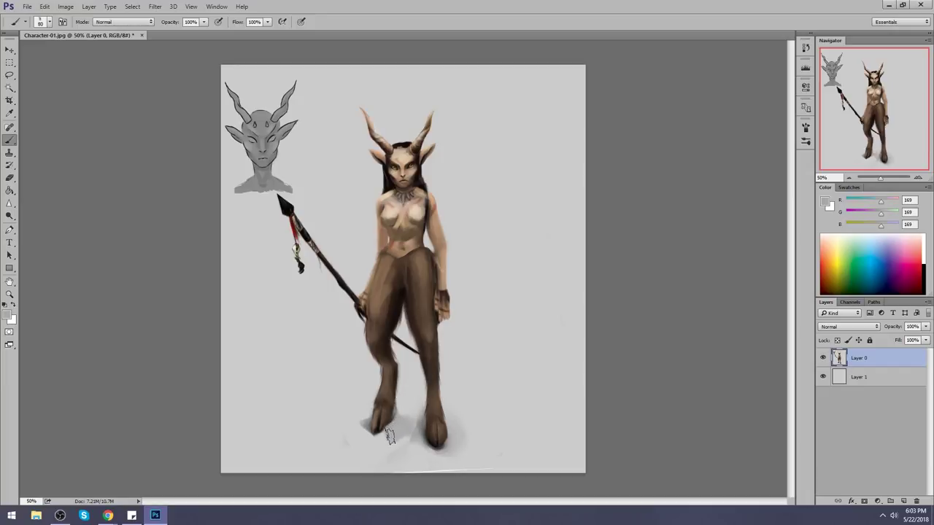
mouse_move(390, 436)
left_mouse_down()
mouse_move(396, 427)
mouse_move(384, 440)
mouse_move(387, 431)
mouse_move(366, 437)
mouse_move(416, 443)
left_mouse_up()
left_click(369, 446, "alt")
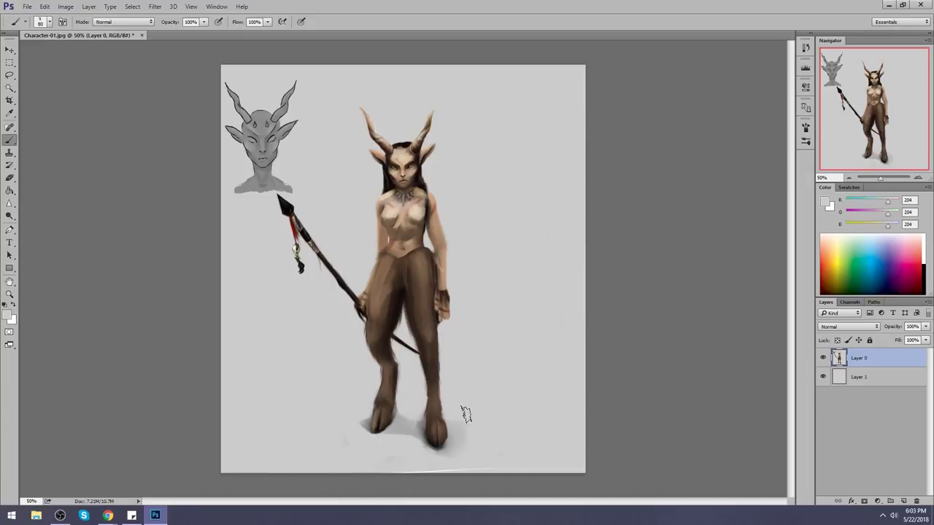
mouse_move(482, 418)
left_mouse_down()
mouse_move(474, 440)
mouse_move(445, 452)
mouse_move(377, 450)
mouse_move(500, 469)
left_mouse_up()
Step: Copy the head to its own layer, scale it to about 97.7% and rotate it -3.55°
key("l")
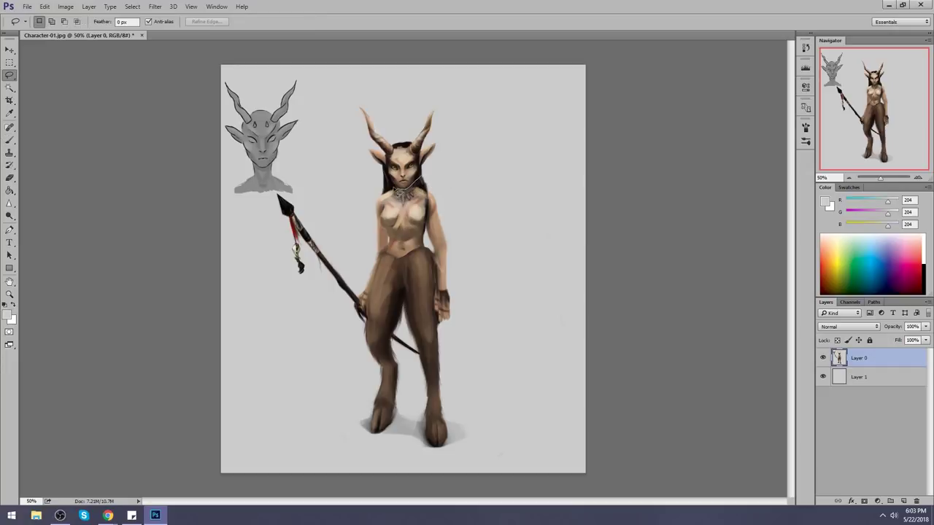
mouse_move(401, 193)
left_mouse_down()
mouse_move(375, 92)
mouse_move(463, 175)
mouse_move(410, 166)
left_mouse_up()
key("ctrl+j")
key("v")
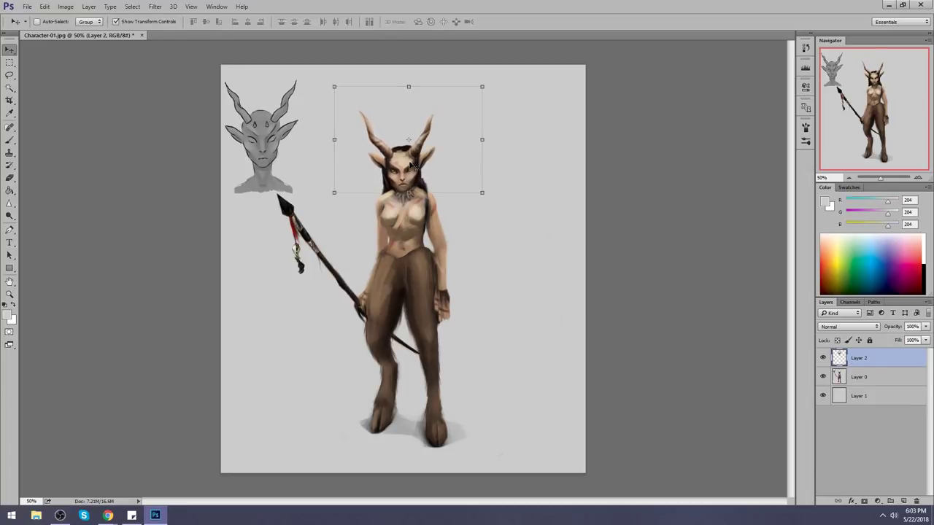
left_click_drag(482, 192, 478, 191)
left_click_drag(406, 71, 401, 70)
left_click_drag(406, 164, 405, 165)
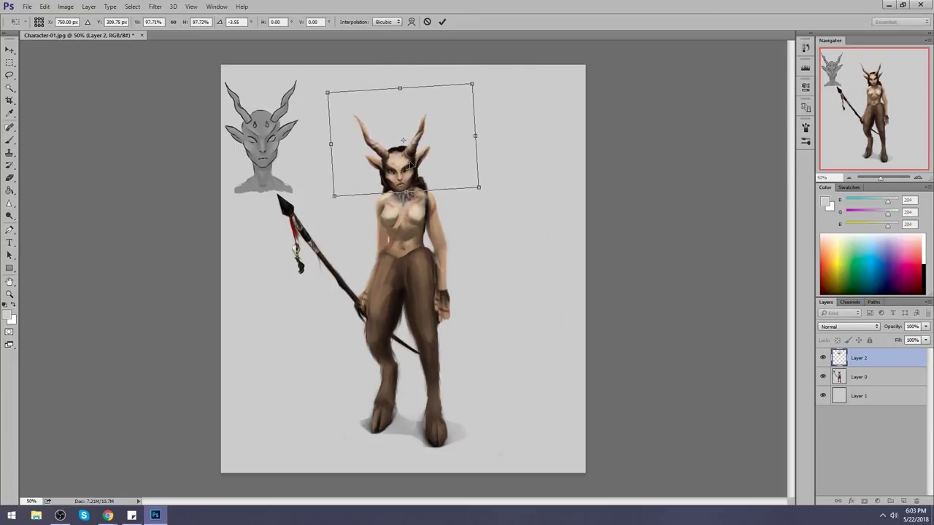
key("Return")
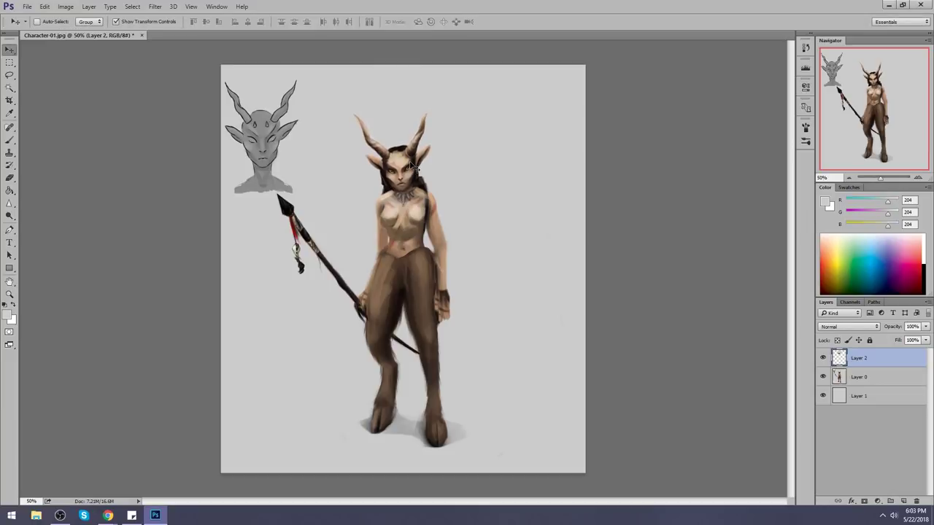
Step: Merge the transformed head layer down into the painting layer
key("b")
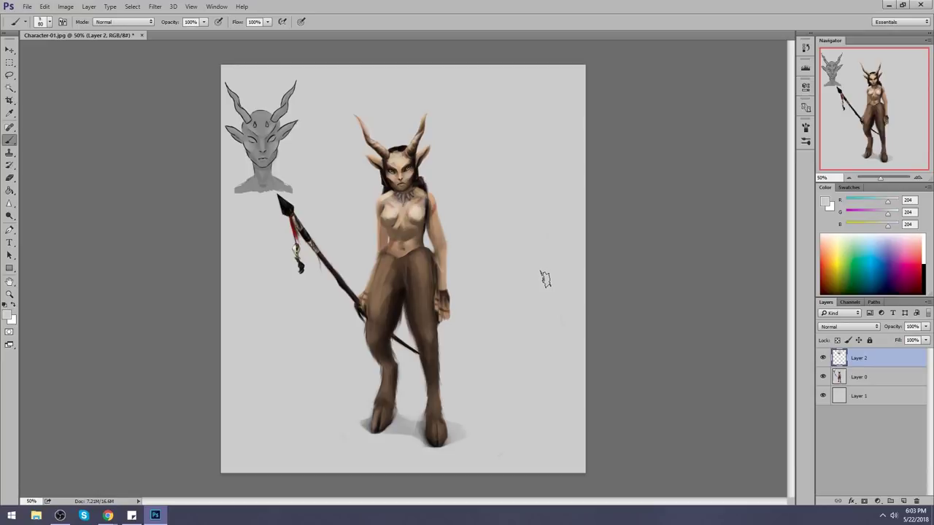
key("m")
right_click(467, 198)
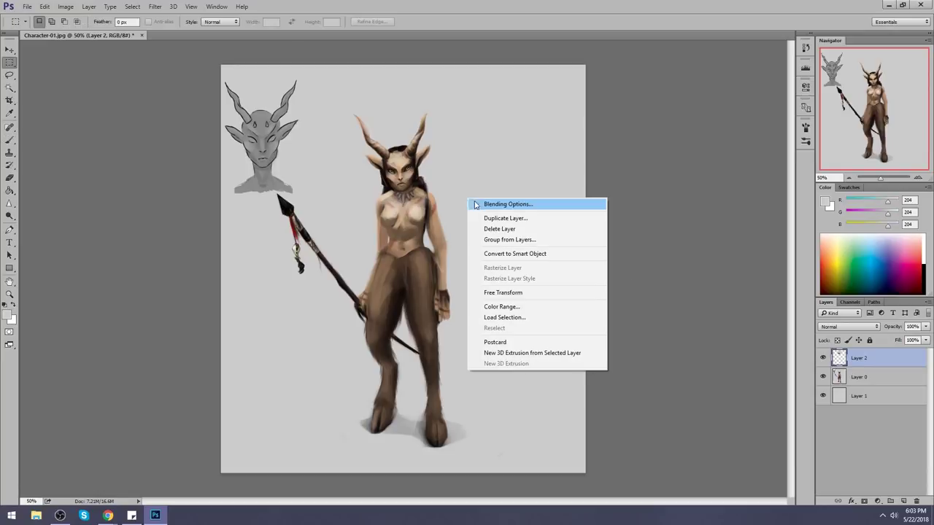
left_click(743, 333)
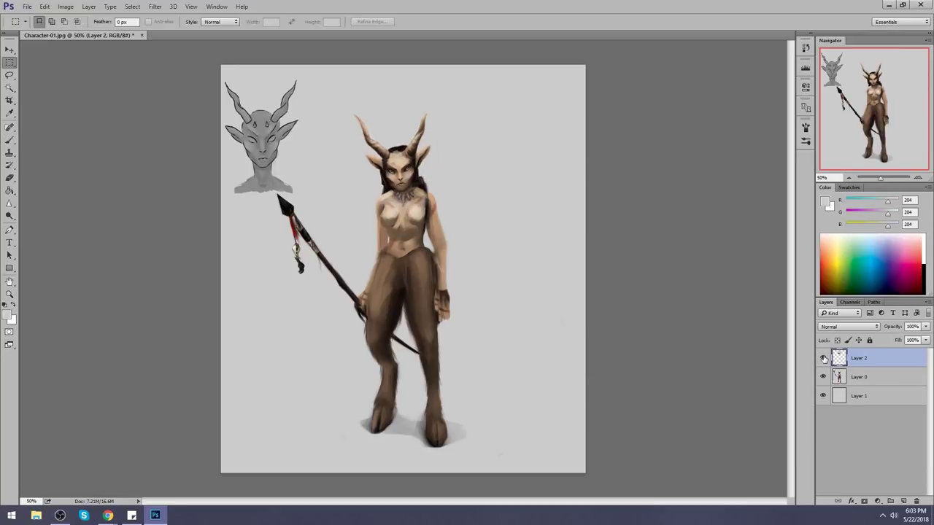
right_click(868, 358)
left_click(759, 354)
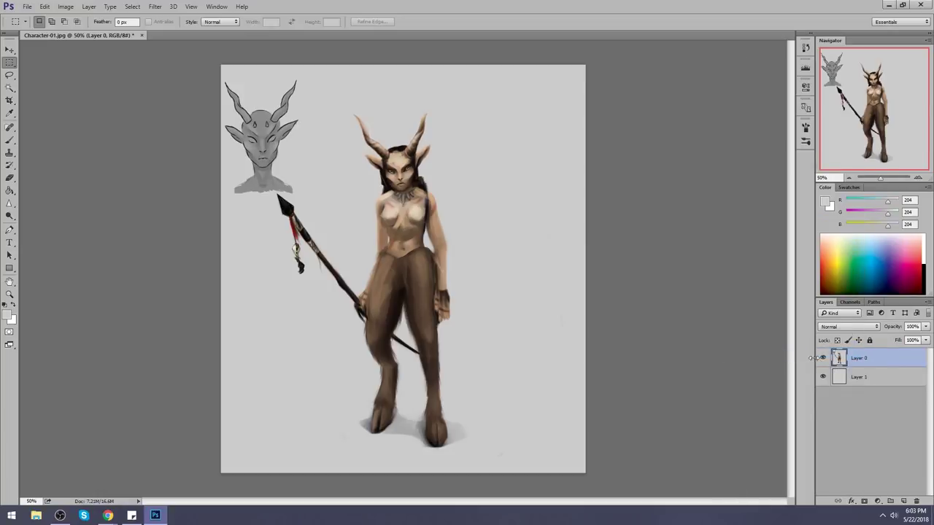
right_click(827, 352)
Step: Merge down and select all, revert to the Character-01.jpg snapshot, then paste the painting as Layer 1
left_click(832, 365)
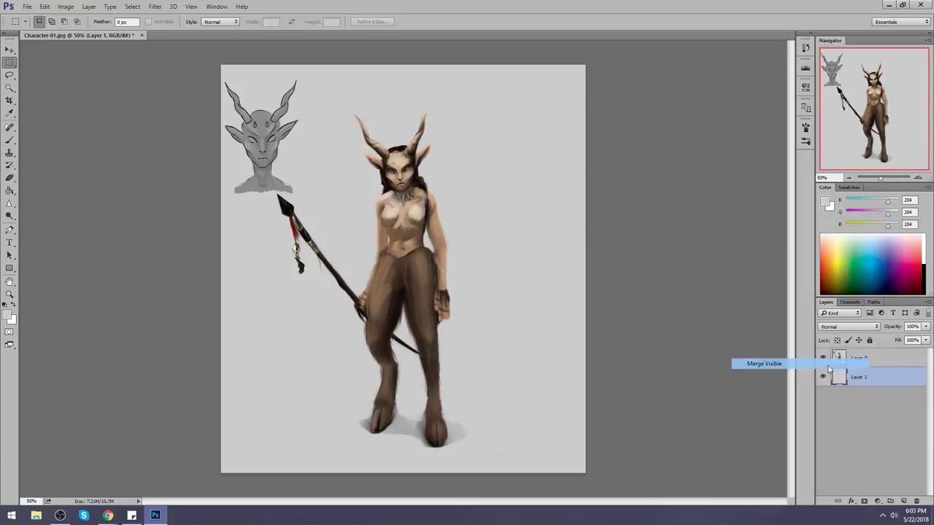
key("ctrl+a")
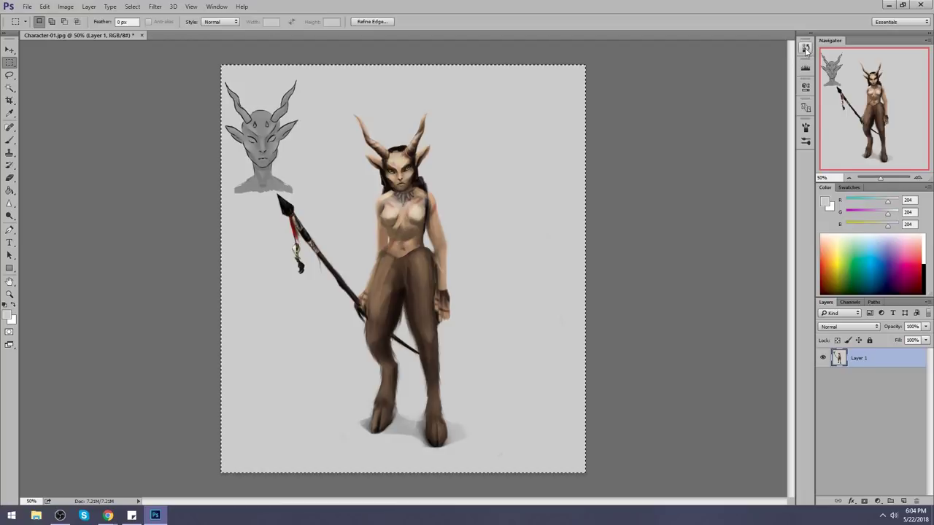
left_click(806, 48)
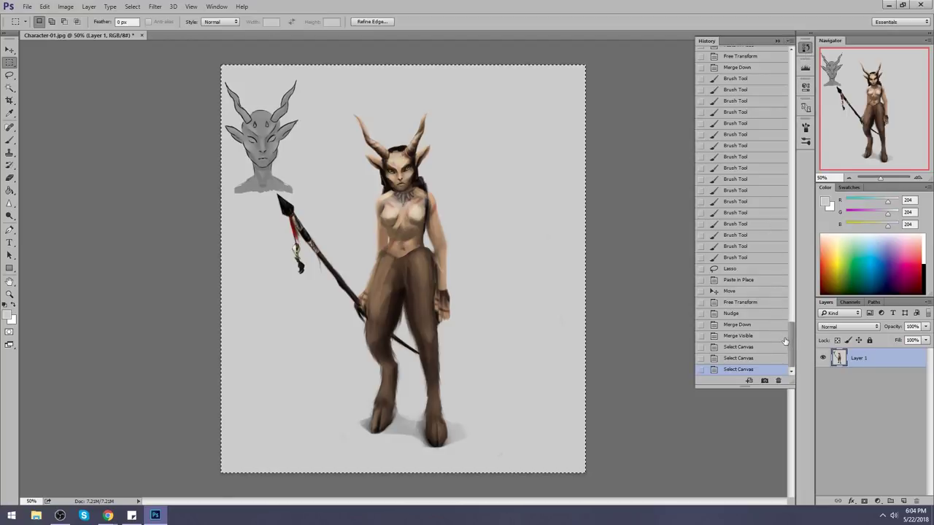
scroll(790, 345, "up", 10)
left_click(756, 54)
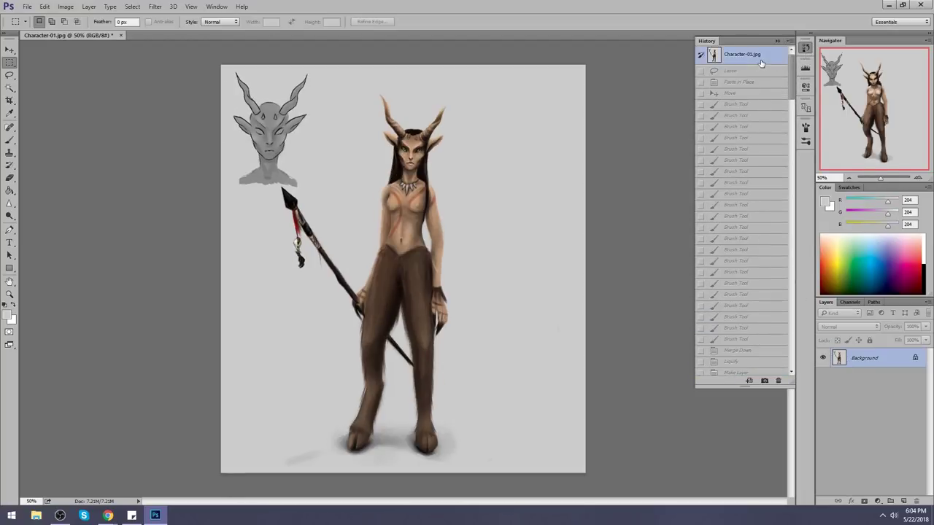
key("ctrl+v")
Step: Shrink the brush and refine the face with near-black and skin tones sampled from it
left_click(778, 41)
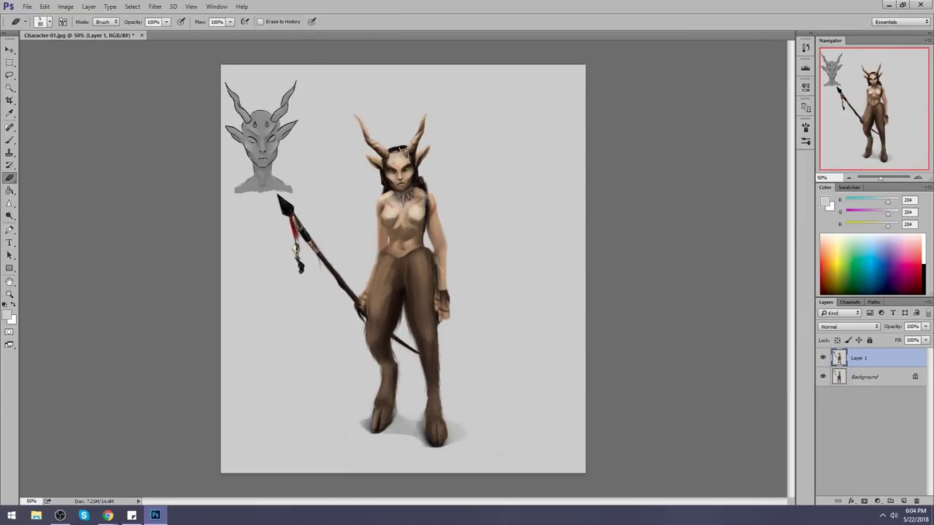
key("e")
key("b")
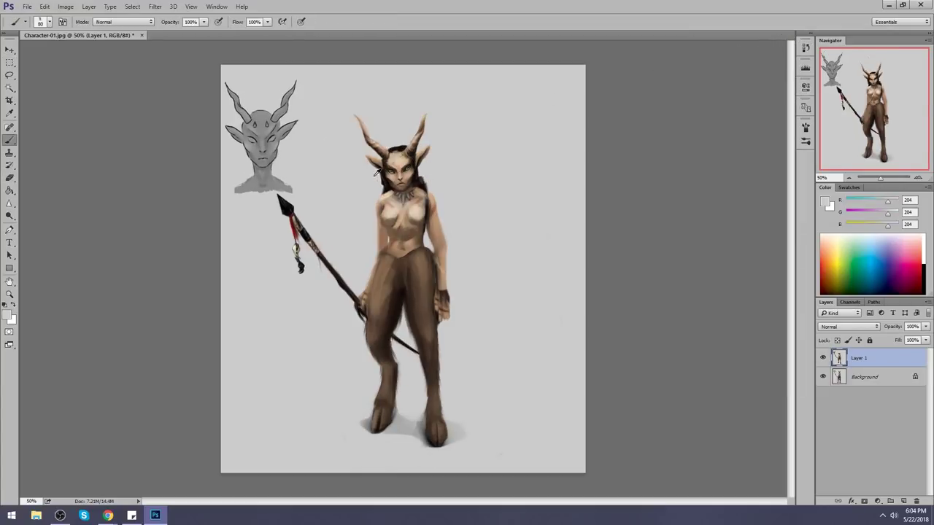
key("bracketleft")
key("bracketleft")
key("bracketleft")
key("bracketleft")
left_click(426, 182, "alt")
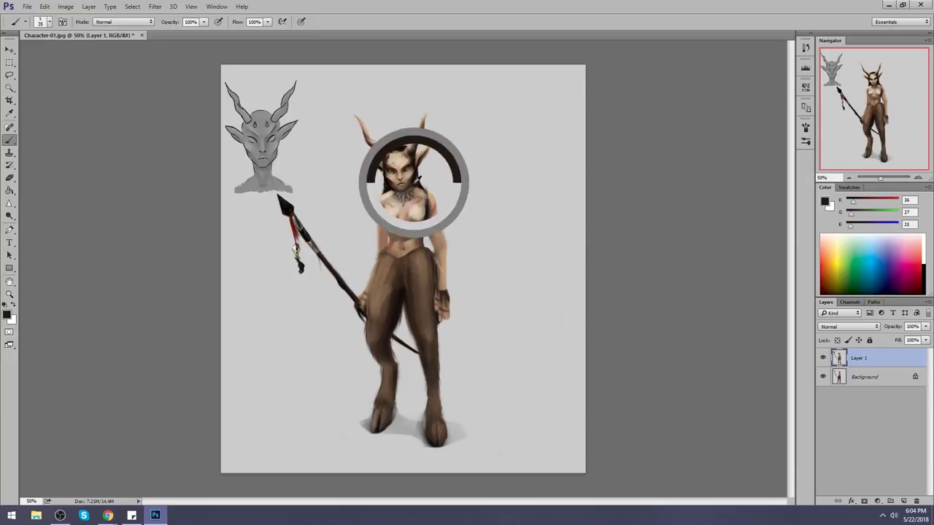
left_click(397, 165, "alt")
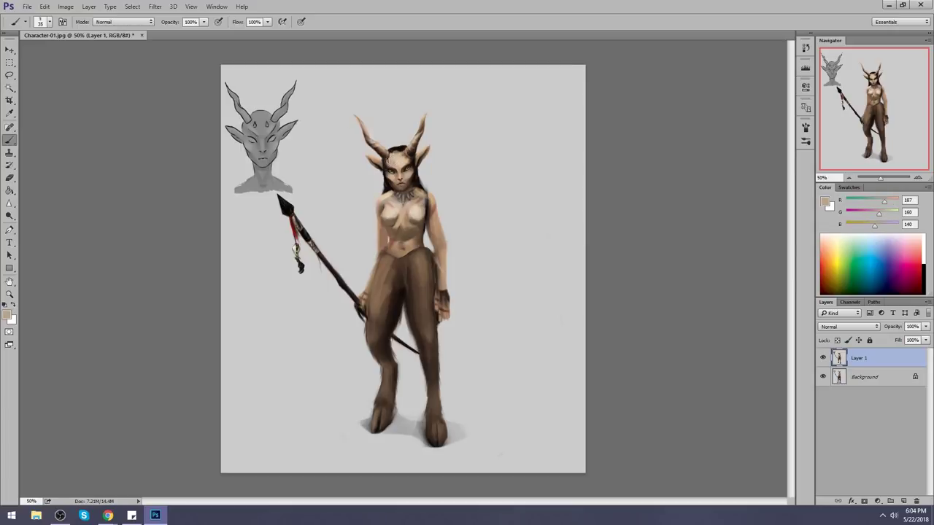
left_click(393, 161, "alt")
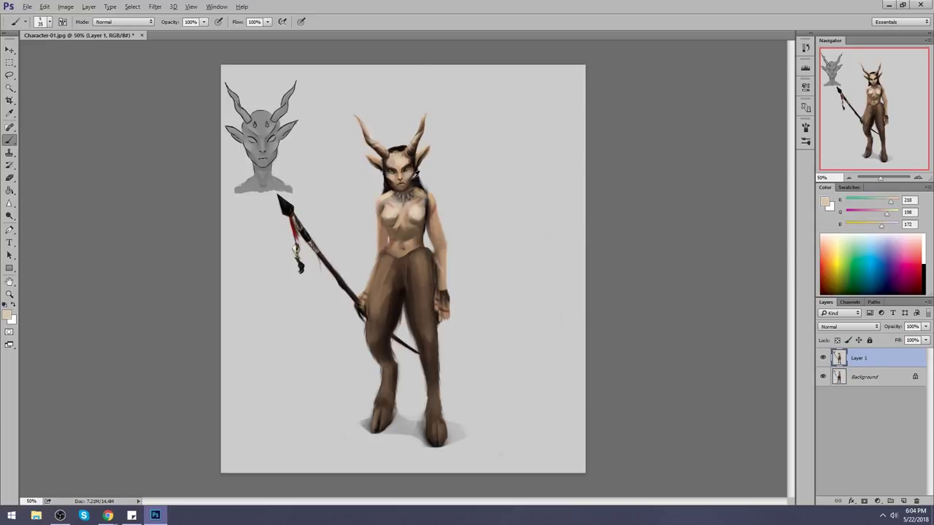
left_click(410, 172, "alt")
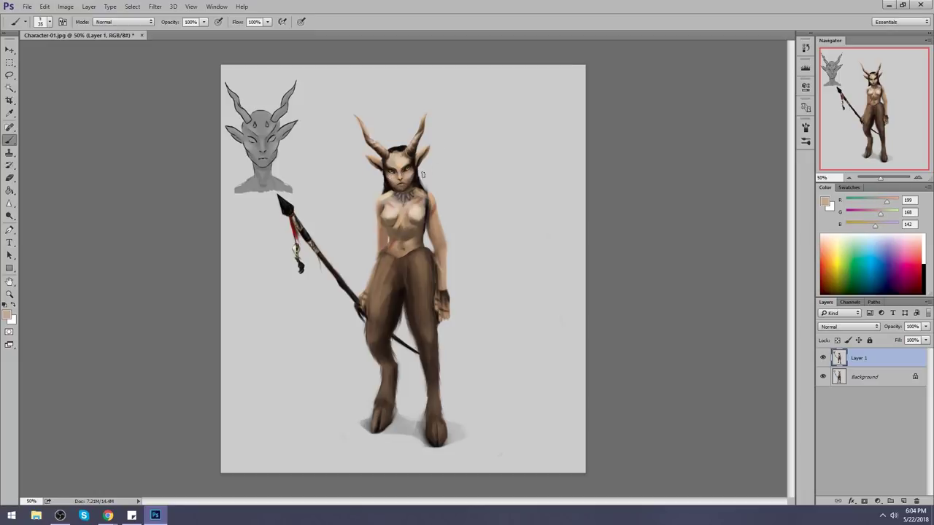
Step: Refine the waist, chest and neck with sampled tan and skin tones, ending on near-black brown R39 G28 B22
left_click(405, 250, "alt")
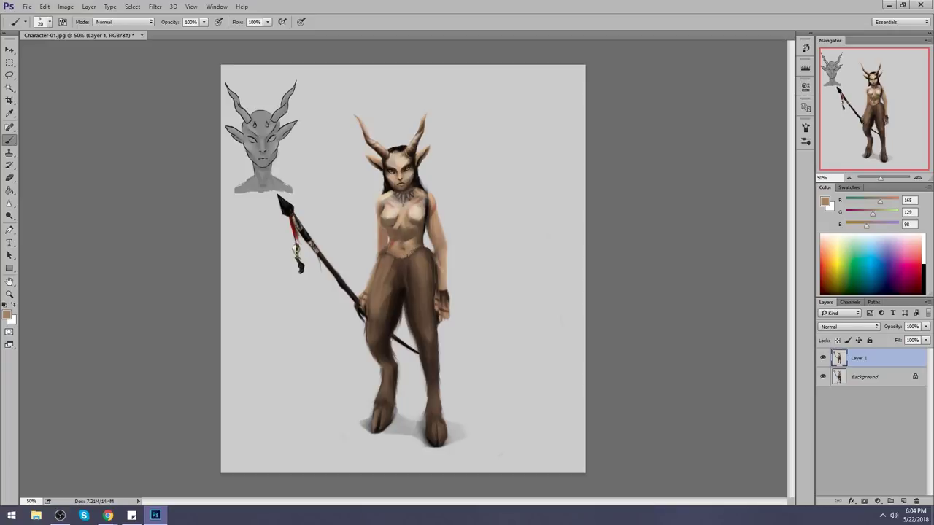
left_click(417, 220, "alt")
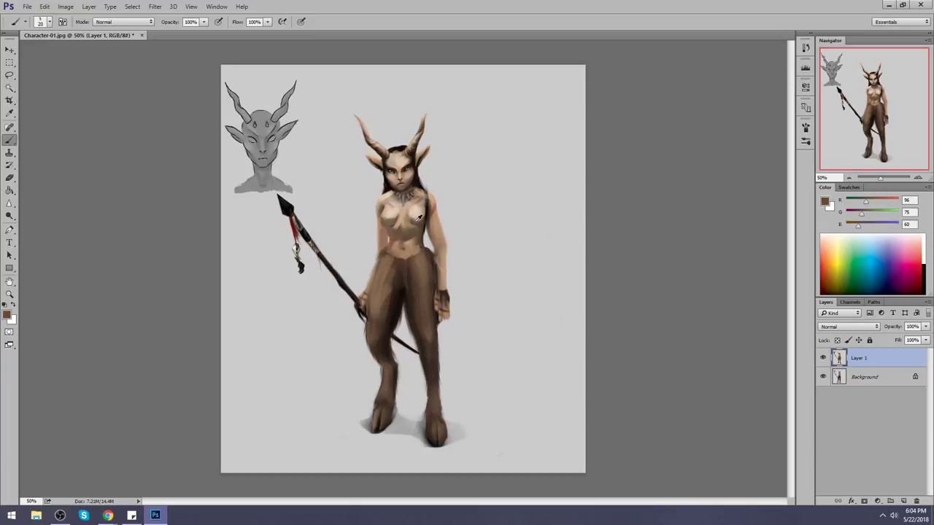
left_click(409, 211, "alt")
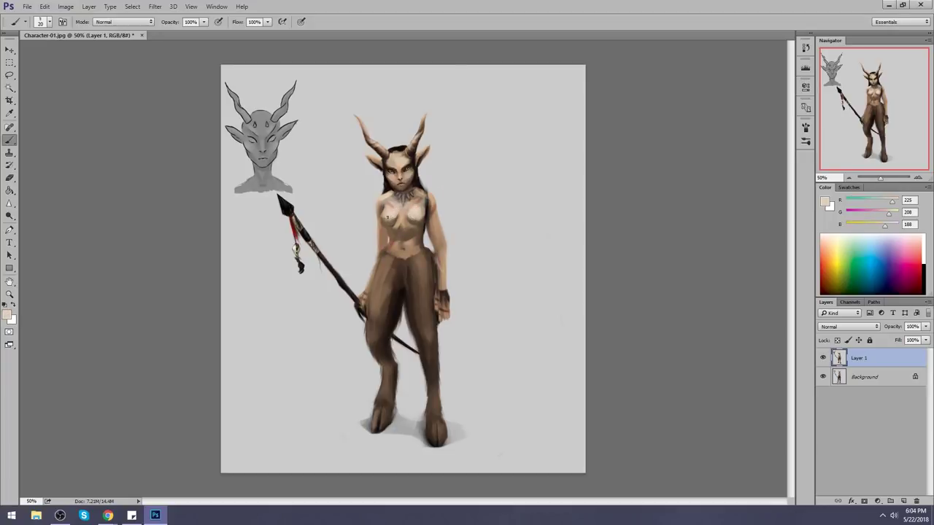
left_click(412, 218, "alt")
left_click(397, 211, "alt")
left_click(400, 213, "alt")
left_click(397, 211, "alt")
left_click(398, 186, "alt")
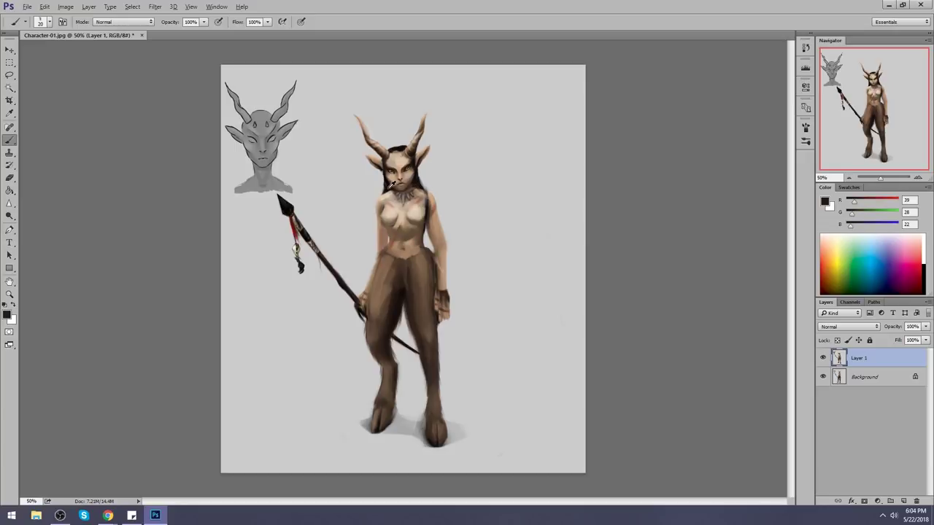
left_click(389, 184, "alt")
left_click_drag(499, 143, 460, 223)
left_click_drag(453, 172, 532, 173)
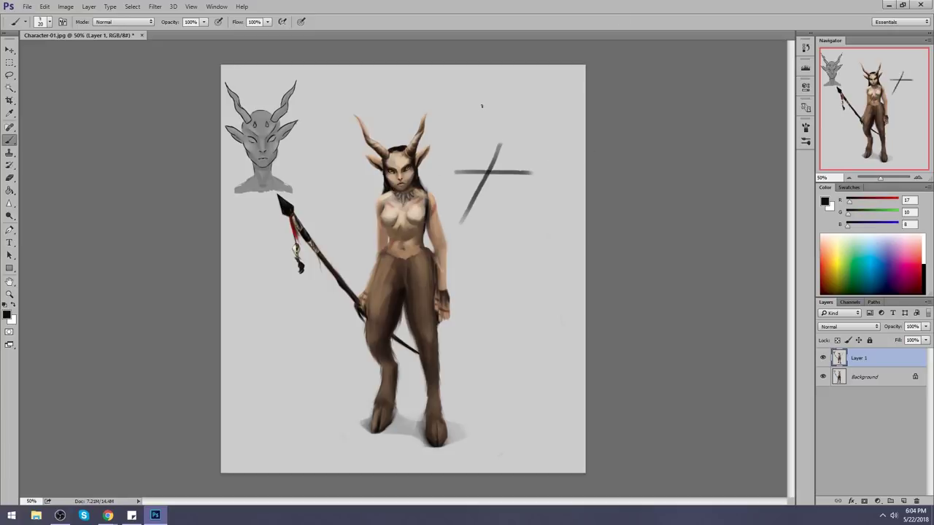
left_click_drag(456, 115, 551, 137)
left_click_drag(580, 78, 528, 126)
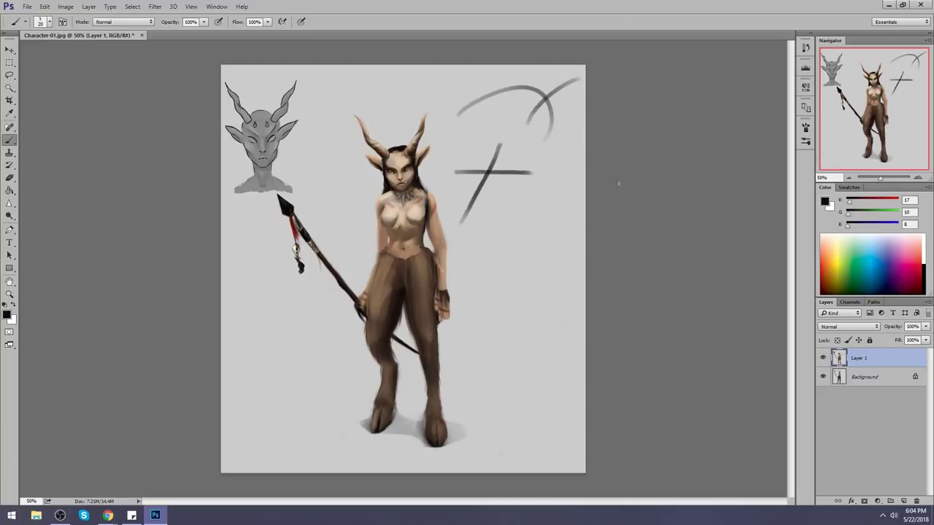
left_click_drag(490, 111, 548, 89)
left_click_drag(552, 134, 583, 74)
left_click_drag(518, 137, 555, 93)
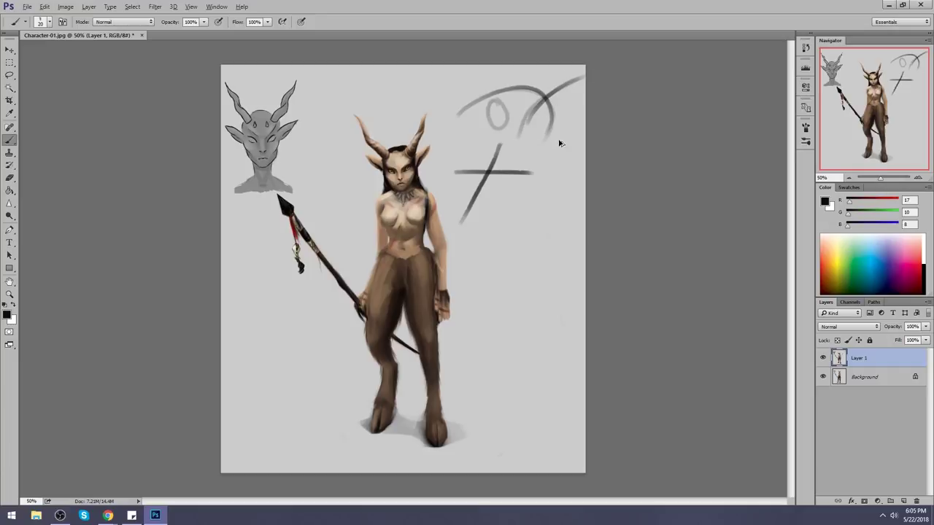
key("ctrl+alt+z")
key("ctrl+alt+z")
key("ctrl+alt+z")
key("ctrl+alt+z")
key("ctrl+alt+z")
key("ctrl+alt+z")
key("ctrl+alt+z")
key("ctrl+alt+z")
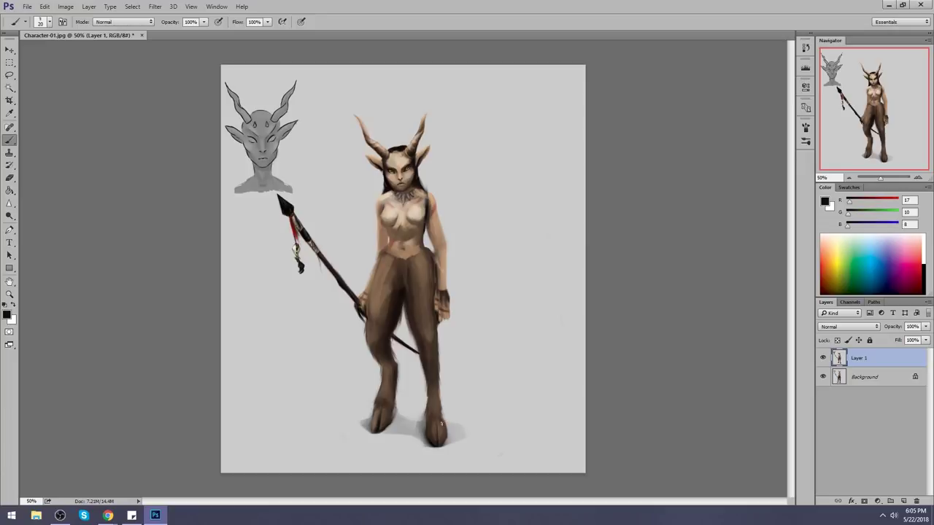
left_click_drag(327, 422, 476, 432)
left_click_drag(361, 456, 474, 387)
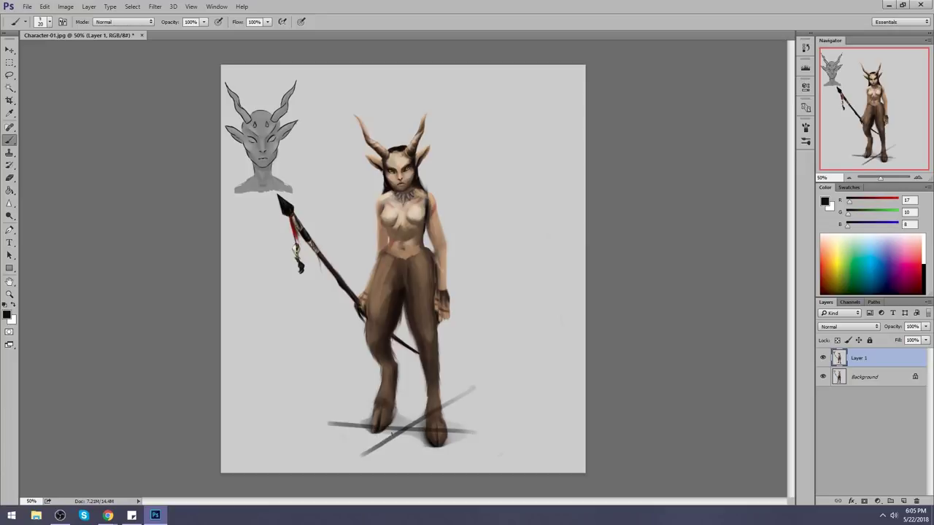
left_click_drag(396, 373, 397, 436)
left_click_drag(453, 394, 480, 393)
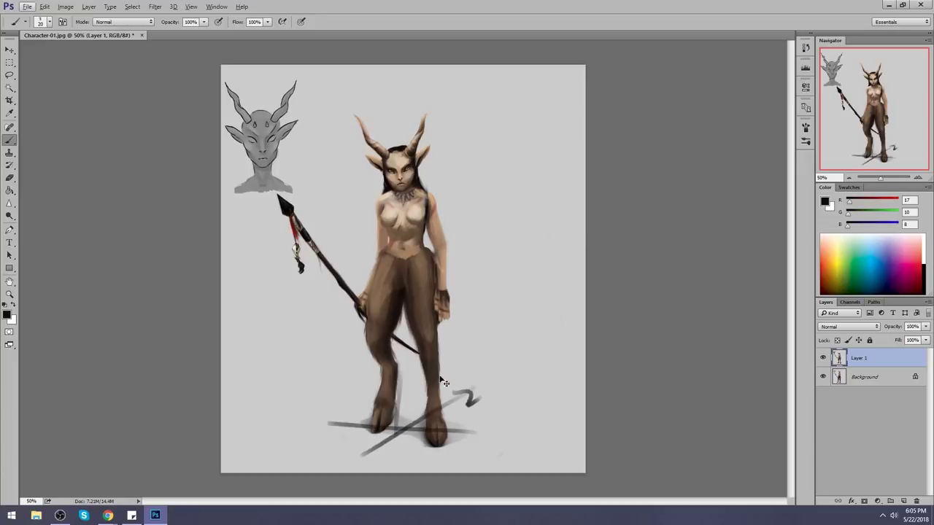
key("ctrl+alt+z")
key("ctrl+alt+z")
key("ctrl+alt+z")
key("ctrl+alt+z")
Step: Pick a larger brush, sample light grey R203 G203 B203 from the background, set opacity to 35%
right_click(410, 358)
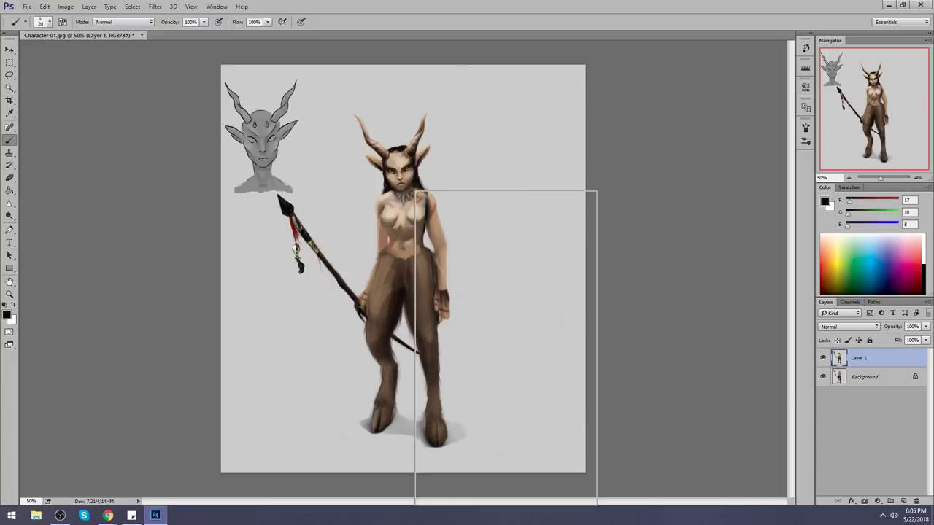
left_click(538, 342)
key("Return")
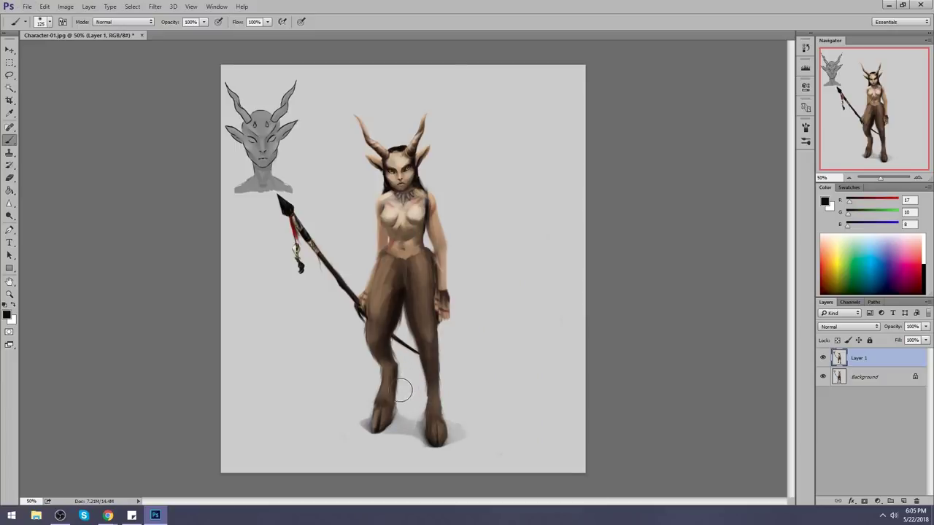
key("bracketright")
key("bracketright")
key("bracketright")
key("bracketright")
key("bracketright")
key("bracketright")
key("bracketright")
key("bracketright")
key("bracketright")
key("bracketright")
key("bracketright")
key("bracketright")
left_click(402, 391, "alt")
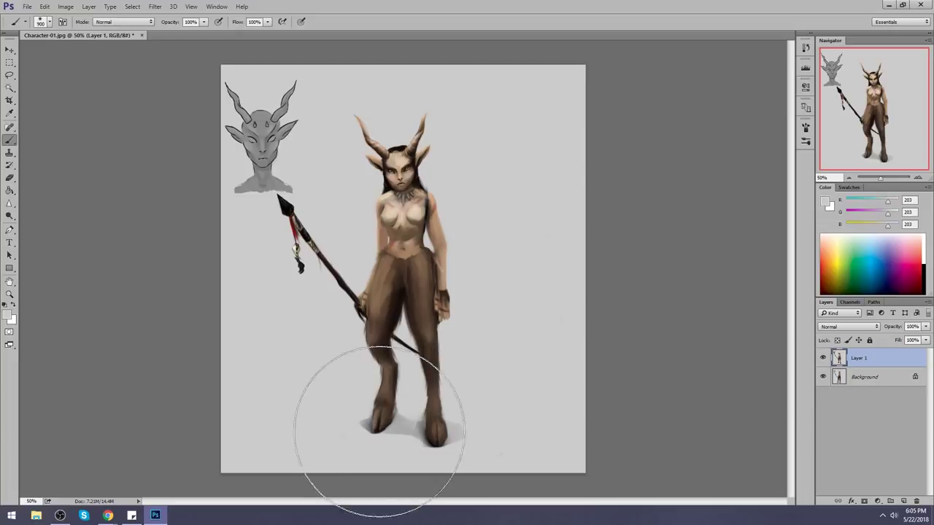
left_click(203, 22)
left_click_drag(197, 31, 172, 32)
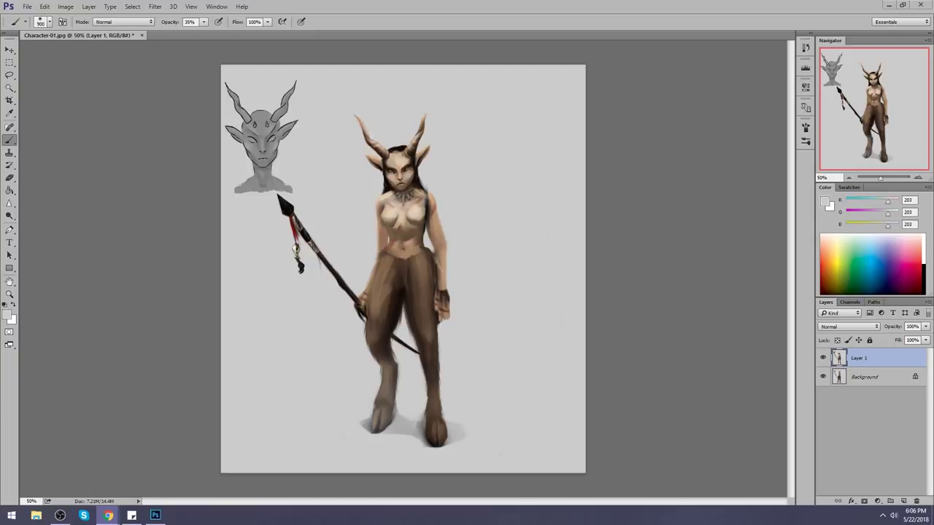
Step: Choose a soft 70 px brush preset and reduce its size to 45
key("v")
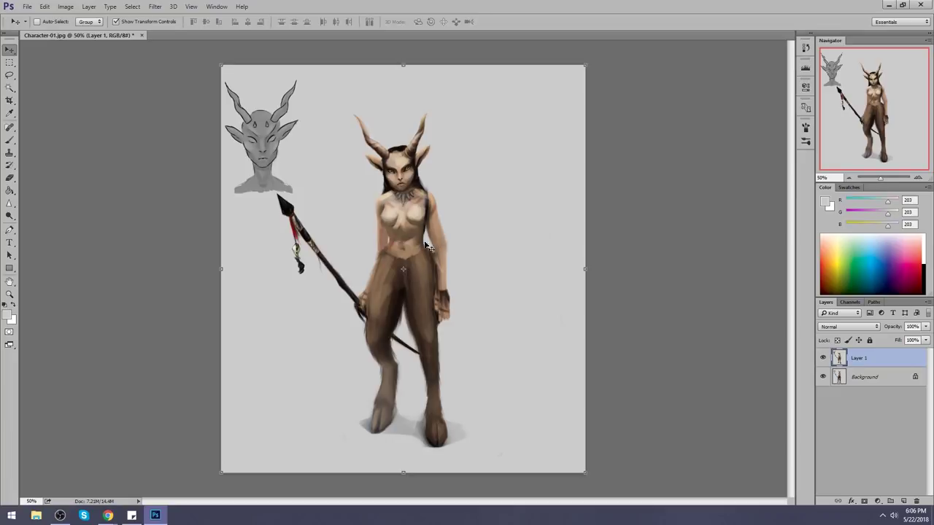
key("b")
right_click(441, 191)
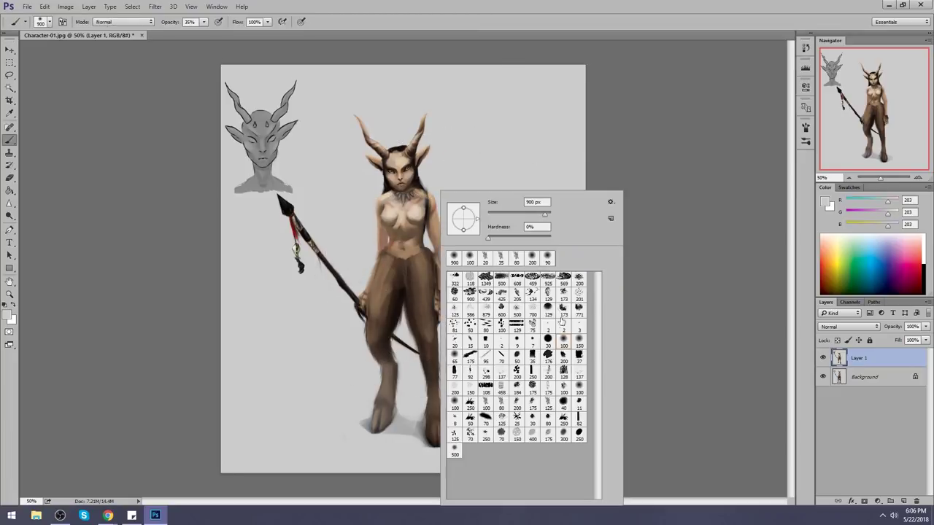
left_click(504, 405)
key("Return")
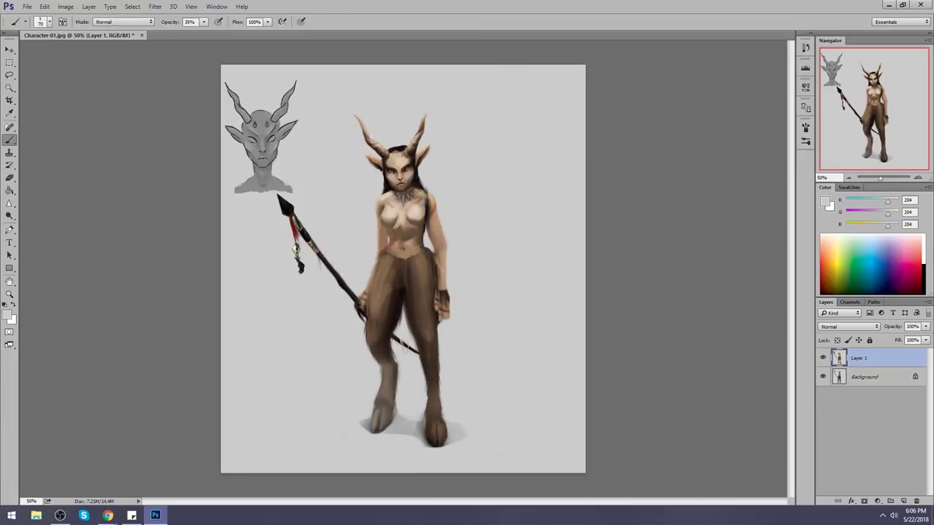
left_click_drag(203, 22, 237, 33)
Step: Cover the dark mark between the legs with light grey
mouse_move(384, 261)
left_mouse_down()
mouse_move(376, 358)
mouse_move(388, 398)
mouse_move(380, 432)
left_mouse_up()
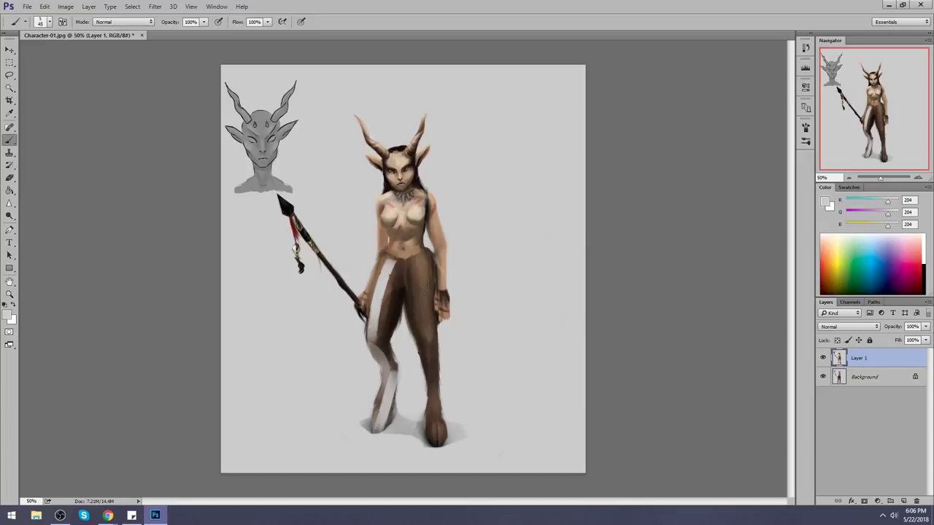
left_click_drag(420, 252, 432, 352)
left_click_drag(413, 187, 405, 272)
key("ctrl+alt+z")
key("ctrl+alt+z")
key("ctrl+alt+z")
key("ctrl+alt+z")
key("ctrl+alt+z")
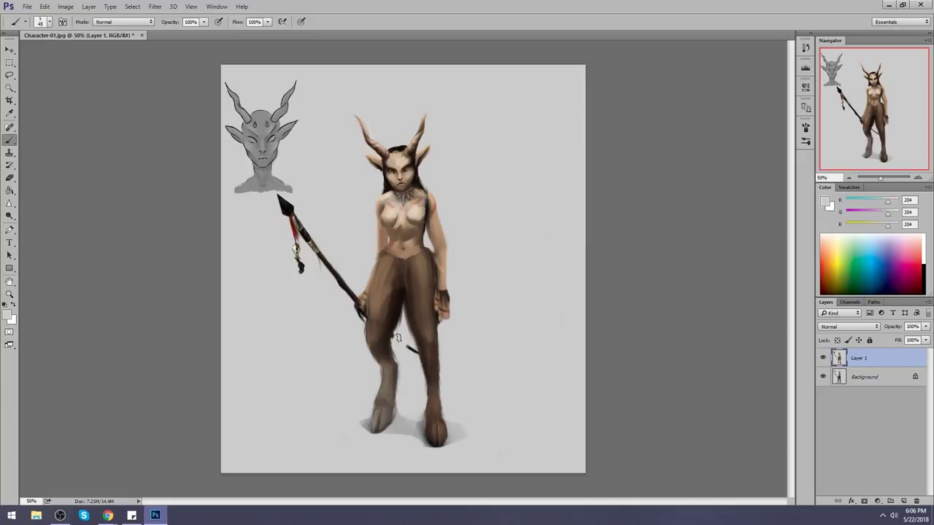
left_click_drag(397, 337, 415, 356)
Step: Extend the dark spear shaft between the legs with a 20 px brush
left_click(350, 285, "alt")
key("[")
key("[")
key("[")
left_click_drag(391, 337, 423, 384)
left_click(416, 376, "alt")
Step: Toggle Layer 1's visibility repeatedly to compare the edits with the original
right_click(884, 358)
left_click(901, 359)
left_click(822, 359)
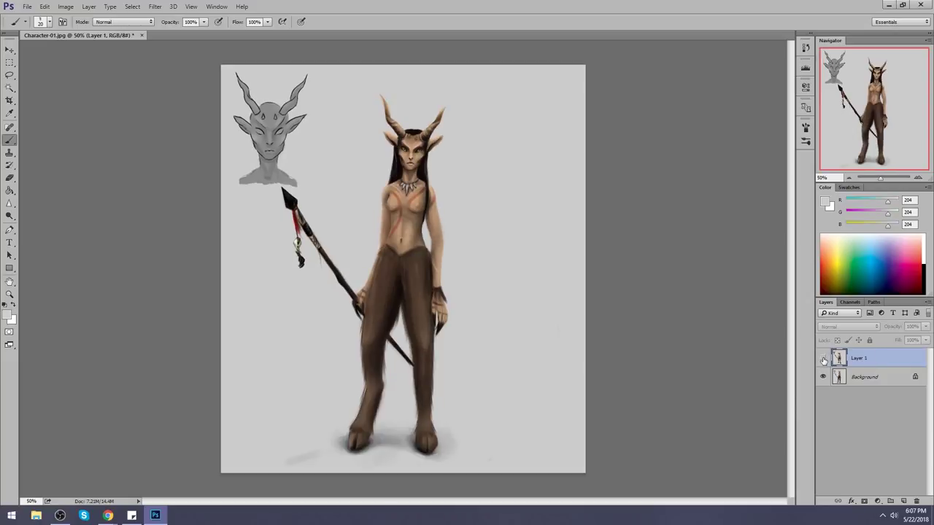
left_click(823, 358)
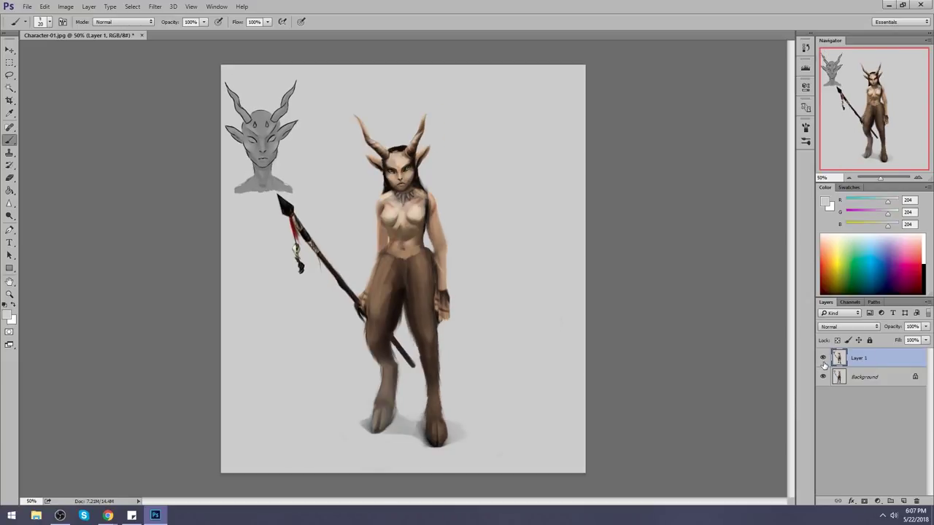
left_click(823, 358)
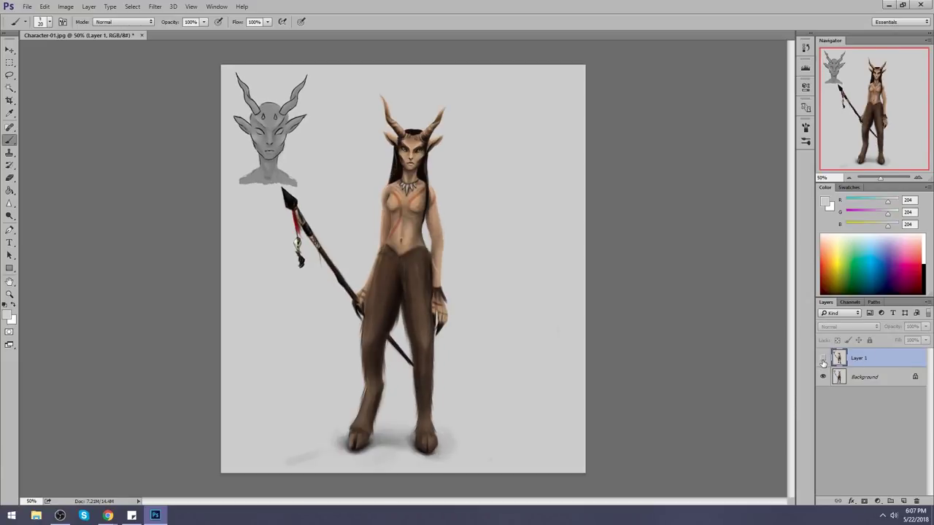
left_click(824, 358)
left_click(823, 364)
left_click(824, 365)
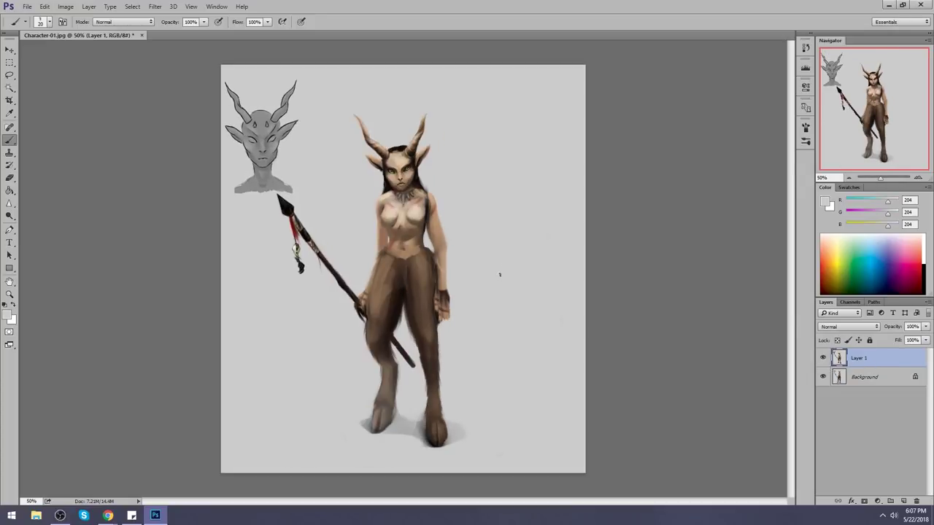
Step: Lower the saturation of the head, torso and arms by 45 with Hue/Saturation
key("l")
mouse_move(458, 322)
left_mouse_down()
mouse_move(439, 294)
mouse_move(437, 257)
mouse_move(377, 254)
mouse_move(366, 184)
mouse_move(385, 198)
mouse_move(409, 155)
mouse_move(431, 203)
mouse_move(455, 321)
left_mouse_up()
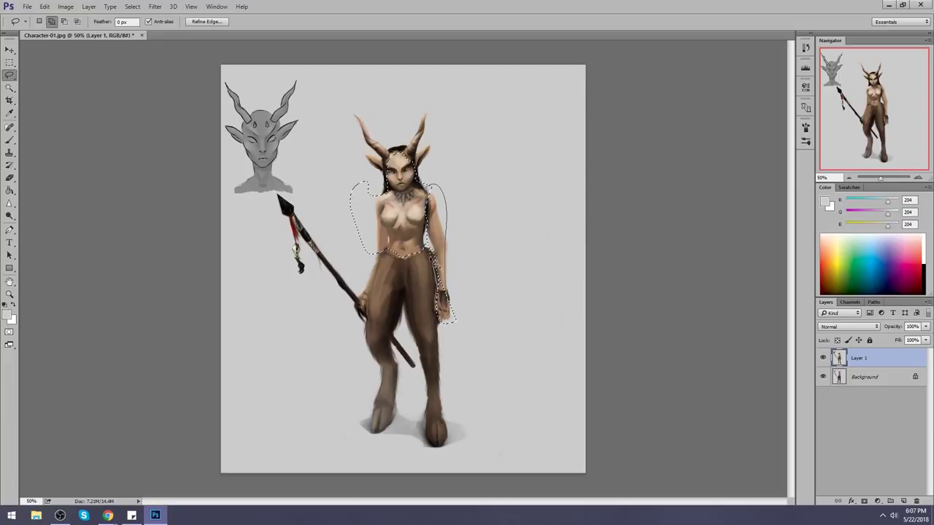
key("ctrl+h")
key("ctrl+u")
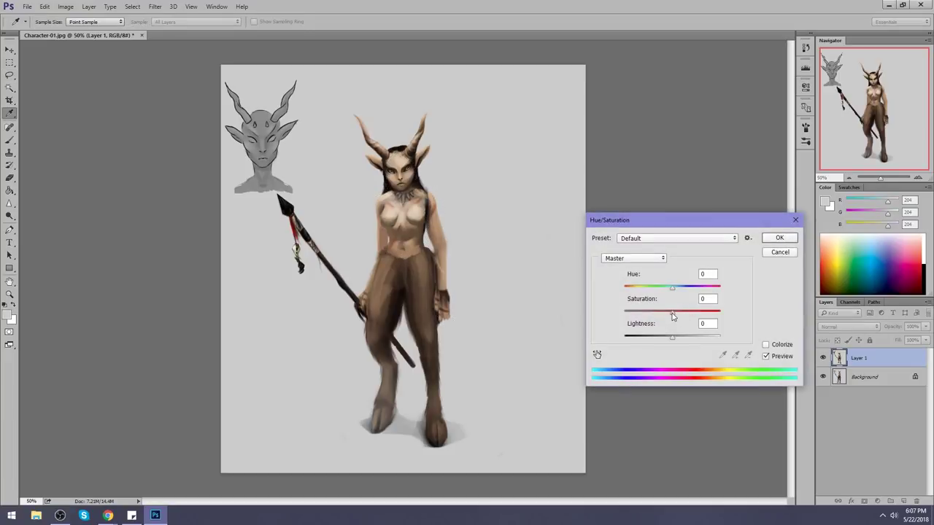
left_click_drag(672, 315, 650, 315)
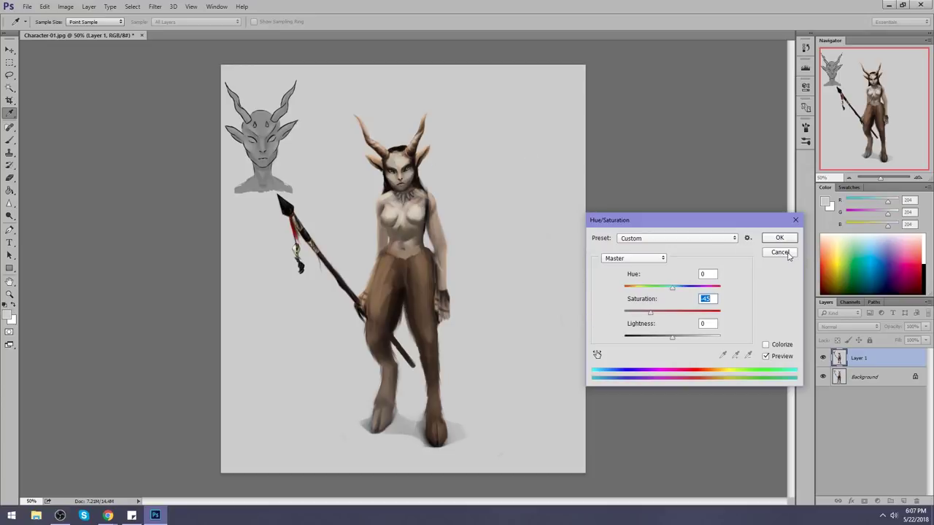
left_click(780, 242)
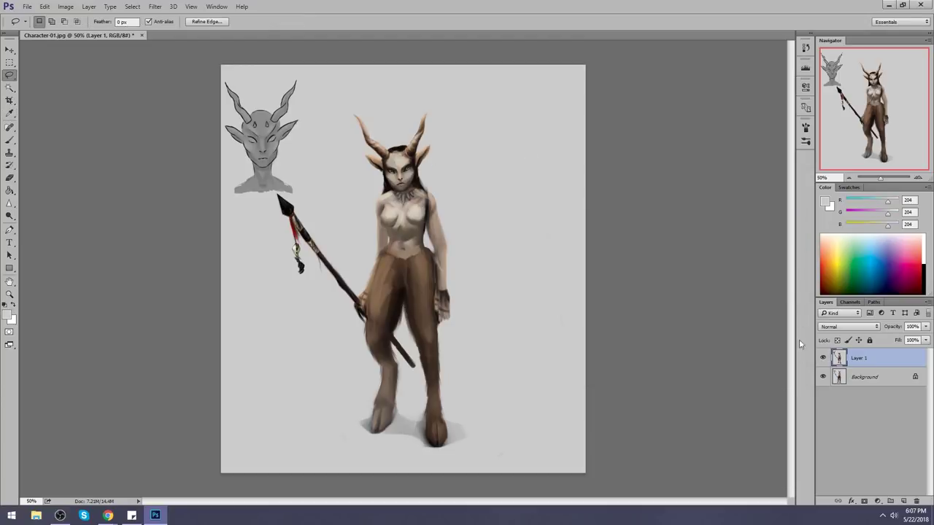
Step: Add an empty Layer 2 for markings and start dropping the selection
left_click(903, 502)
key("m")
right_click(413, 205)
Step: Paint a dark red strap across the chest on Layer 2
left_click(440, 212)
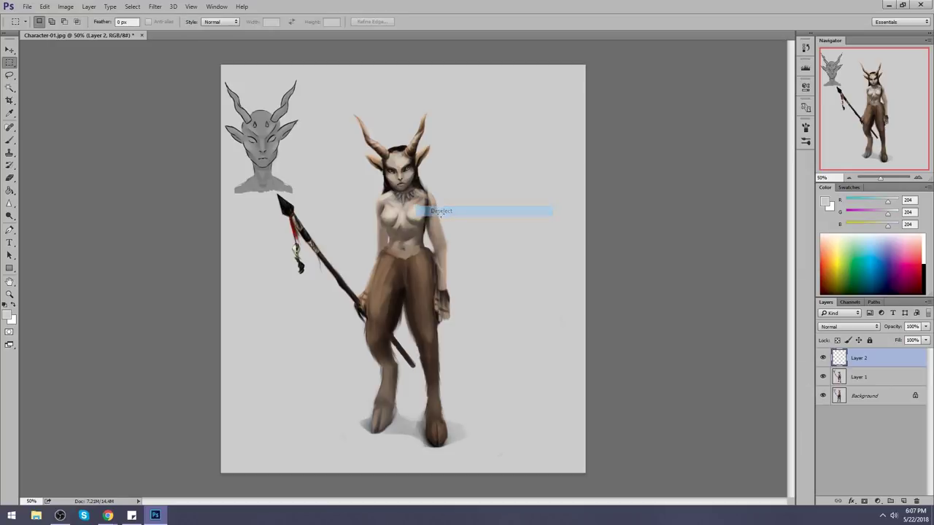
key("b")
left_click(908, 254)
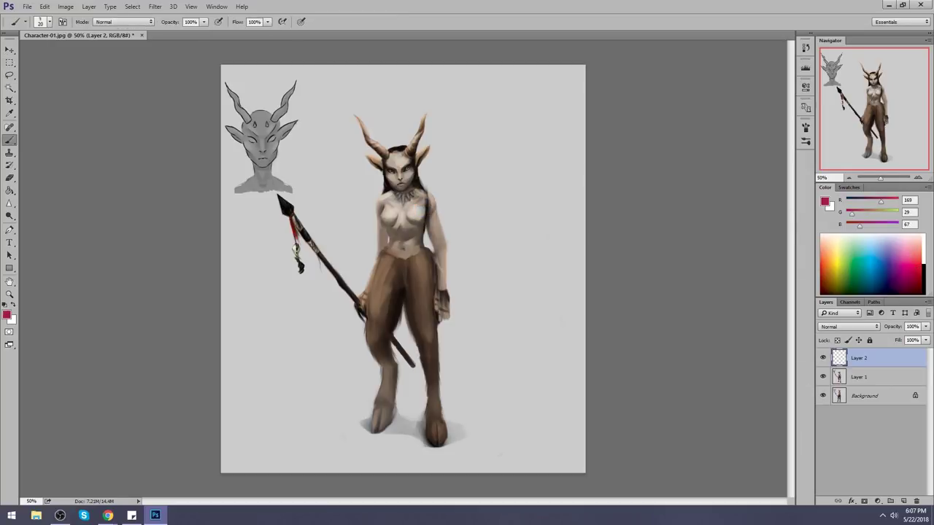
mouse_move(425, 193)
left_mouse_down()
mouse_move(401, 224)
mouse_move(382, 194)
left_mouse_up()
Step: Compare the markings by toggling Layers 2 and 1, then add an empty Layer 3
left_click(823, 357)
left_click(822, 357)
left_click(817, 377)
left_click(823, 377)
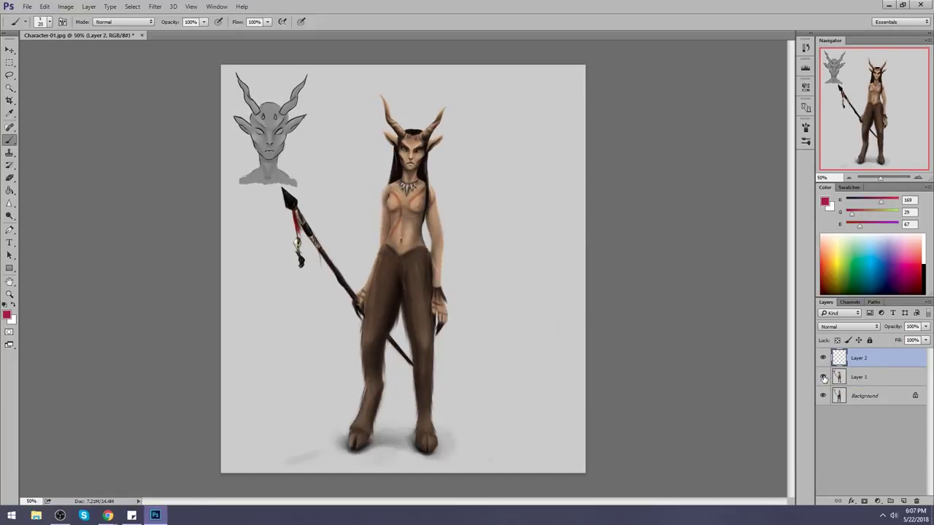
left_click(822, 377)
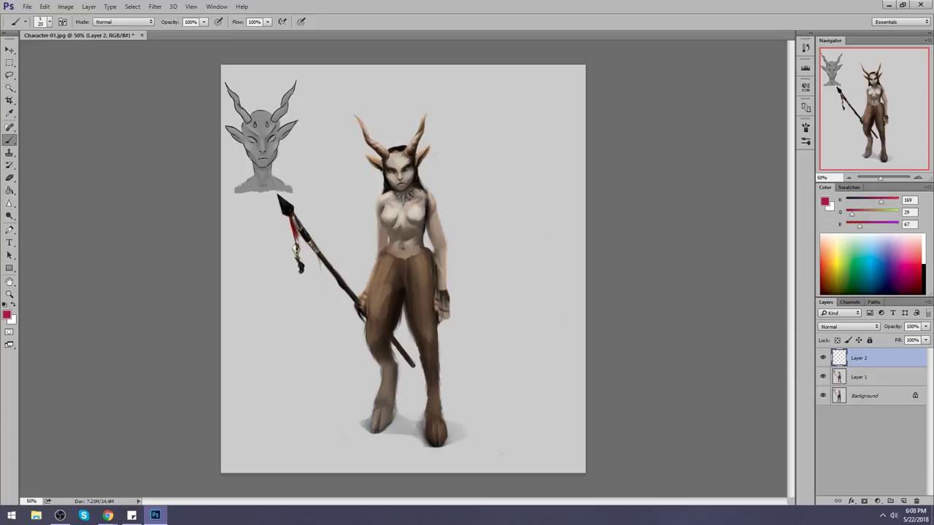
left_click(904, 501)
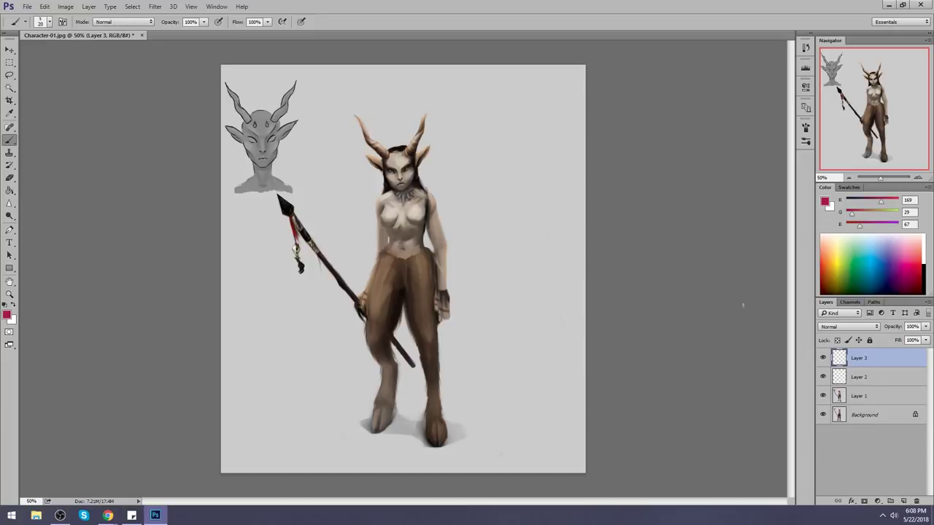
Step: Pick a brighter pink and paint the faun's horns on Layer 3
left_click(914, 262)
right_click(440, 154)
key("Escape")
mouse_move(416, 138)
left_mouse_down()
mouse_move(410, 151)
mouse_move(383, 154)
mouse_move(357, 119)
left_mouse_up()
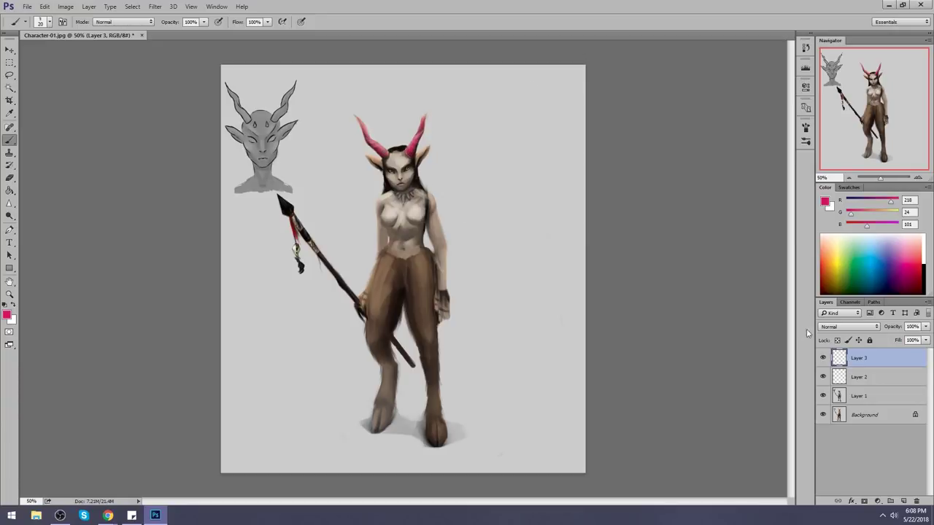
Step: Try shifting the horn colour's hue in Hue/Saturation, then cancel the change
key("ctrl+u")
left_click_drag(684, 293, 615, 285)
left_click(773, 253)
Step: Compare the layers by toggling their visibility, then delete Layer 3 and Layer 2
left_click(823, 357)
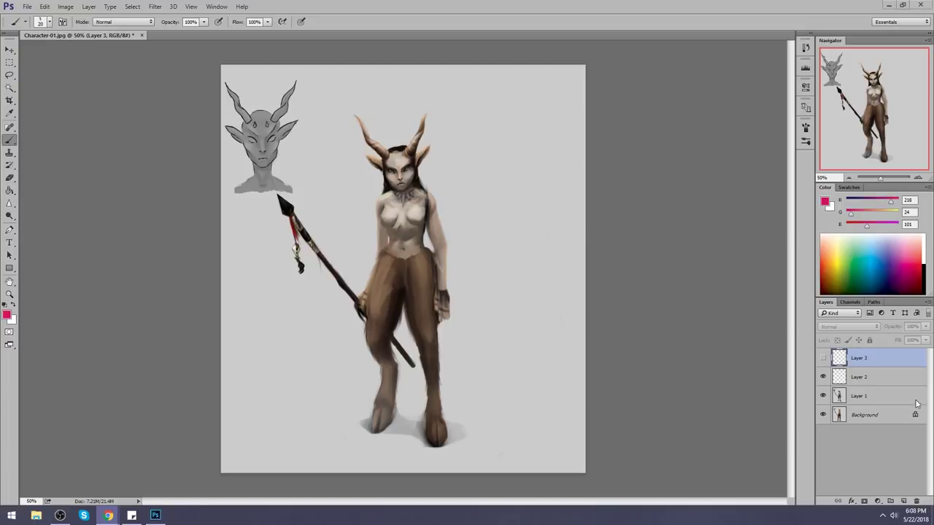
left_click_drag(822, 395, 821, 379)
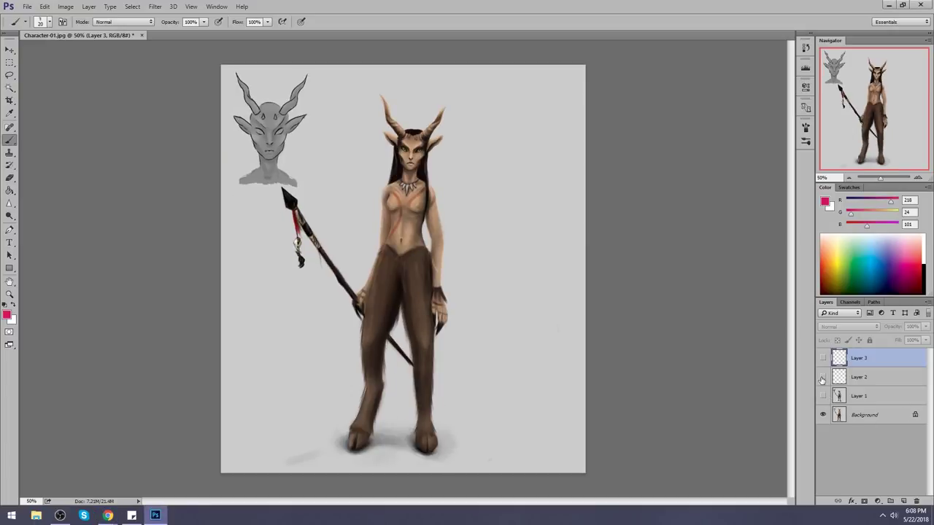
left_click(823, 395)
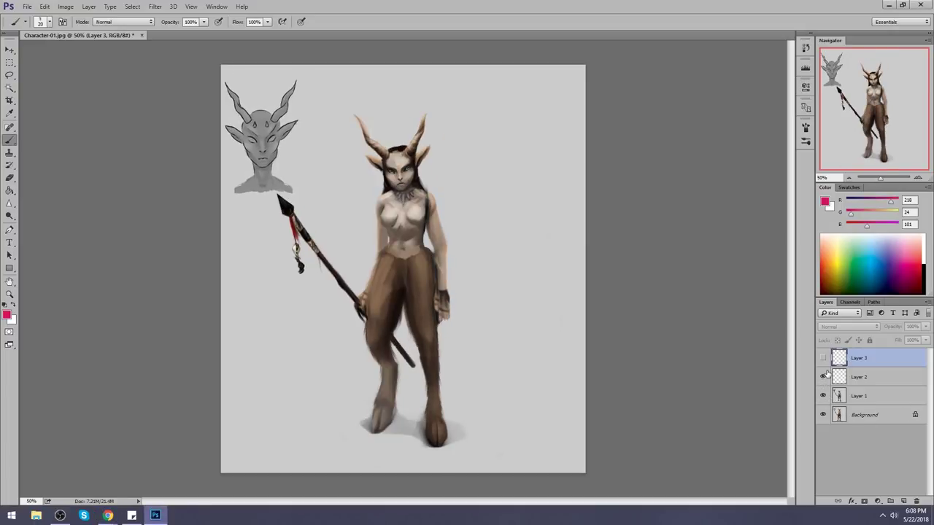
left_click(822, 377)
left_click(823, 357)
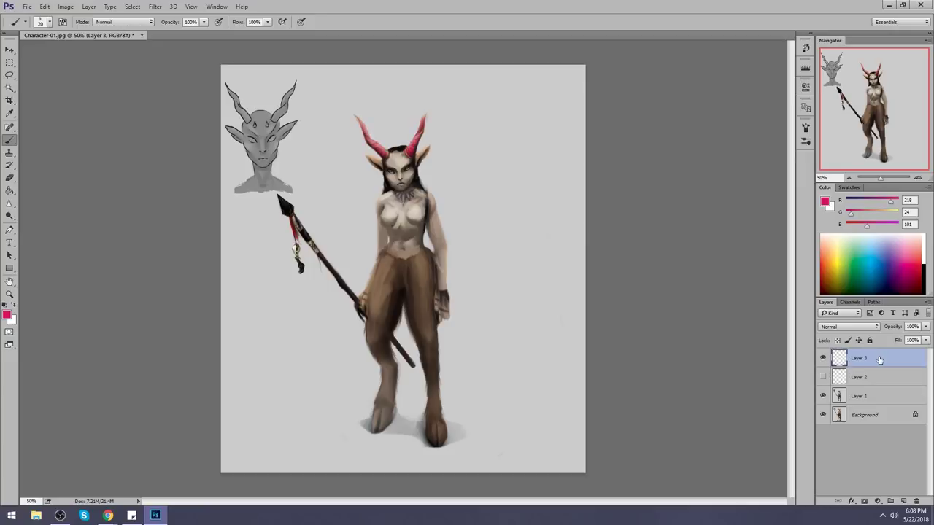
left_click(917, 500)
left_click(917, 500)
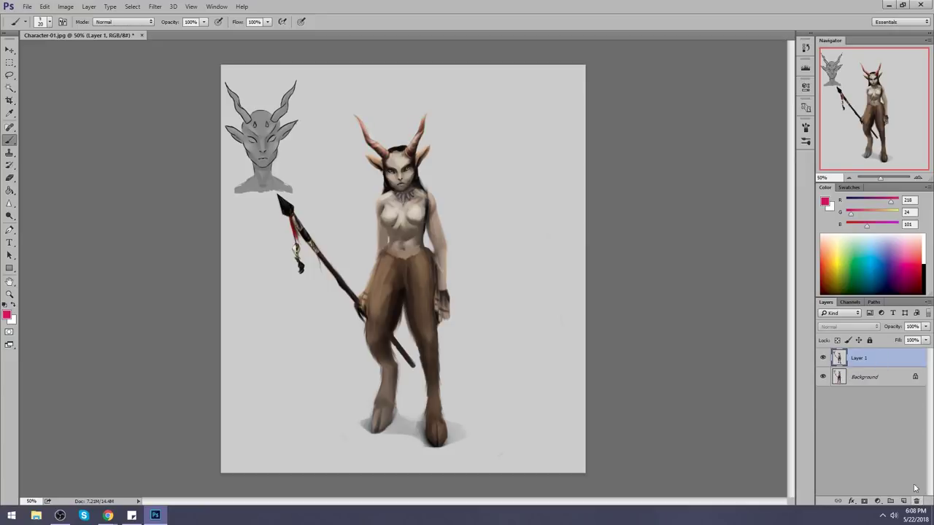
Step: Merge Layer 1 down into the Background, restore the window size, and cancel closing the document
right_click(864, 357)
left_click(791, 353)
mouse_move(546, 7)
left_mouse_down()
mouse_move(561, 3)
mouse_move(551, 11)
left_mouse_up()
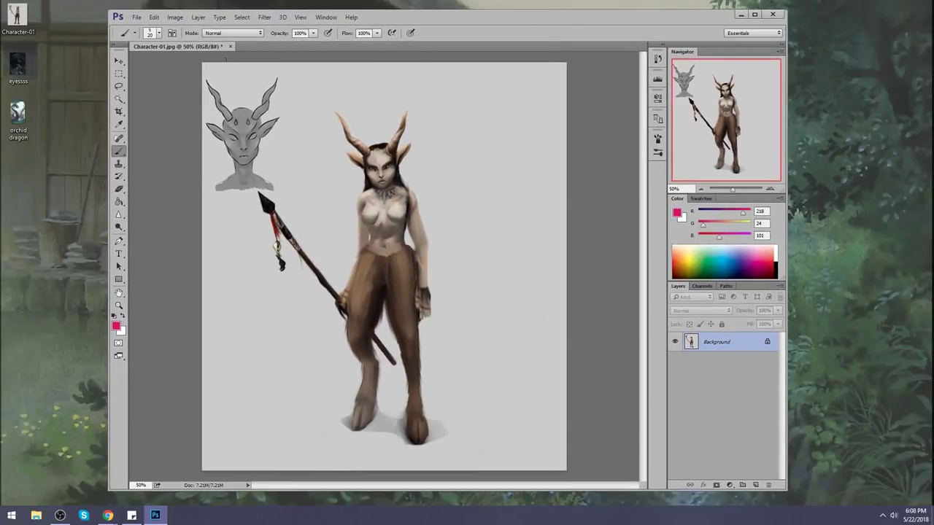
left_click(230, 46)
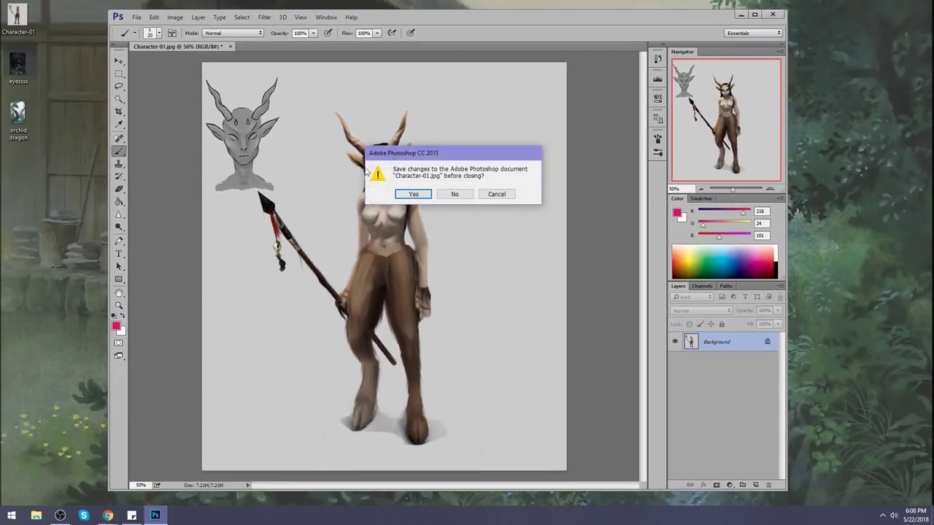
left_click(497, 197)
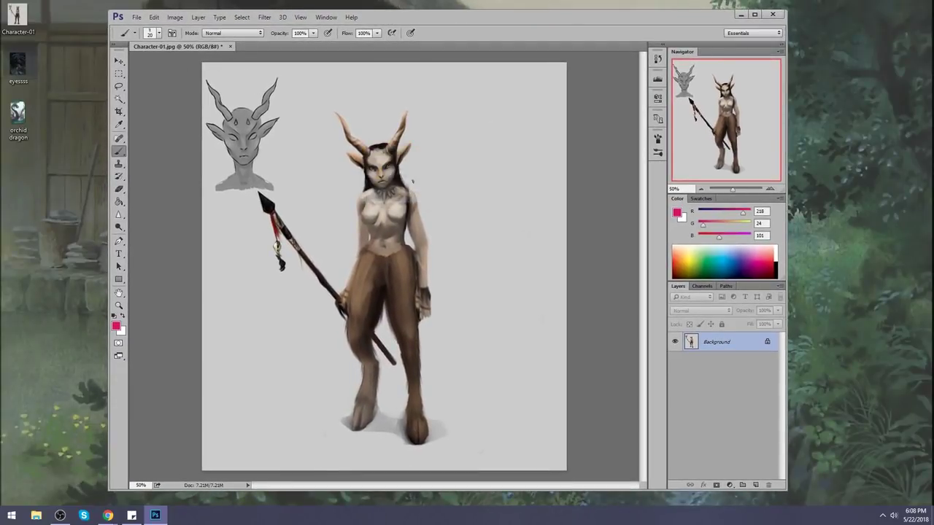
Step: Open orchid dragon and eyessss in Photos, placing the eyessss viewer right of the canvas
double_click(19, 118)
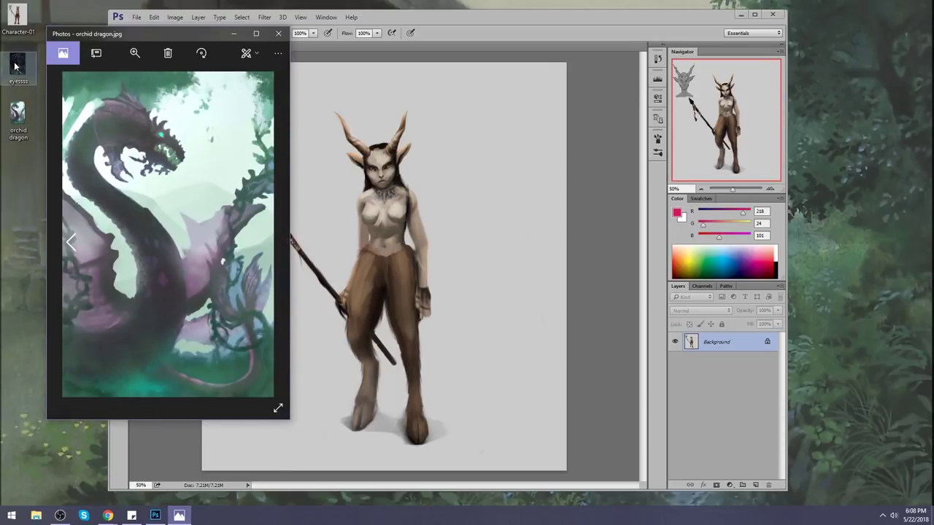
double_click(18, 65)
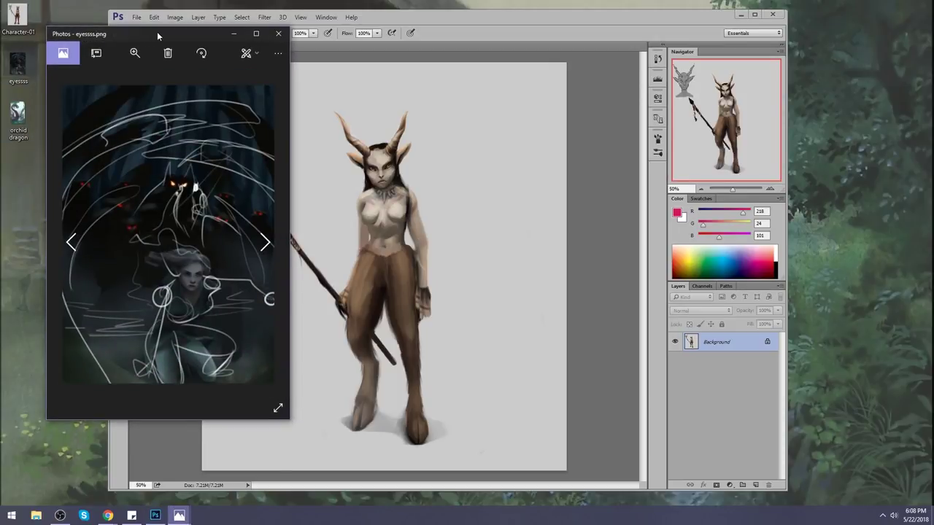
left_click_drag(157, 32, 413, 24)
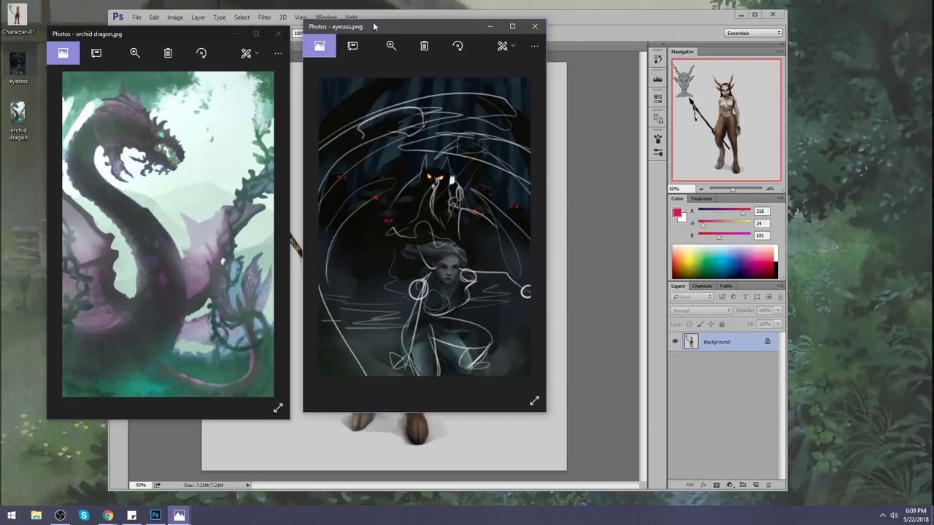
left_click_drag(375, 27, 577, 52)
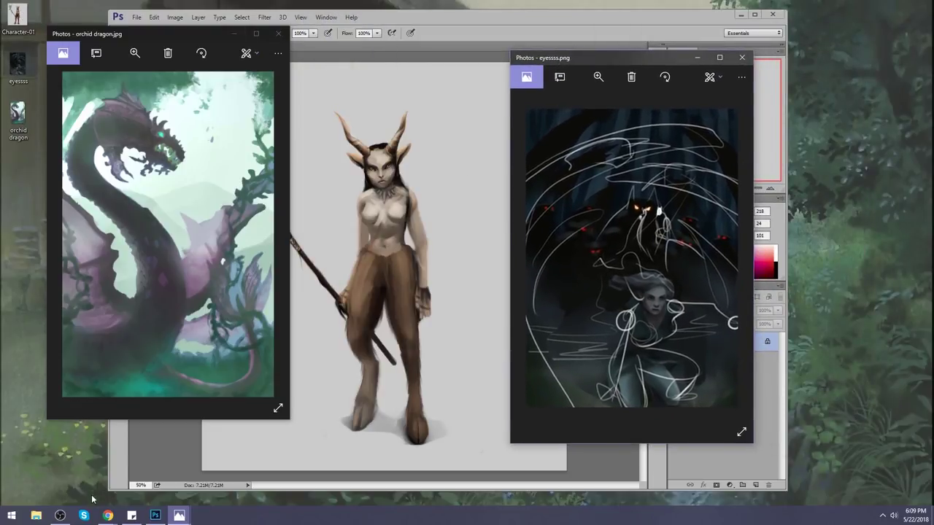
mouse_move(110, 518)
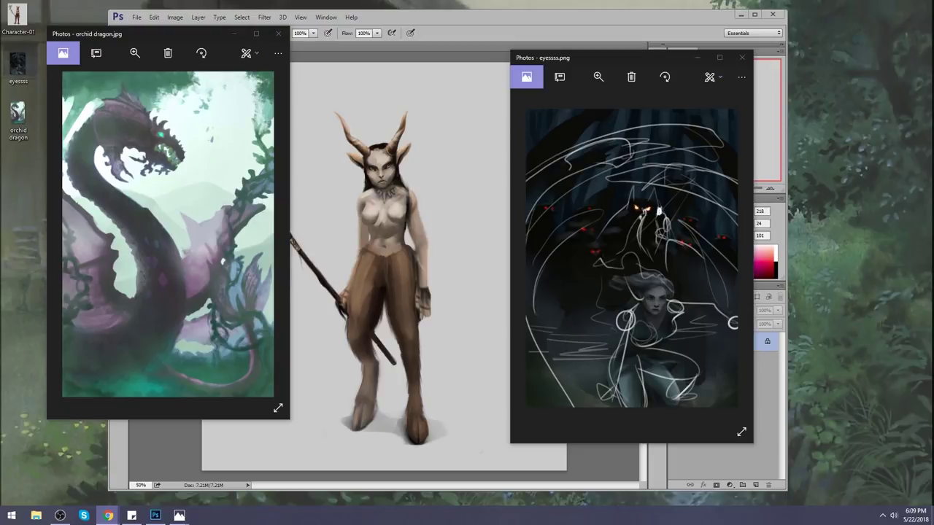
Step: Open the Art Class community page from the portfolio's Google+ link, then return to the portfolio tab
left_click(108, 515)
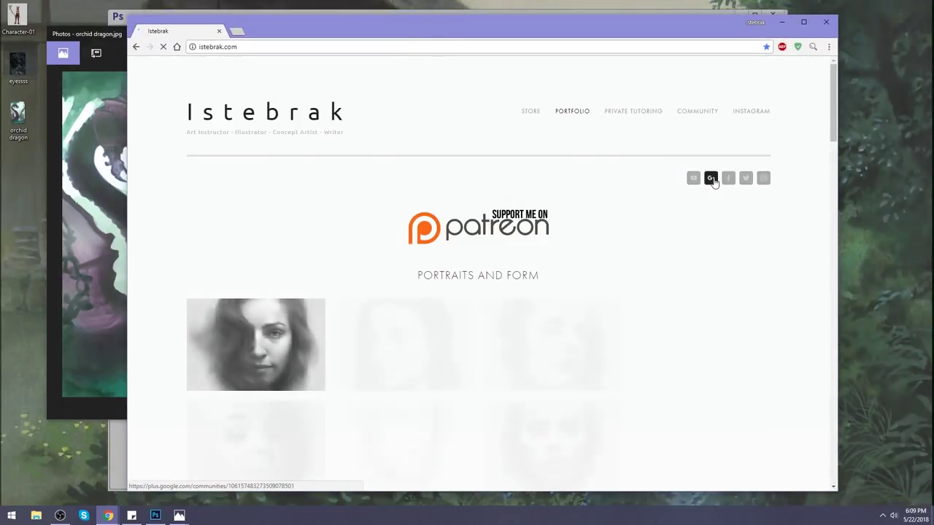
left_click(711, 180)
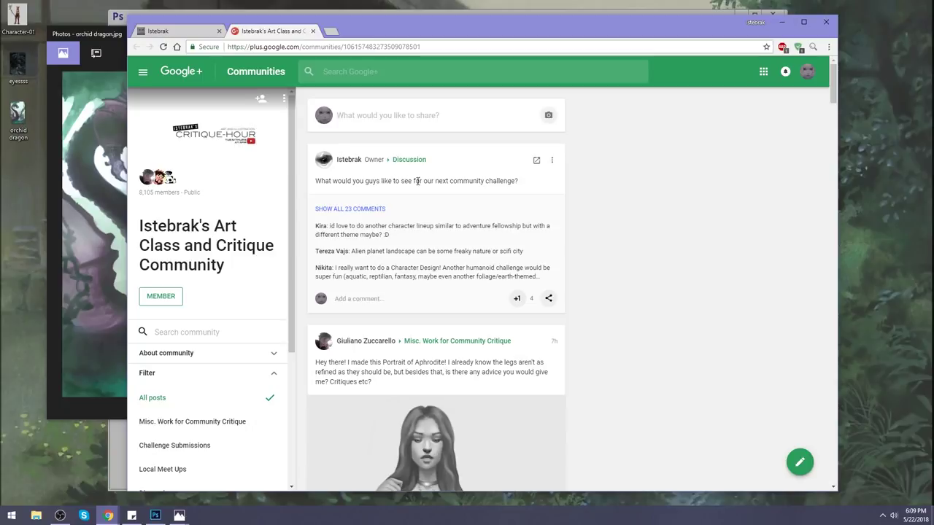
left_click_drag(418, 181, 516, 183)
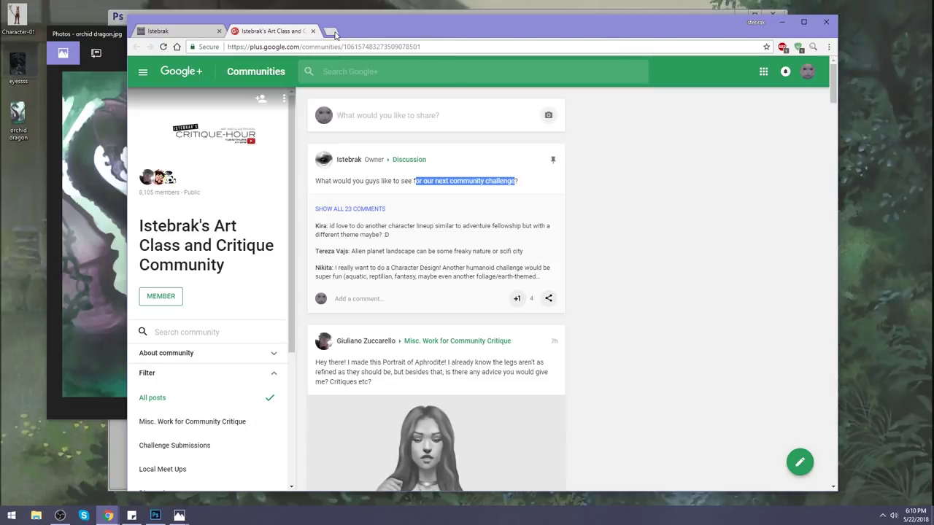
left_click(168, 30)
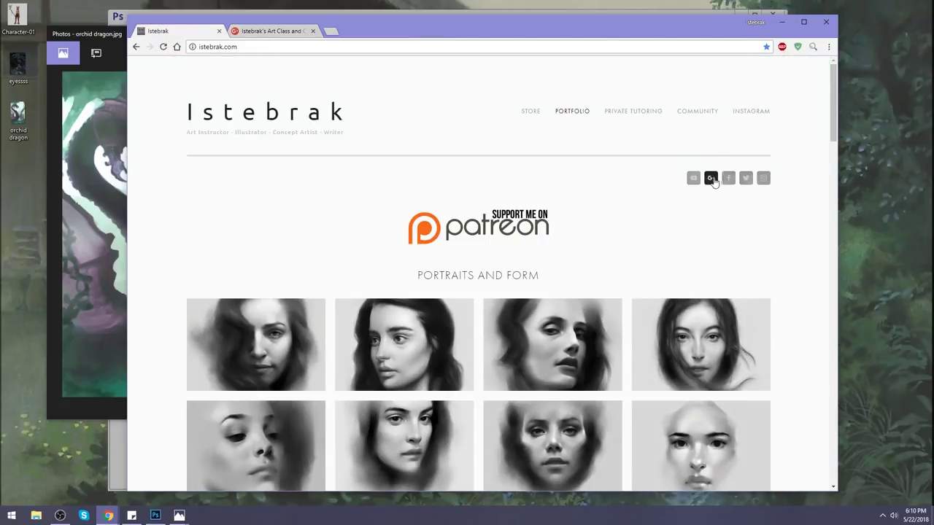
Step: Open the artist's YouTube channel videos and reload, which returns a 500 Internal Server Error
left_click(717, 179)
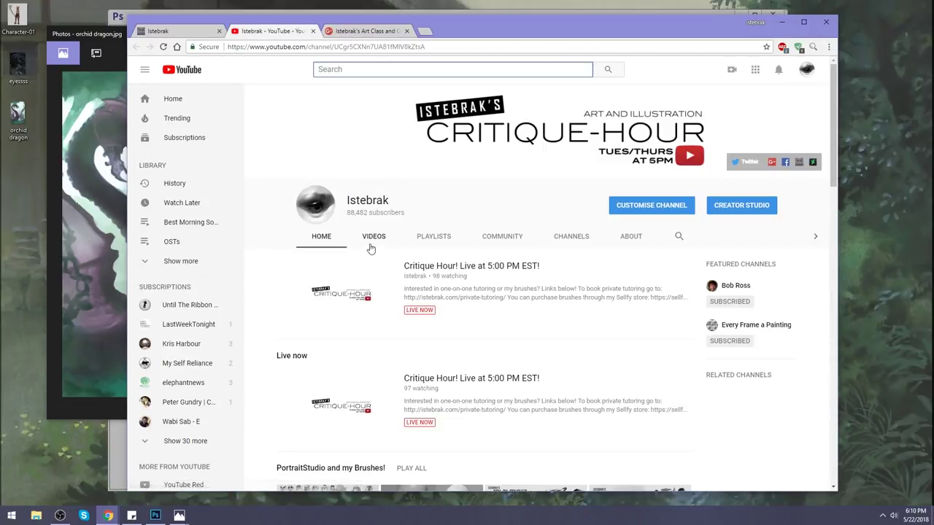
left_click(372, 239)
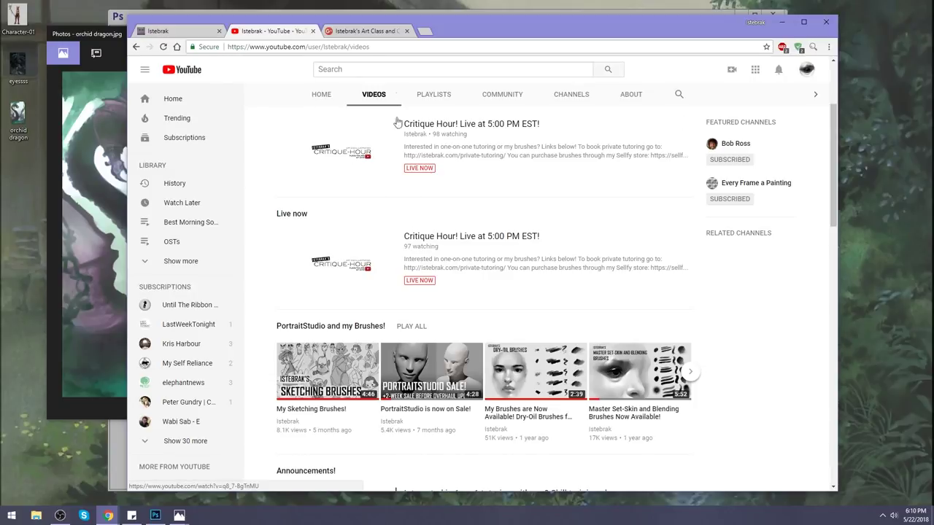
scroll(397, 122, "down", 3)
scroll(394, 132, "up", 4)
left_click(375, 146)
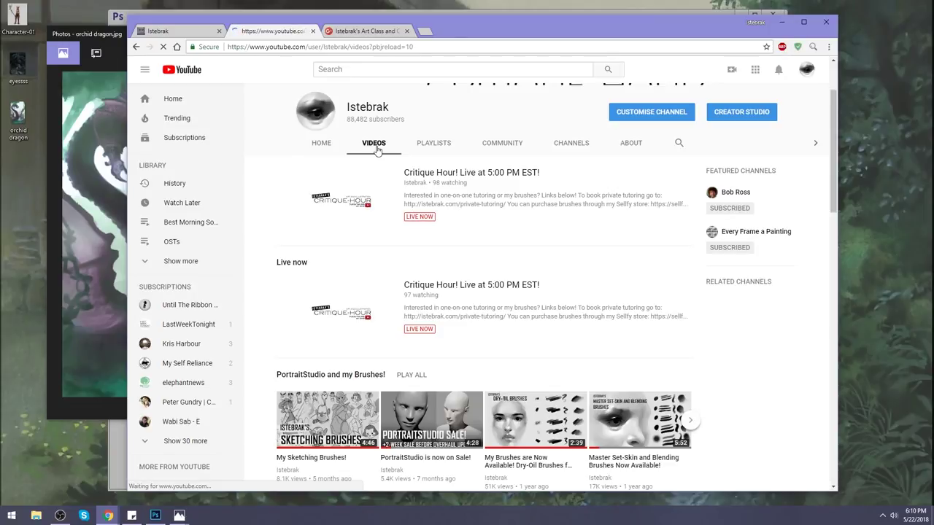
left_click(257, 48)
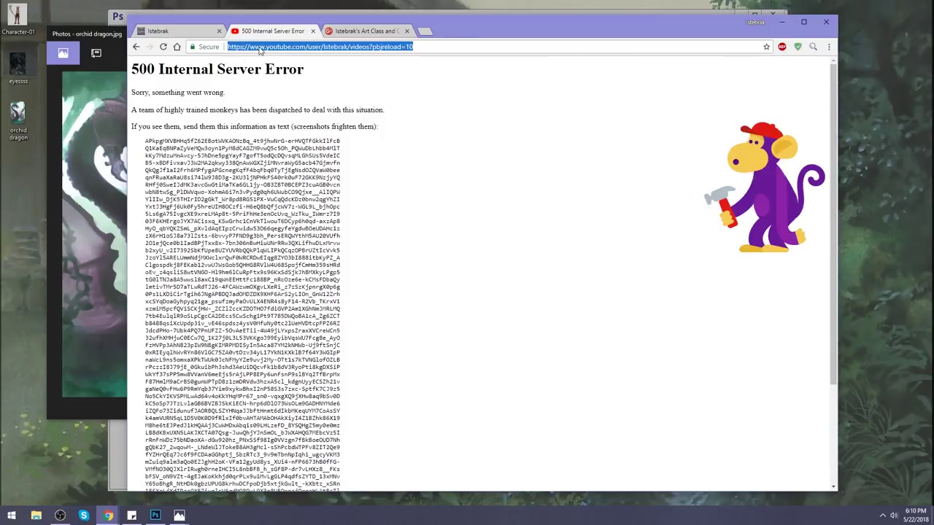
key("Return")
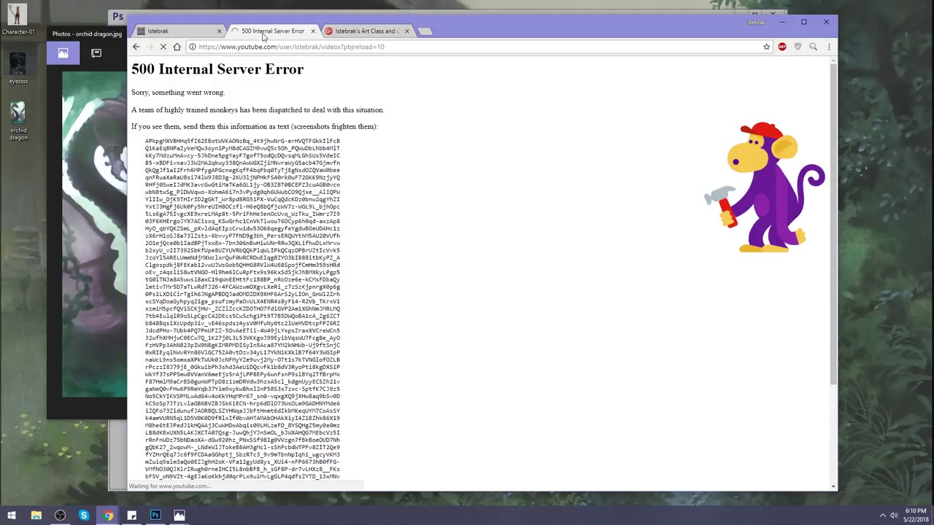
Step: Return to the portfolio tab and open its Patreon banner link in a new tab
left_click(348, 32)
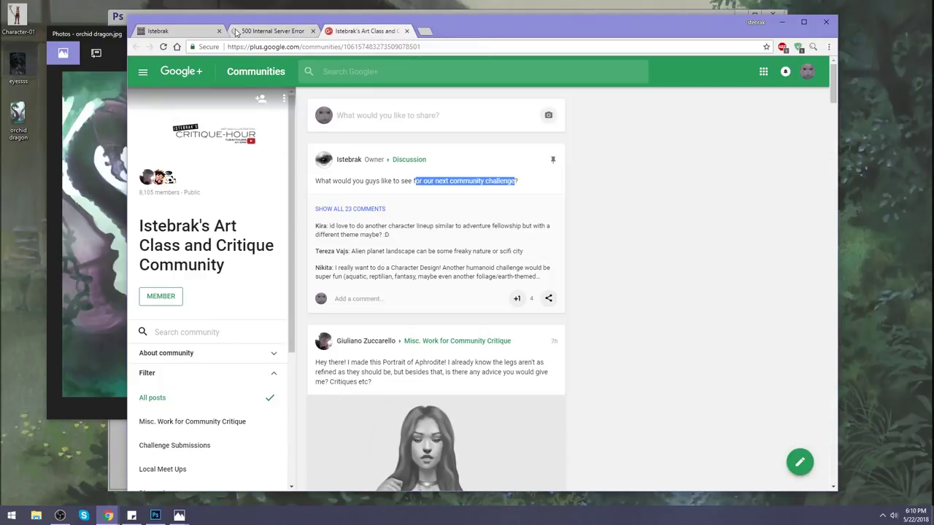
left_click(269, 31)
left_click(177, 33)
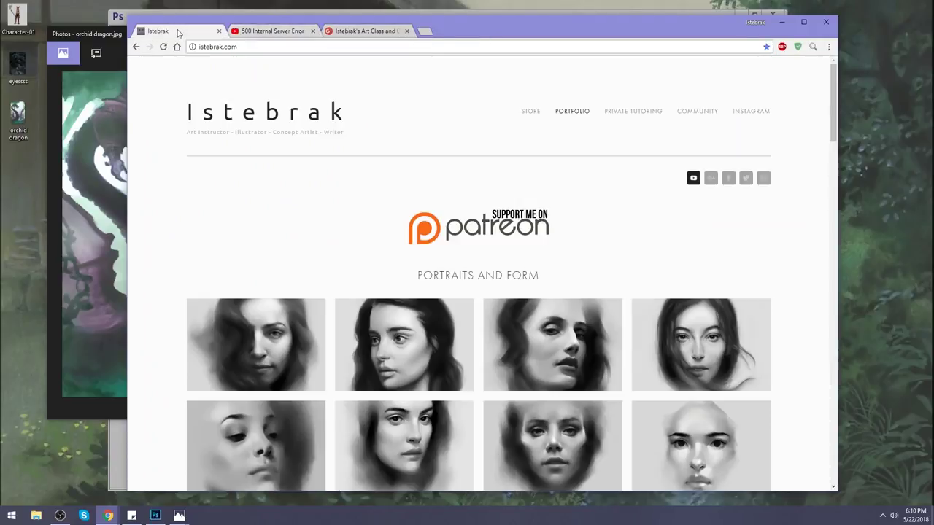
left_click(292, 5)
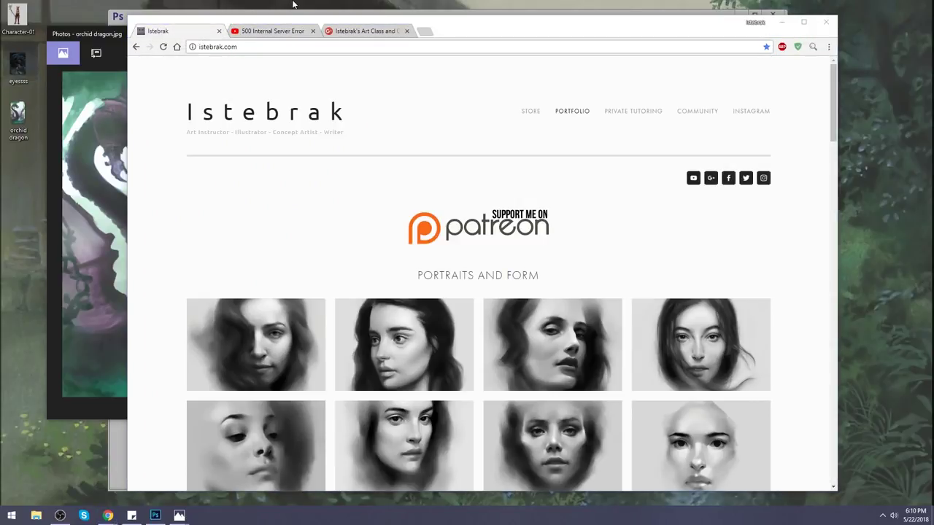
right_click(497, 224)
left_click(519, 231)
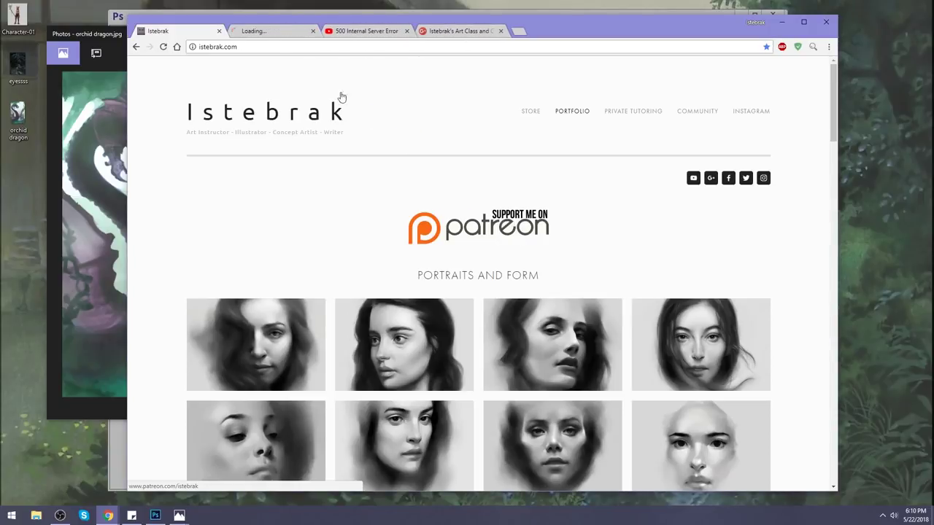
Step: Scroll through the artist's Patreon tiers, return to the portfolio tab, and show the calendar
left_click(265, 31)
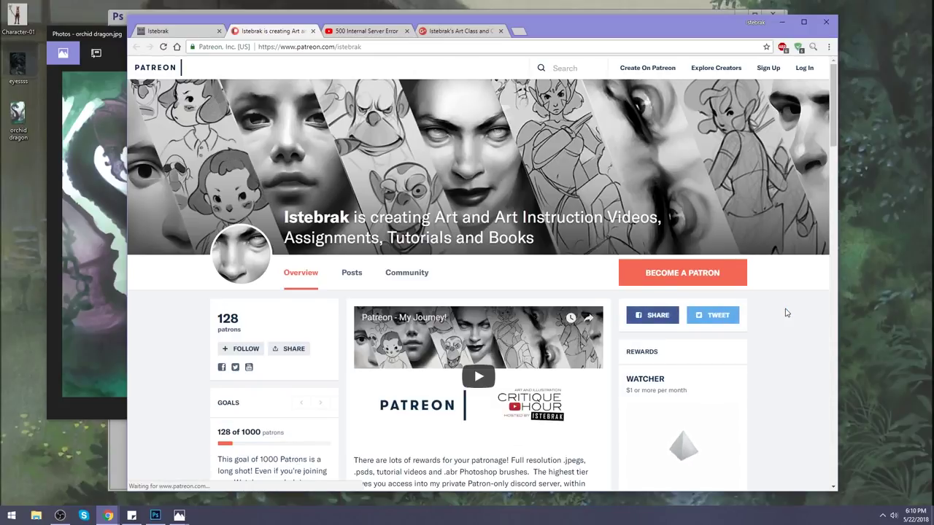
scroll(786, 312, "down", 2)
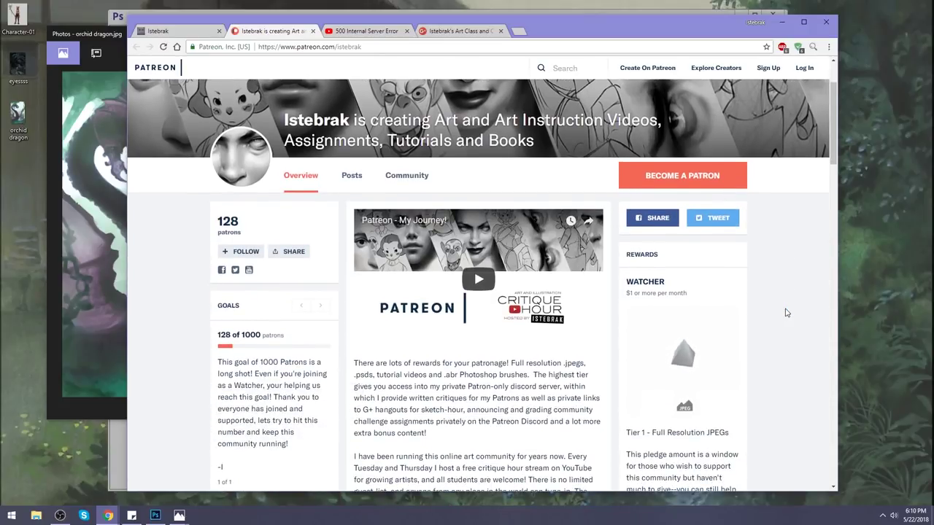
scroll(786, 312, "down", 5)
scroll(786, 312, "down", 3)
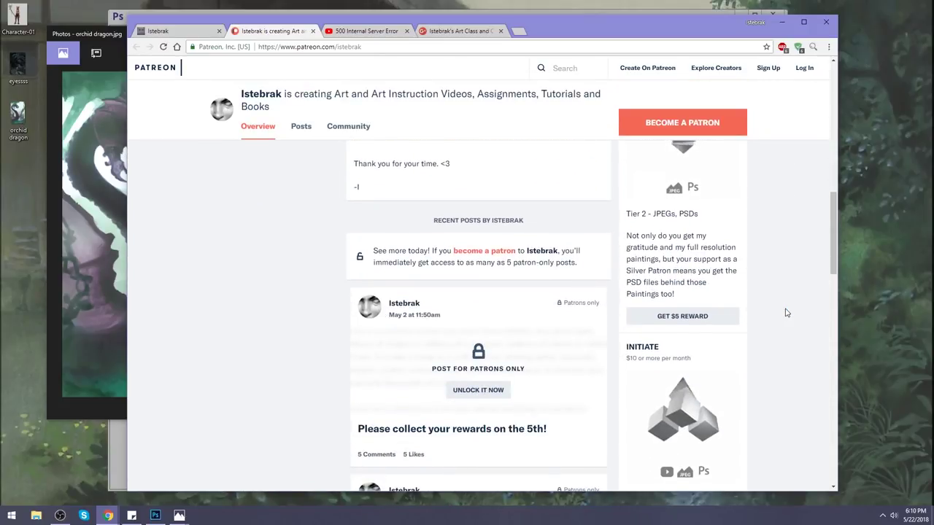
scroll(785, 312, "up", 7)
scroll(785, 312, "up", 1)
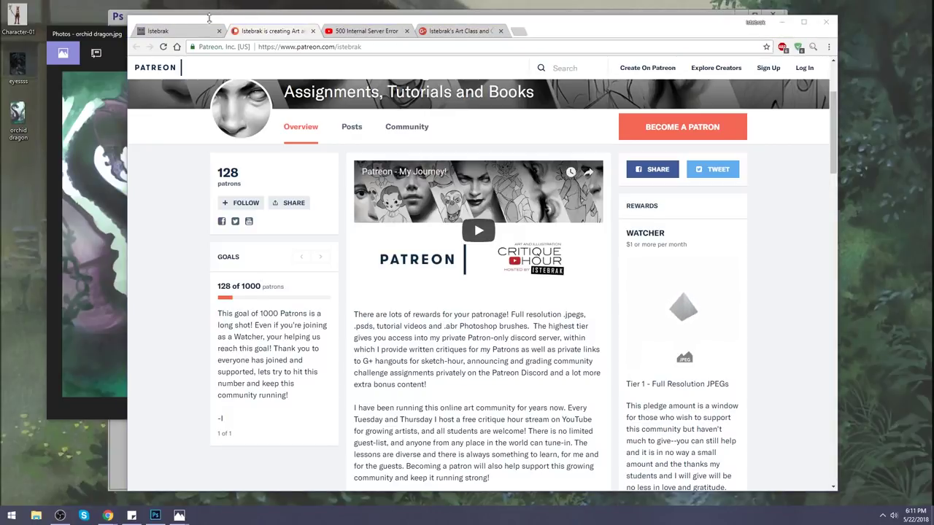
left_click(182, 33)
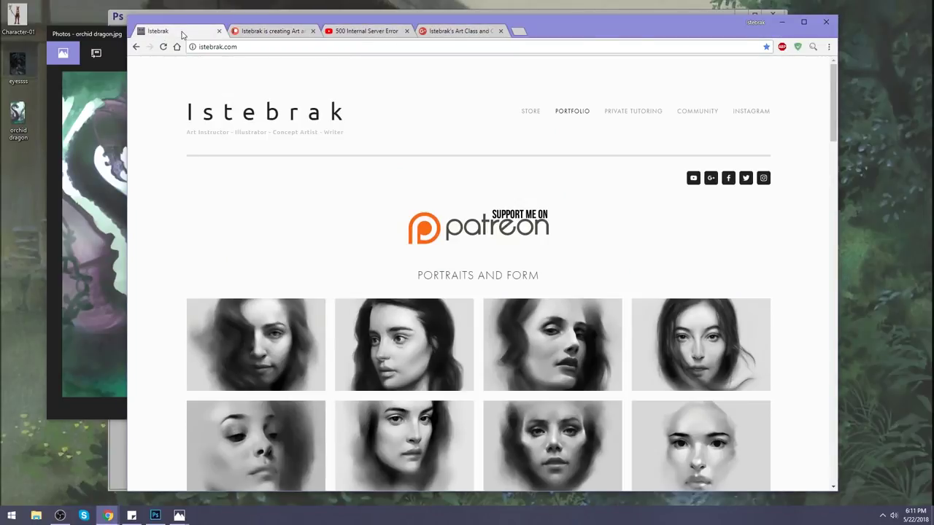
left_click(912, 514)
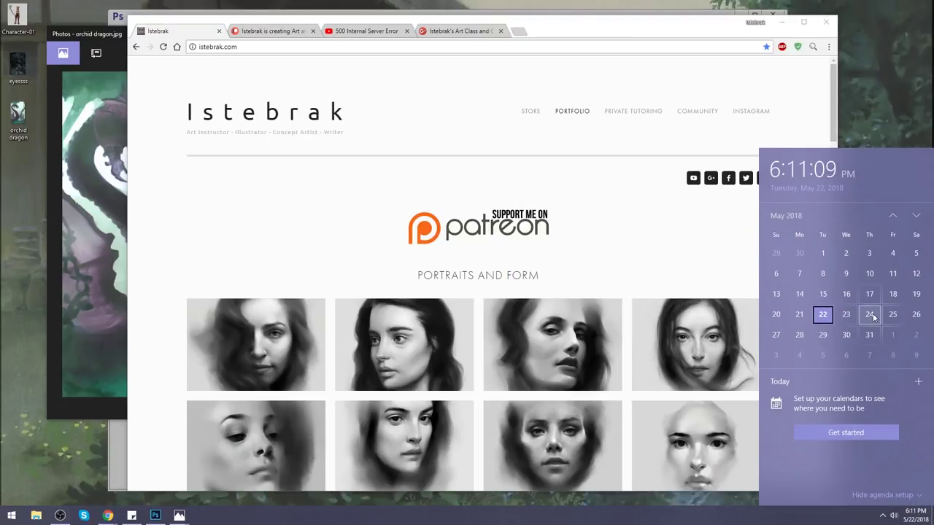